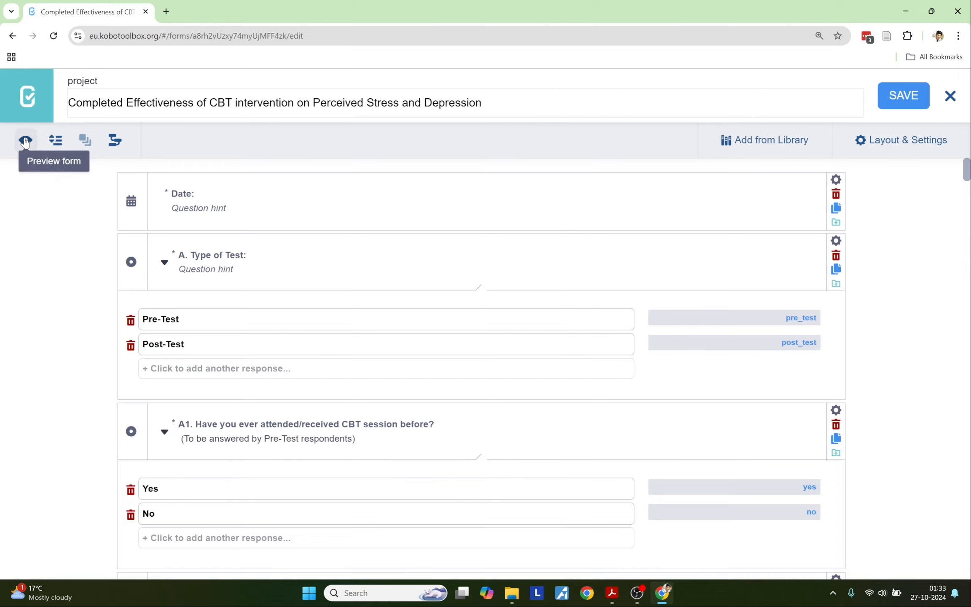
Step: Preview the whole form as respondents see it, then close the preview
click(25, 141)
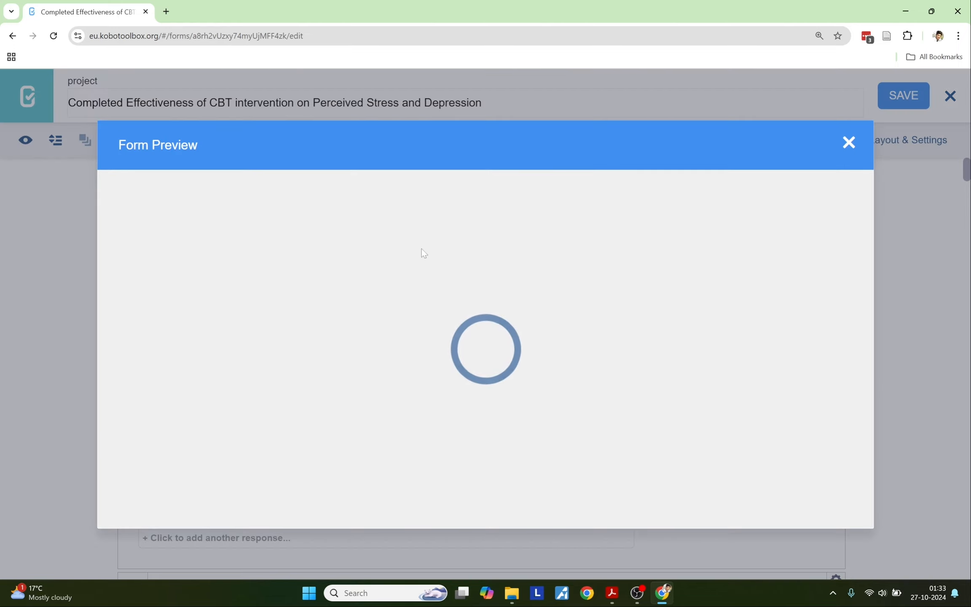
scroll(422, 253, down, 20)
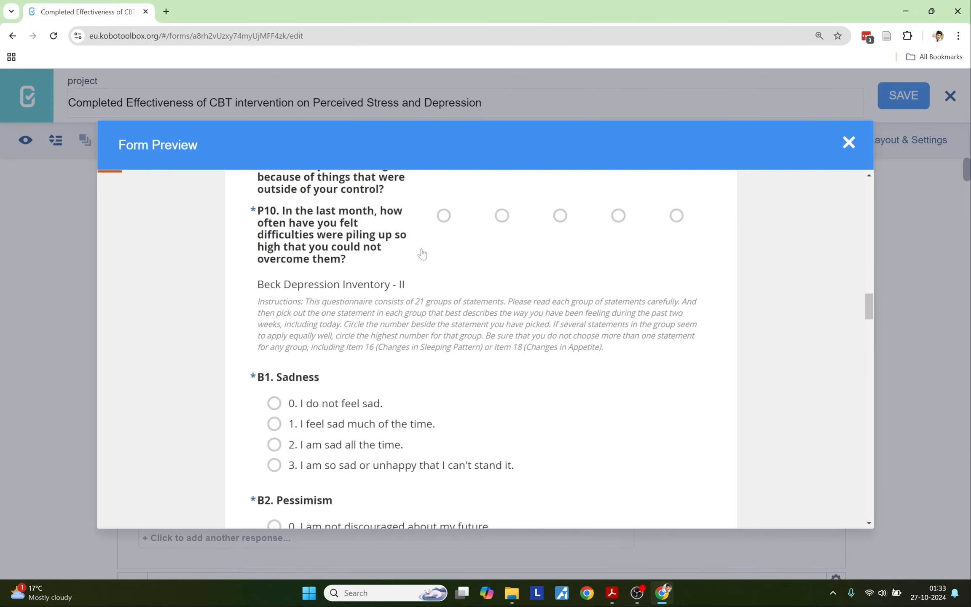
scroll(422, 253, down, 20)
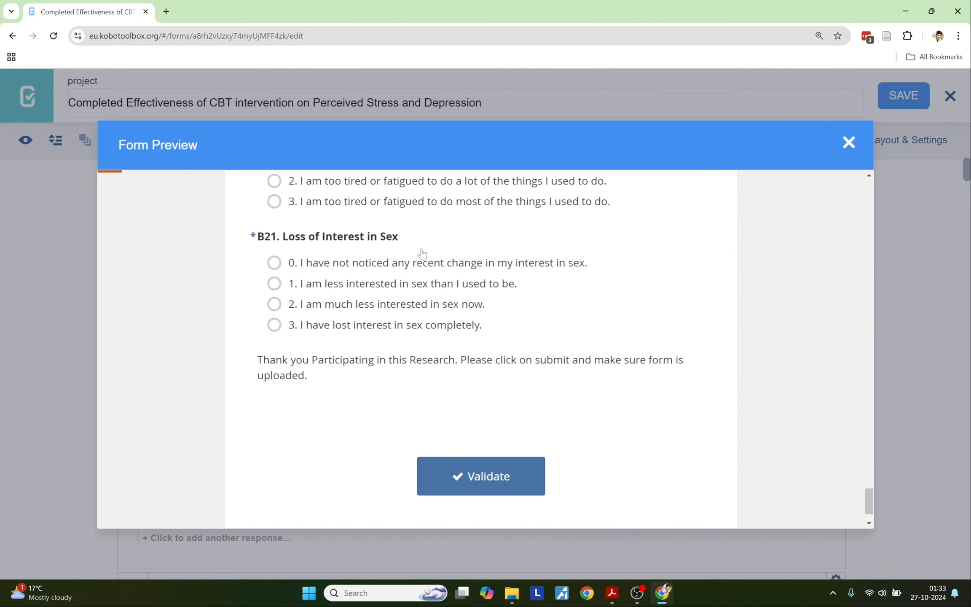
scroll(422, 253, up, 5)
click(847, 143)
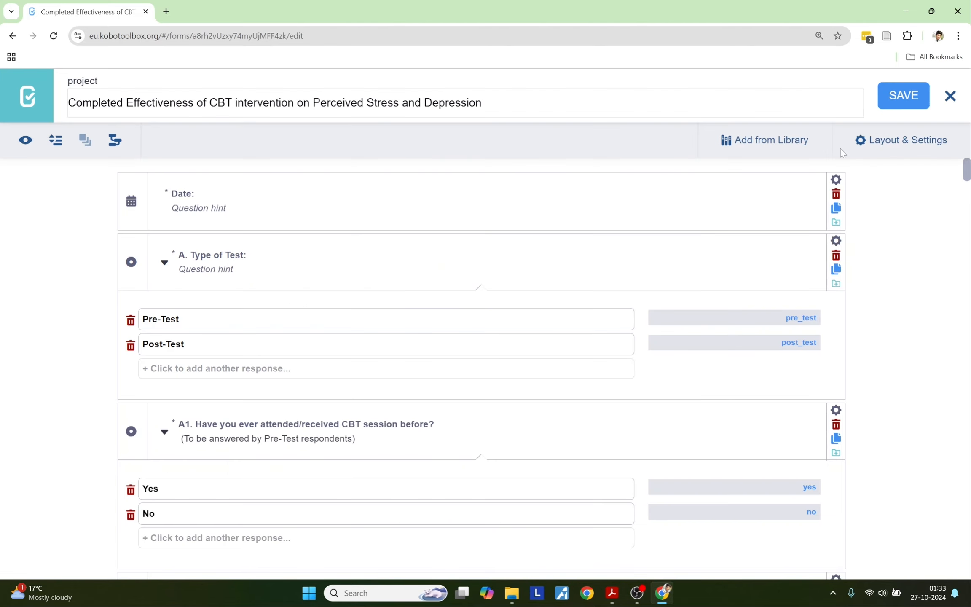
Step: Open a Chrome Incognito window and search Google for 'KOBO TOOl box'
click(958, 37)
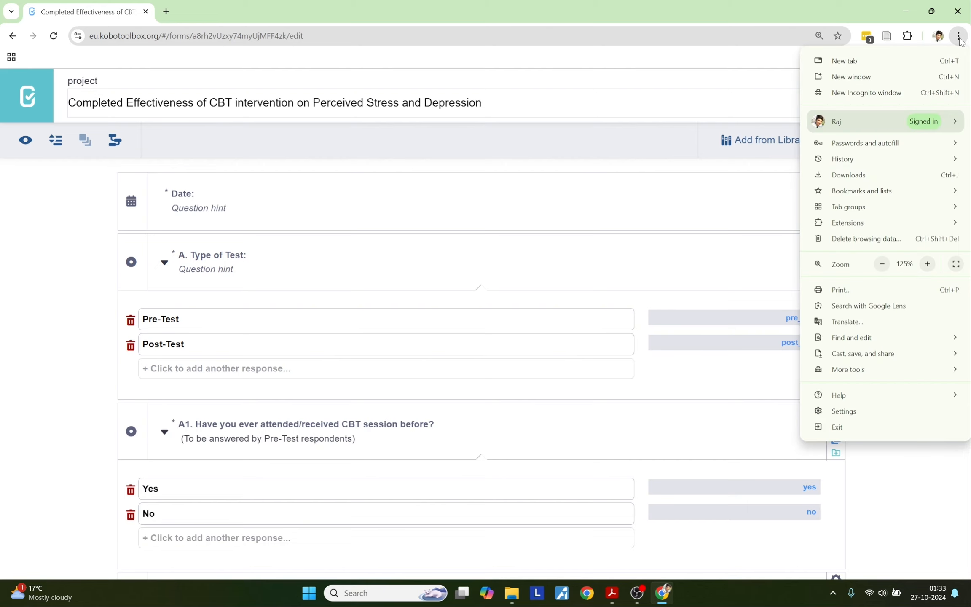
click(869, 100)
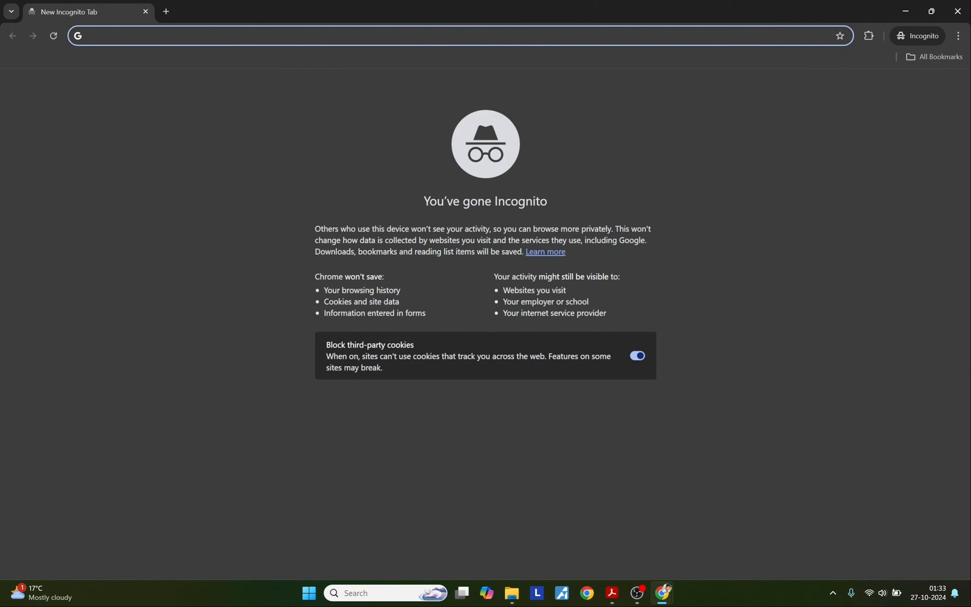
text(KOP)
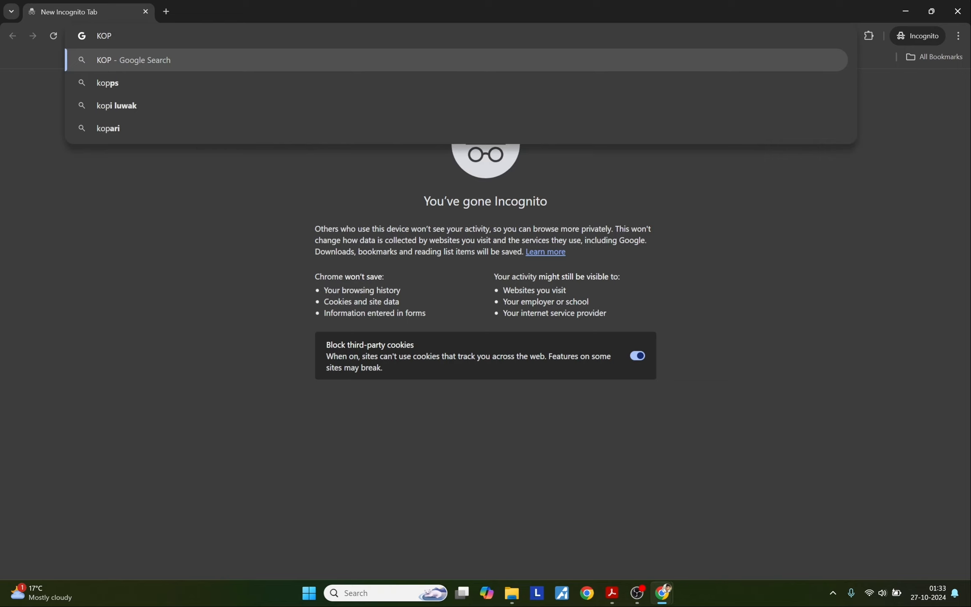
key(BackSpace)
text(BO T)
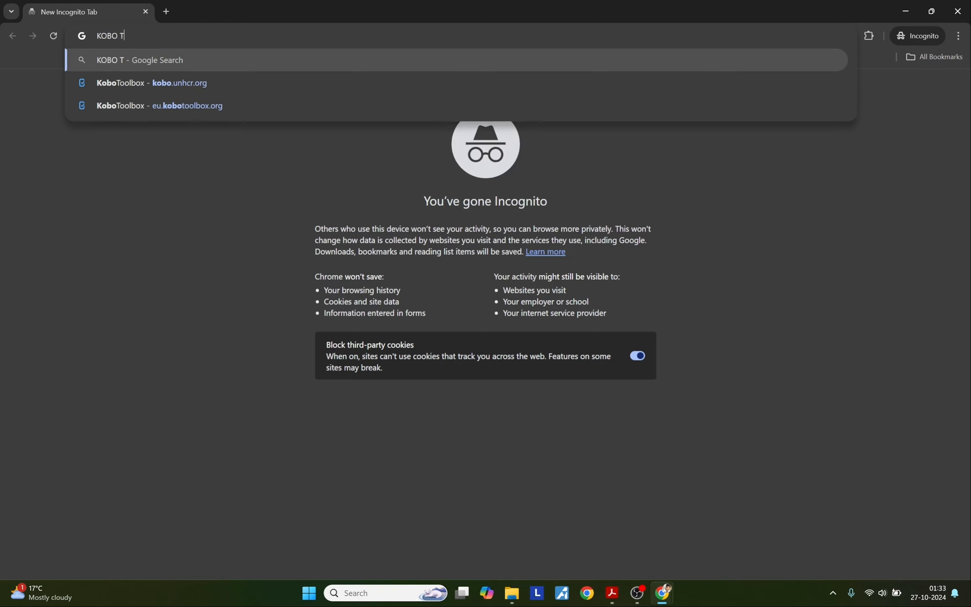
text(OOl box)
key(Return)
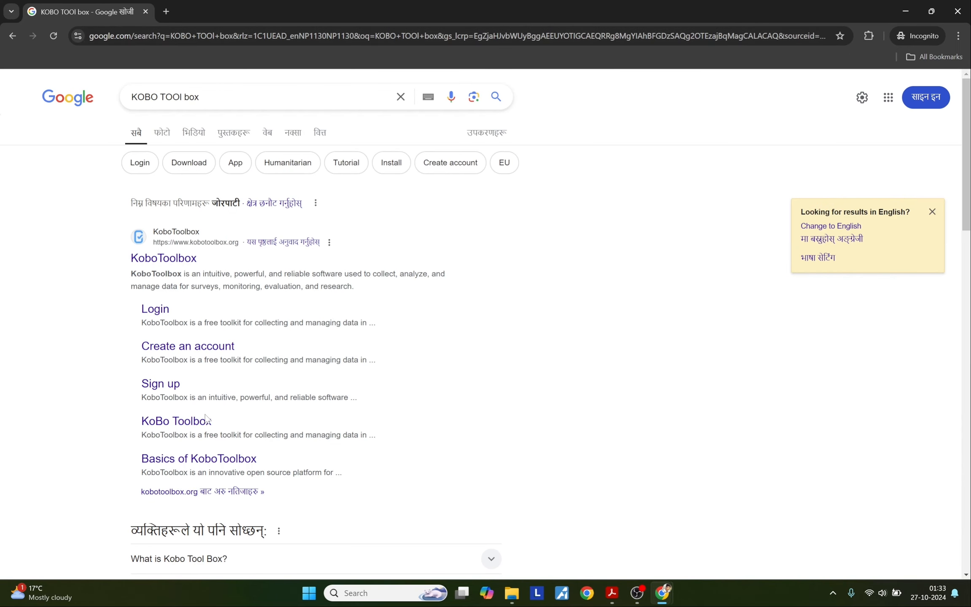
Step: Follow the KoBo Toolbox result to the eu.kobotoolbox.org login page
click(188, 424)
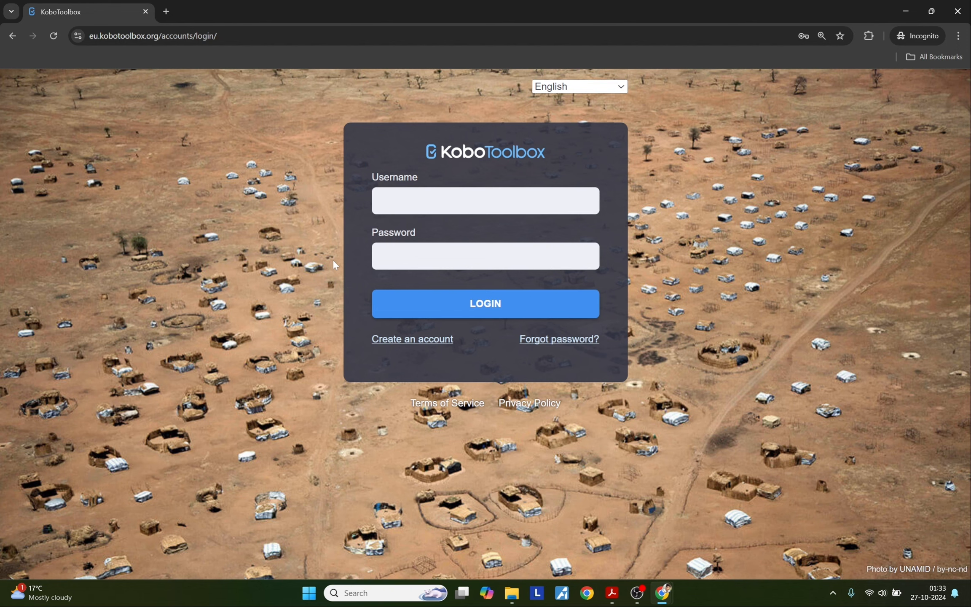
Step: Start an account sign-up with the user's full name and Educational Services / Higher Education sector
click(394, 349)
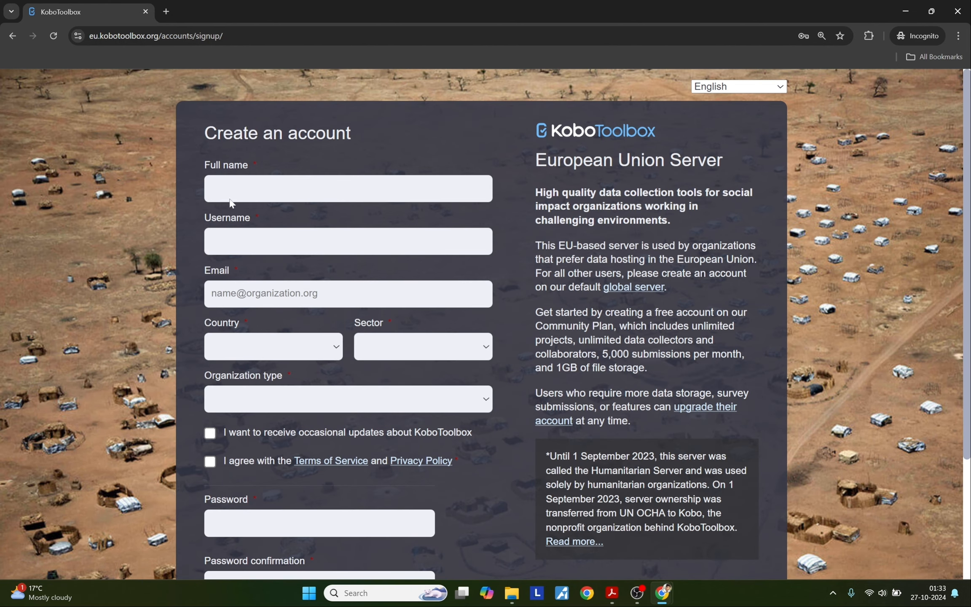
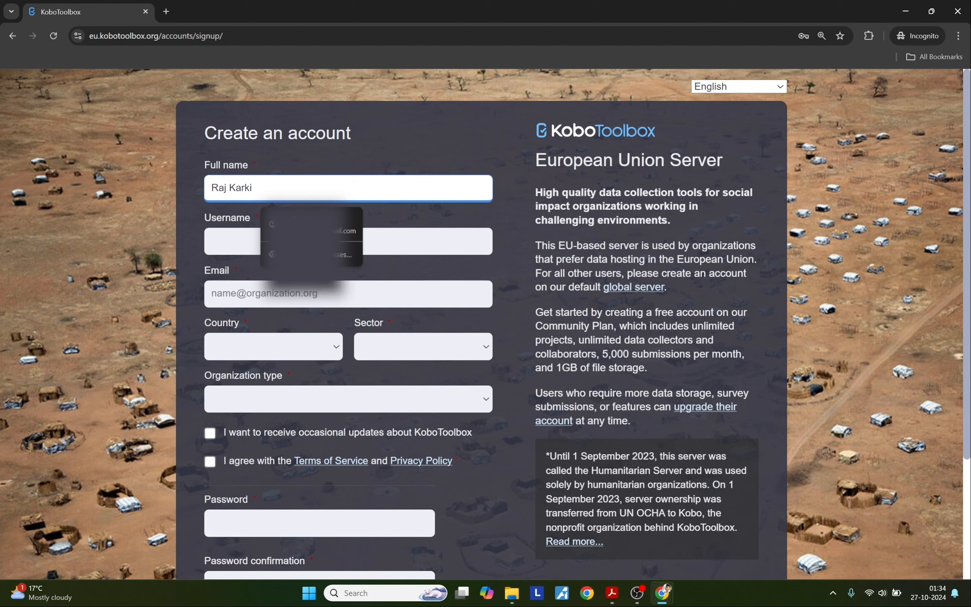
click(128, 231)
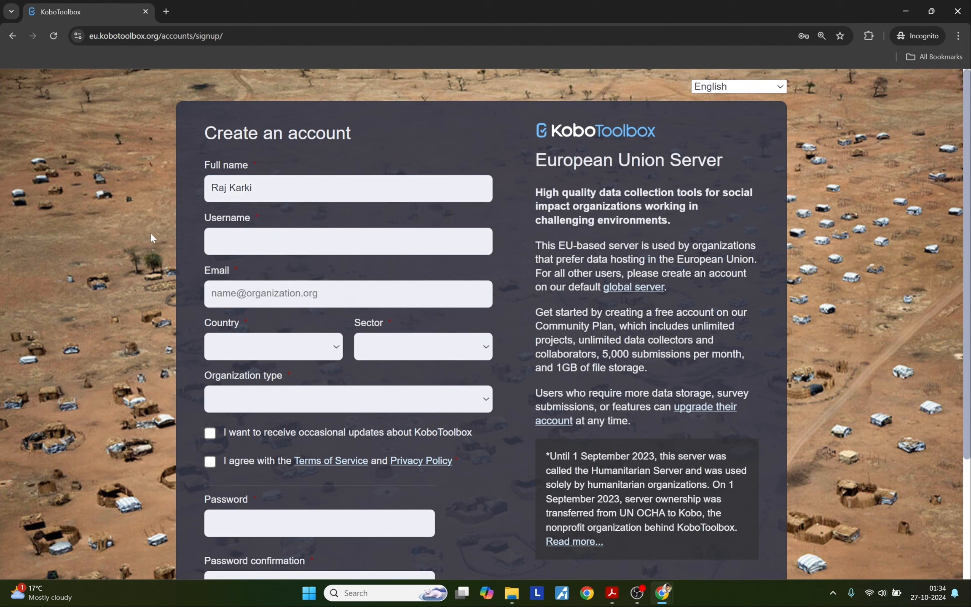
click(388, 345)
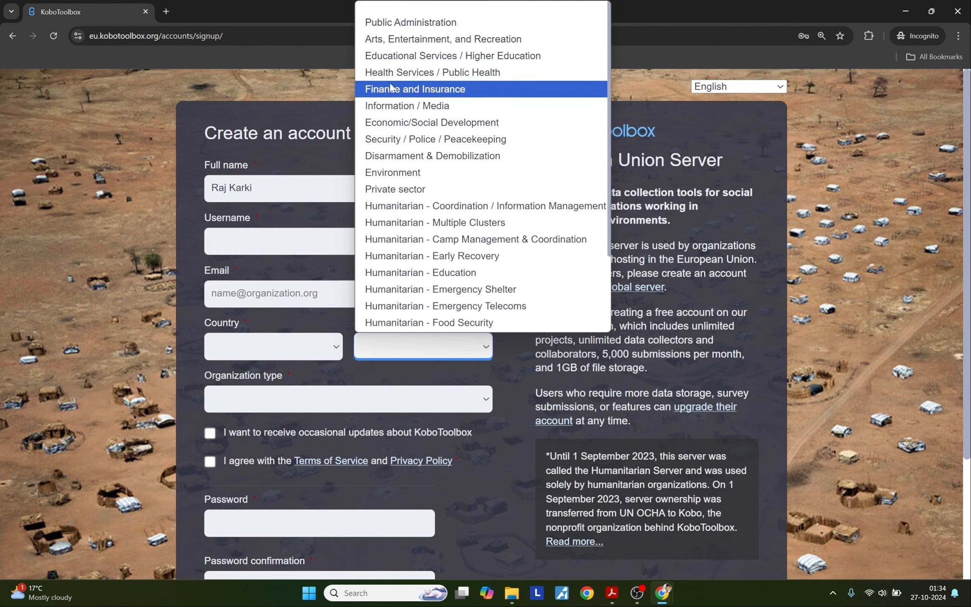
click(382, 59)
Step: Review the sign-up page, highlighting the 5,000 submissions per month limit
scroll(119, 406, down, 1)
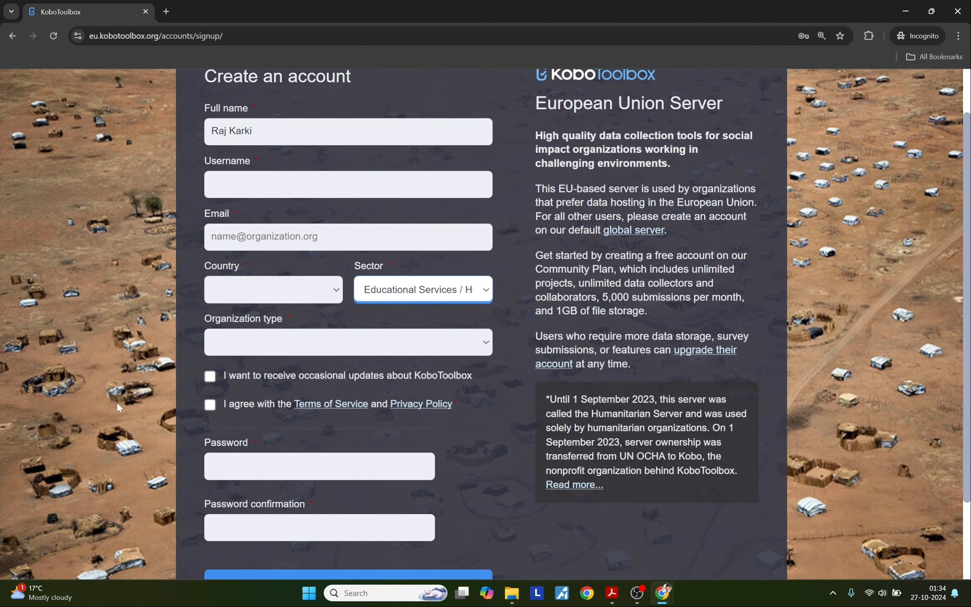
scroll(117, 406, down, 2)
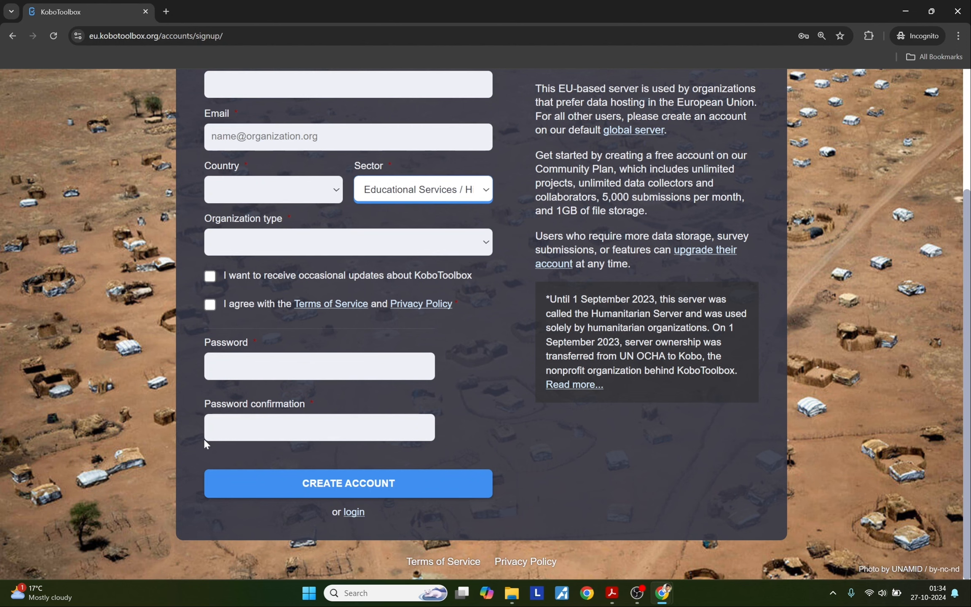
scroll(203, 438, up, 1)
scroll(485, 325, up, 1)
scroll(486, 324, up, 1)
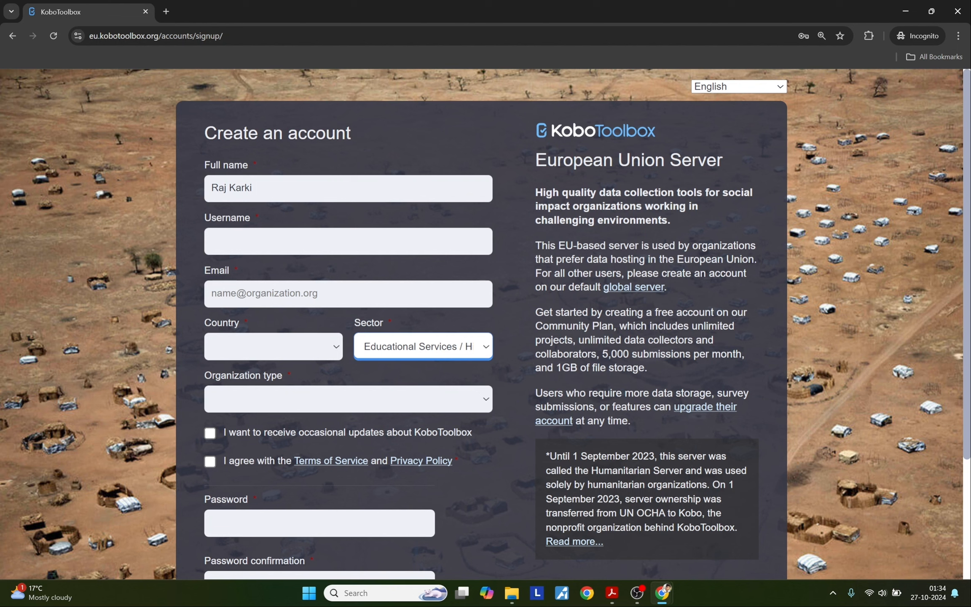
drag(602, 354, 617, 354)
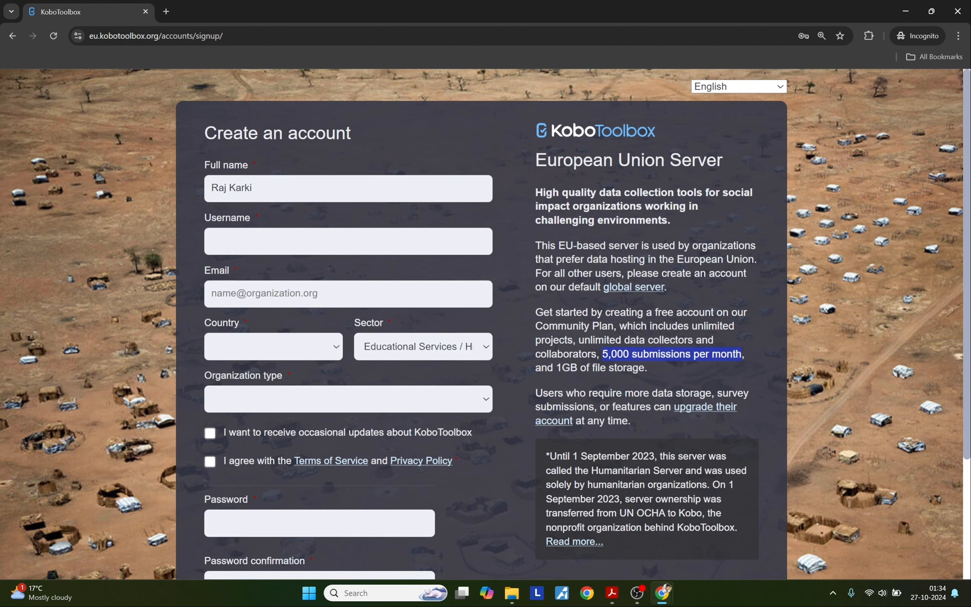
scroll(615, 351, down, 3)
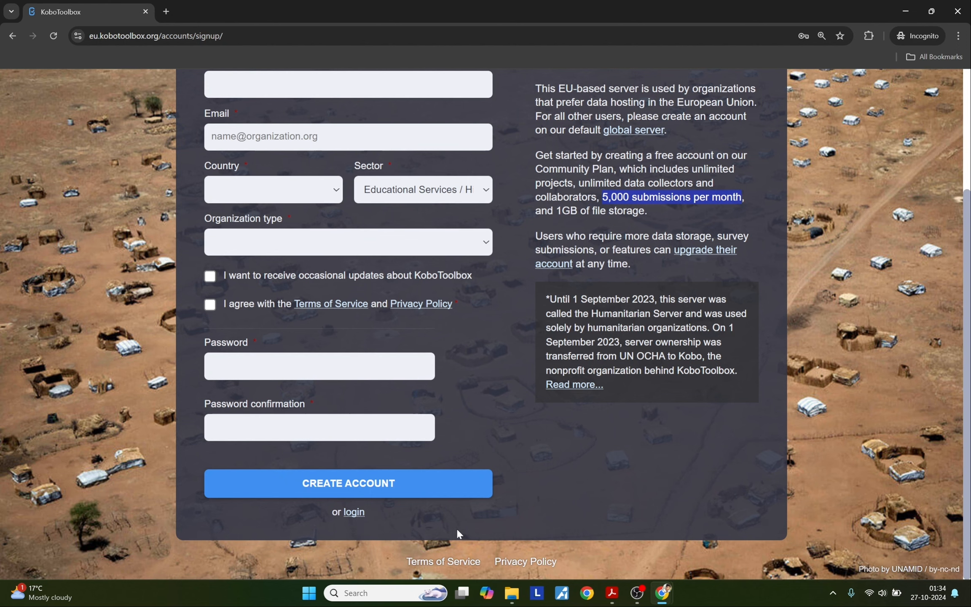
scroll(584, 475, up, 2)
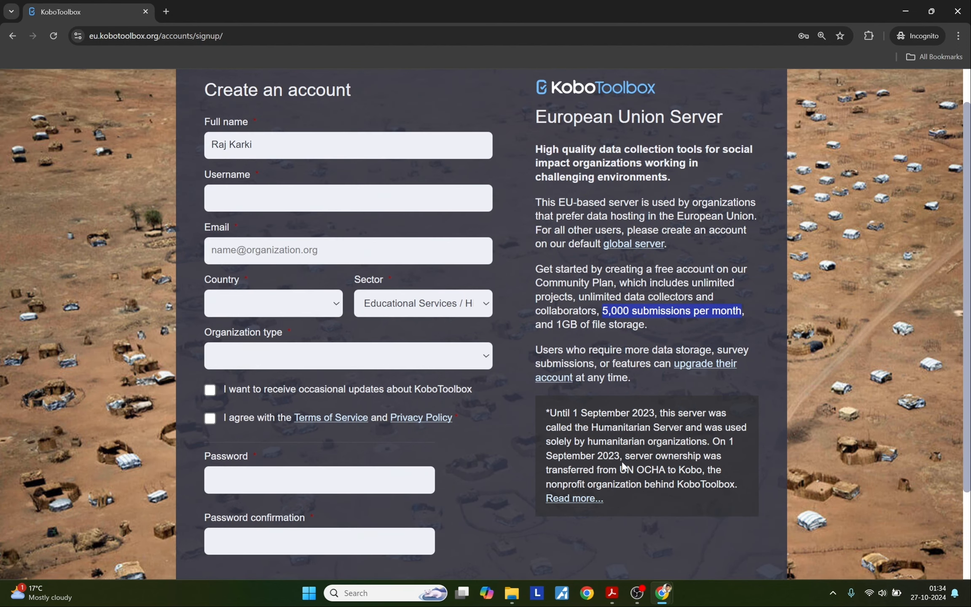
Step: Close the CBT survey form editor and start a new project from My Projects
click(957, 11)
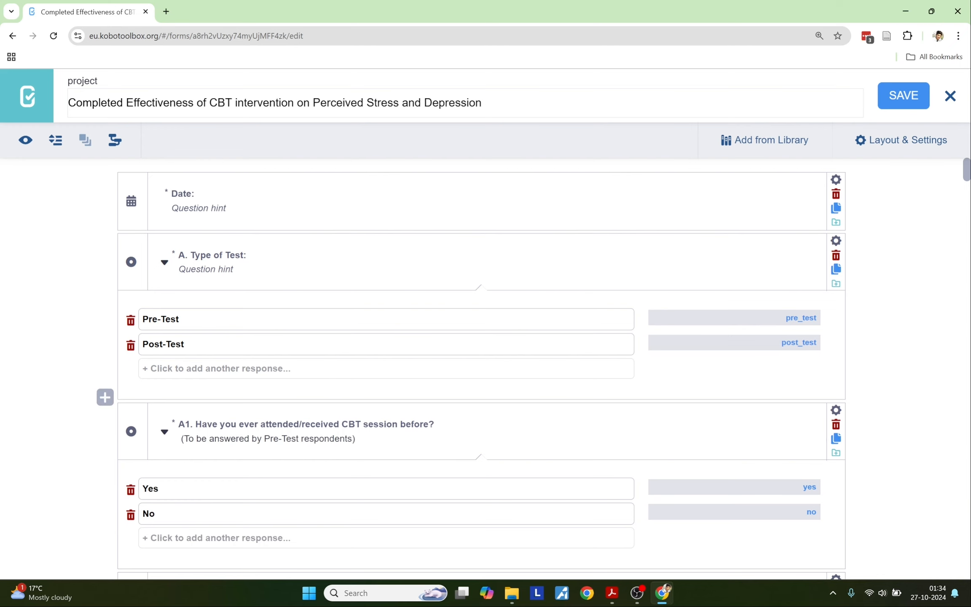
click(950, 96)
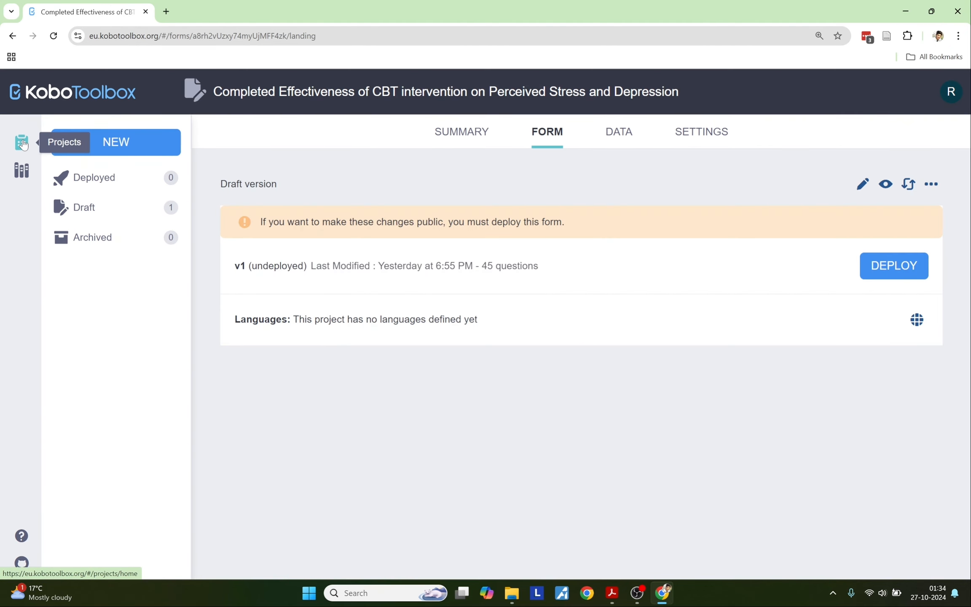
click(20, 141)
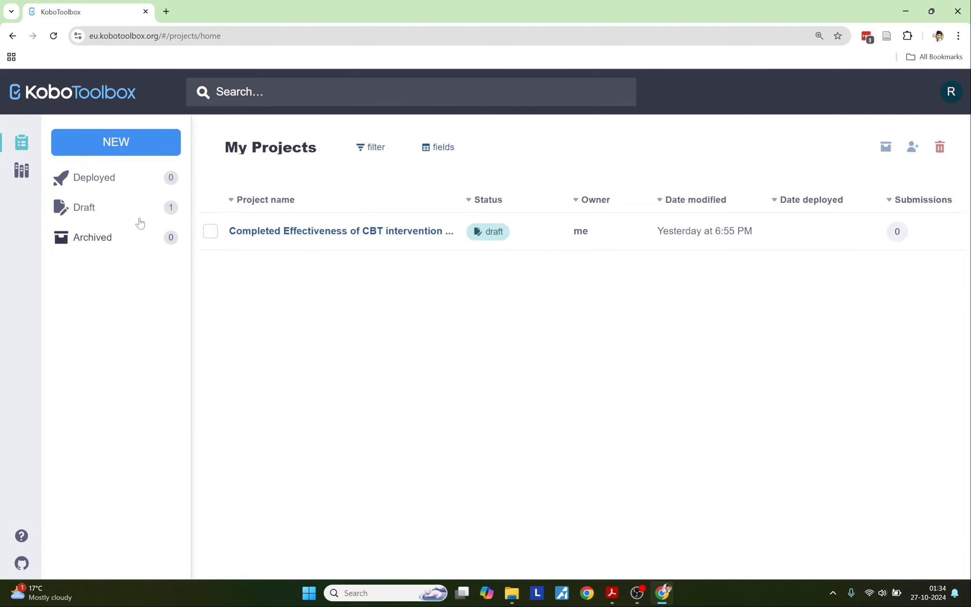
click(121, 154)
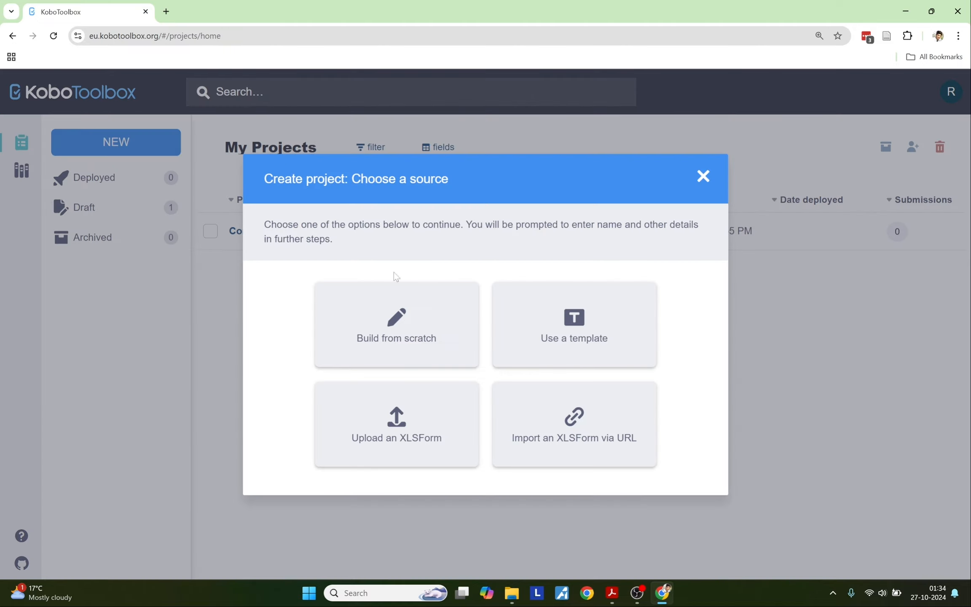
Step: Choose Build from scratch, then copy the survey title from the PDF in Acrobat
click(423, 337)
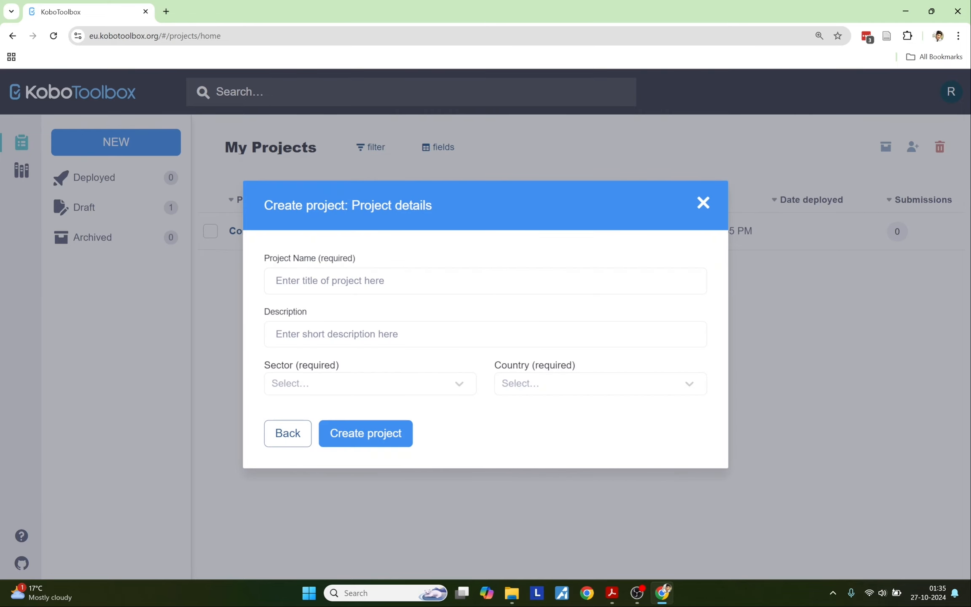
click(613, 589)
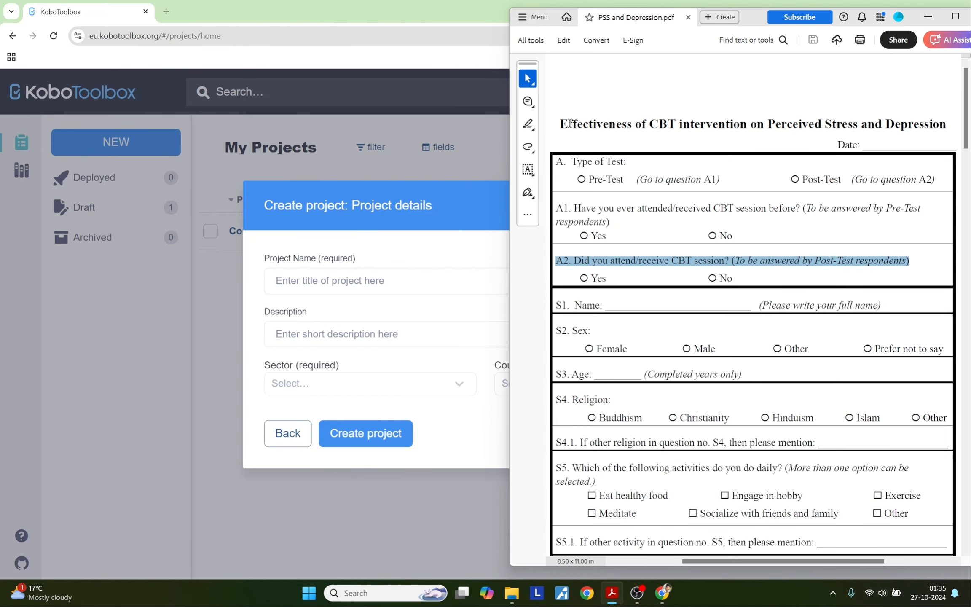
drag(560, 123, 901, 124)
key(ctrl+c)
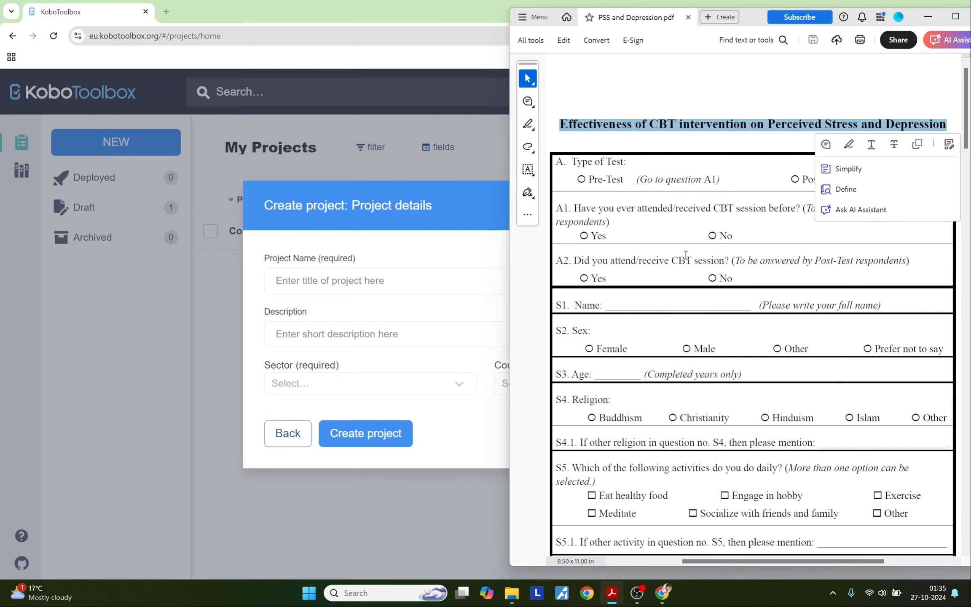
click(361, 283)
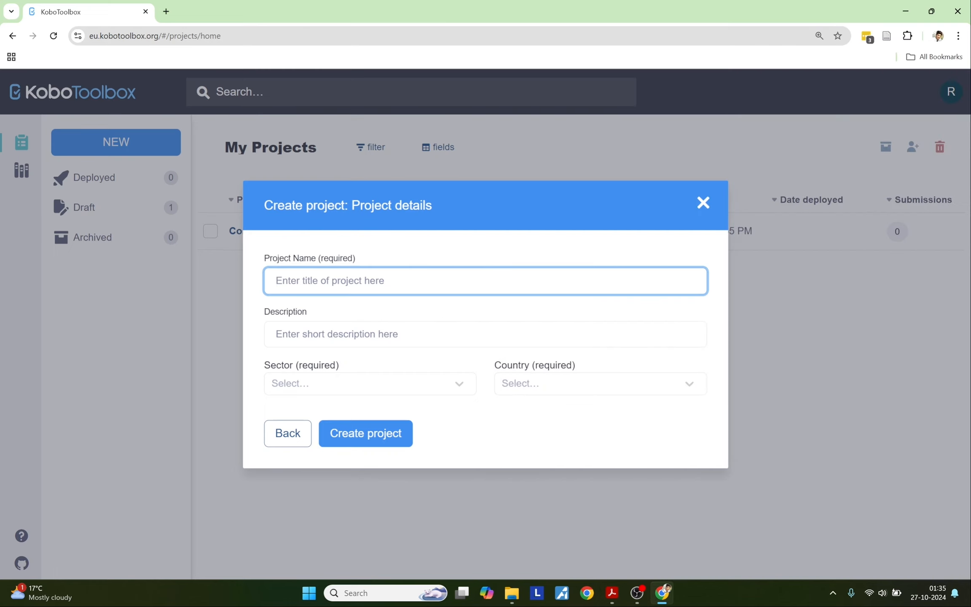
Step: Paste the CBT survey title as project name and describe it 'This is an educational video.'
key(ctrl+v)
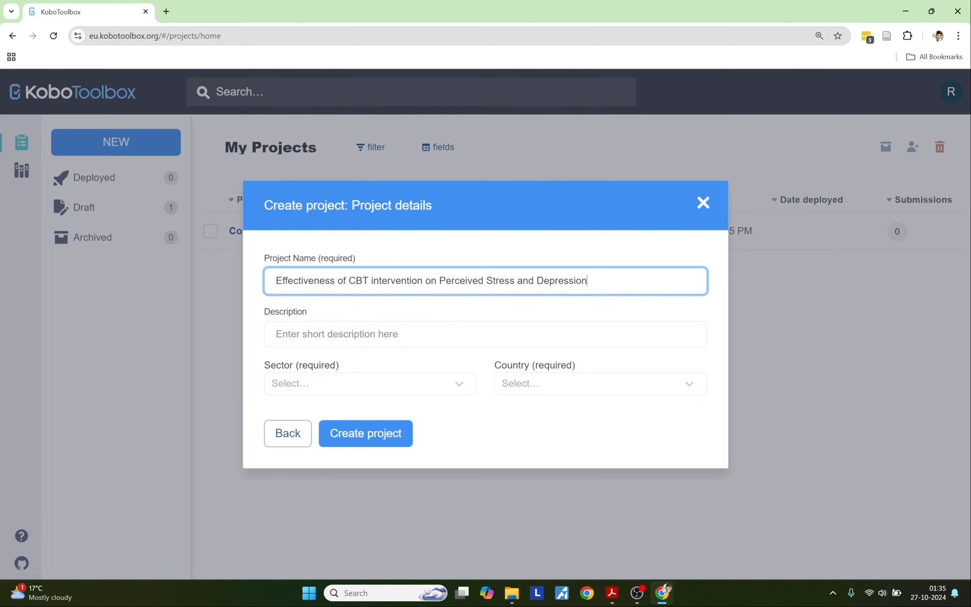
click(276, 334)
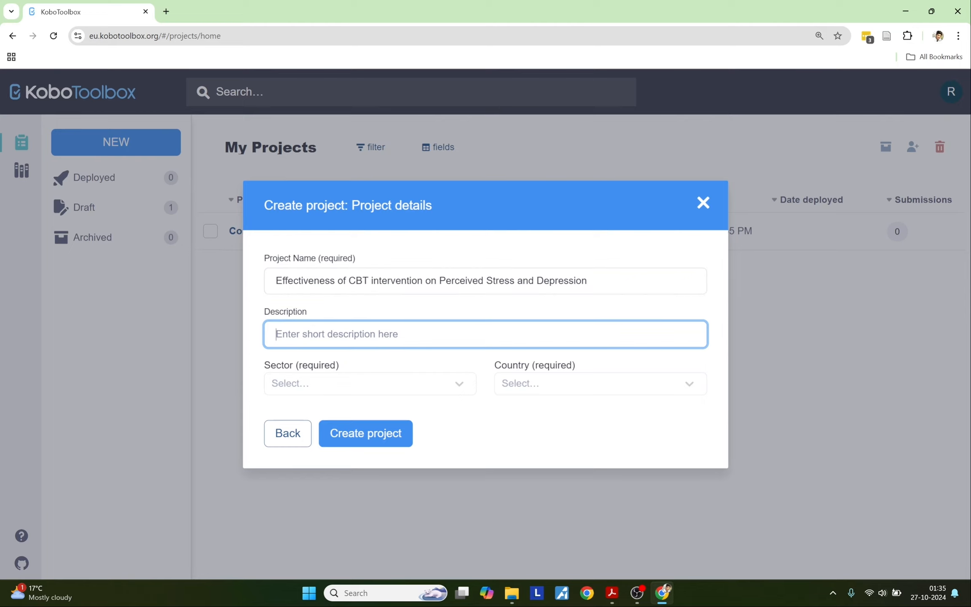
text(Thi)
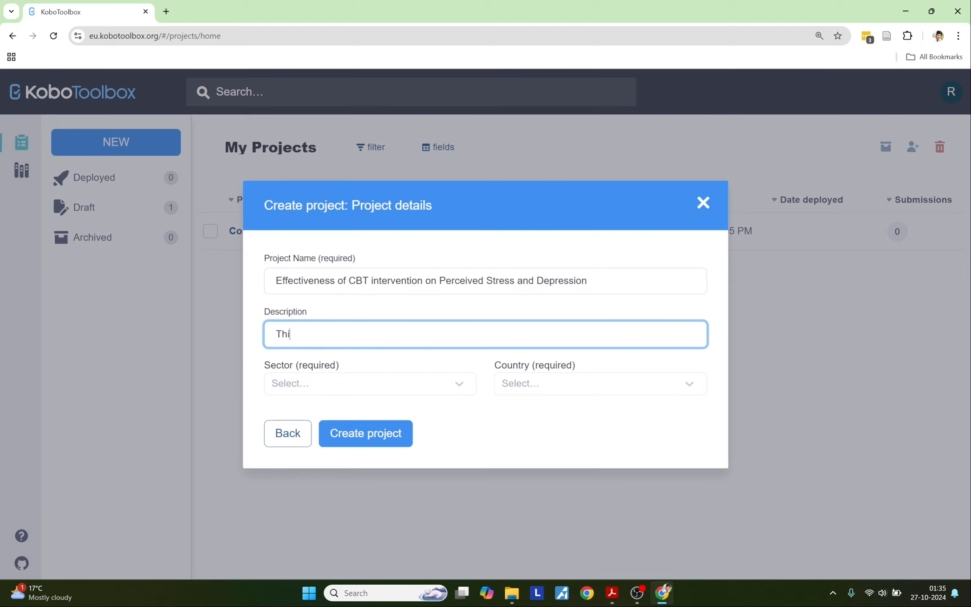
text(s is an educational vide)
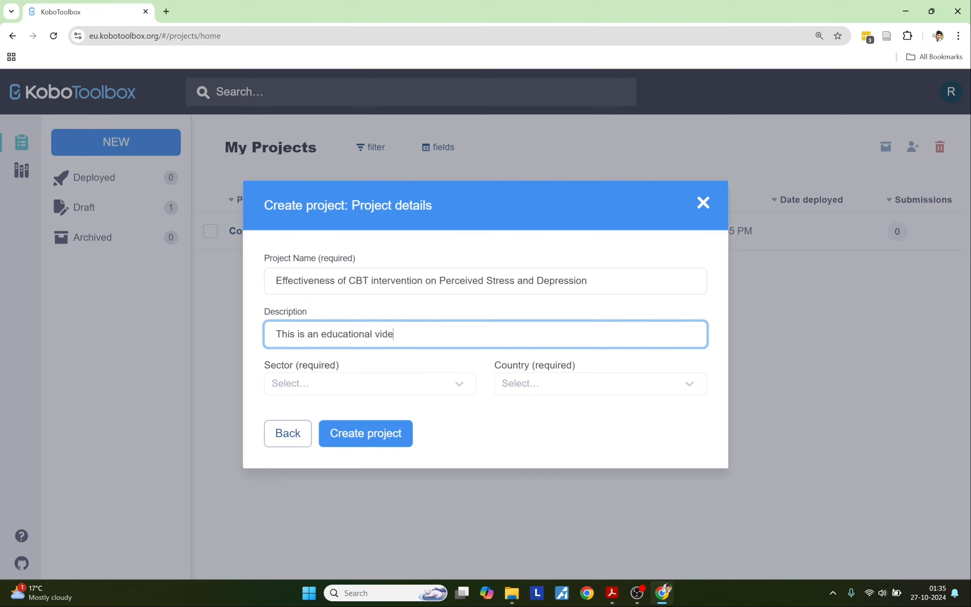
text(o.)
Step: Set sector to Educational Services / Higher Education, country to Nepal, and create the project
click(326, 382)
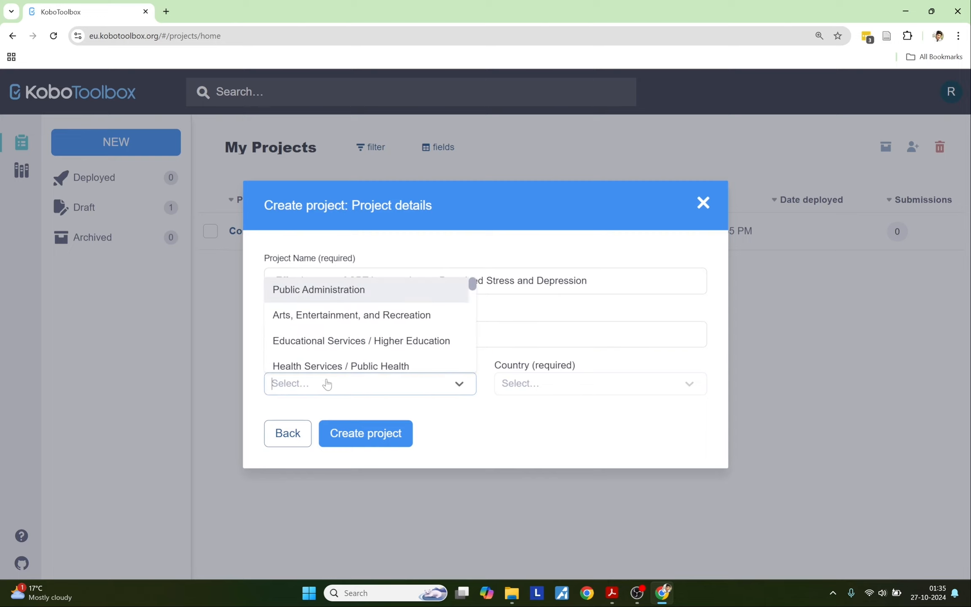
click(340, 346)
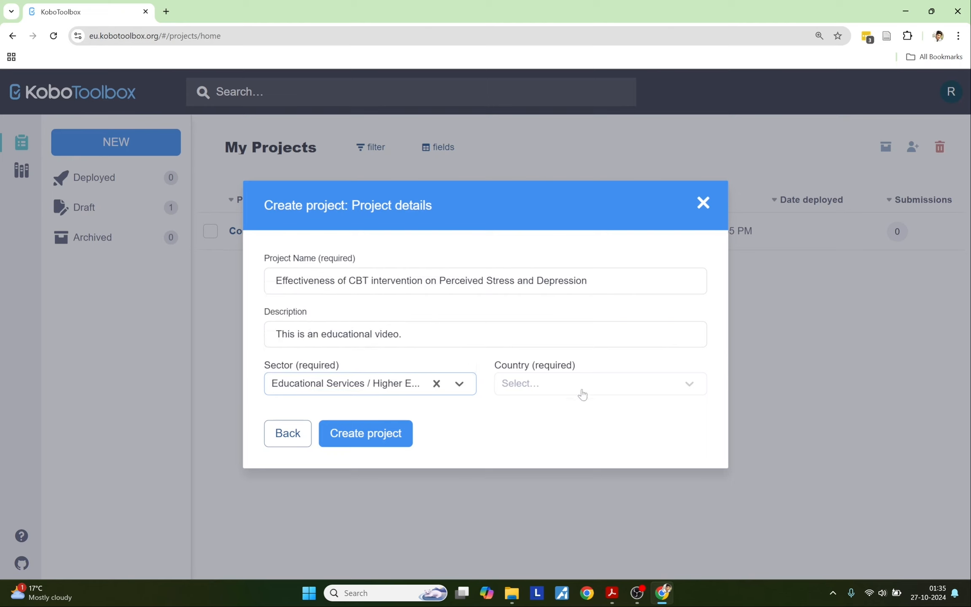
click(578, 391)
text(Nepal)
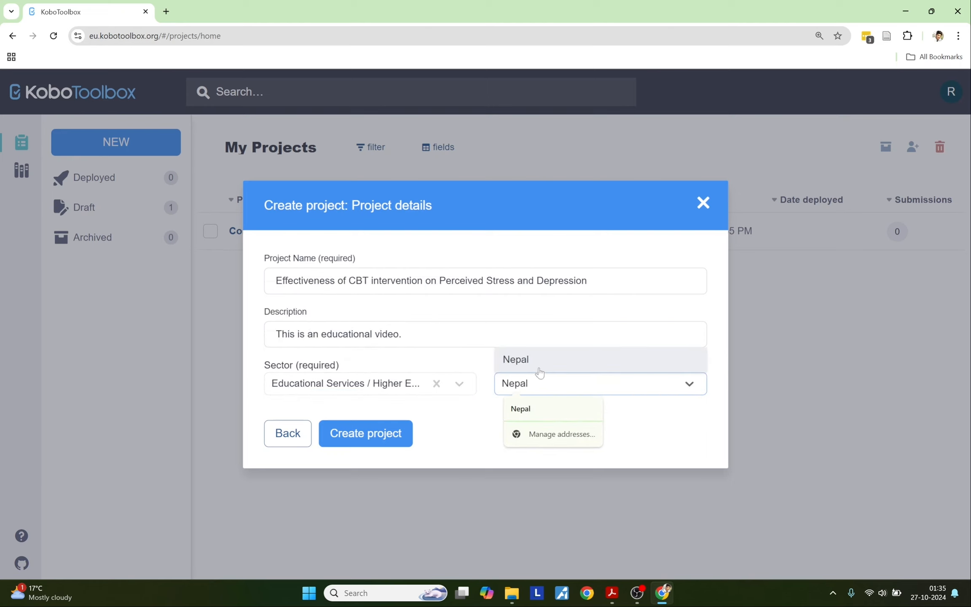
click(532, 362)
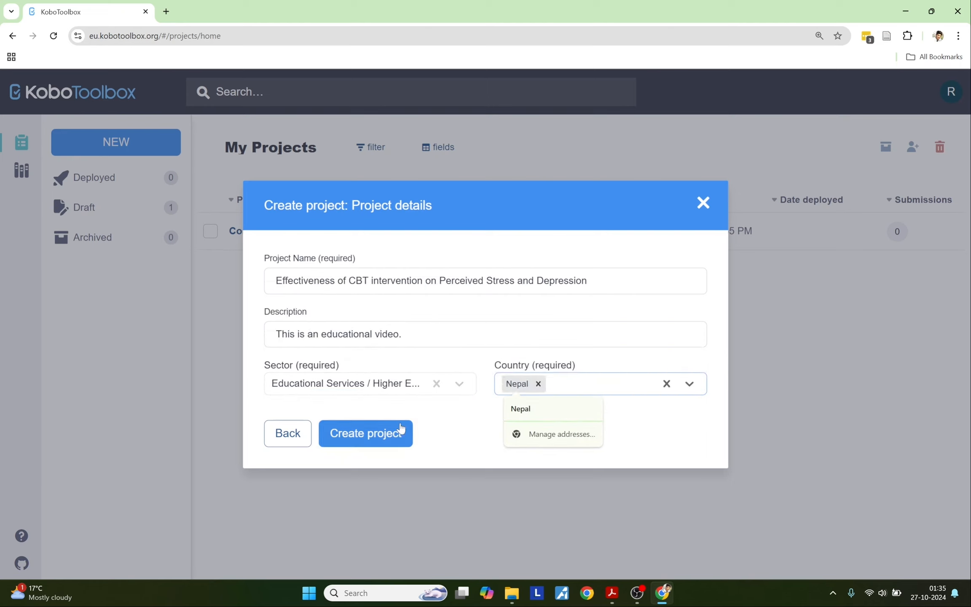
click(386, 434)
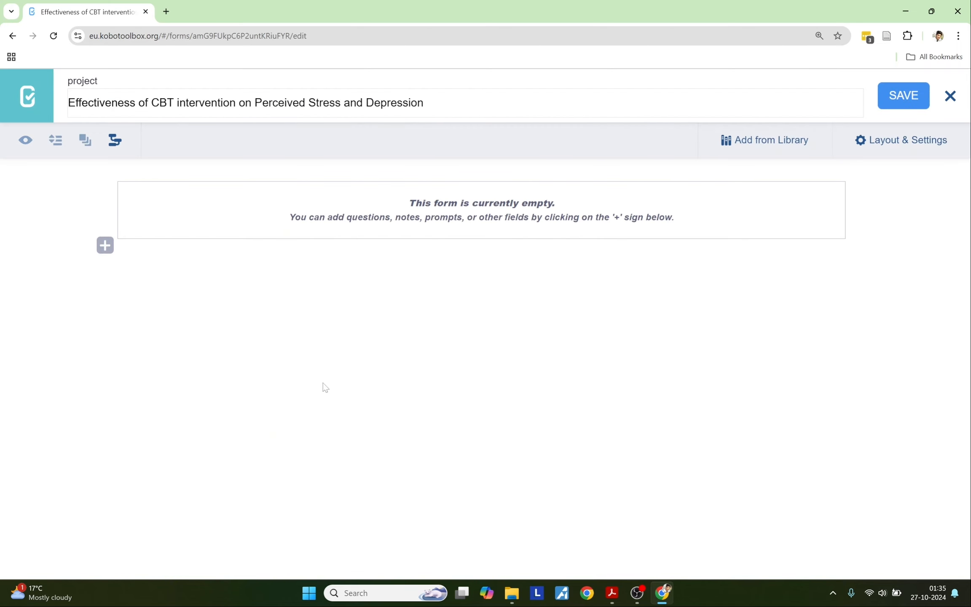
Step: Copy the 'Date:' label from the survey PDF in Acrobat and return to the form builder
mouse_move(615, 588)
click(611, 593)
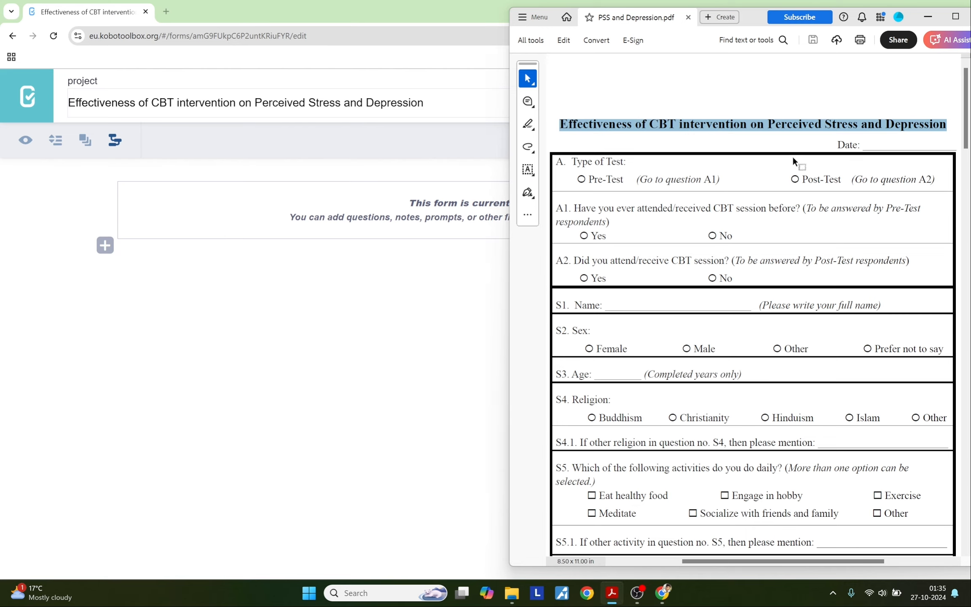
drag(836, 144, 861, 145)
key(ctrl+c)
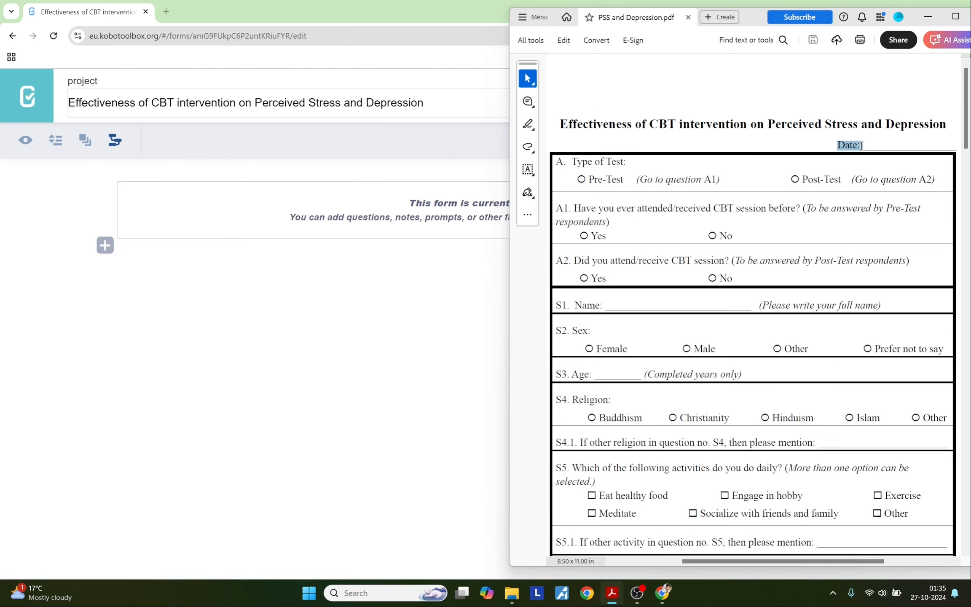
click(174, 317)
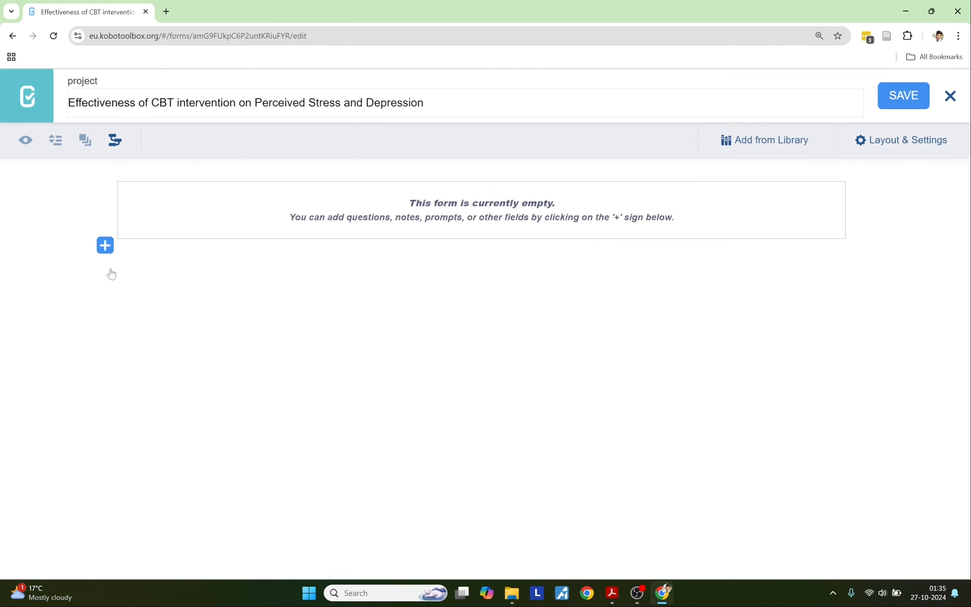
Step: Add a first question labelled 'Date:' and bring up its question type choices
click(105, 248)
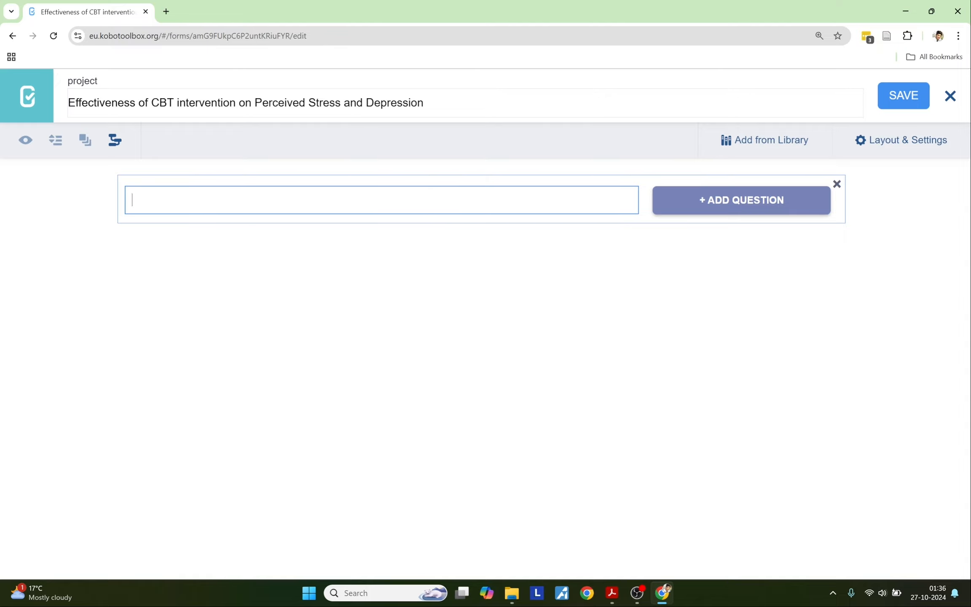
key(ctrl+v)
click(706, 211)
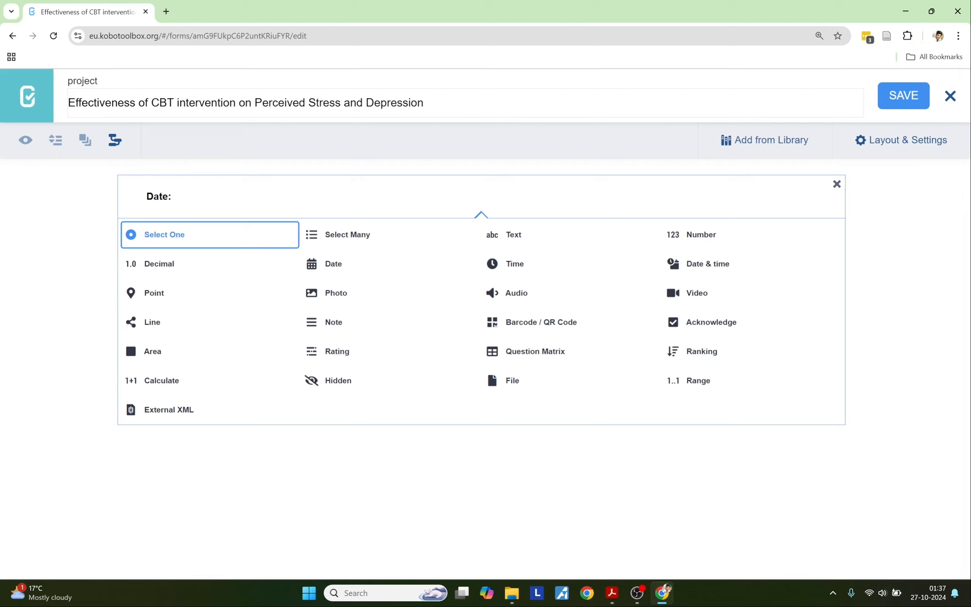
Step: Make 'Date:' a Date question, then add 'A. Type of Test:' from the PDF as Select One
click(321, 265)
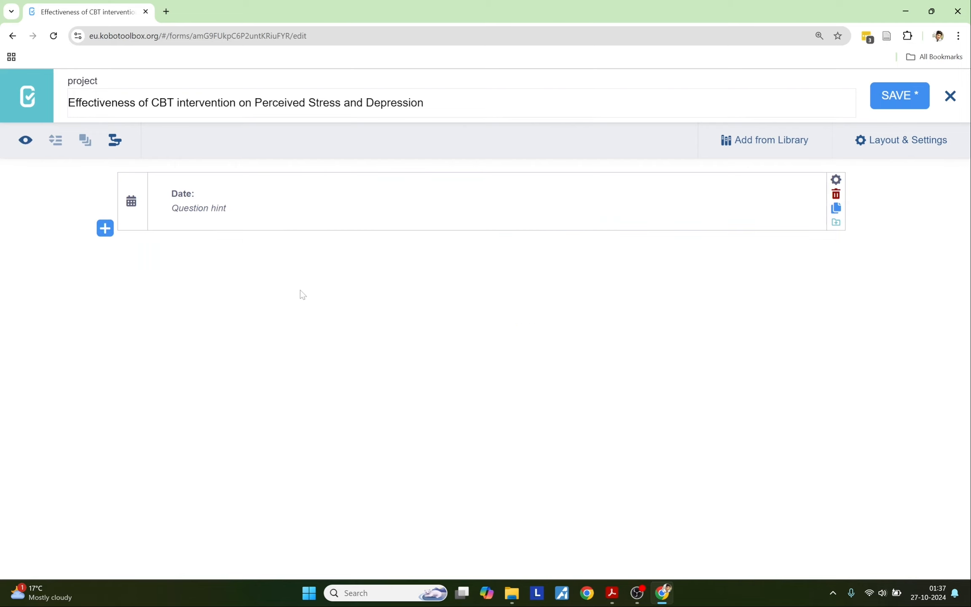
key(alt+Tab)
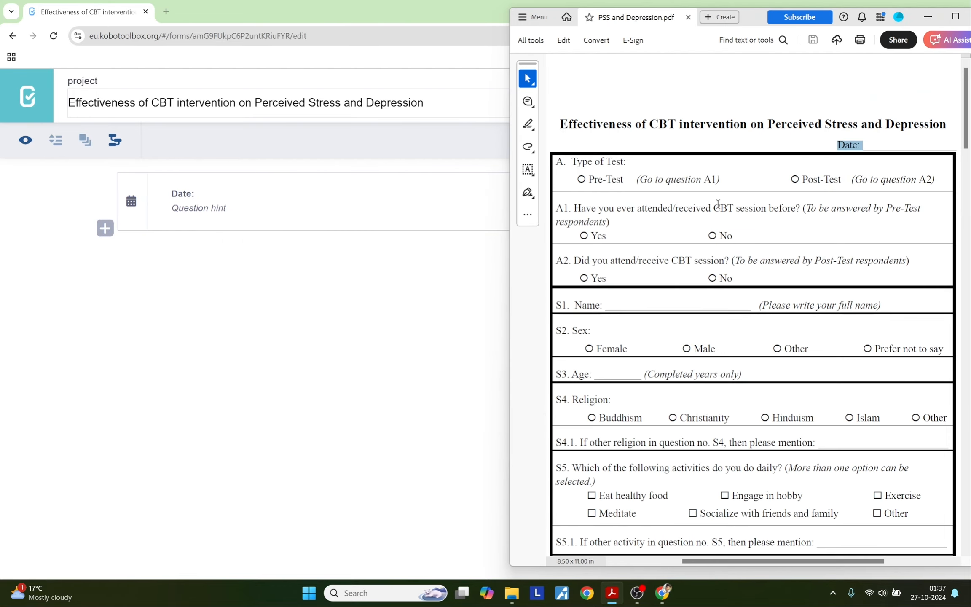
click(611, 221)
drag(627, 162, 554, 159)
key(ctrl+c)
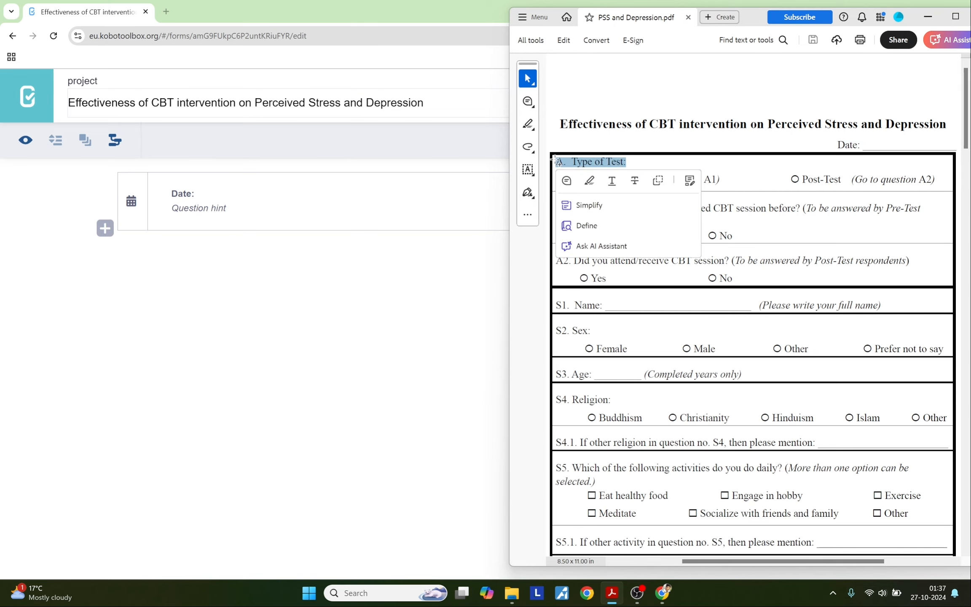
click(105, 228)
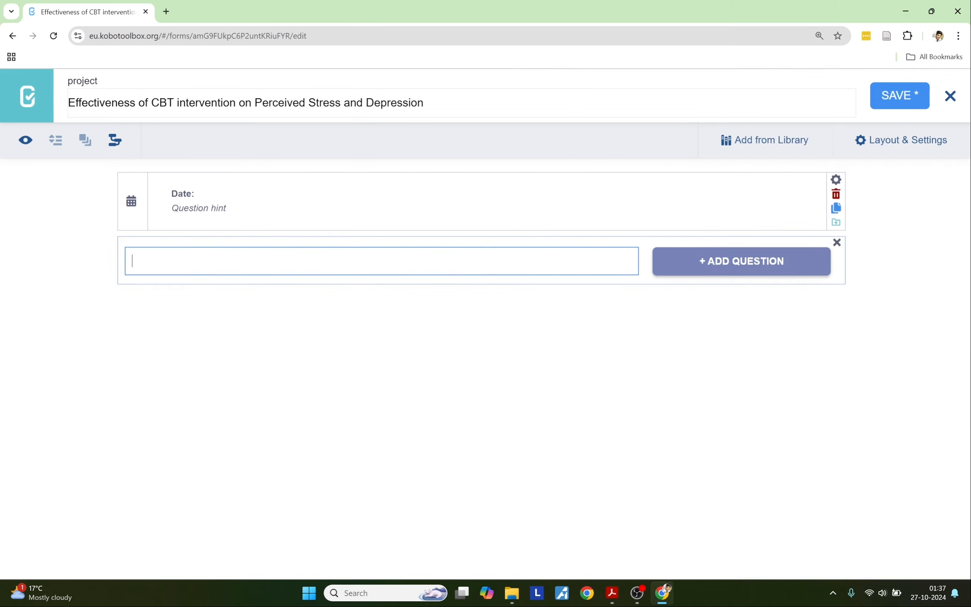
key(ctrl+v)
click(676, 268)
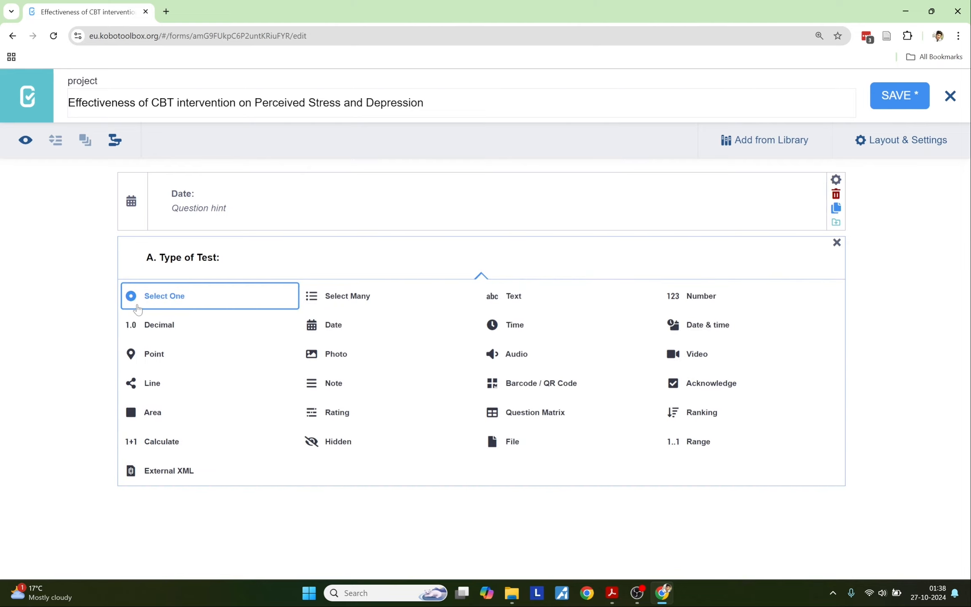
click(168, 296)
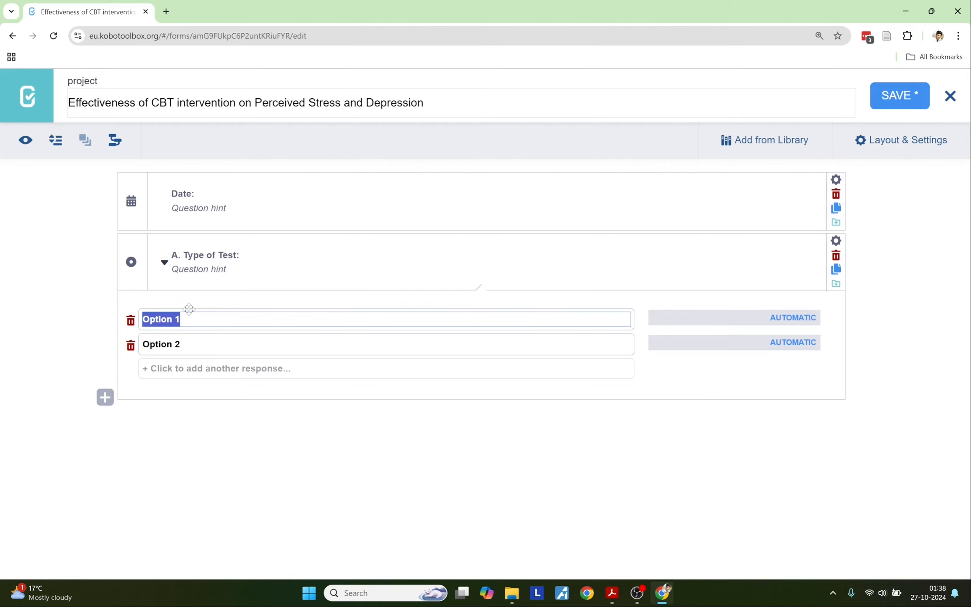
Step: Replace the two placeholder choices with Pre-Test and Post-Test copied from the PDF
key(alt+Tab)
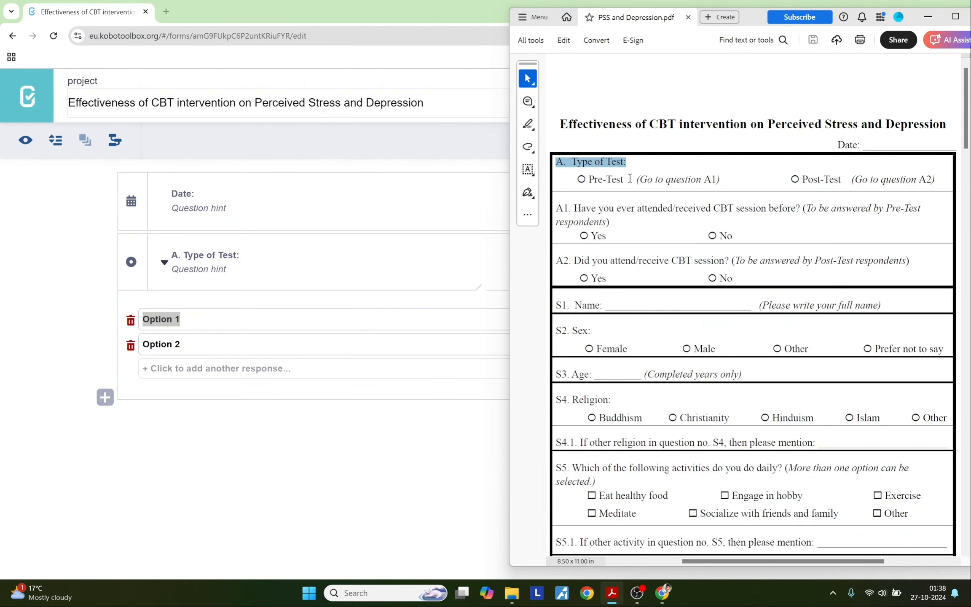
drag(626, 179, 588, 177)
key(ctrl+c)
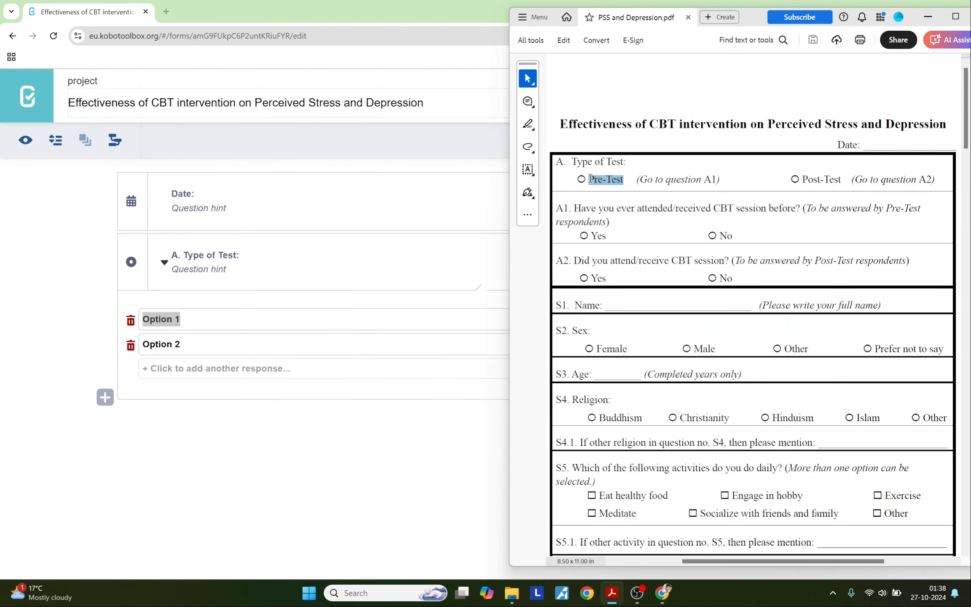
key(alt+Tab)
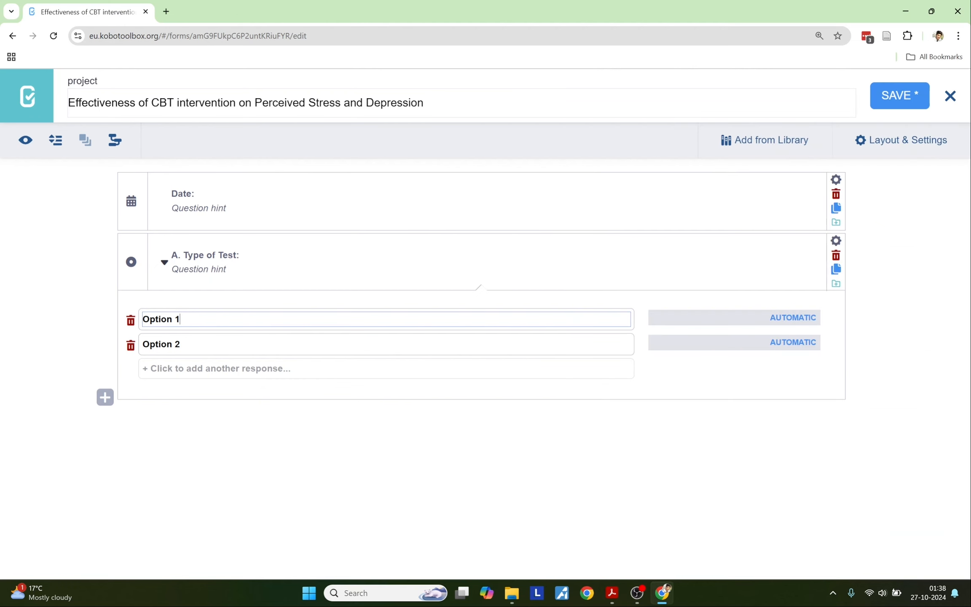
key(shift+Home)
key(ctrl+v)
key(alt+Tab)
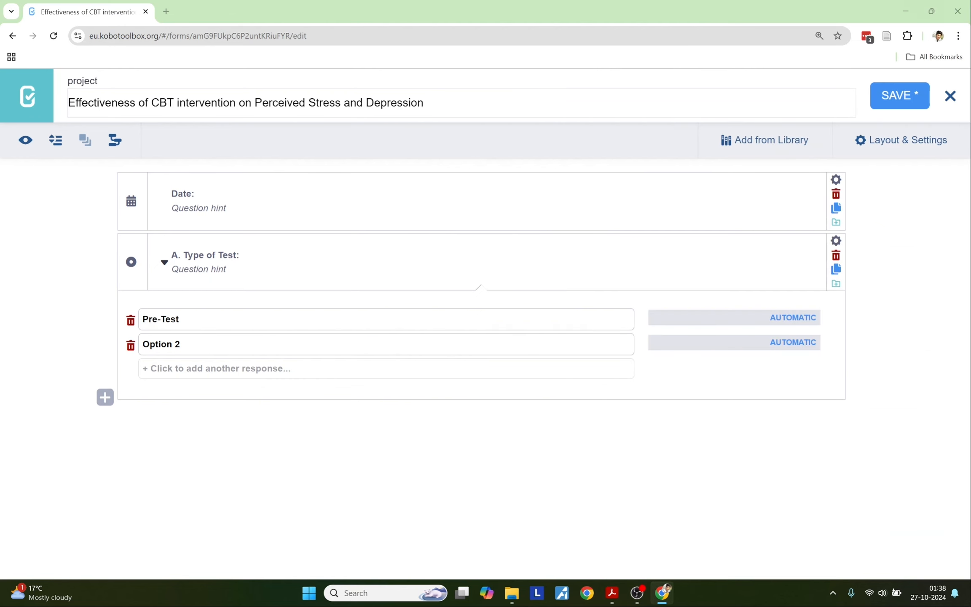
drag(802, 181, 836, 191)
key(ctrl+c)
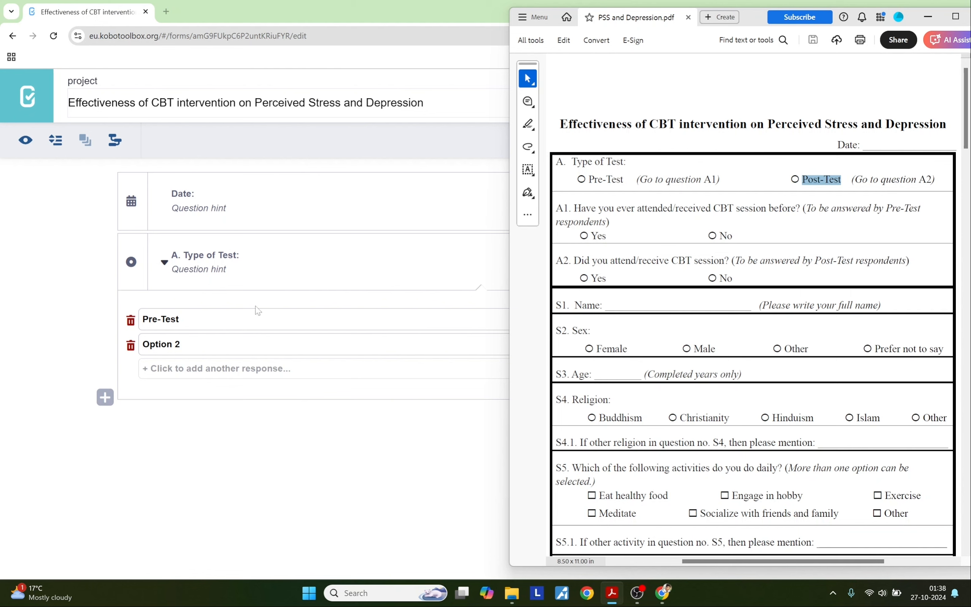
key(alt+Tab)
key(Tab)
key(shift+Home)
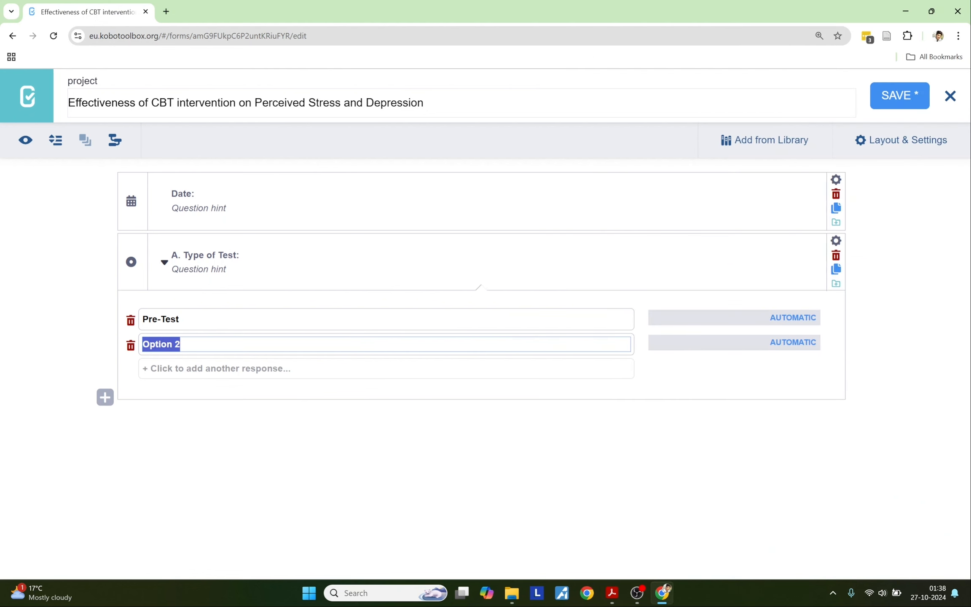
key(ctrl+v)
key(alt+Tab)
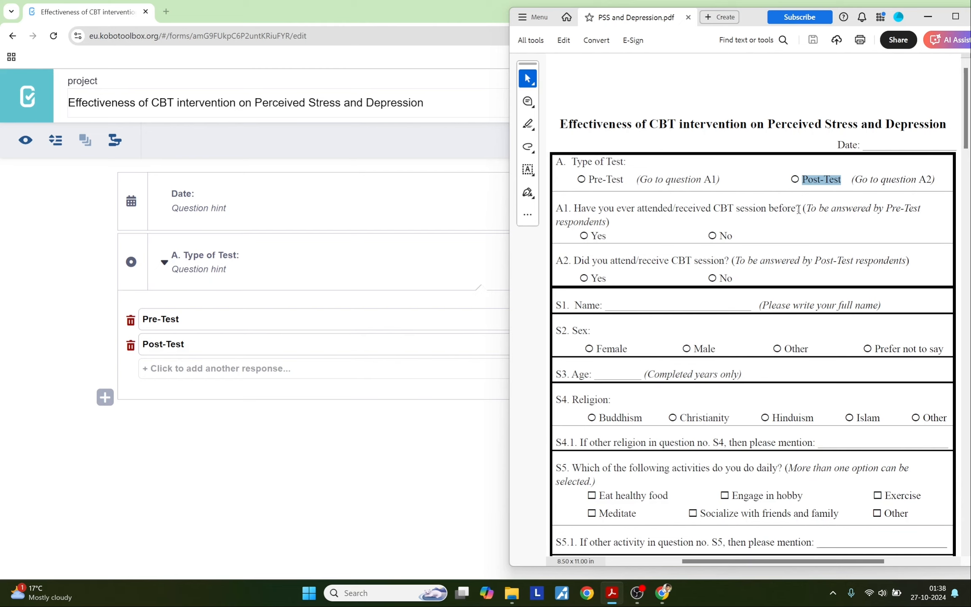
drag(799, 209, 561, 208)
Step: Add the pasted A1 question about prior CBT sessions as a Select One question
click(149, 460)
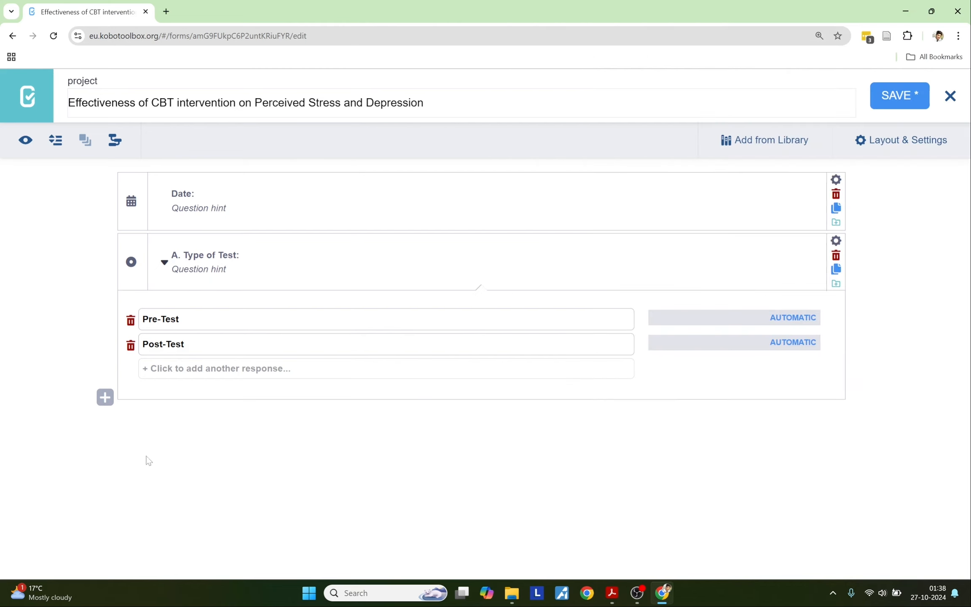
click(105, 397)
key(ctrl+v)
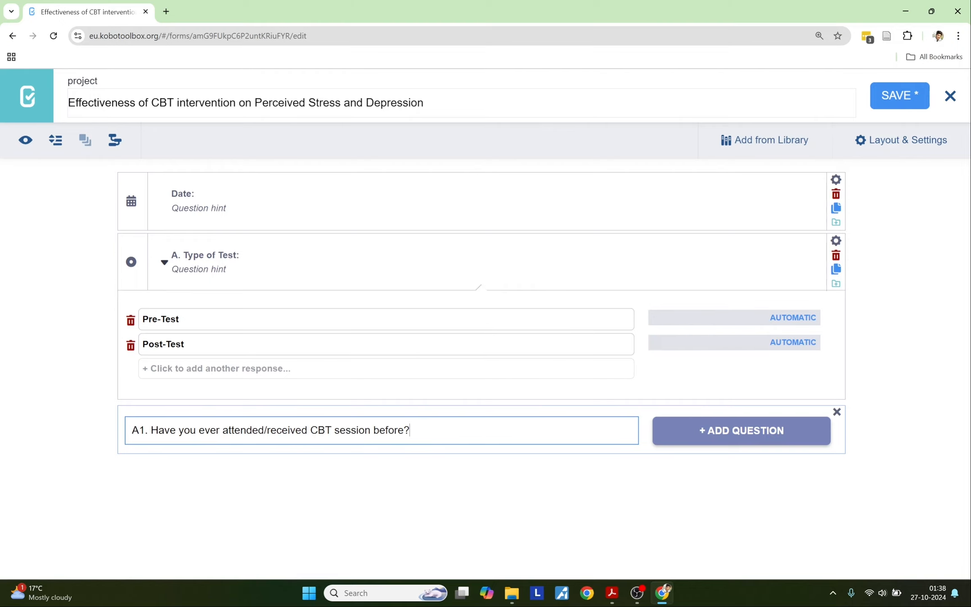
click(689, 431)
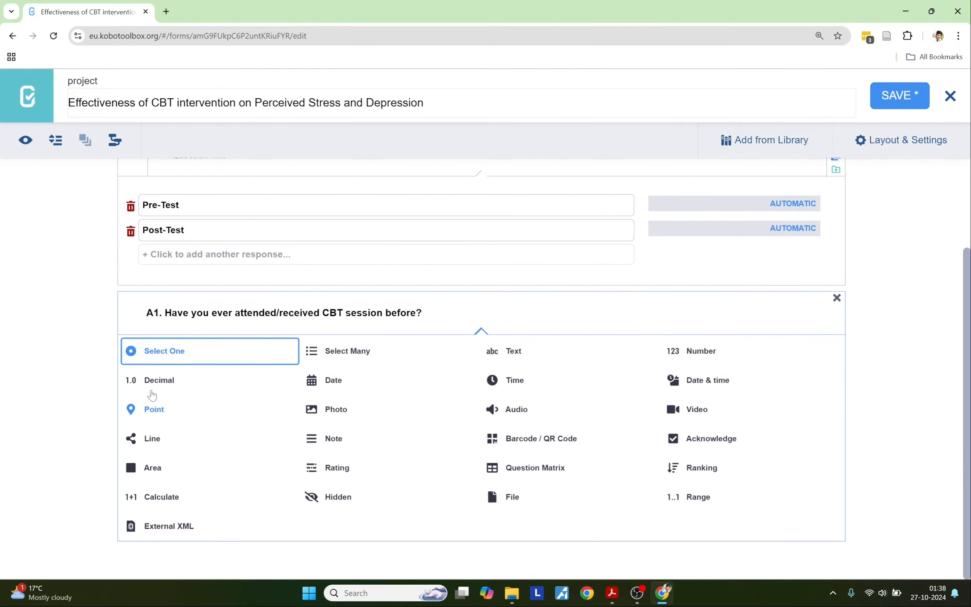
click(163, 352)
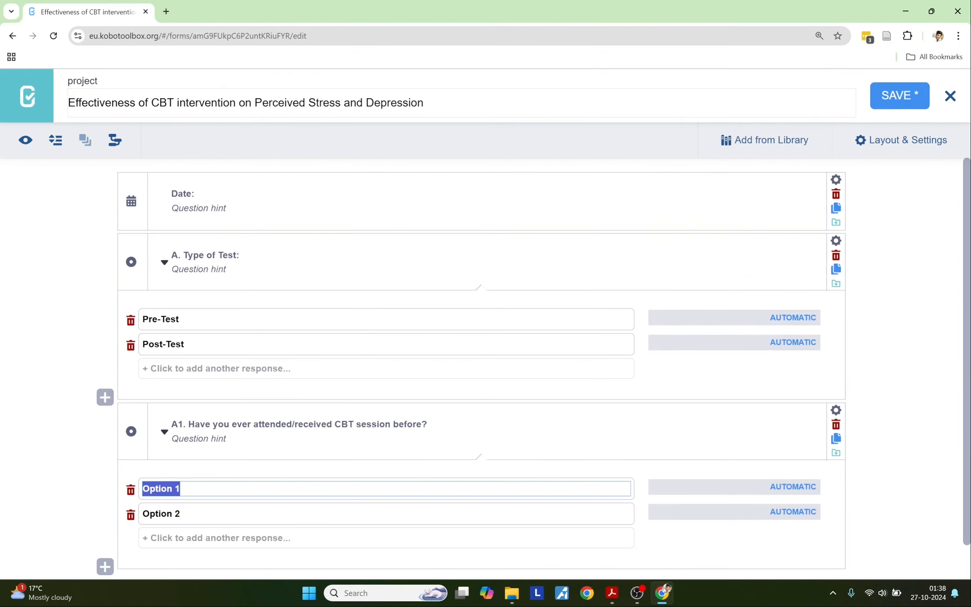
Step: Give A1 the Pre-Test respondents note as its hint and choices Yes and No
key(alt+Tab)
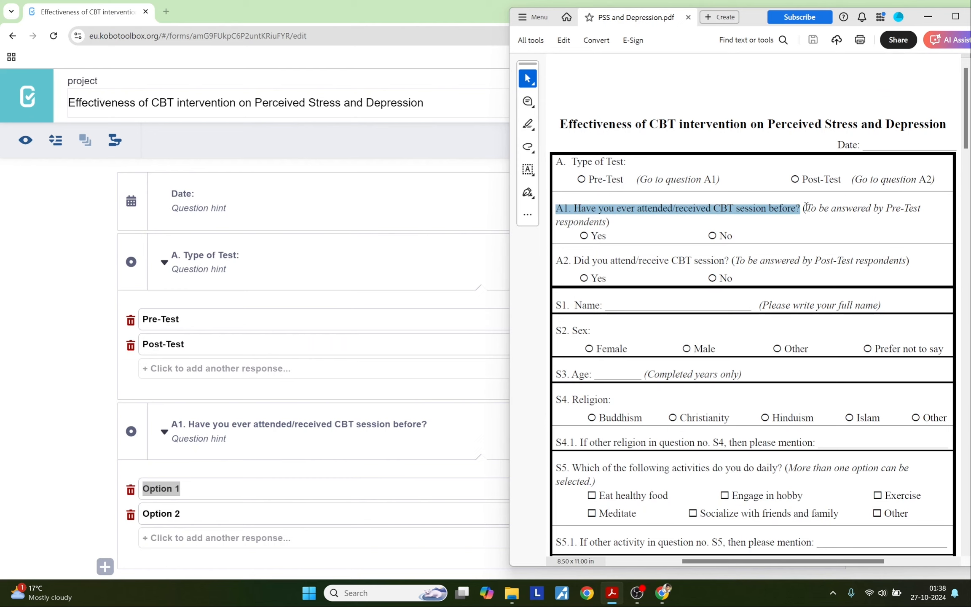
drag(802, 207, 609, 224)
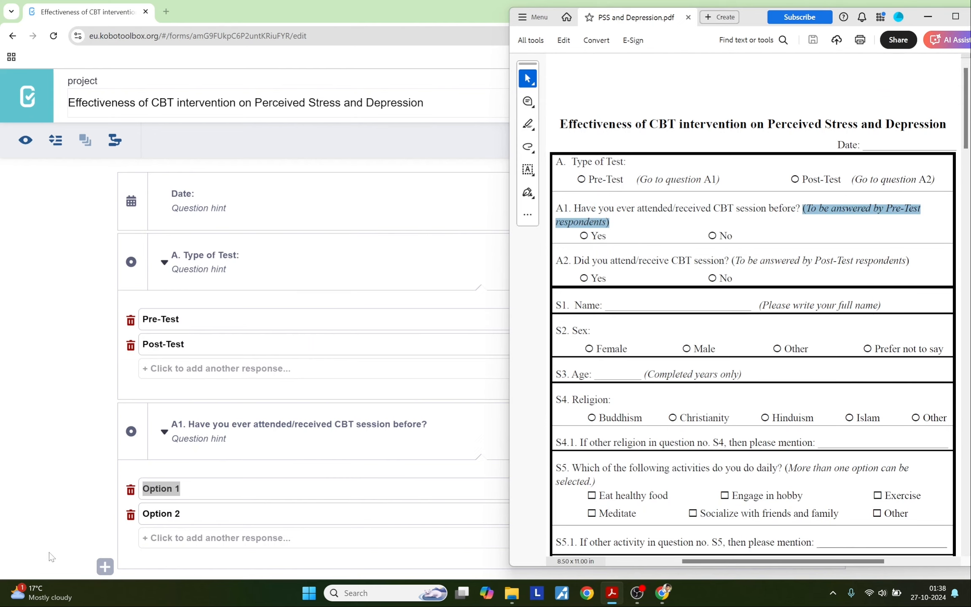
click(34, 512)
click(182, 489)
drag(182, 489, 155, 489)
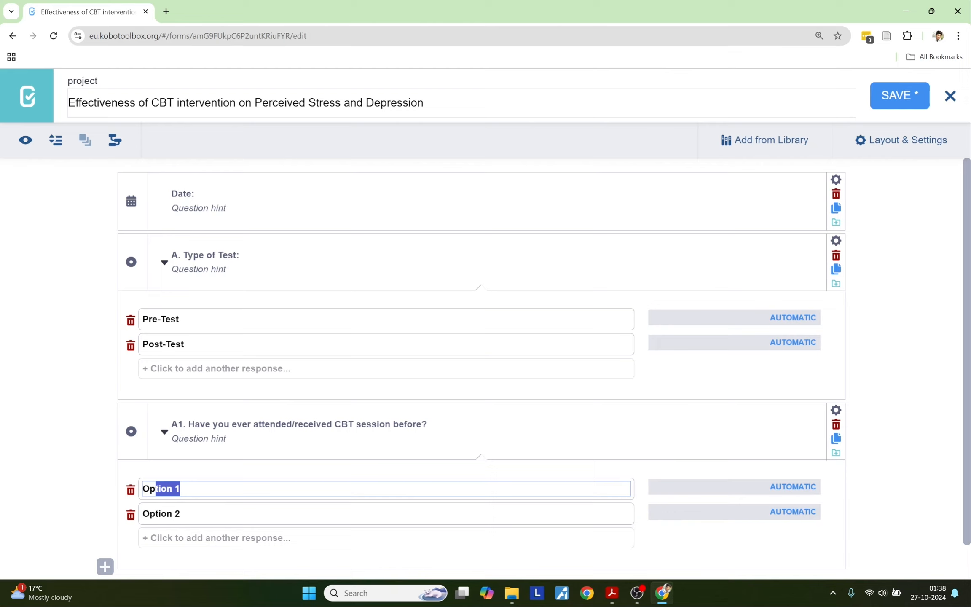
click(197, 438)
key(ctrl+v)
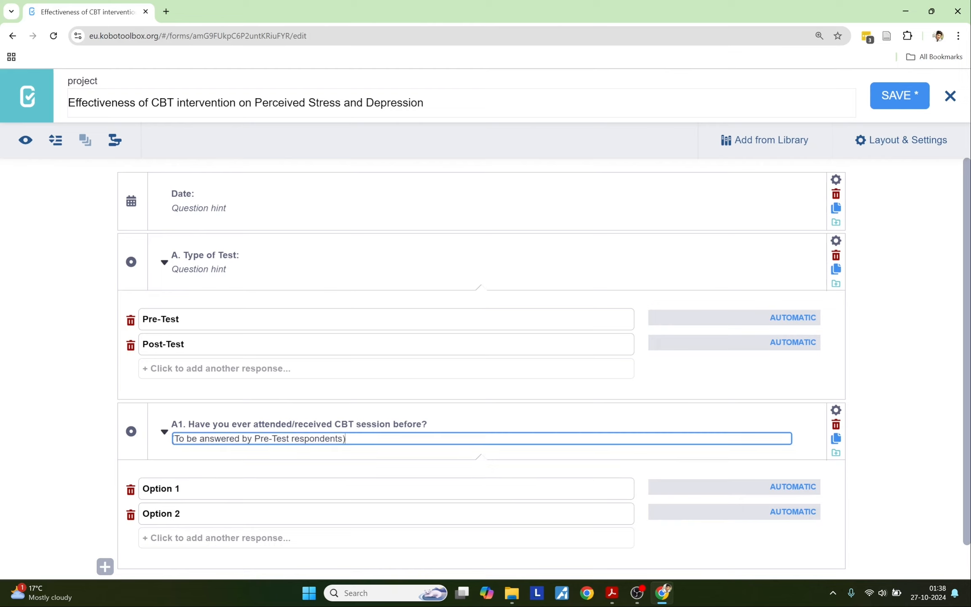
drag(180, 489, 141, 513)
text(Yes)
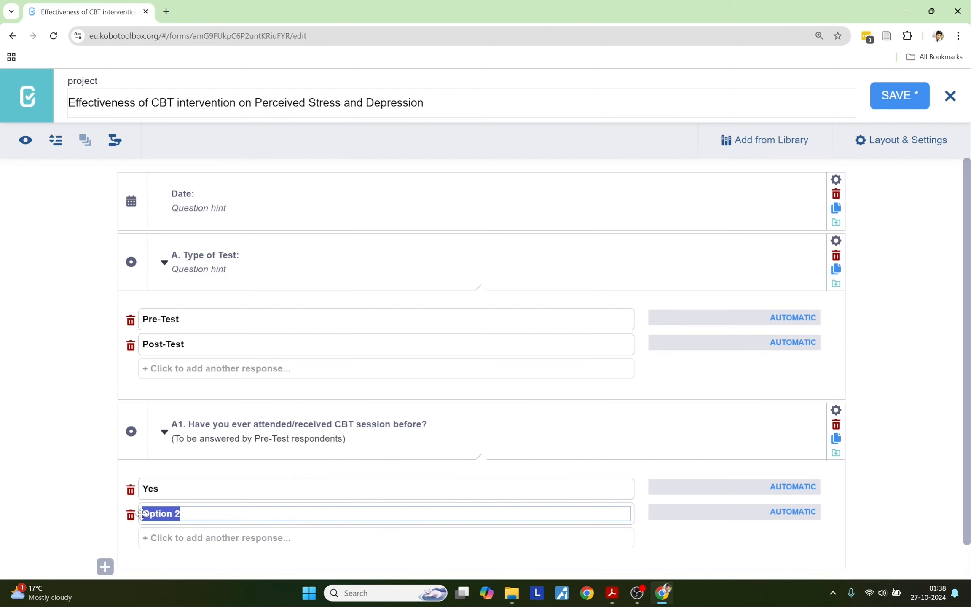
text(No)
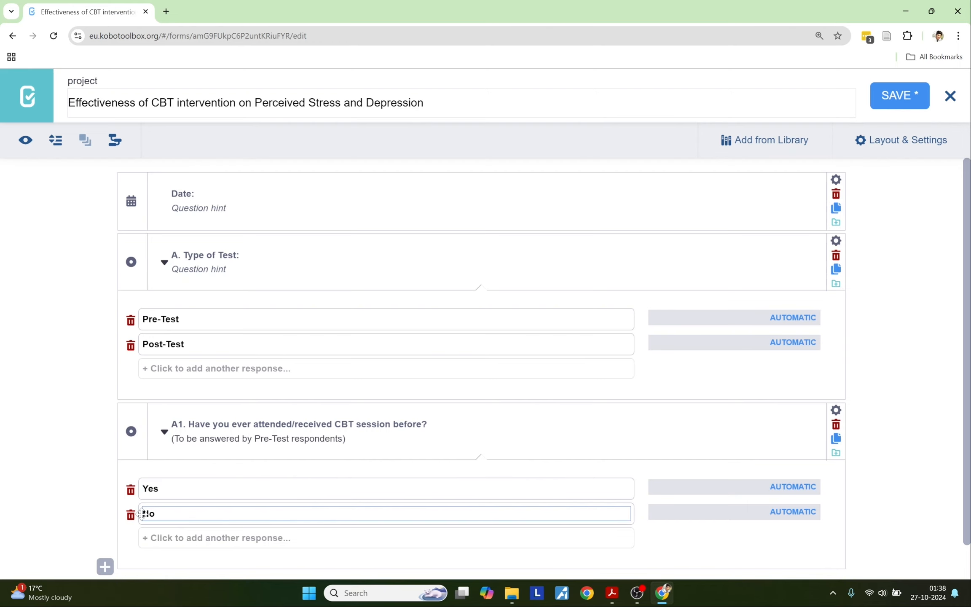
click(41, 520)
Step: Copy the A2 question text from the PDF questionnaire
key(alt+Tab)
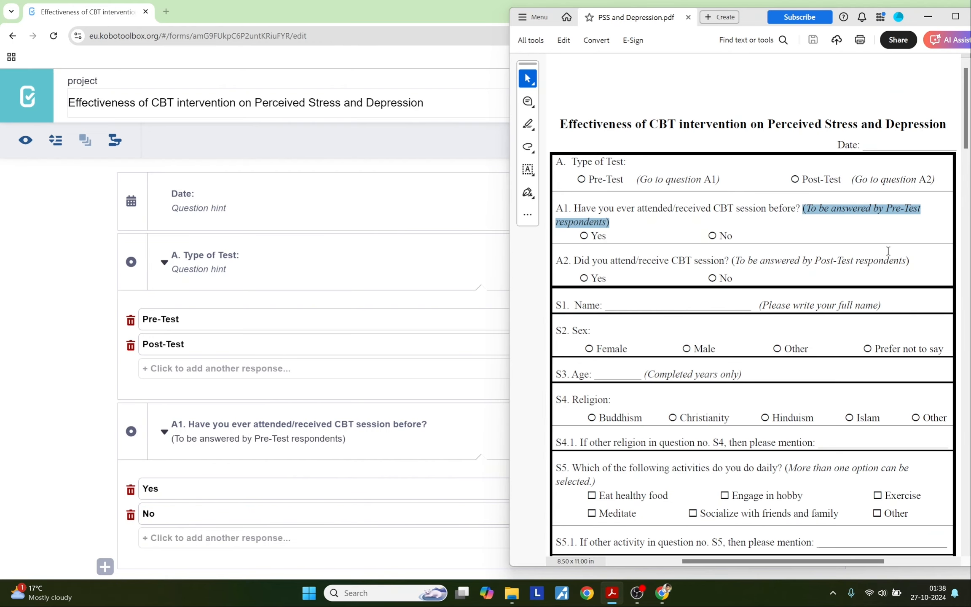
drag(731, 260, 557, 264)
key(ctrl+c)
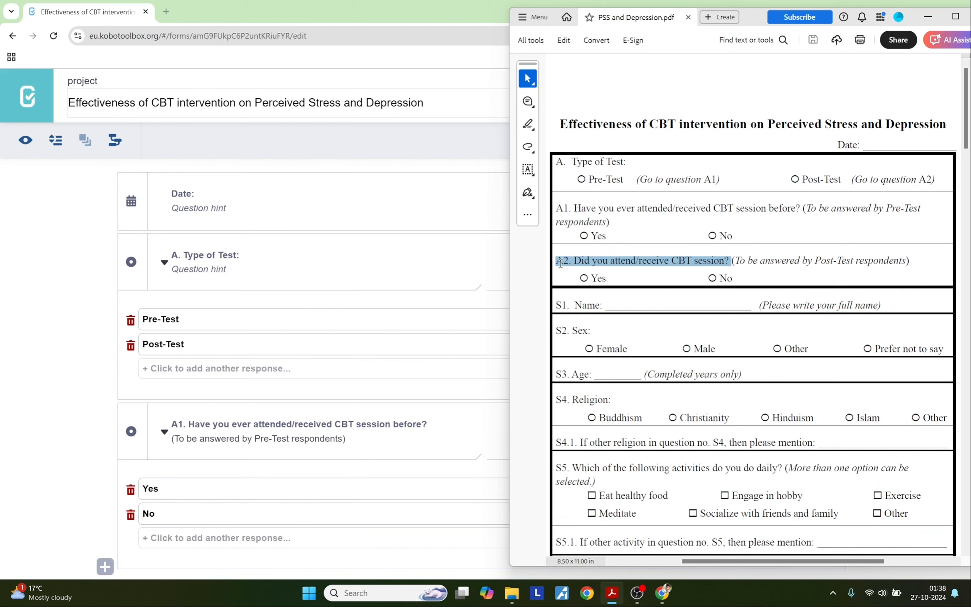
click(23, 477)
scroll(49, 506, down, 2)
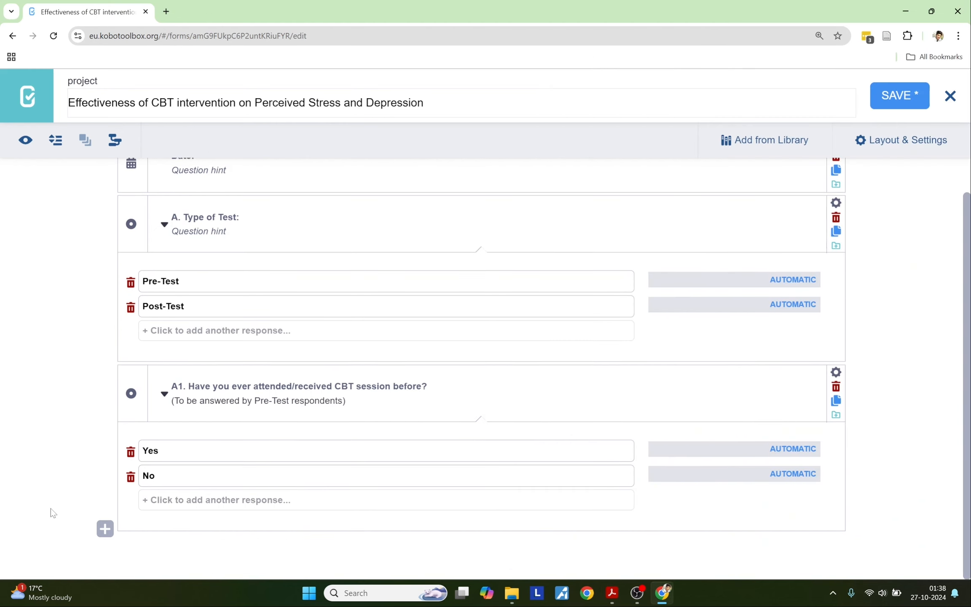
Step: Add A2 as a Select One question with choices Yes and No
click(105, 528)
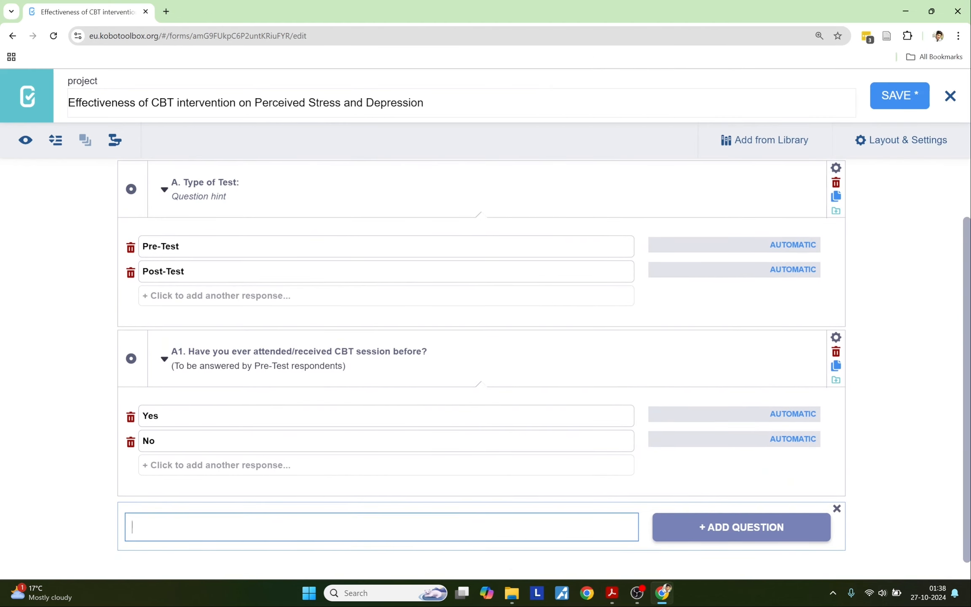
key(ctrl+v)
click(679, 529)
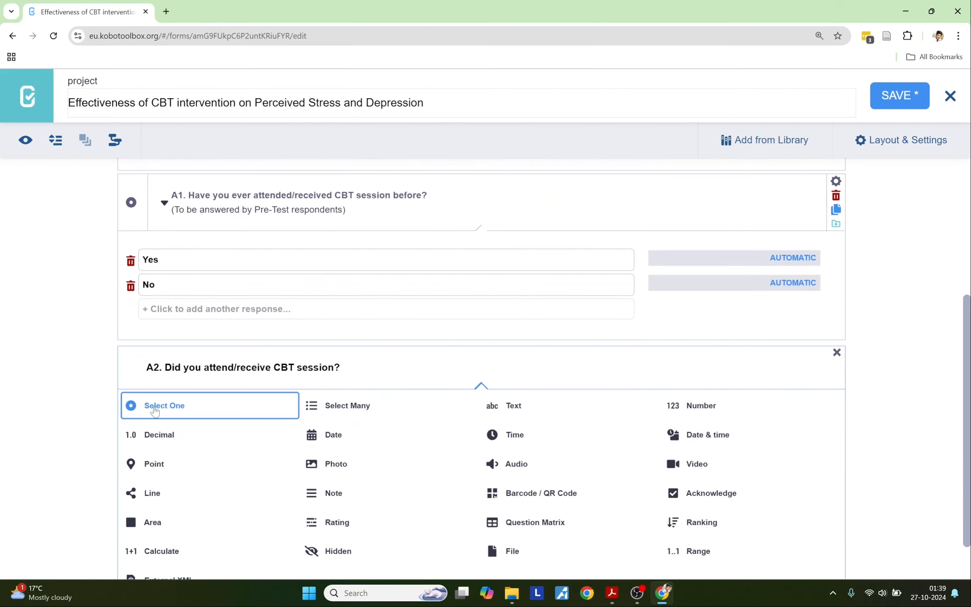
click(154, 410)
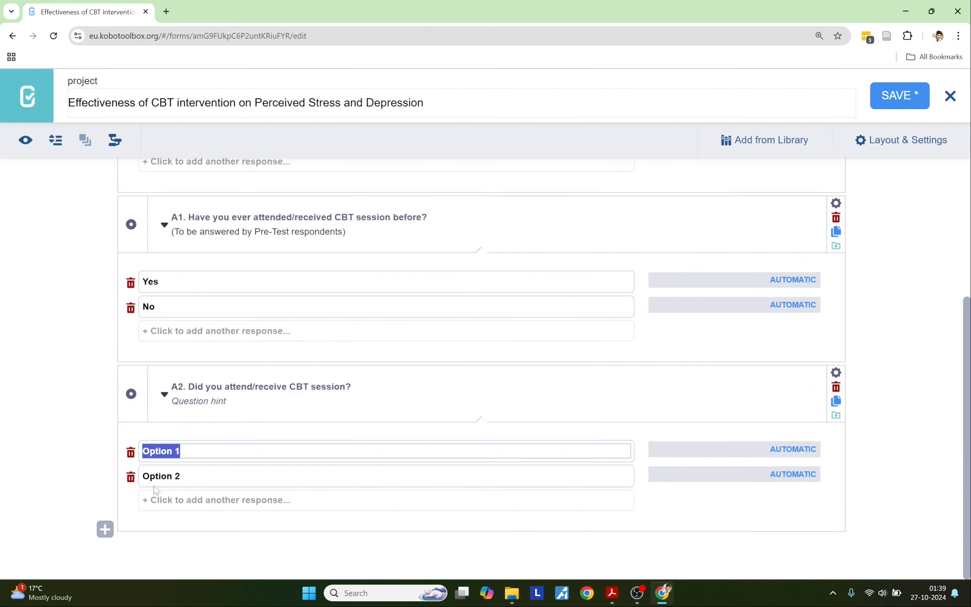
text(Yes)
key(Tab)
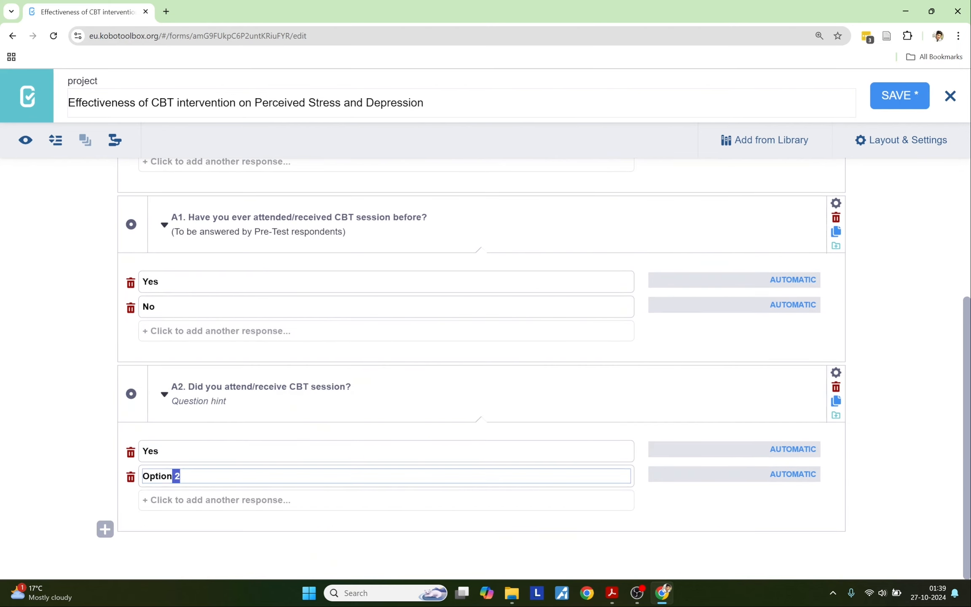
text(No)
Step: Set A2's hint to '(To be answered by Post-Test respondents)' from the PDF
key(alt+Tab)
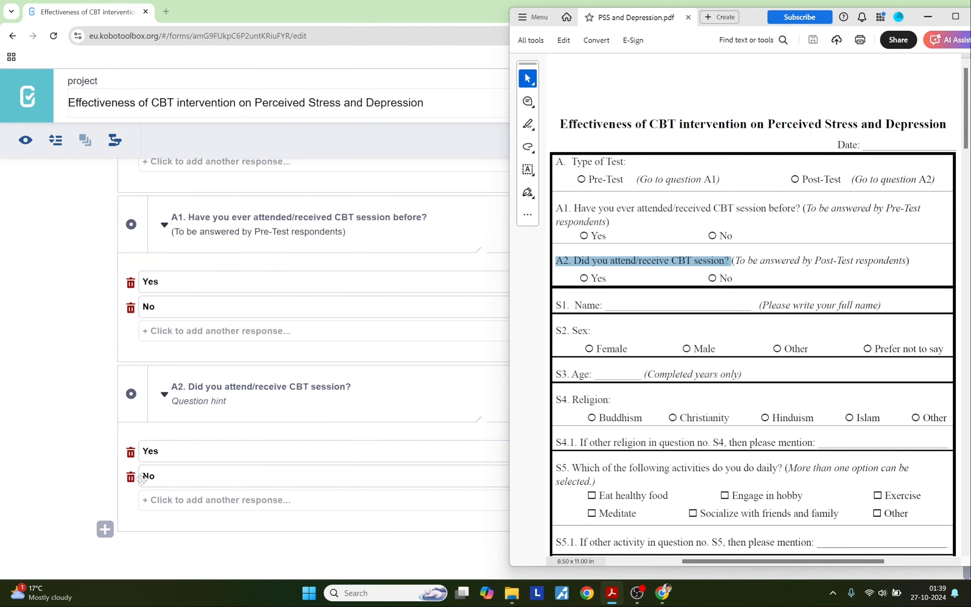
drag(732, 261, 910, 260)
key(ctrl+c)
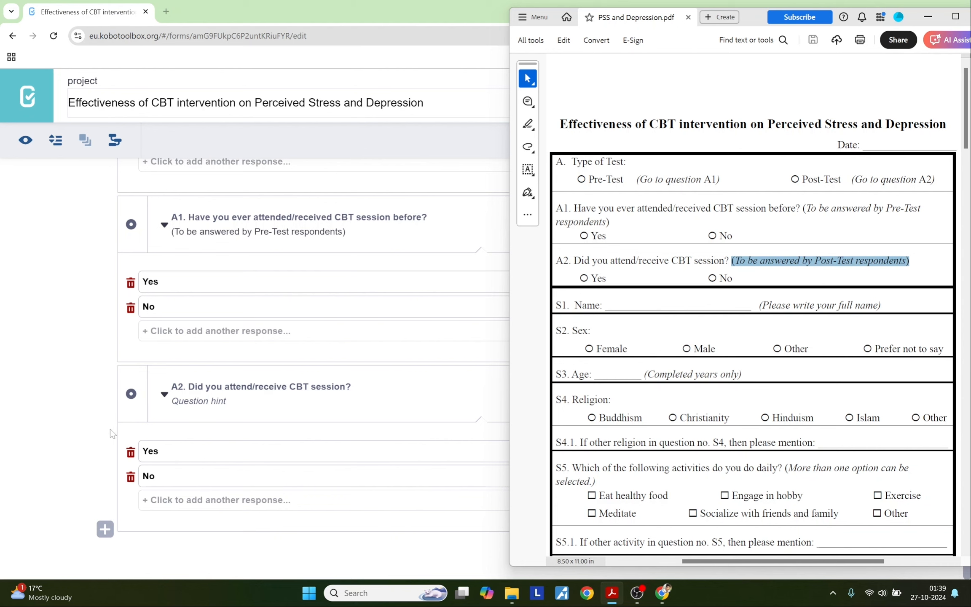
click(197, 401)
key(ctrl+v)
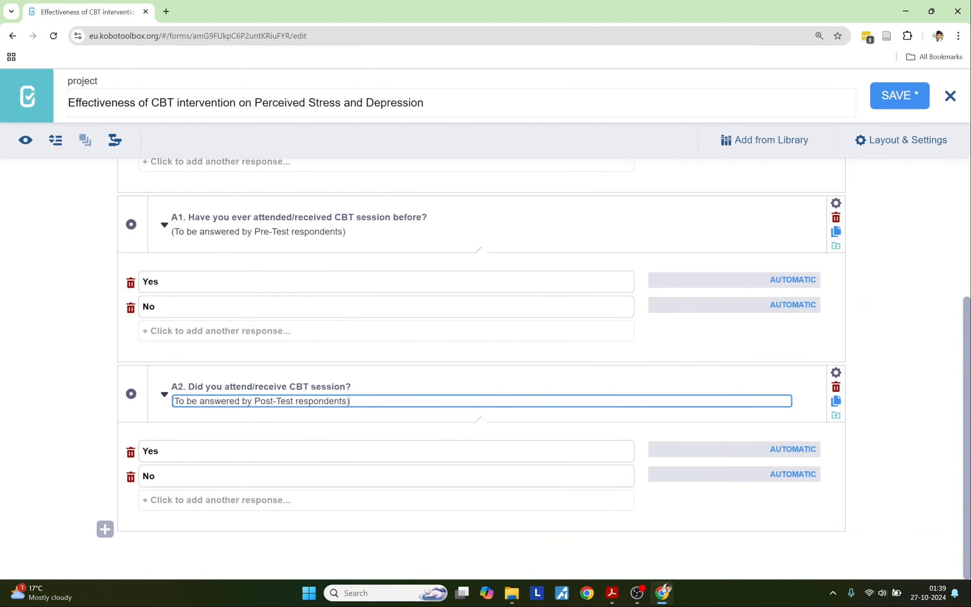
key(alt+Tab)
click(679, 342)
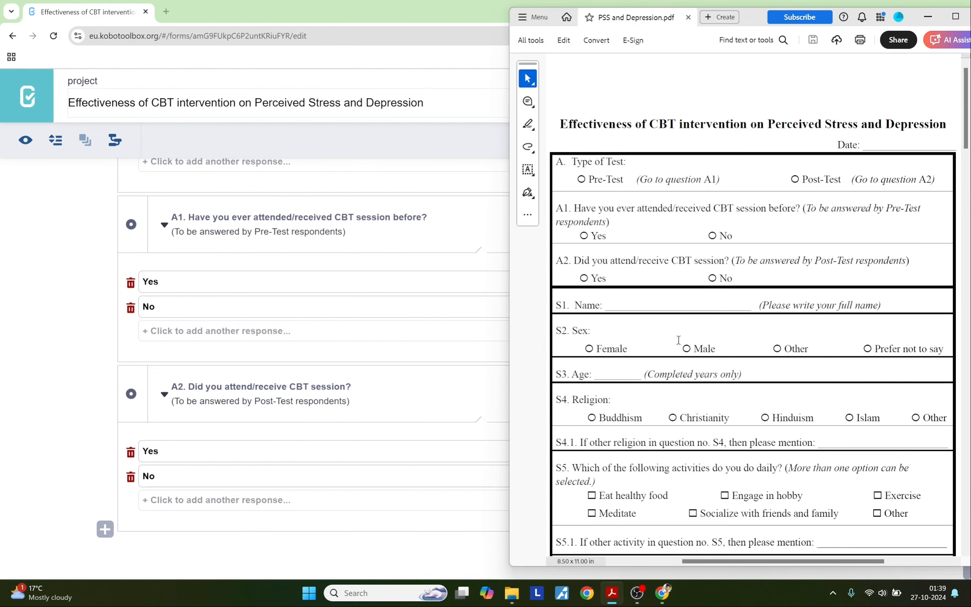
click(39, 403)
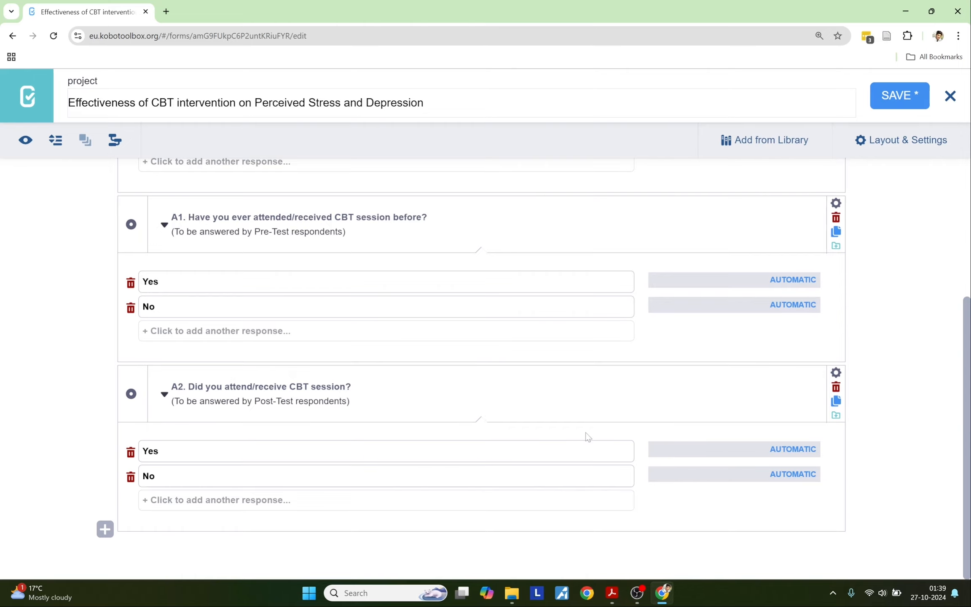
scroll(587, 436, up, 4)
scroll(586, 437, down, 5)
scroll(586, 436, up, 5)
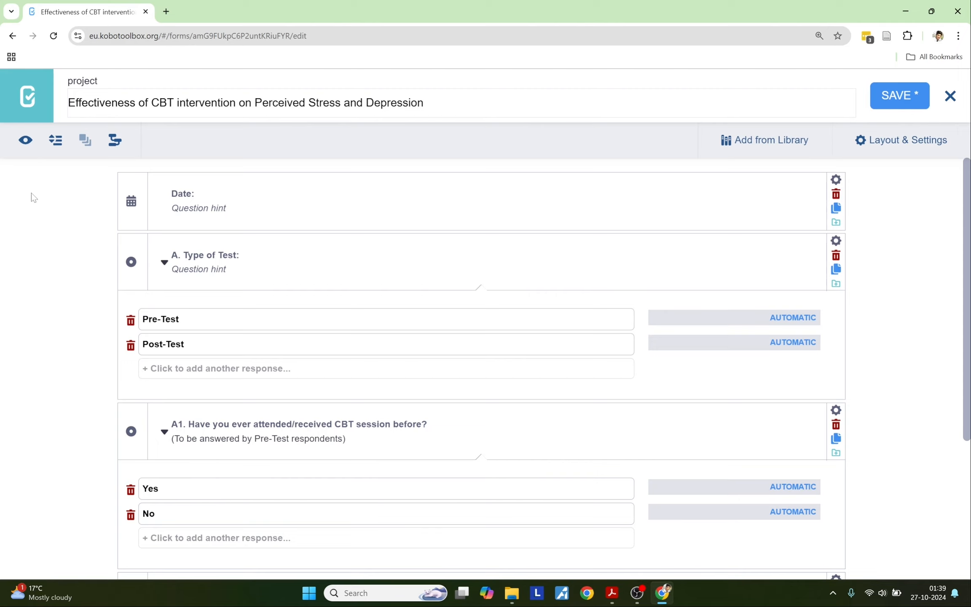
click(25, 140)
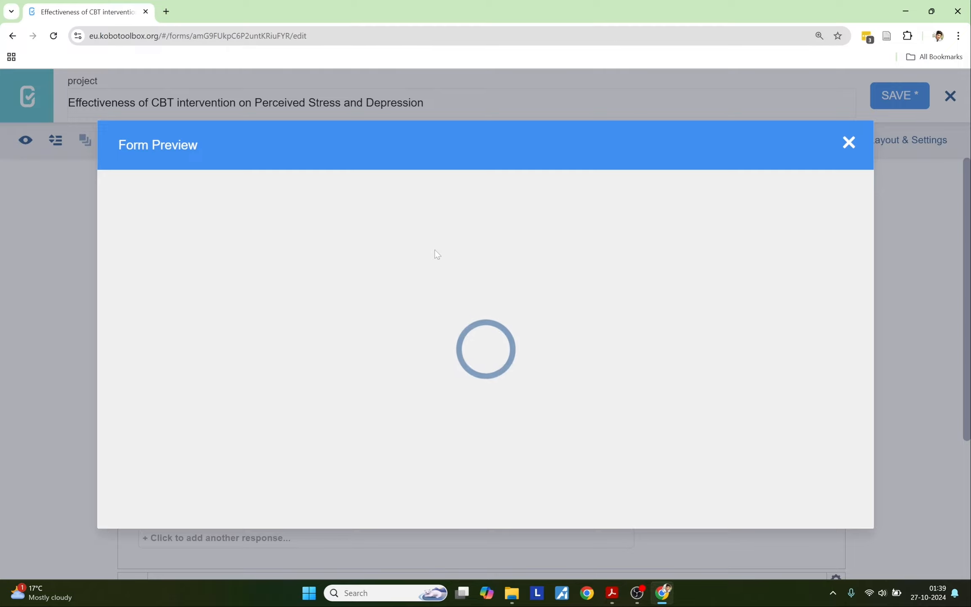
scroll(435, 249, down, 6)
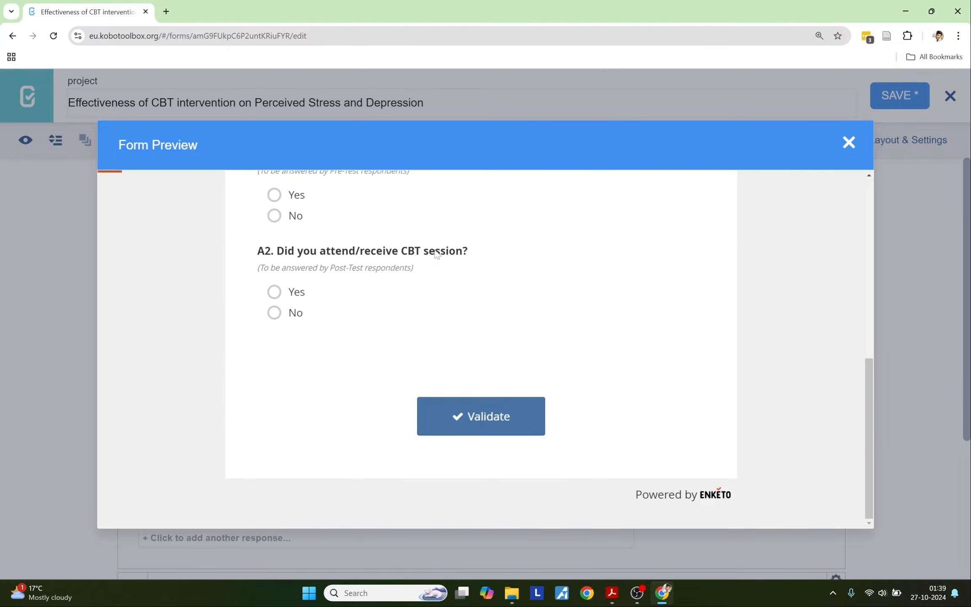
scroll(435, 249, up, 6)
scroll(434, 250, down, 6)
scroll(434, 249, up, 2)
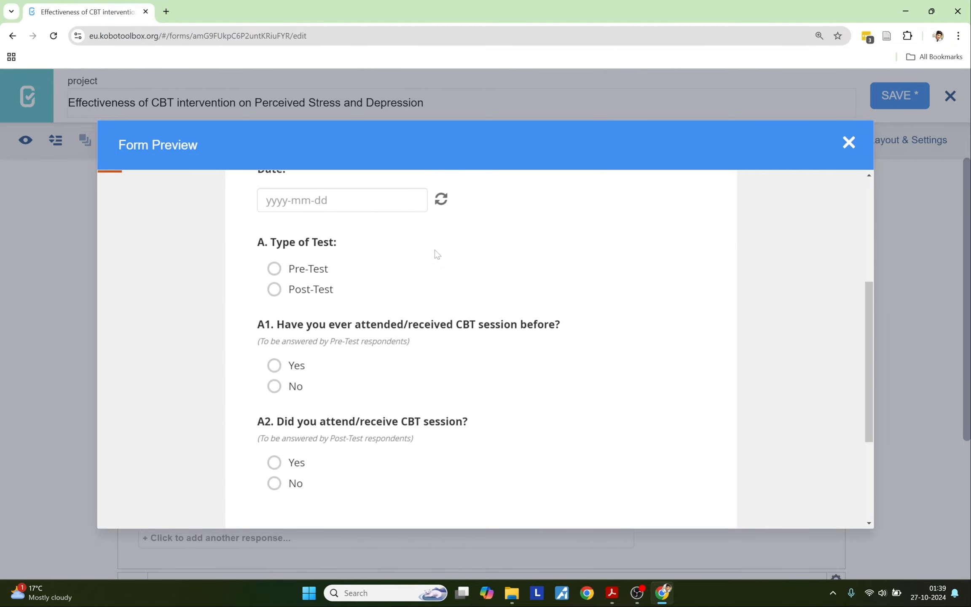
scroll(435, 250, up, 4)
scroll(434, 250, down, 6)
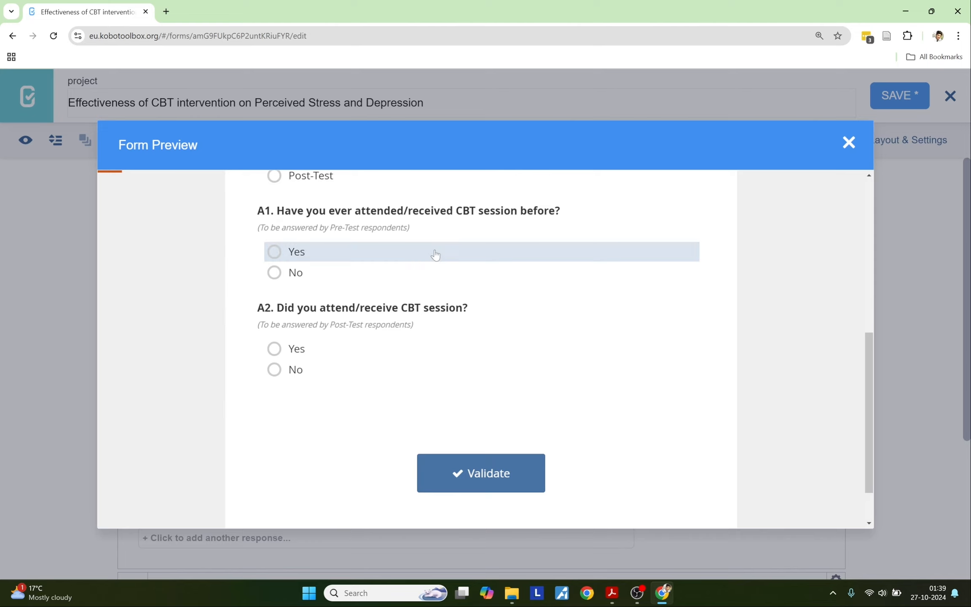
scroll(435, 249, up, 3)
scroll(436, 254, down, 3)
scroll(437, 254, up, 1)
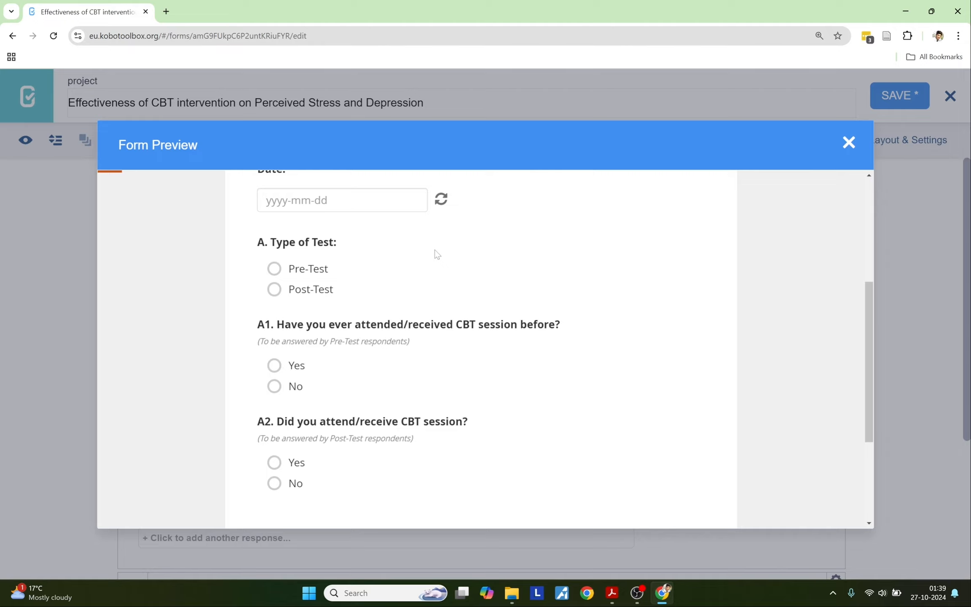
scroll(381, 299, up, 4)
scroll(381, 299, down, 5)
scroll(383, 297, up, 2)
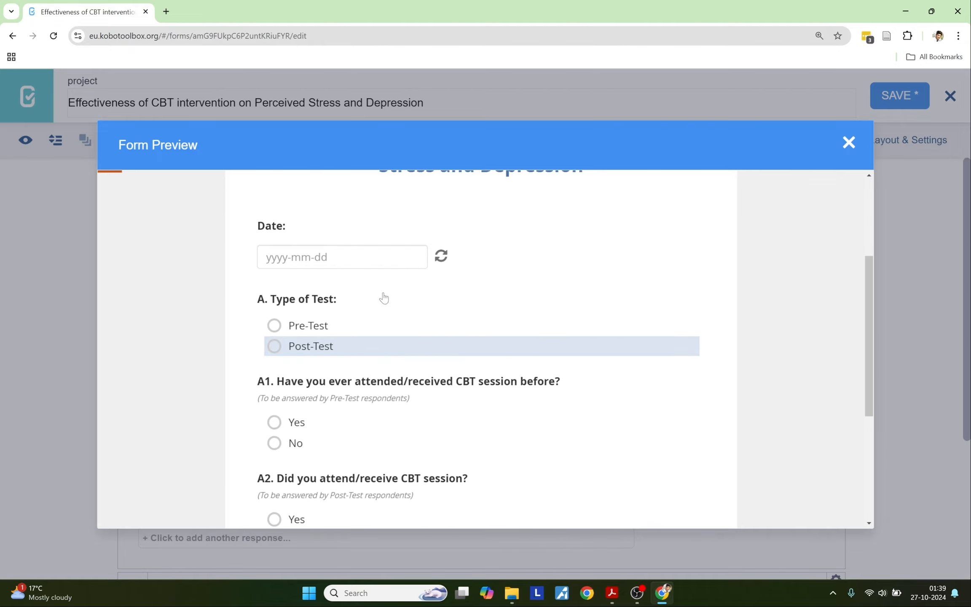
scroll(384, 297, up, 3)
click(294, 427)
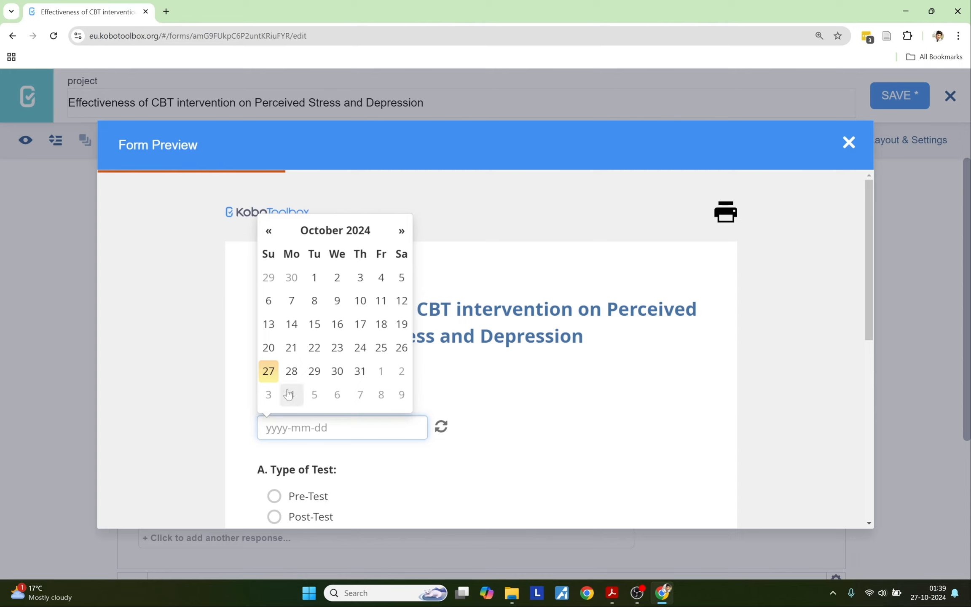
click(270, 378)
scroll(496, 473, down, 5)
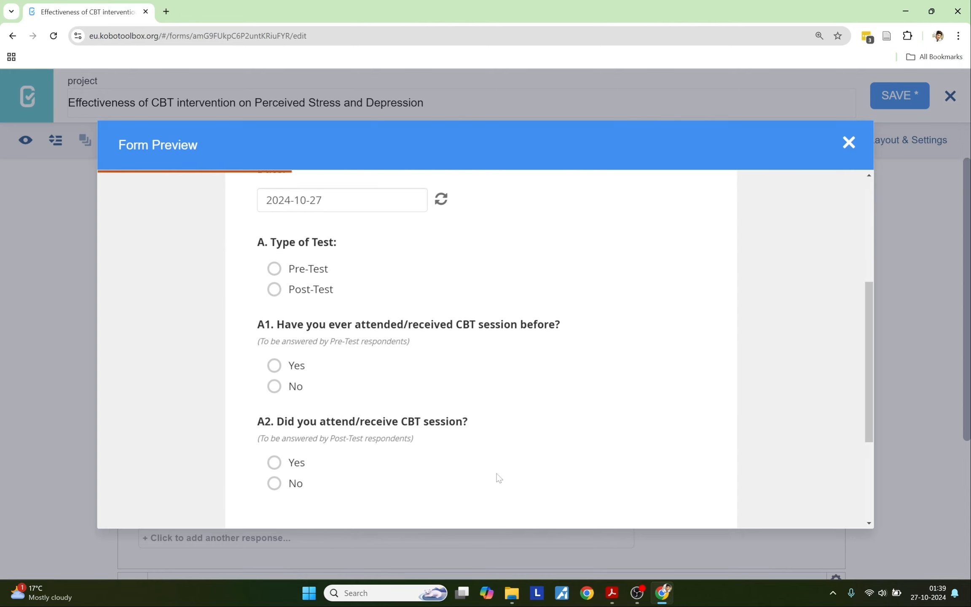
click(304, 268)
click(303, 289)
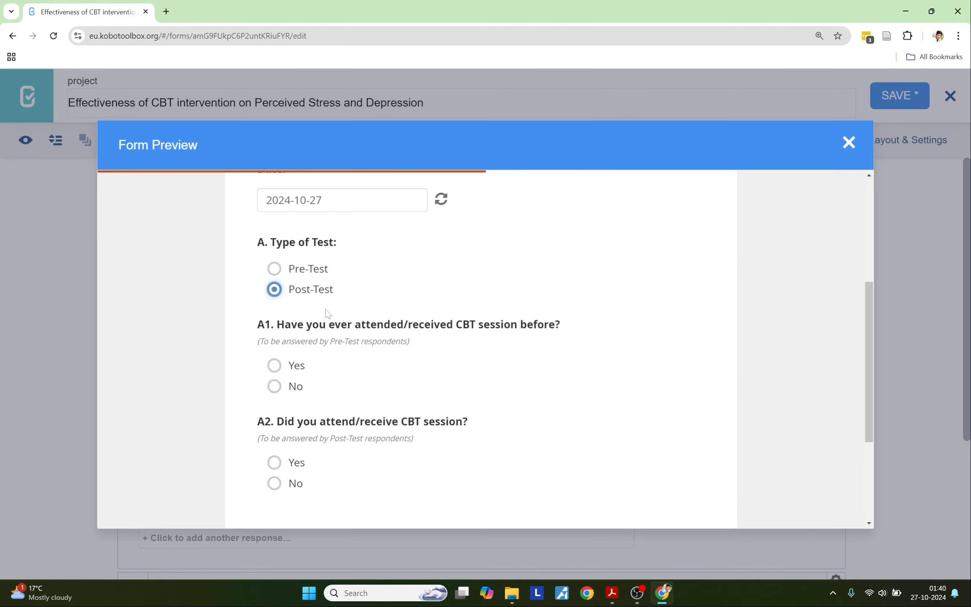
drag(255, 324, 576, 330)
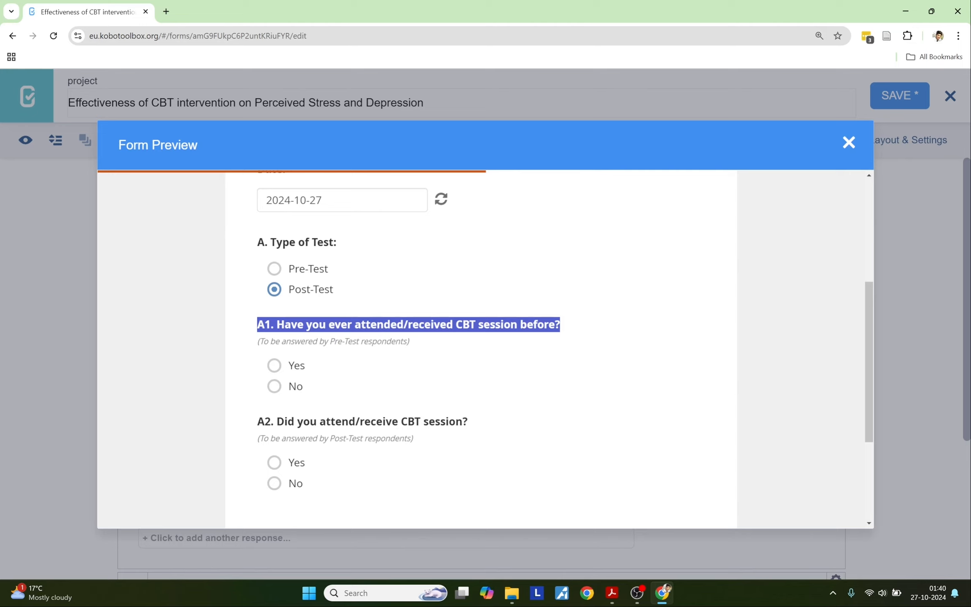
click(252, 391)
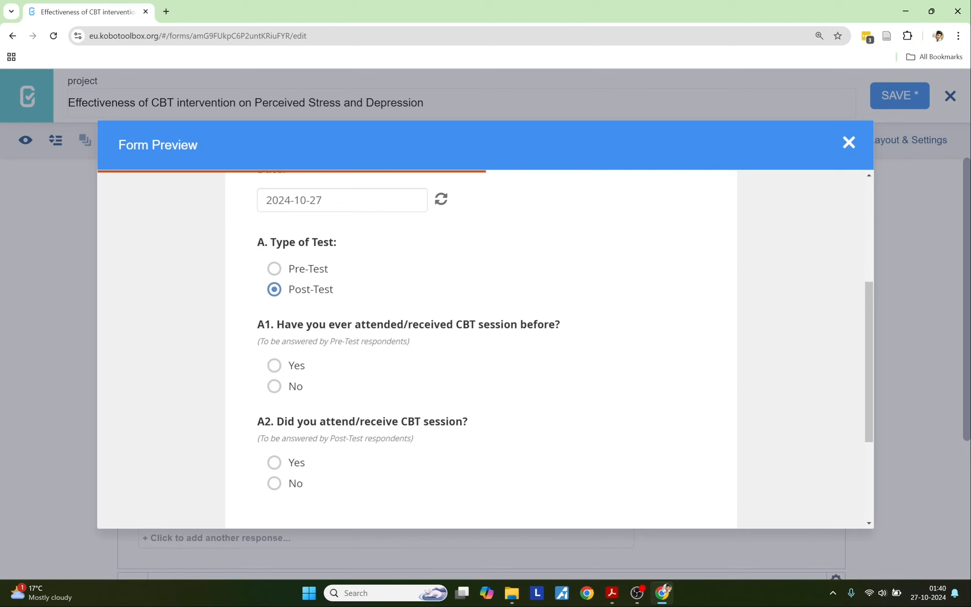
drag(256, 421, 468, 426)
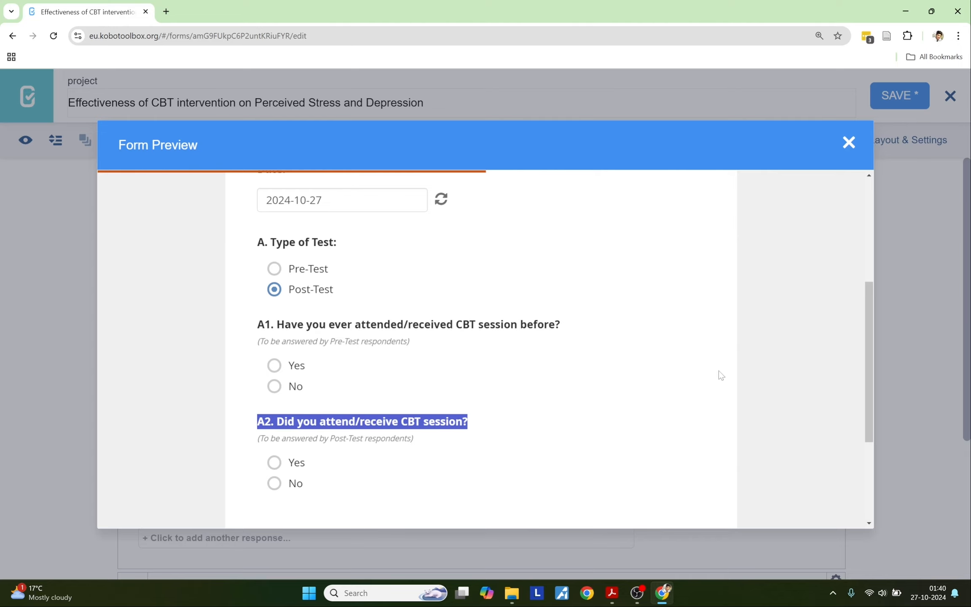
click(848, 142)
Step: Add a skip-logic condition to A1: A. Type of Test equals Pre-Test
scroll(485, 369, down, 5)
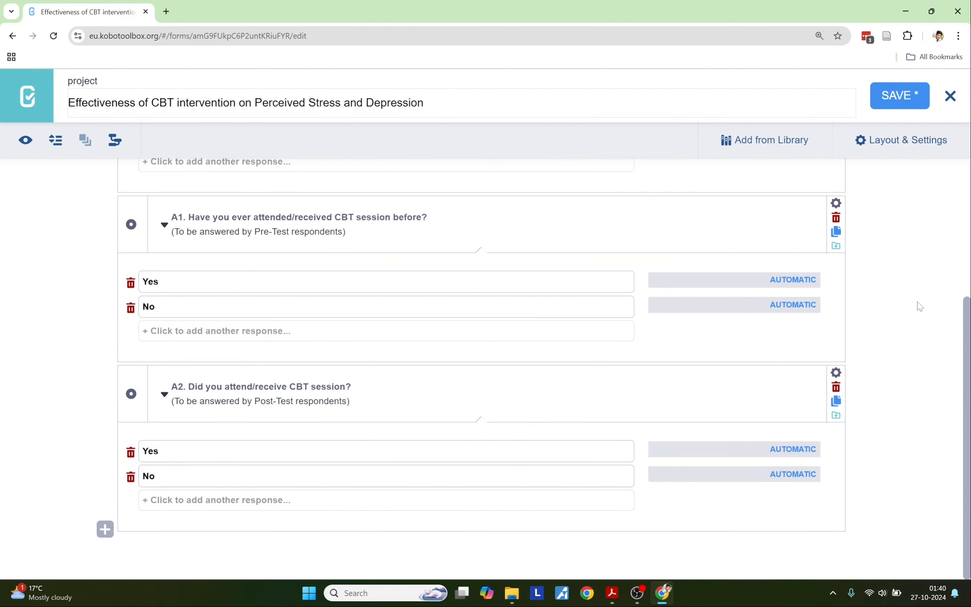
click(835, 204)
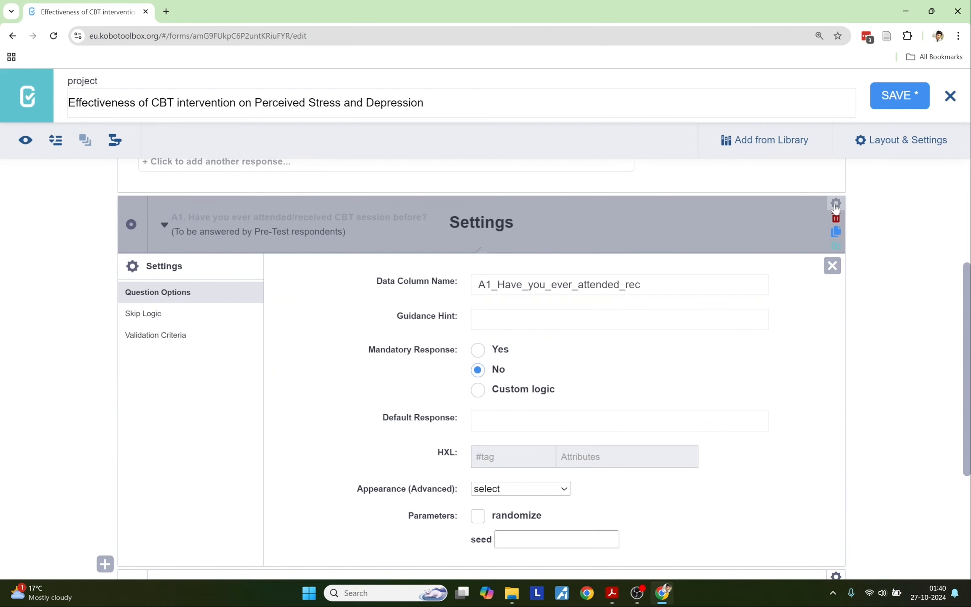
click(147, 319)
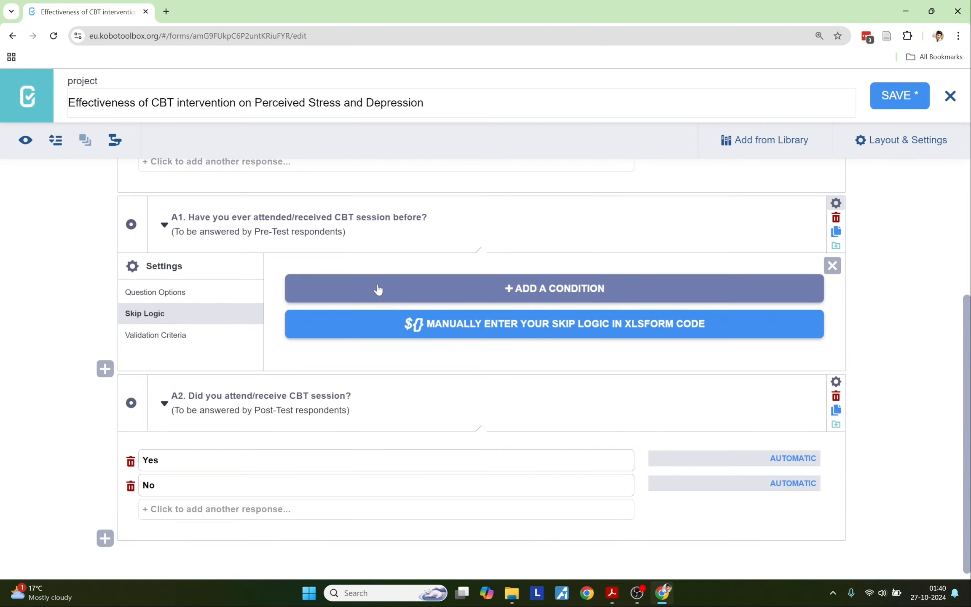
click(425, 286)
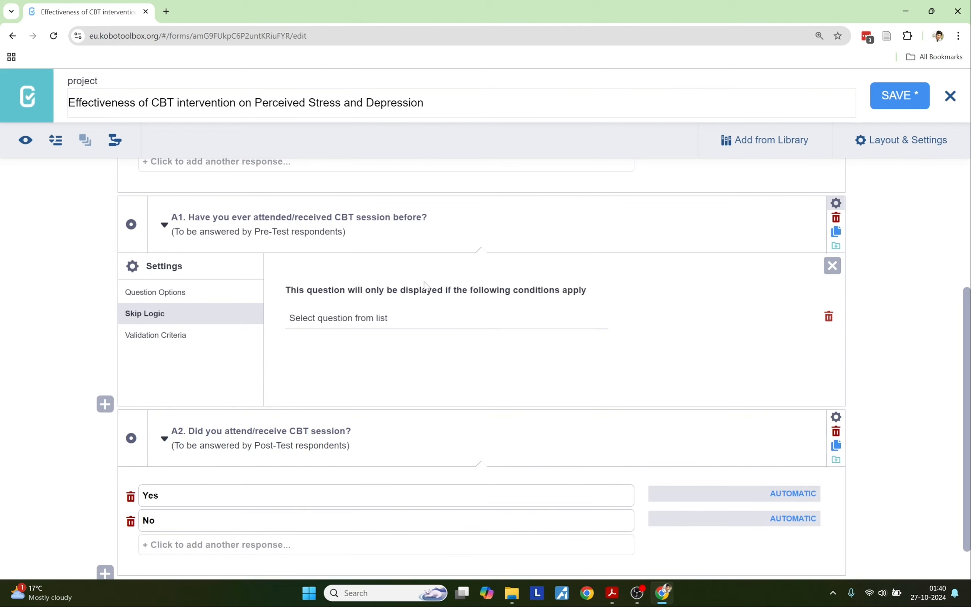
click(371, 323)
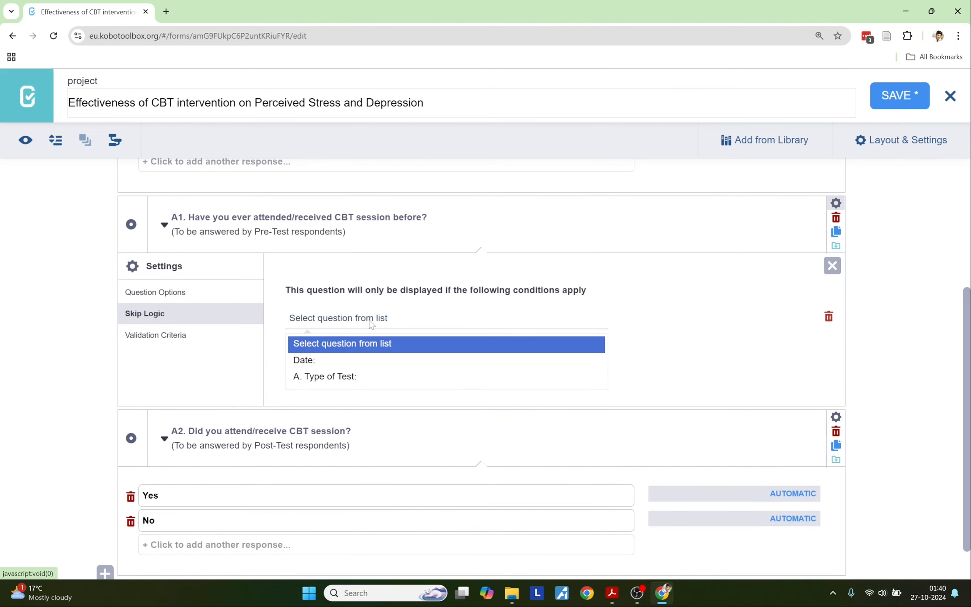
click(340, 377)
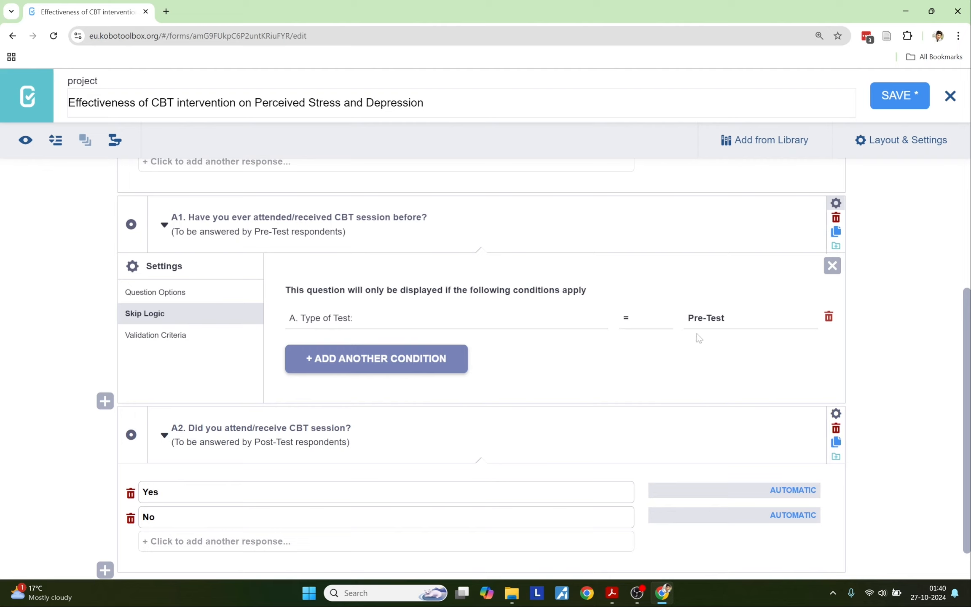
click(712, 320)
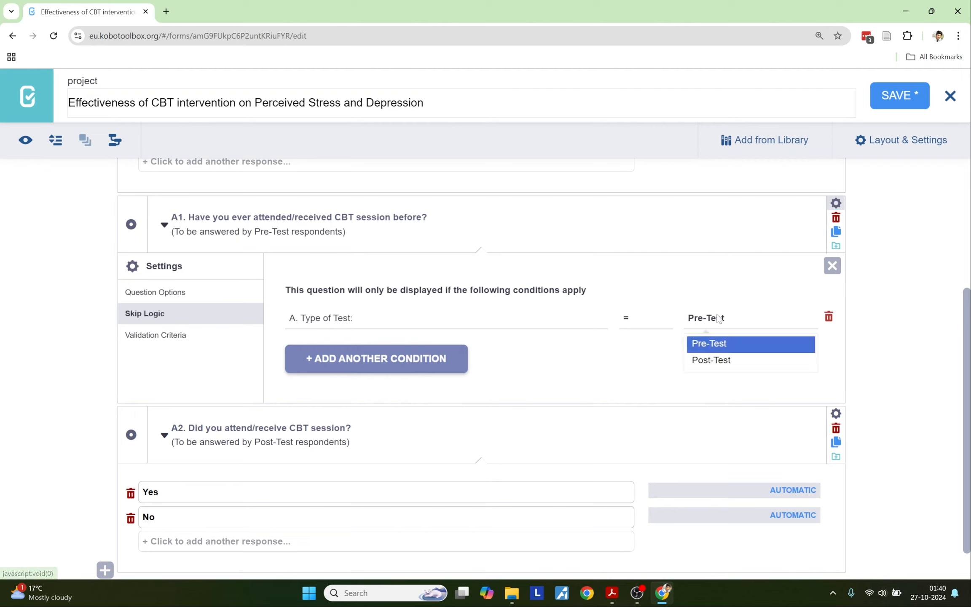
click(714, 342)
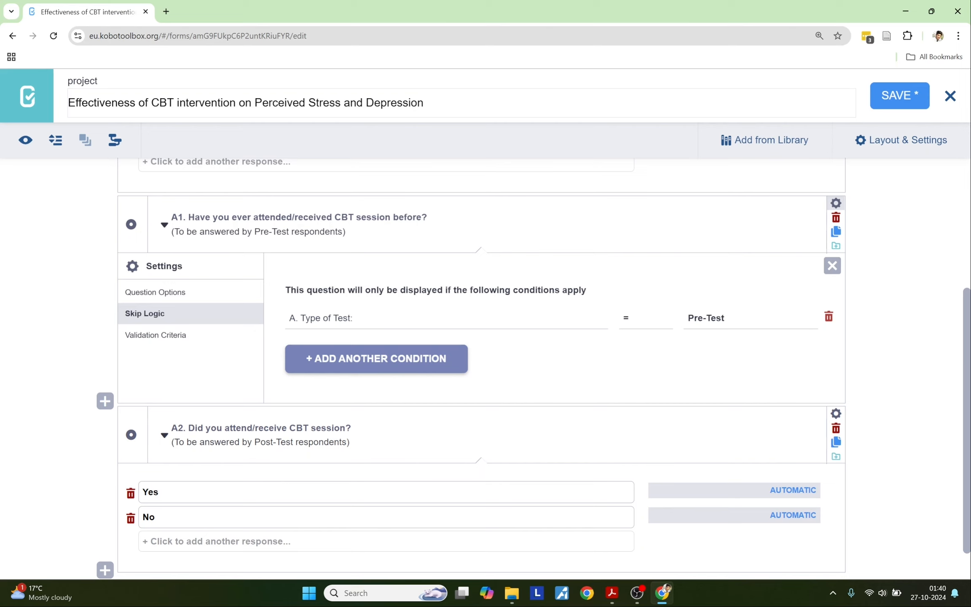
click(837, 205)
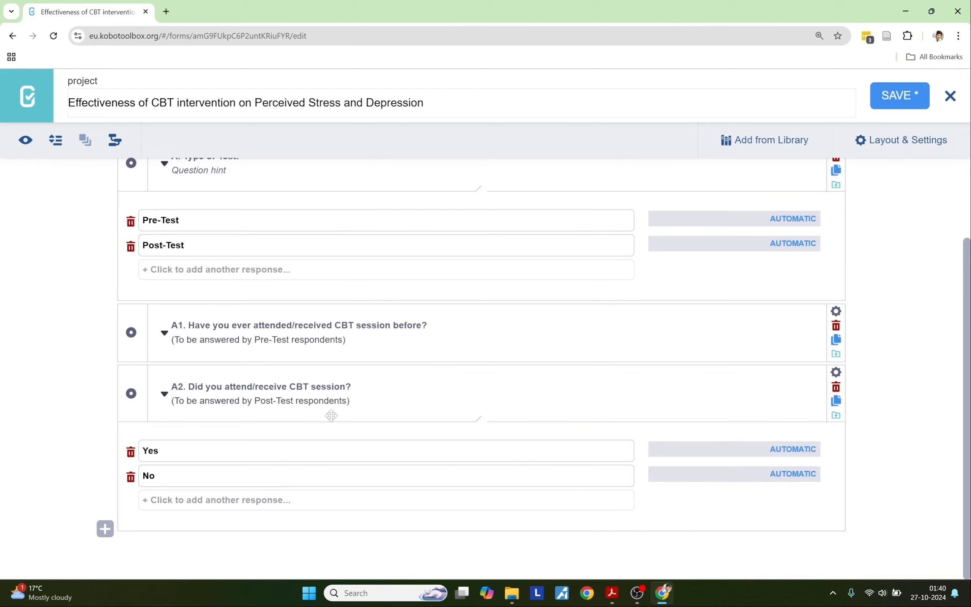
Step: Add a skip-logic condition to A2: A. Type of Test equals Post-Test
click(835, 375)
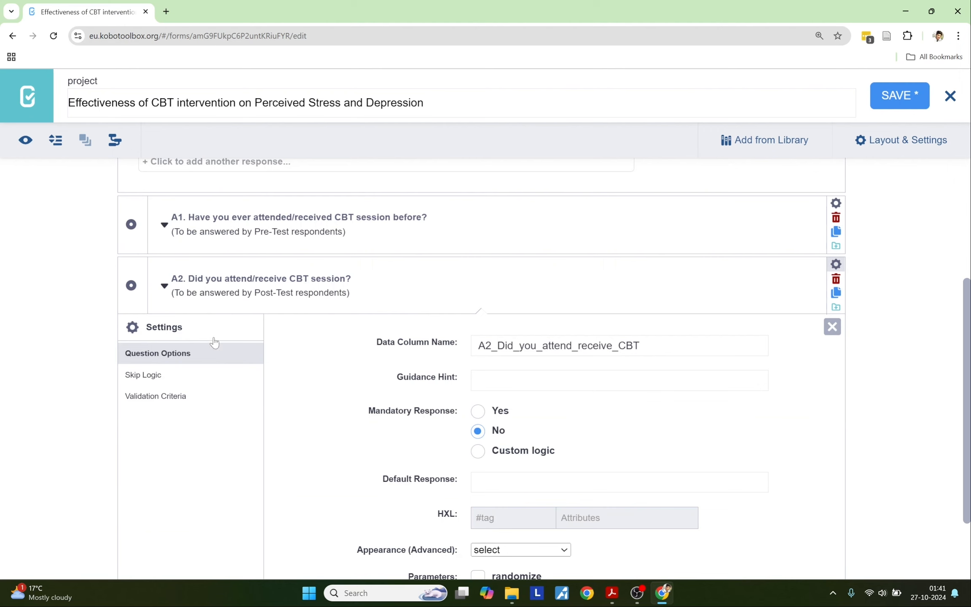
click(160, 375)
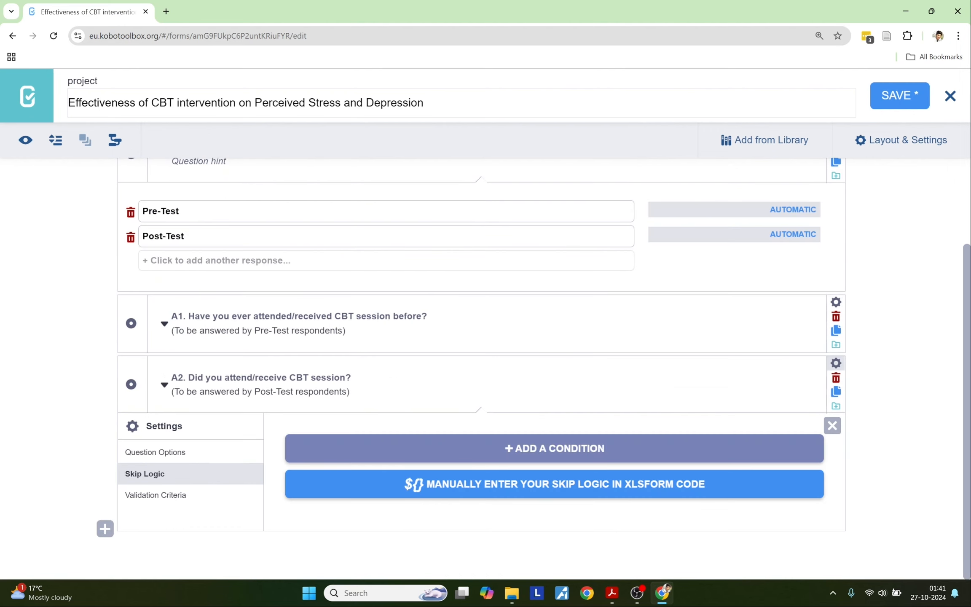
click(473, 453)
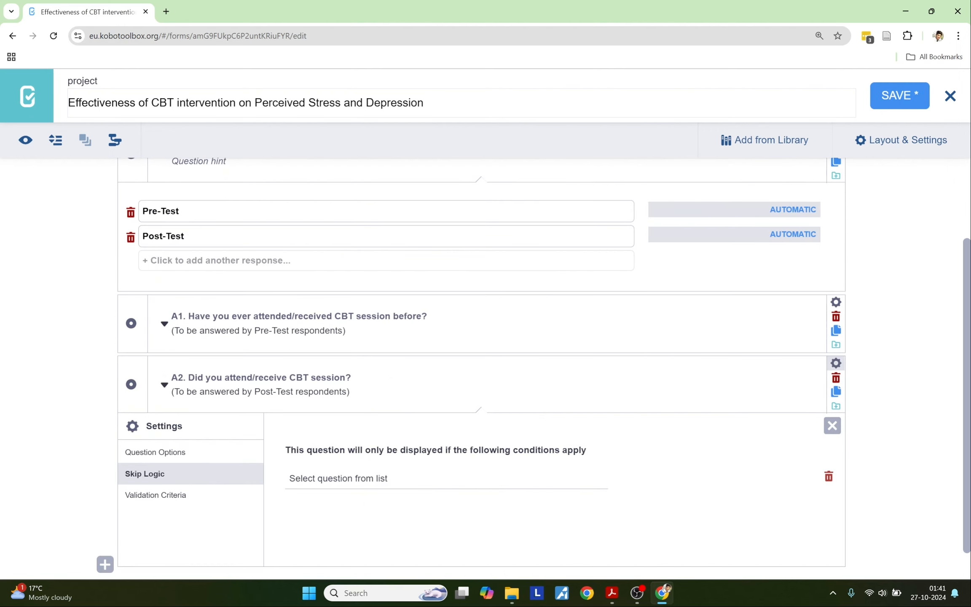
click(324, 479)
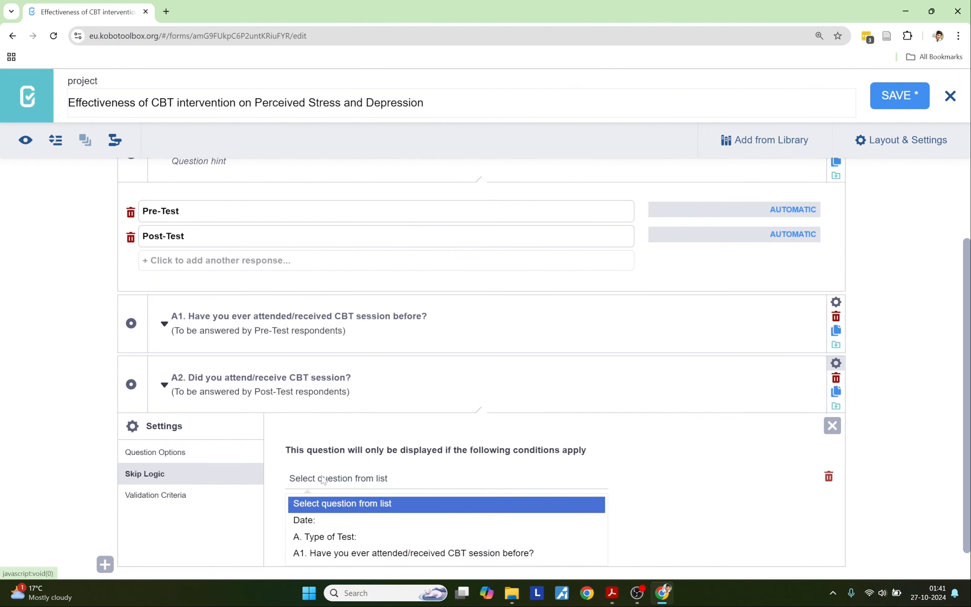
click(337, 539)
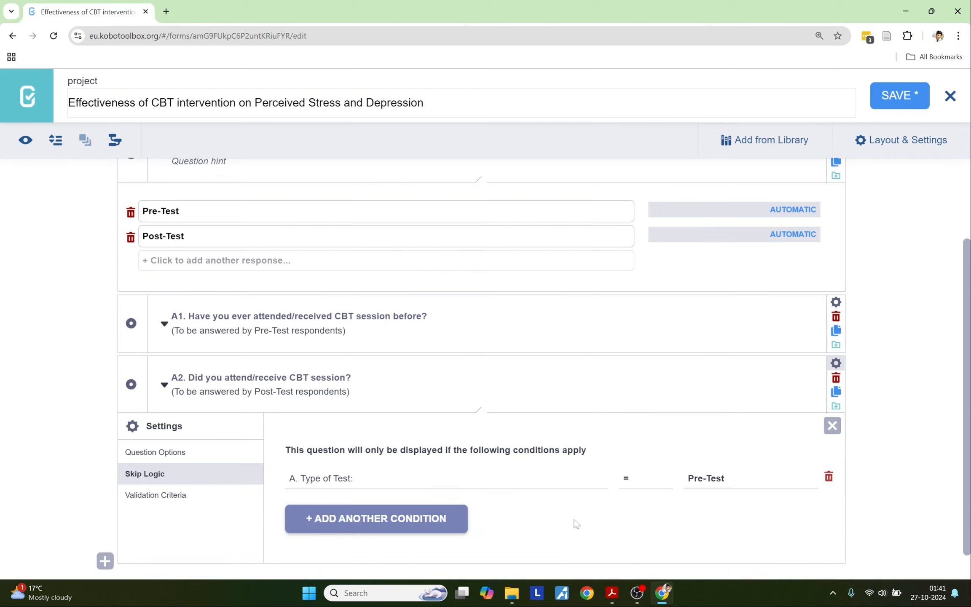
click(726, 480)
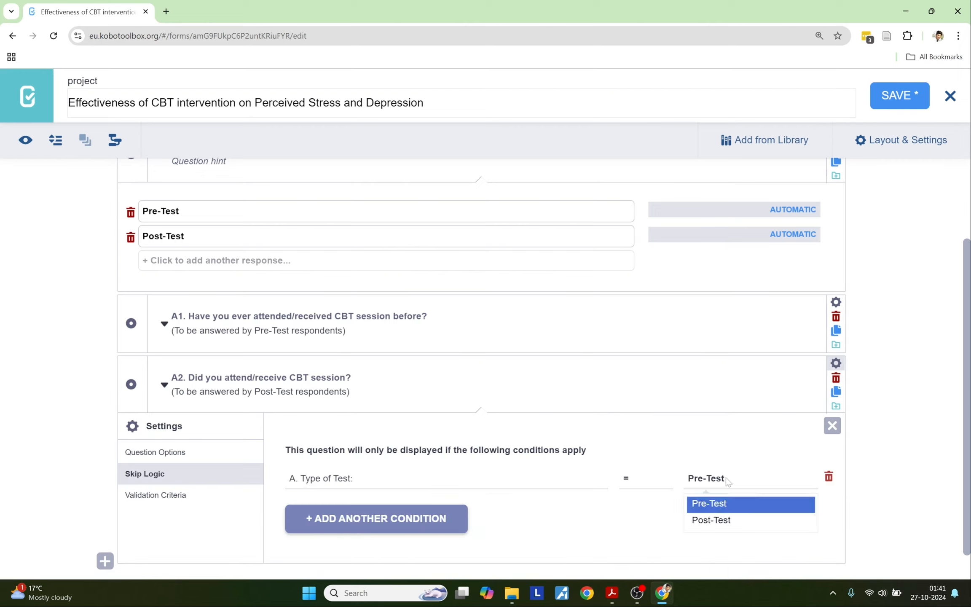
click(722, 521)
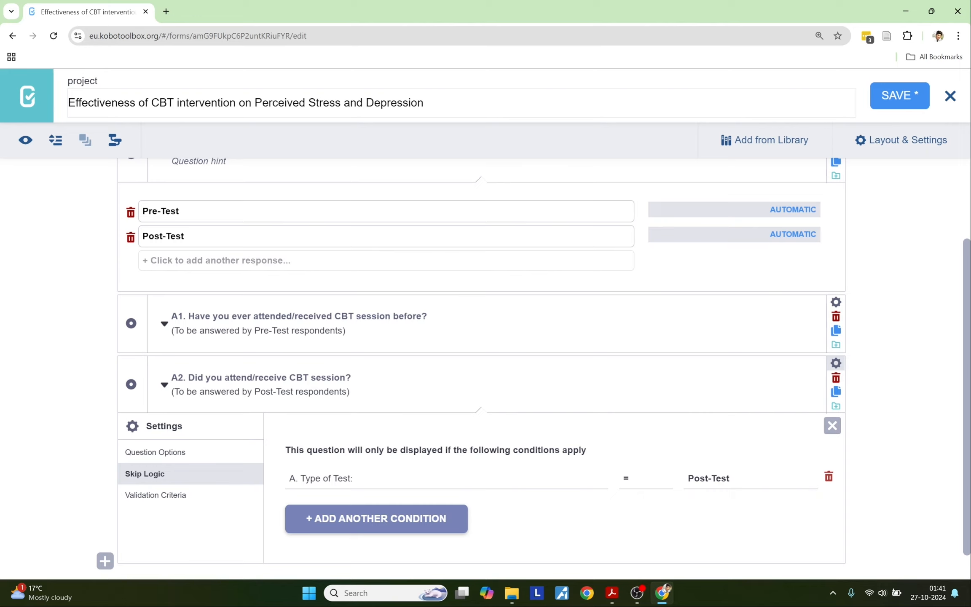
click(830, 367)
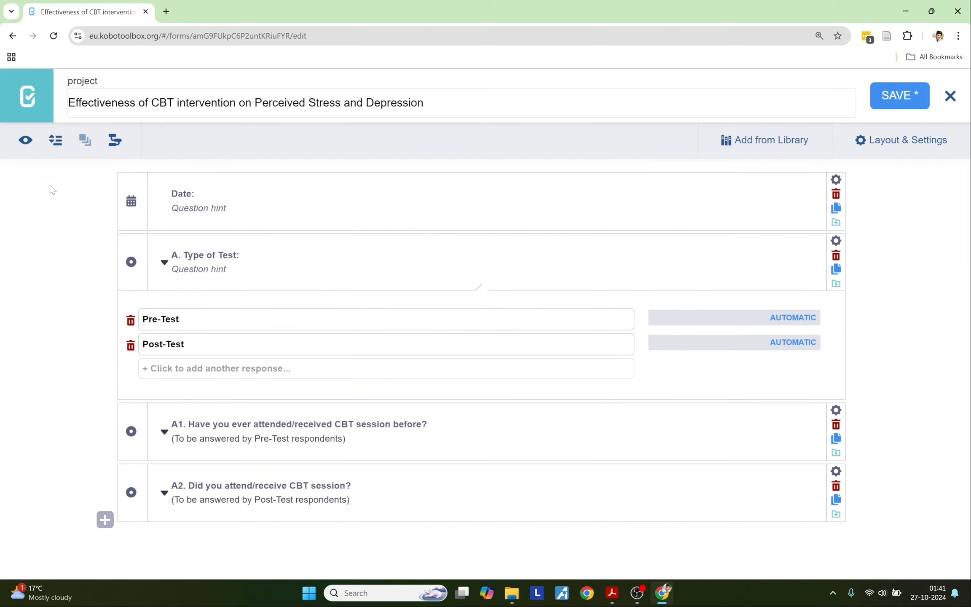
click(24, 142)
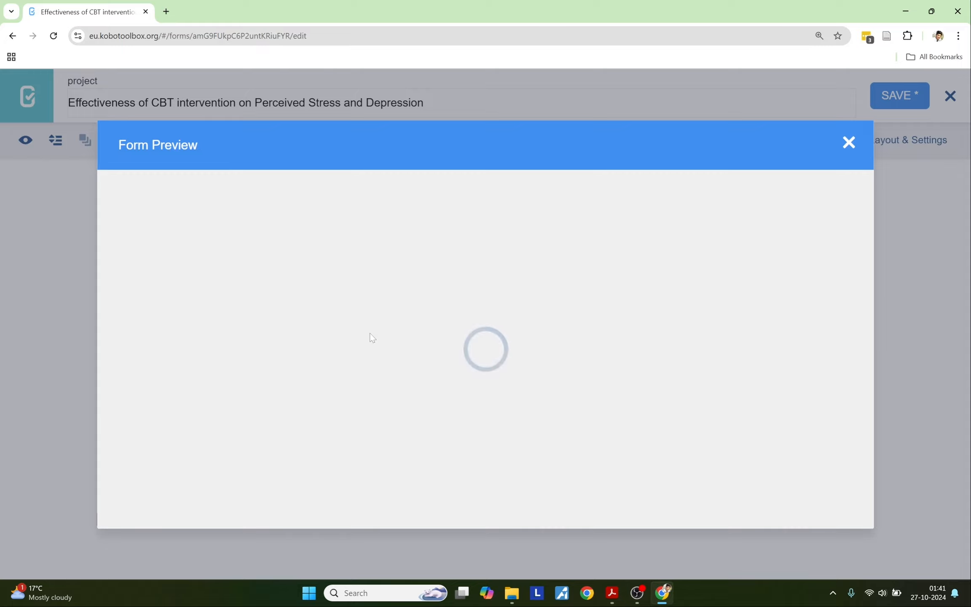
scroll(369, 334, down, 5)
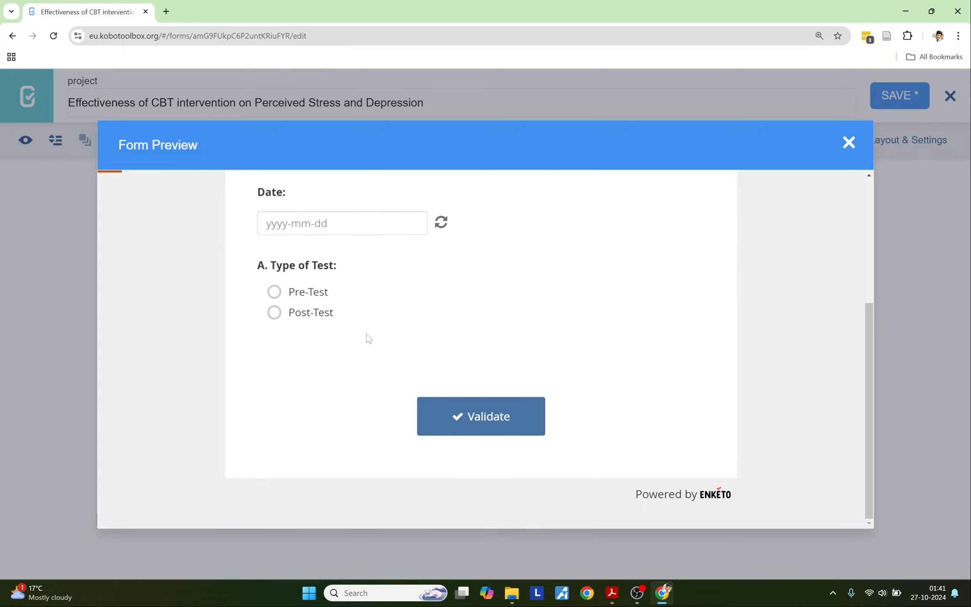
click(286, 296)
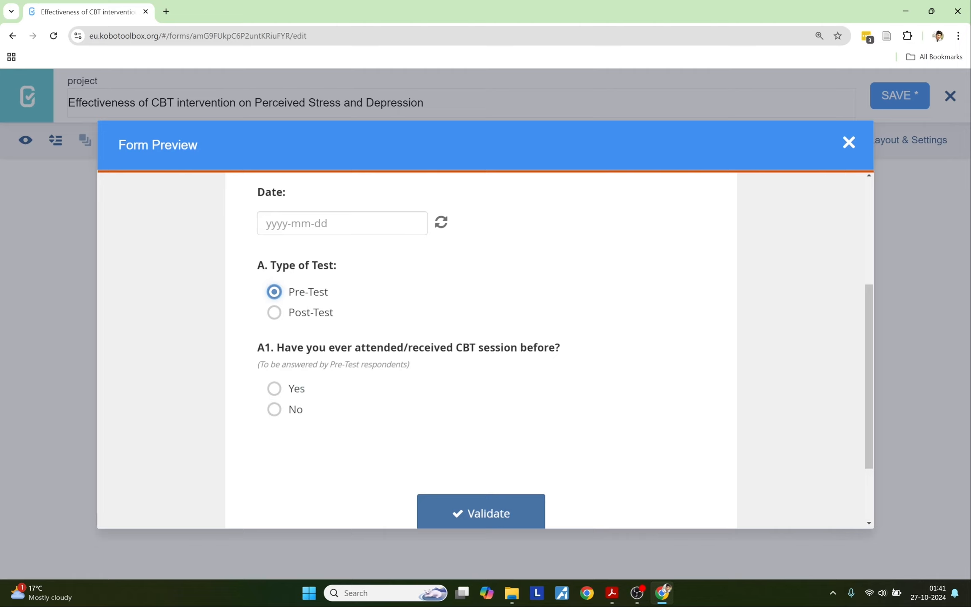
click(294, 325)
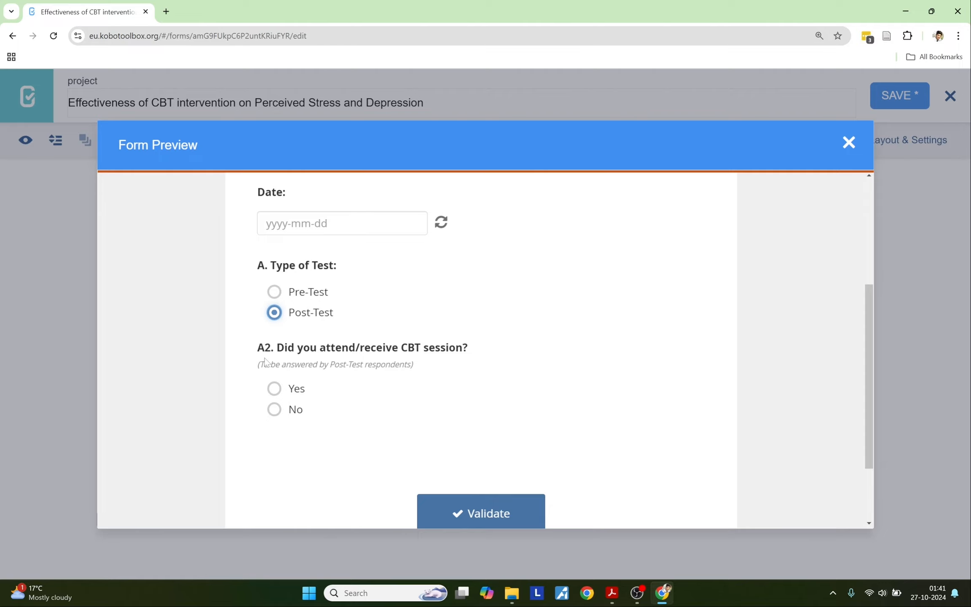
scroll(345, 386, up, 1)
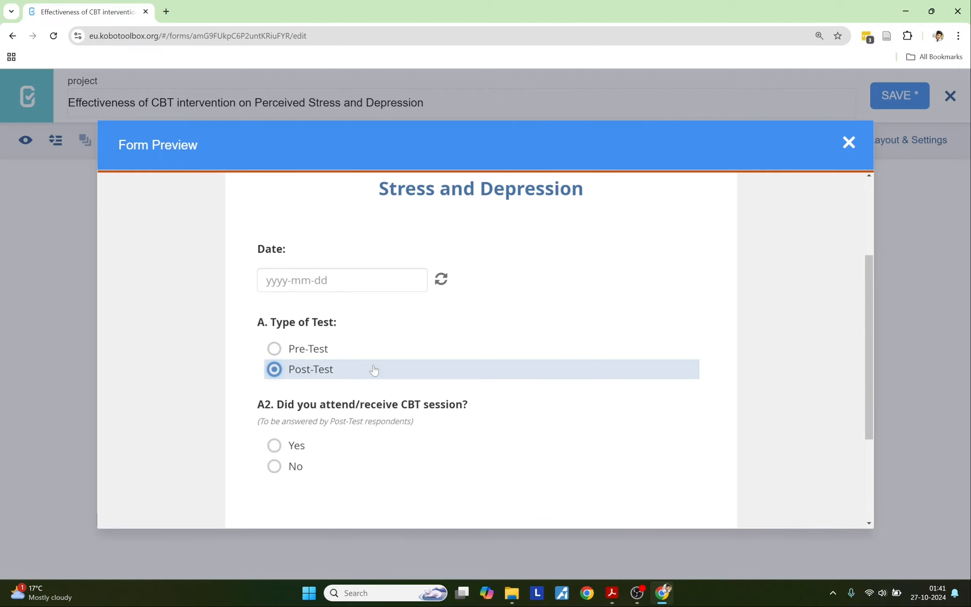
click(846, 145)
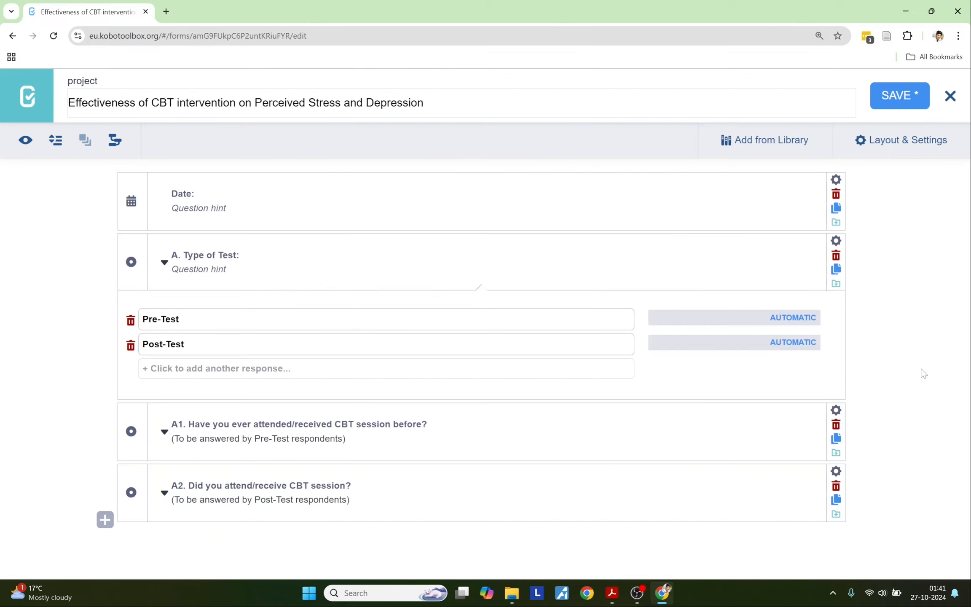
Step: Add 'S1. Name:' from the PDF as a Text question at the end of the form
key(alt+Tab)
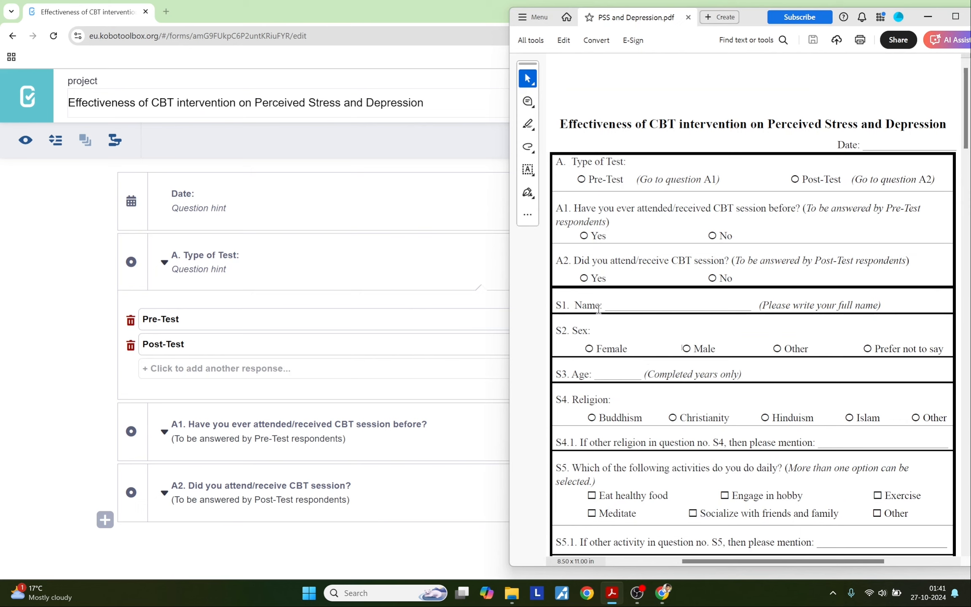
drag(604, 303, 555, 304)
key(ctrl+c)
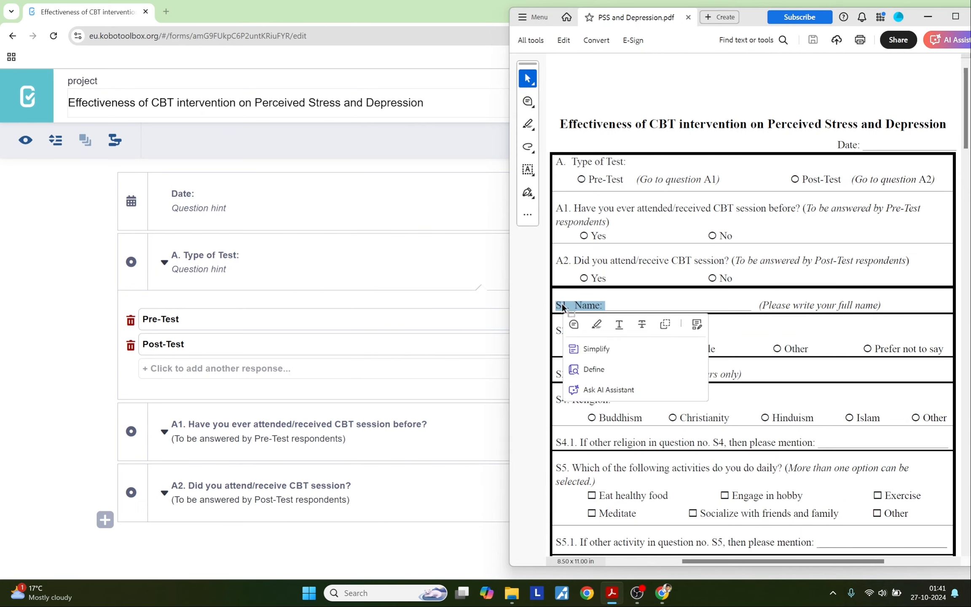
click(105, 519)
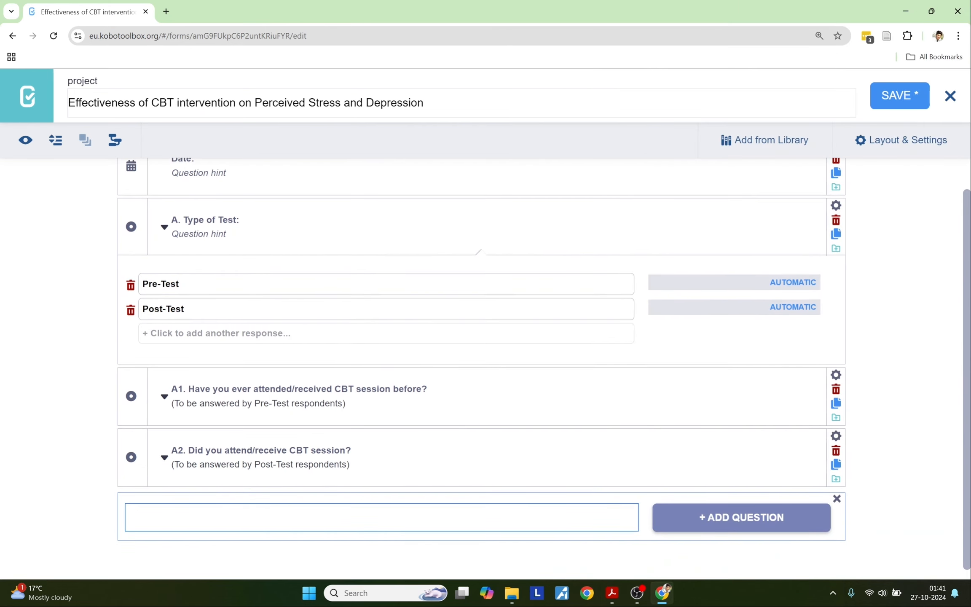
key(ctrl+v)
click(695, 521)
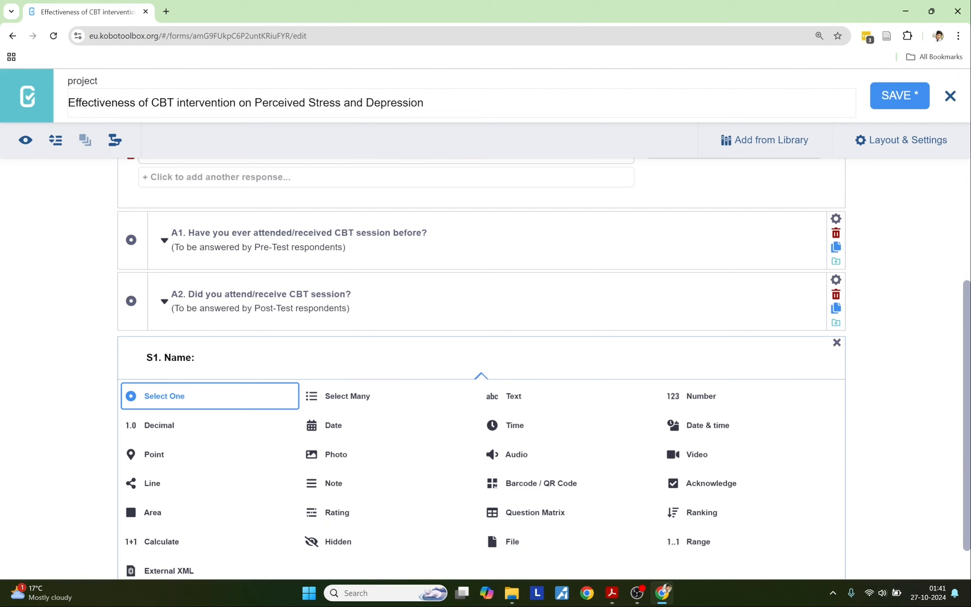
click(494, 404)
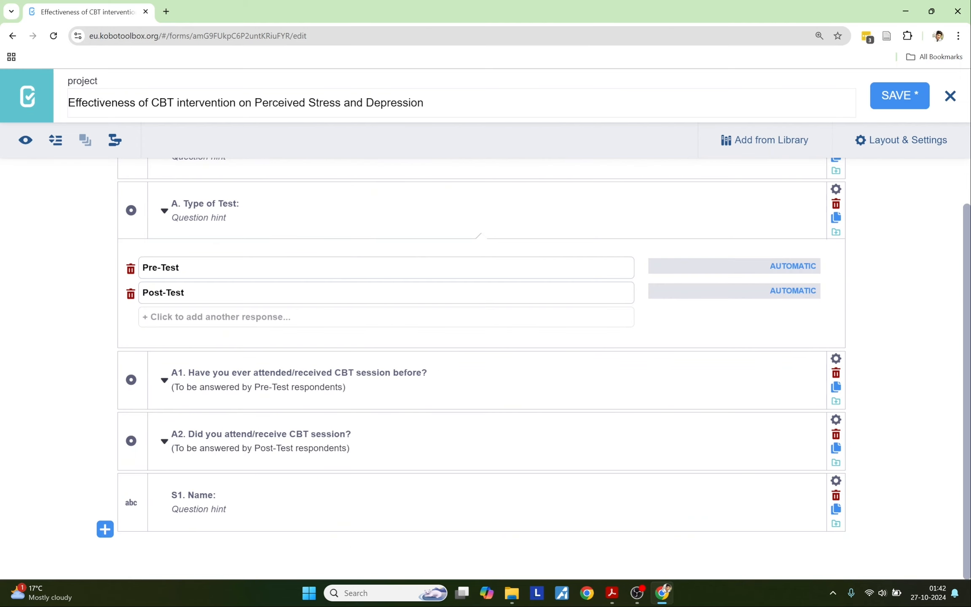
Step: Set S1's hint to '(Please write your full name)' copied from the PDF
click(611, 593)
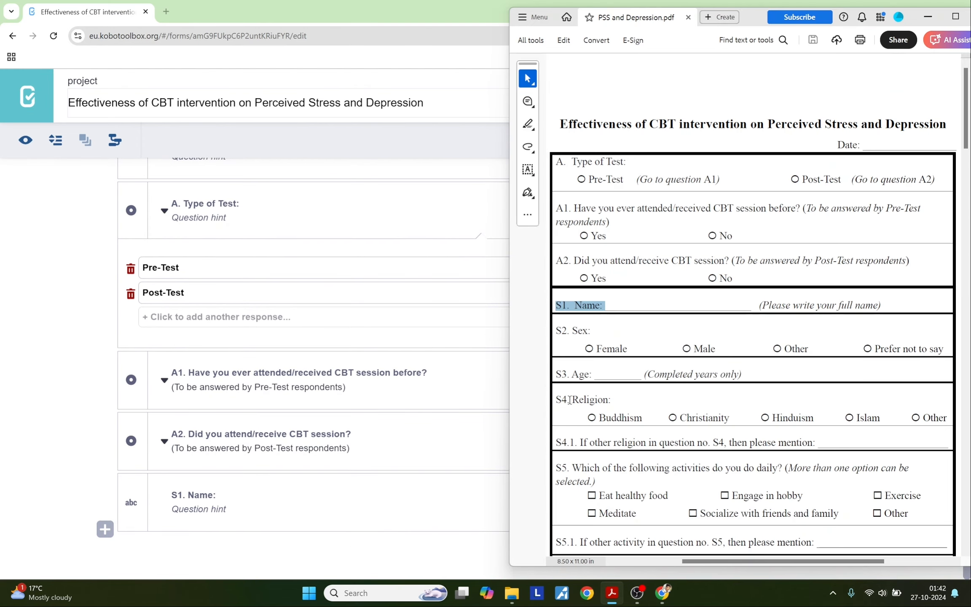
drag(758, 305, 889, 308)
key(ctrl+c)
click(198, 508)
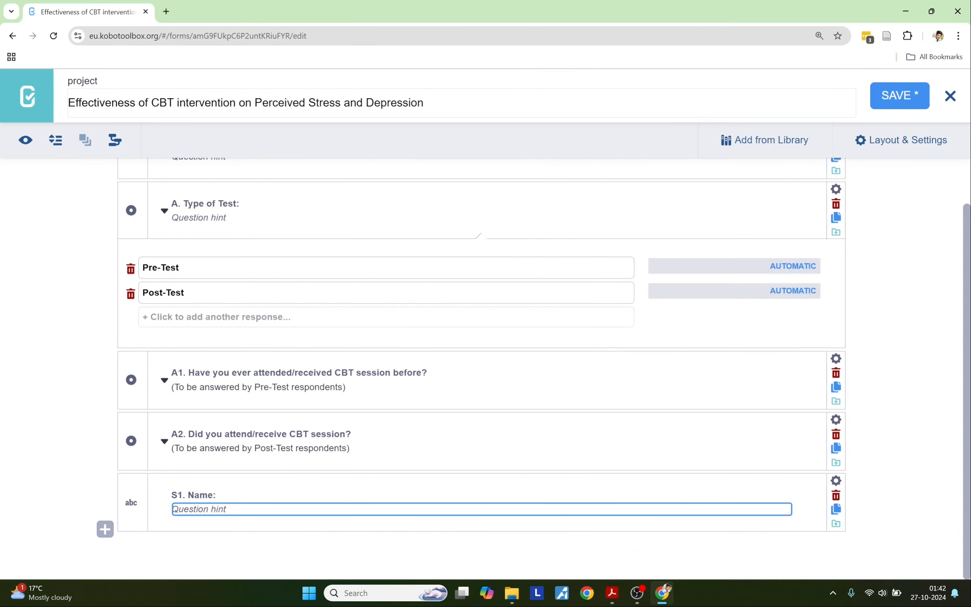
key(ctrl+v)
click(371, 546)
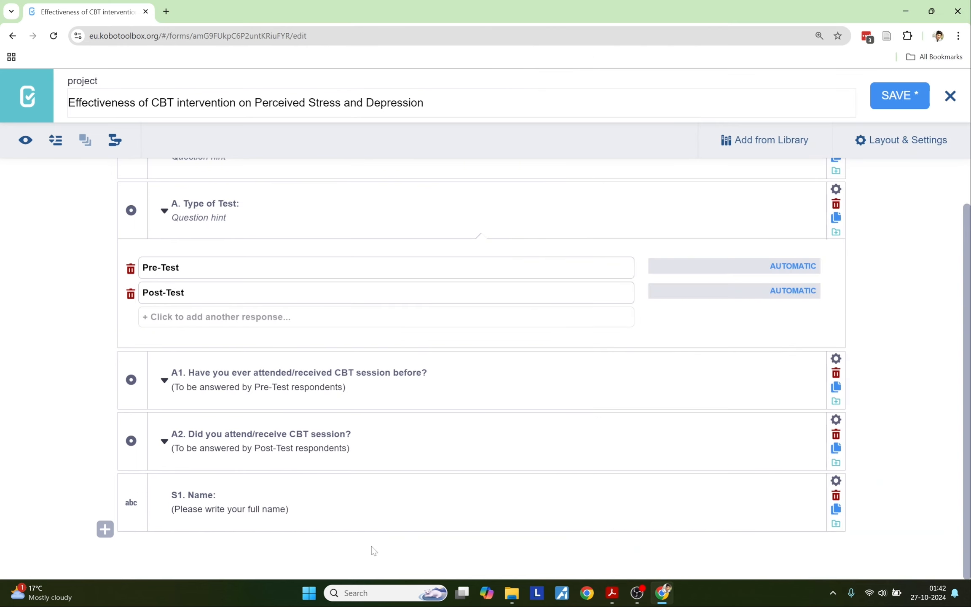
scroll(592, 518, up, 2)
Step: Set Mandatory Response to Yes for 'A. Type of Test'
scroll(591, 518, down, 2)
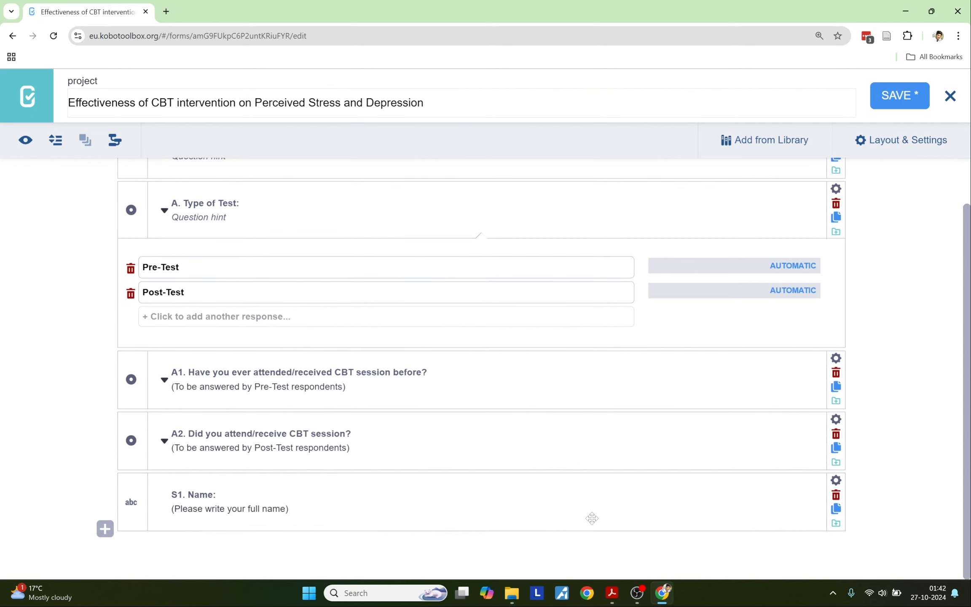
scroll(592, 519, up, 1)
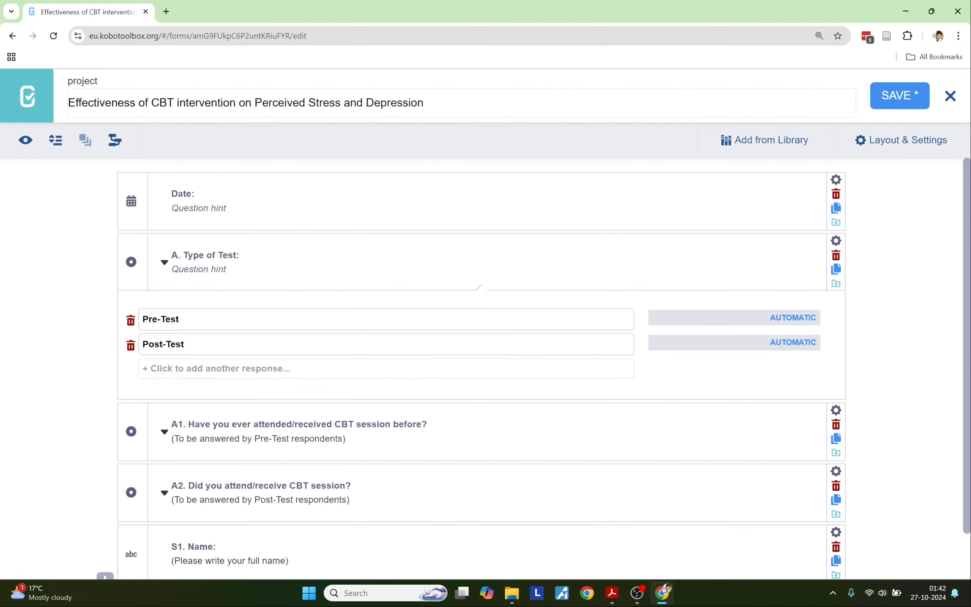
scroll(469, 512, down, 1)
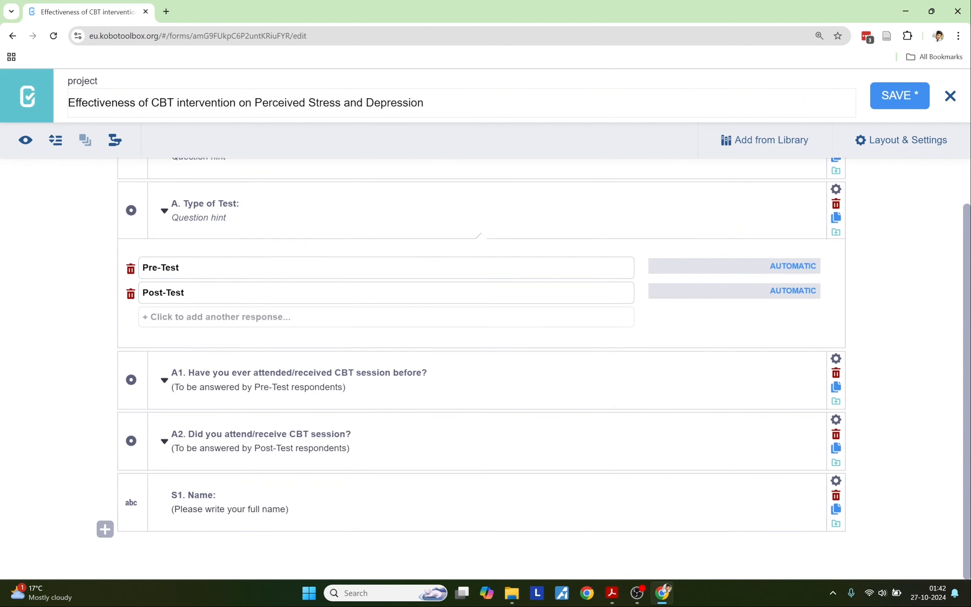
scroll(469, 512, up, 1)
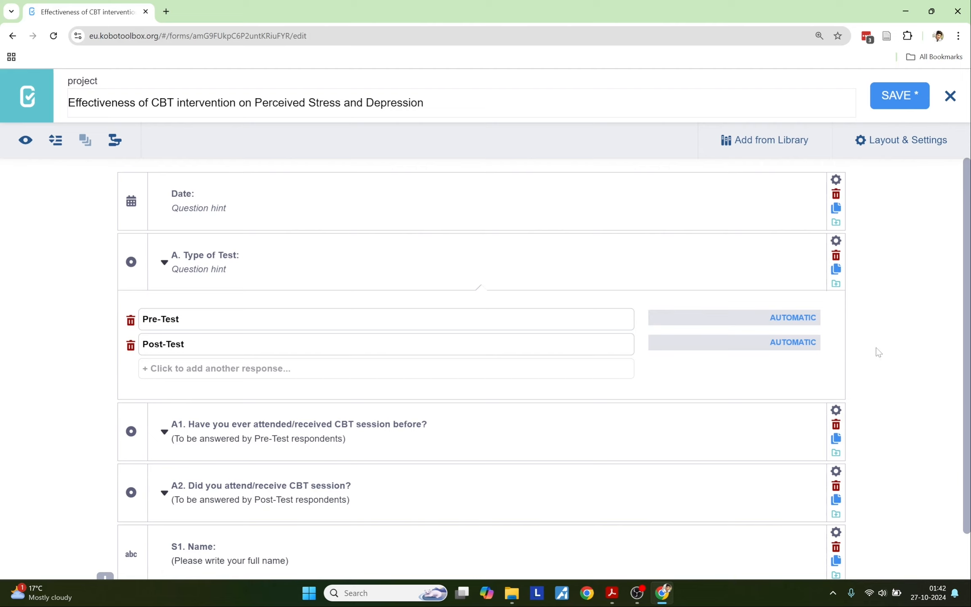
click(837, 244)
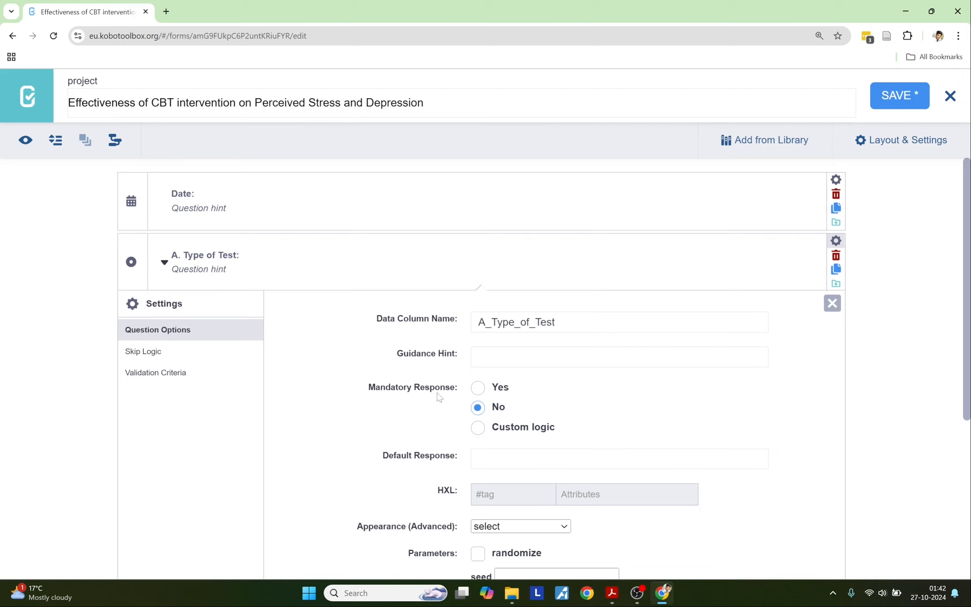
click(498, 391)
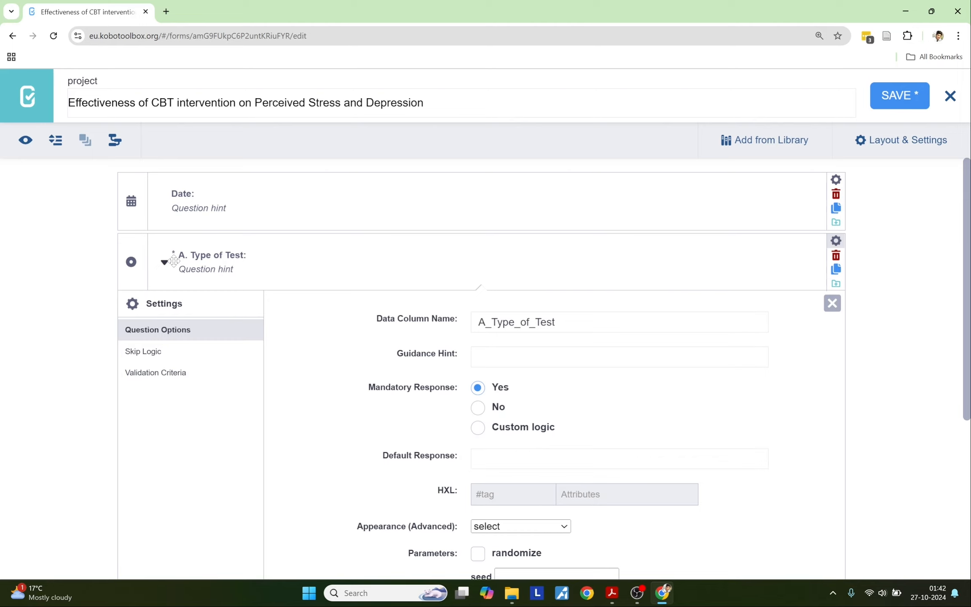
click(831, 248)
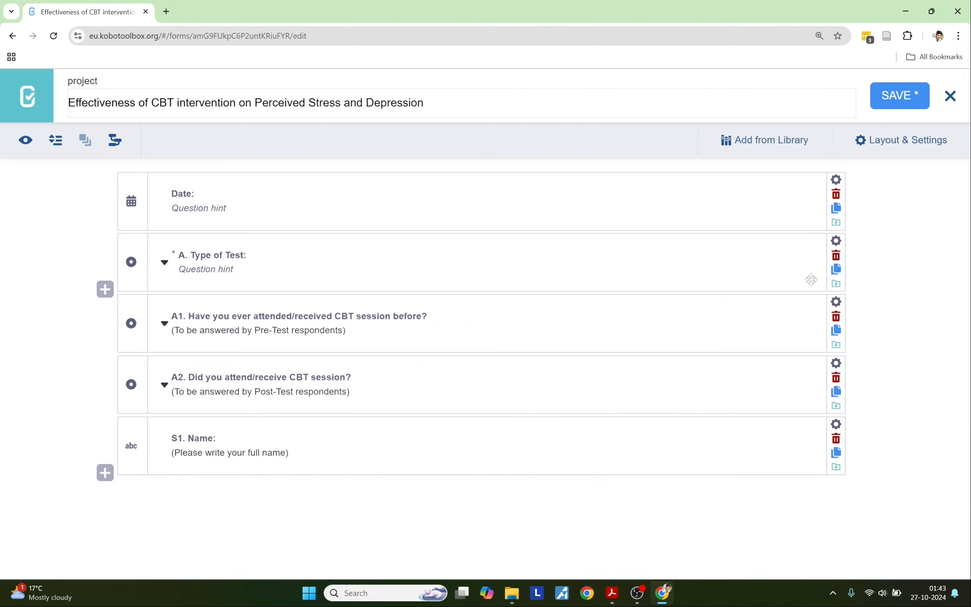
Step: Set Mandatory Response to Yes for questions A1 and A2
click(834, 309)
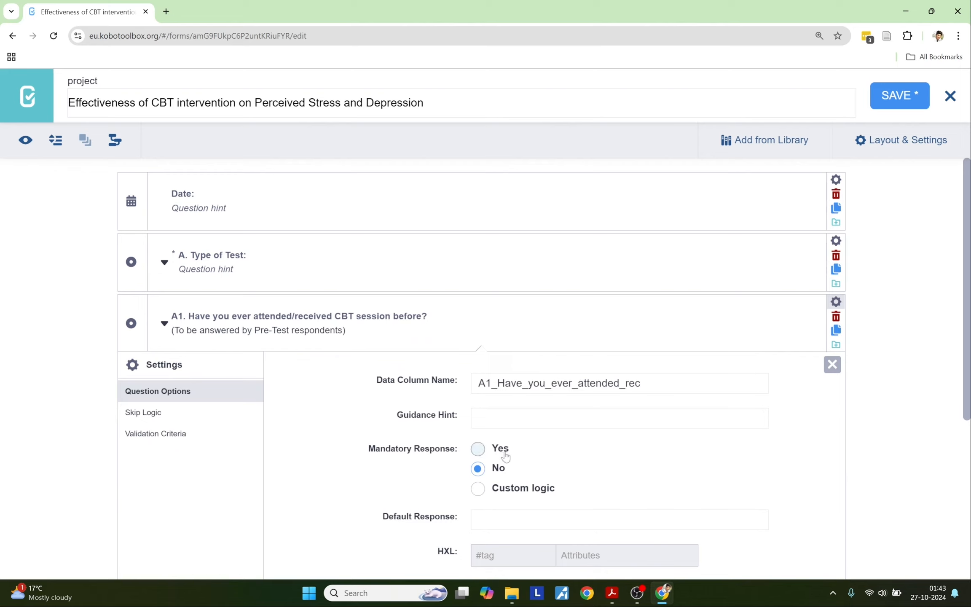
click(477, 450)
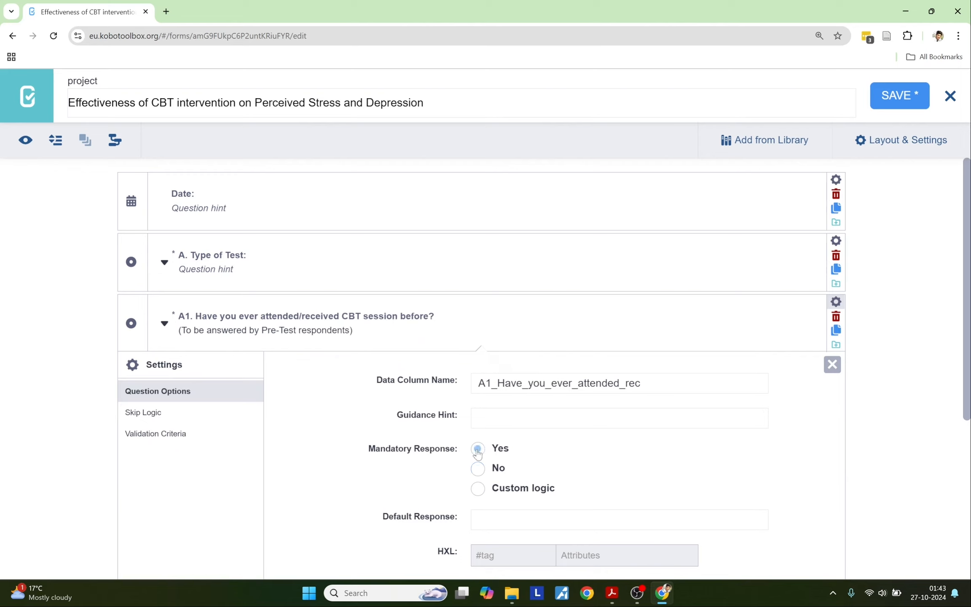
click(832, 311)
click(835, 363)
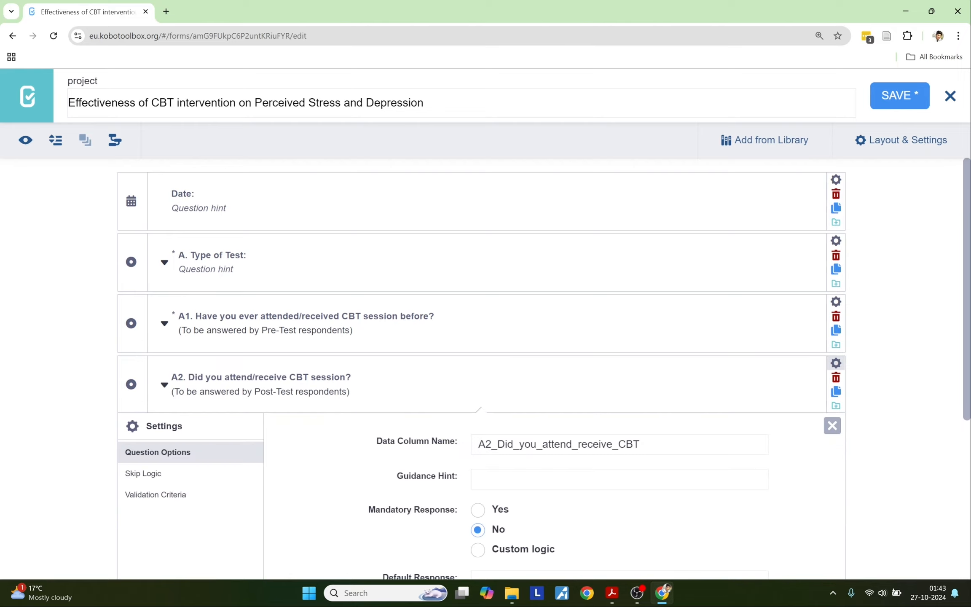
click(478, 510)
click(836, 363)
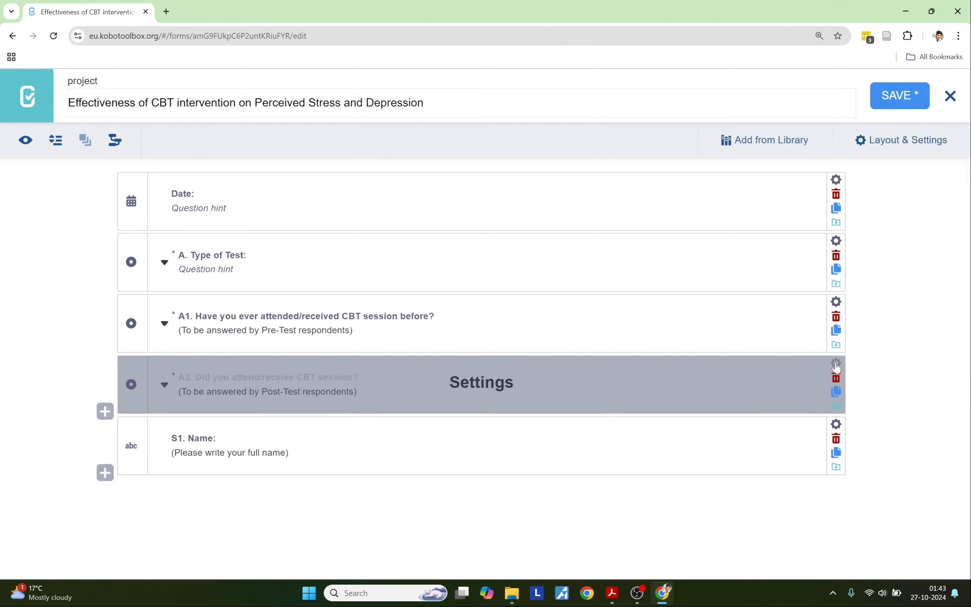
Step: Add 'S2. Sex:' from the PDF as a Select One question below S1
key(alt+Tab)
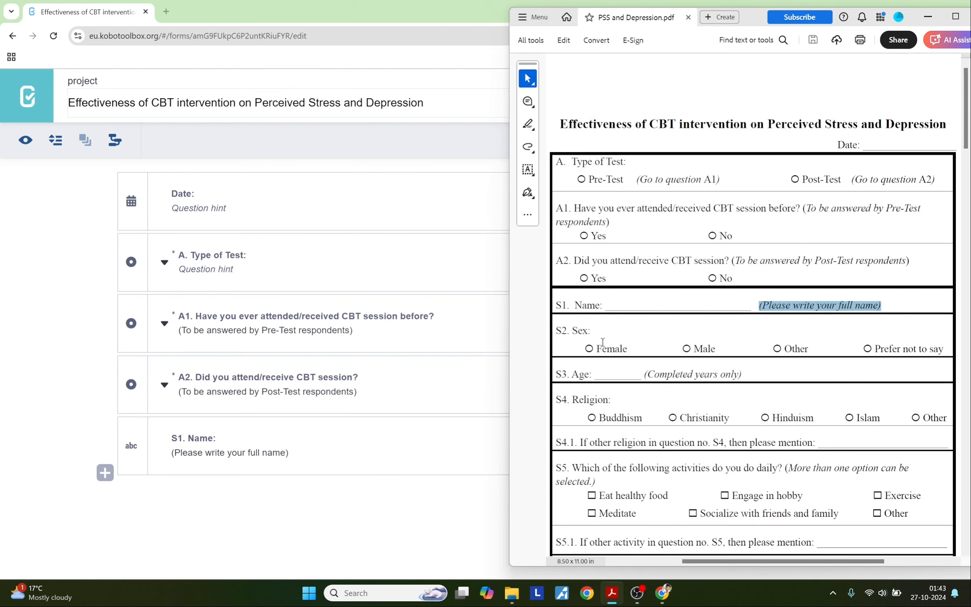
drag(591, 333, 553, 330)
key(ctrl+c)
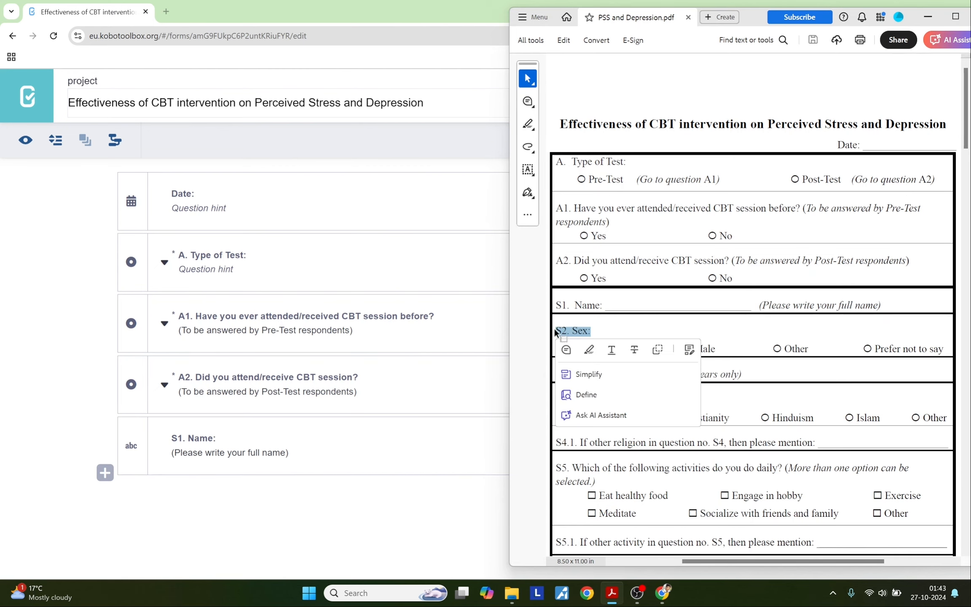
click(104, 472)
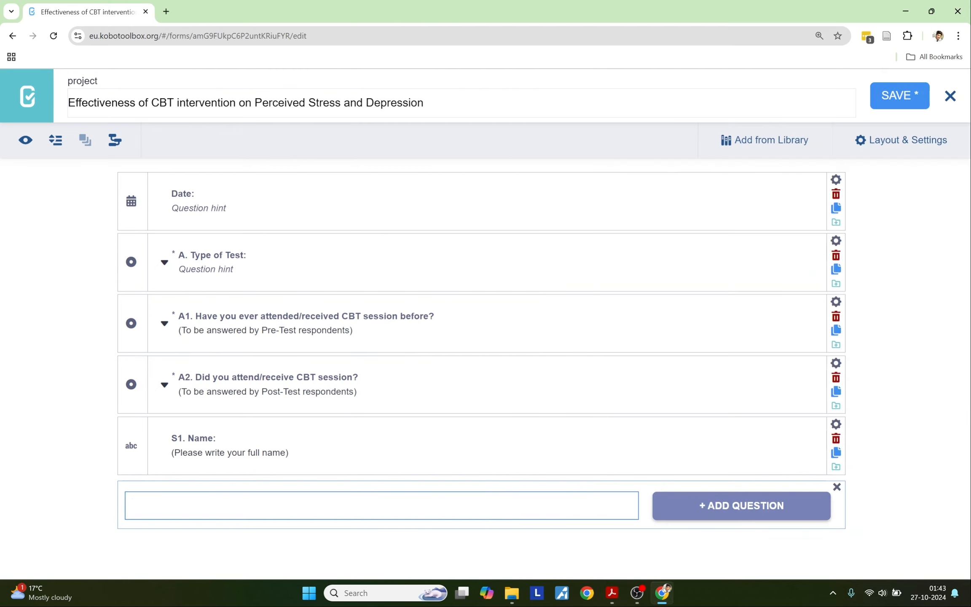
key(ctrl+v)
click(706, 517)
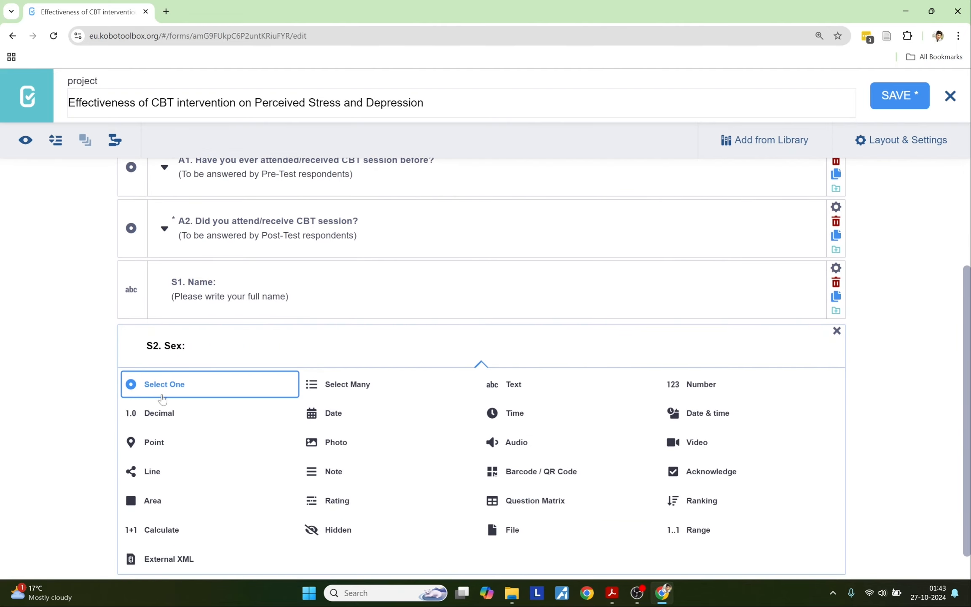
click(162, 384)
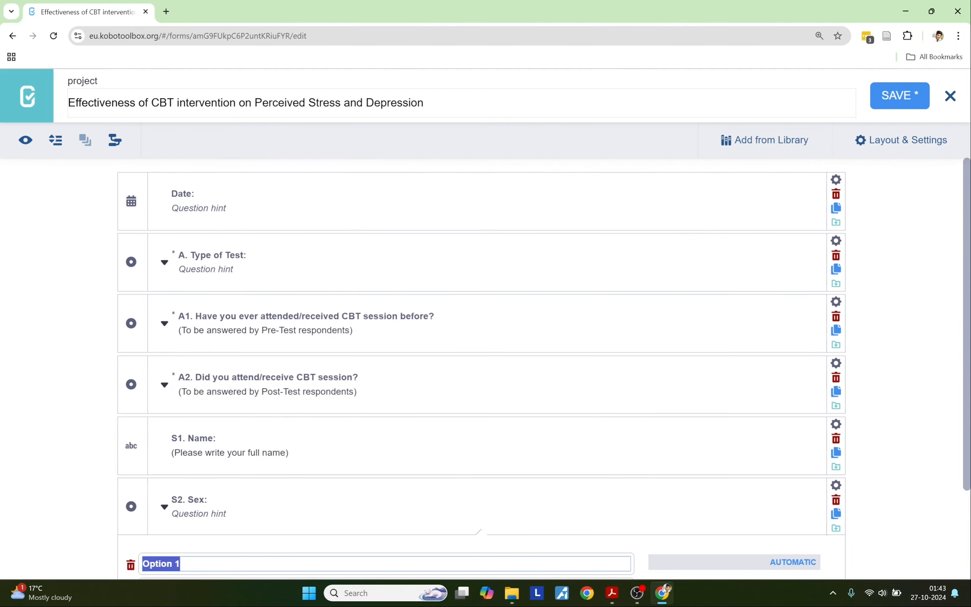
Step: Enter S2's choices: Female, Male, Other and Prefer not to say
scroll(190, 441, down, 2)
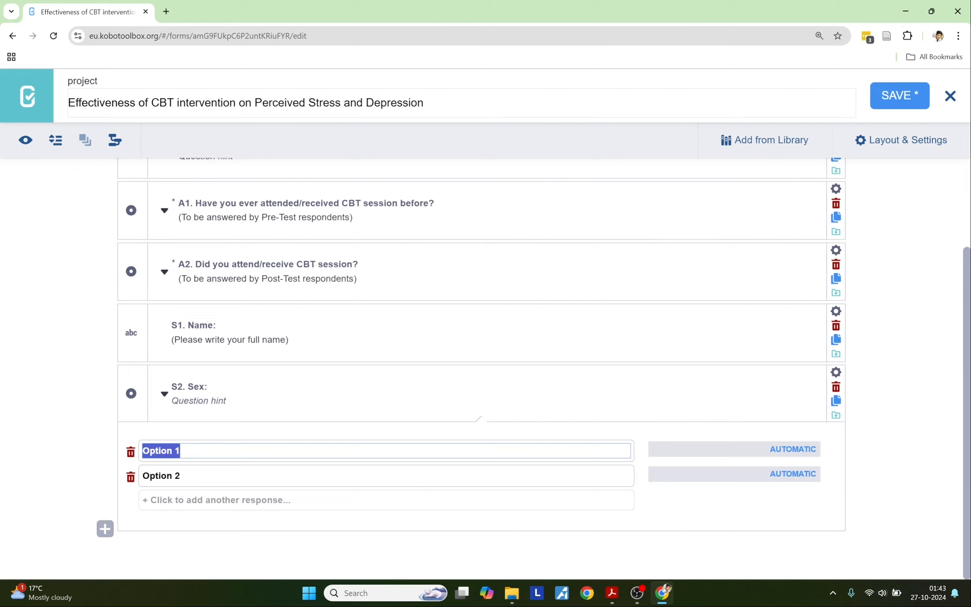
text(Female)
key(Tab)
text(Male)
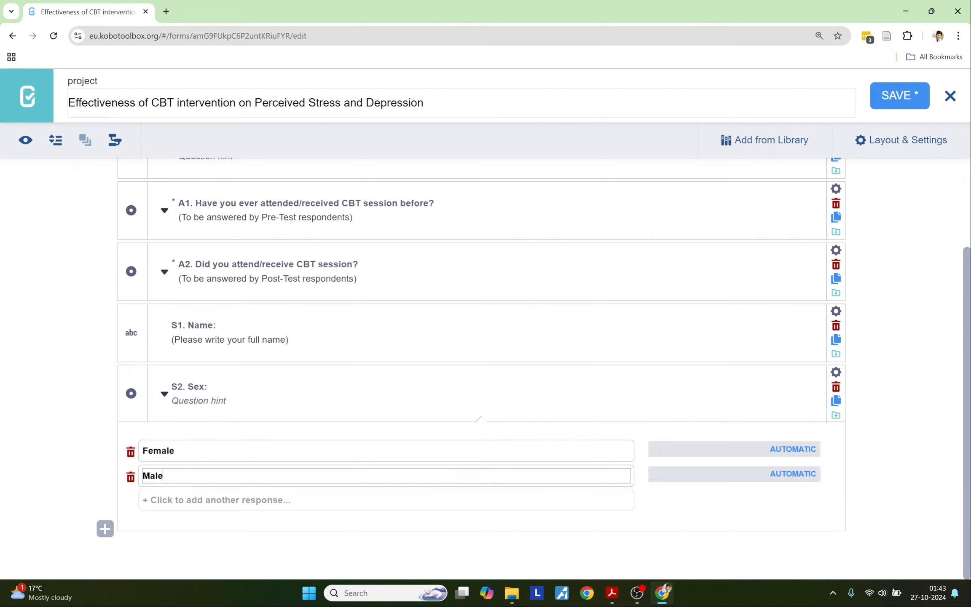
click(179, 505)
text(Other)
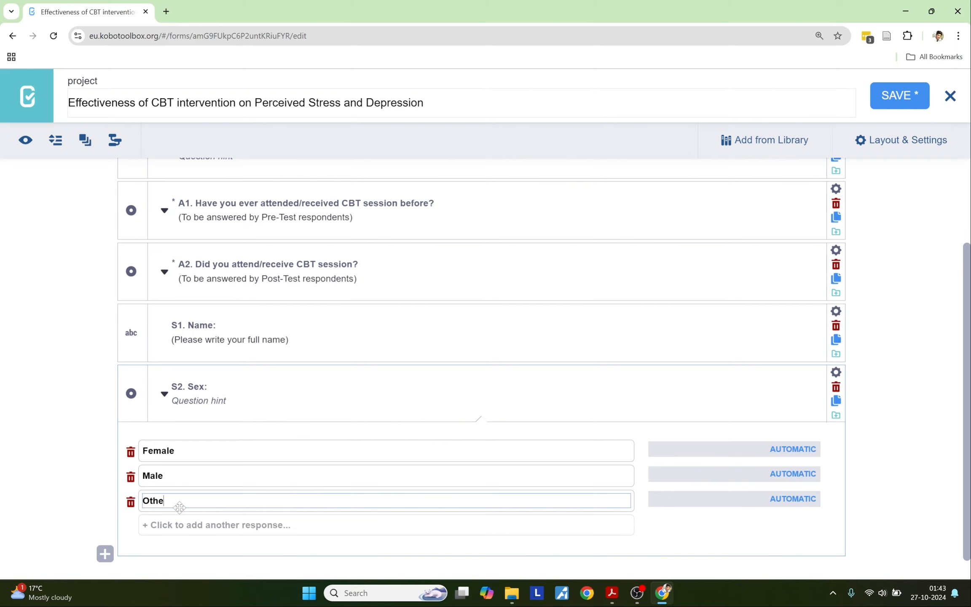
click(177, 524)
key(alt+Tab)
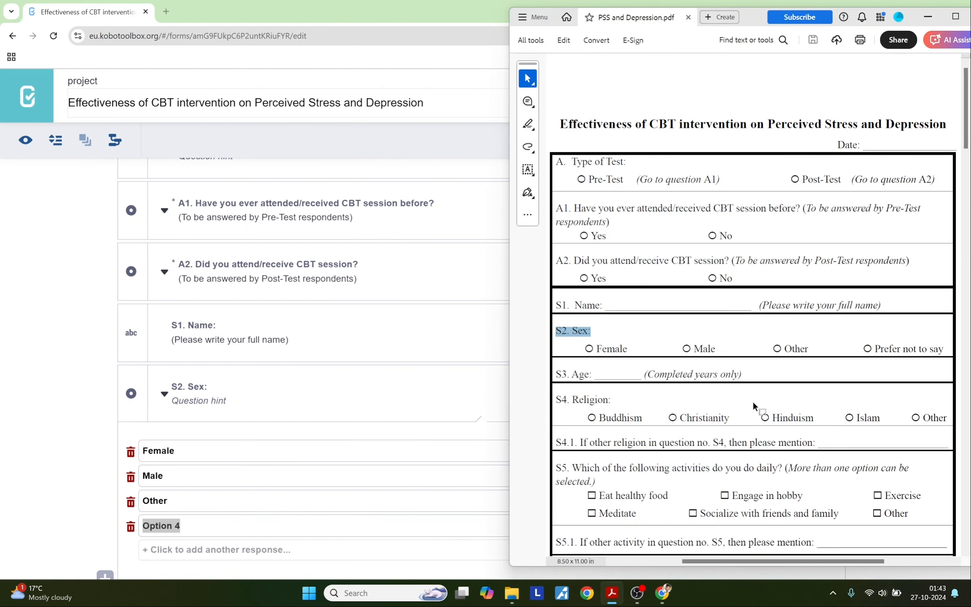
drag(877, 351, 933, 354)
key(ctrl+c)
click(252, 511)
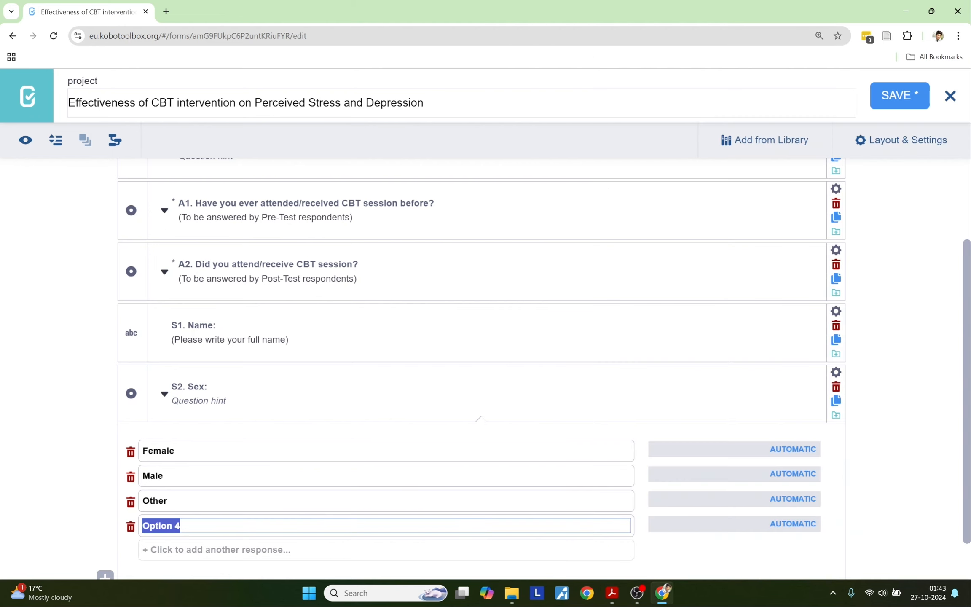
key(ctrl+v)
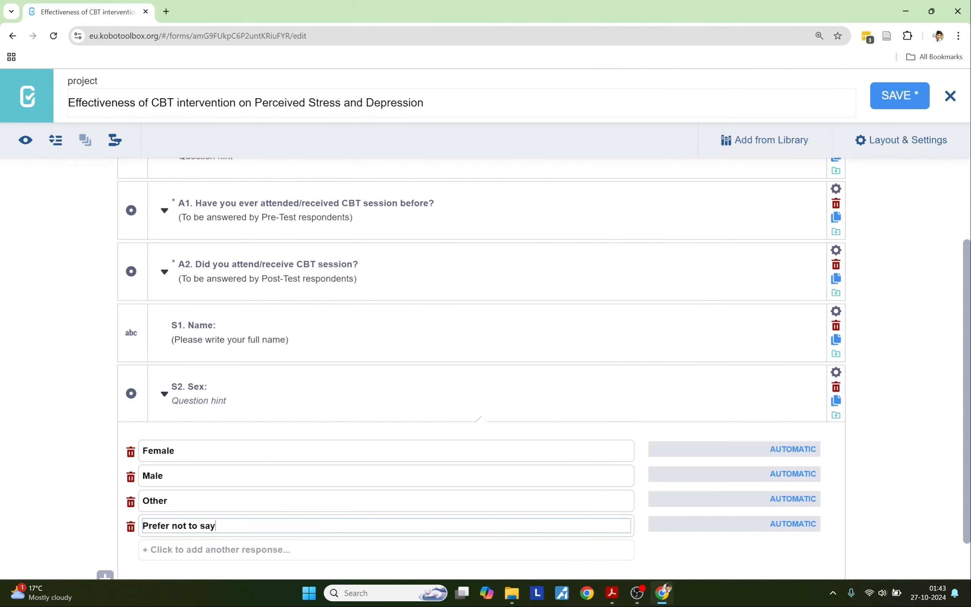
Step: Set Mandatory Response to Yes for 'S2. Sex:'
click(836, 372)
scroll(476, 429, down, 3)
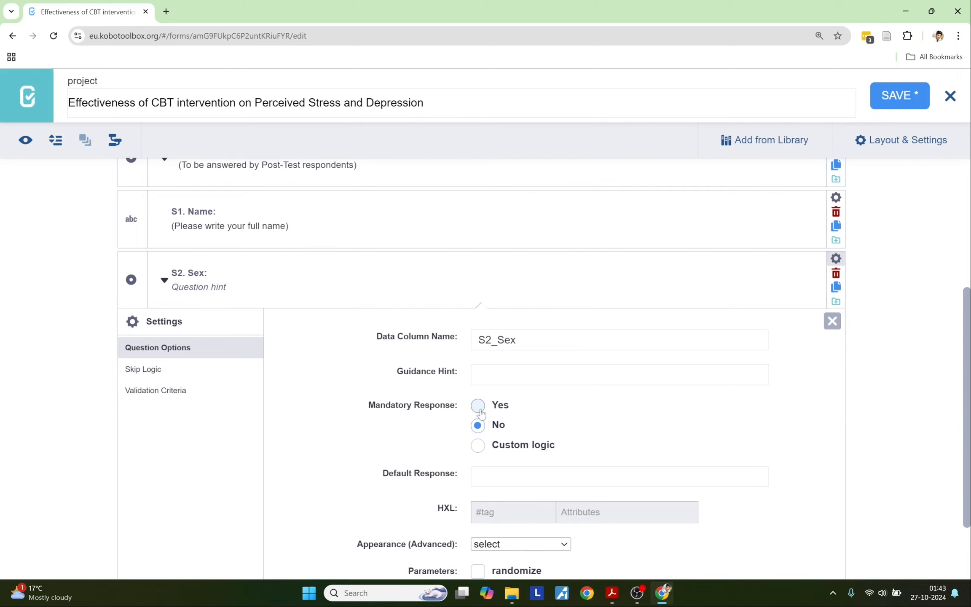
click(477, 405)
drag(777, 314, 779, 308)
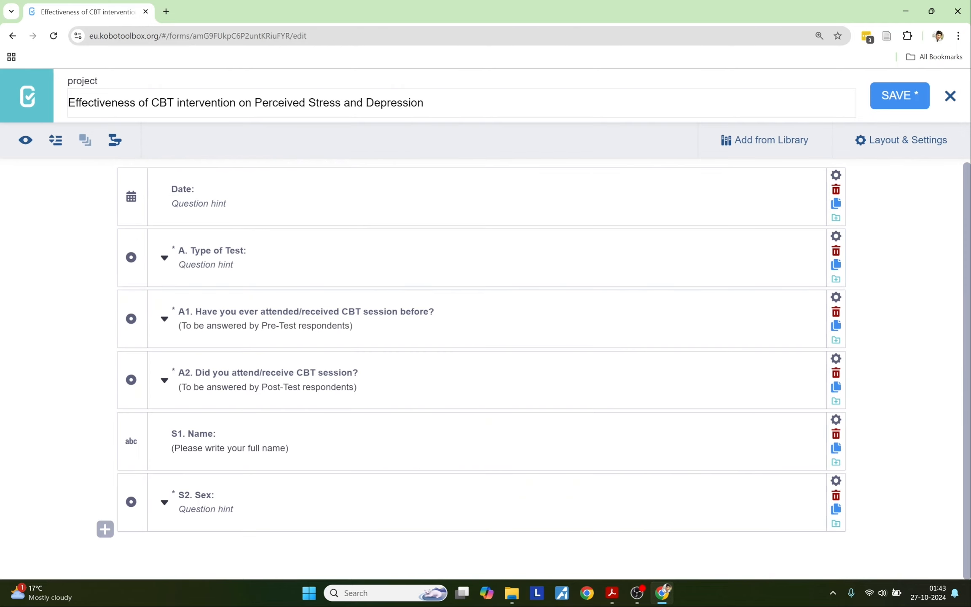
Step: Add 'S3. Age:' from the PDF as a Number question below S2
click(105, 529)
key(alt+Tab)
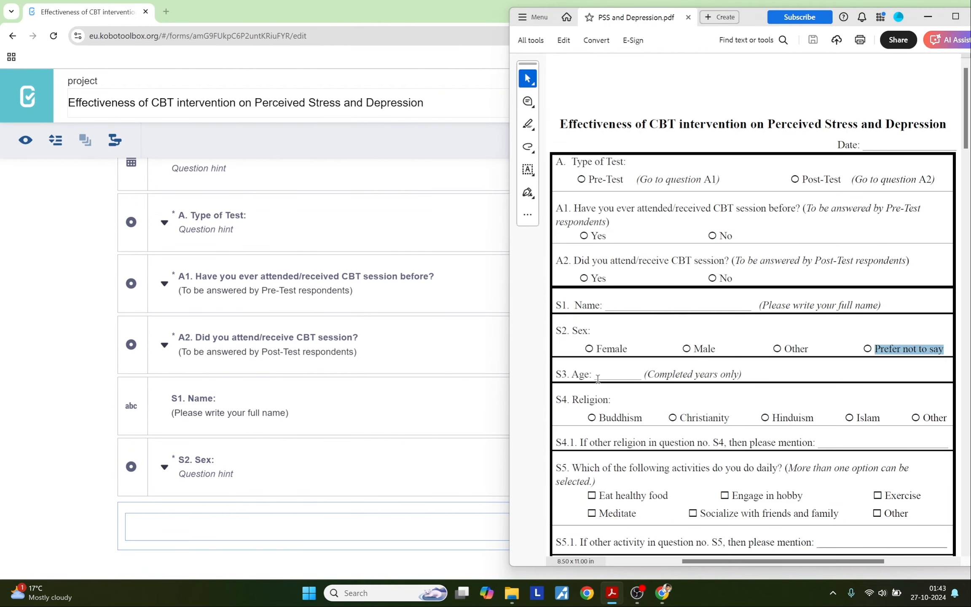
drag(597, 376, 566, 376)
key(ctrl+c)
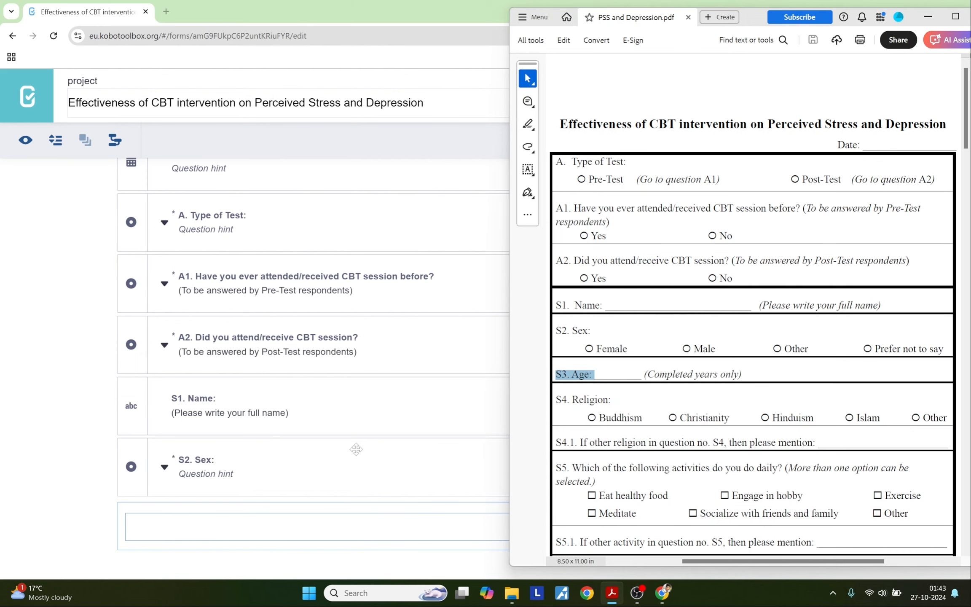
key(alt+Tab)
key(ctrl+v)
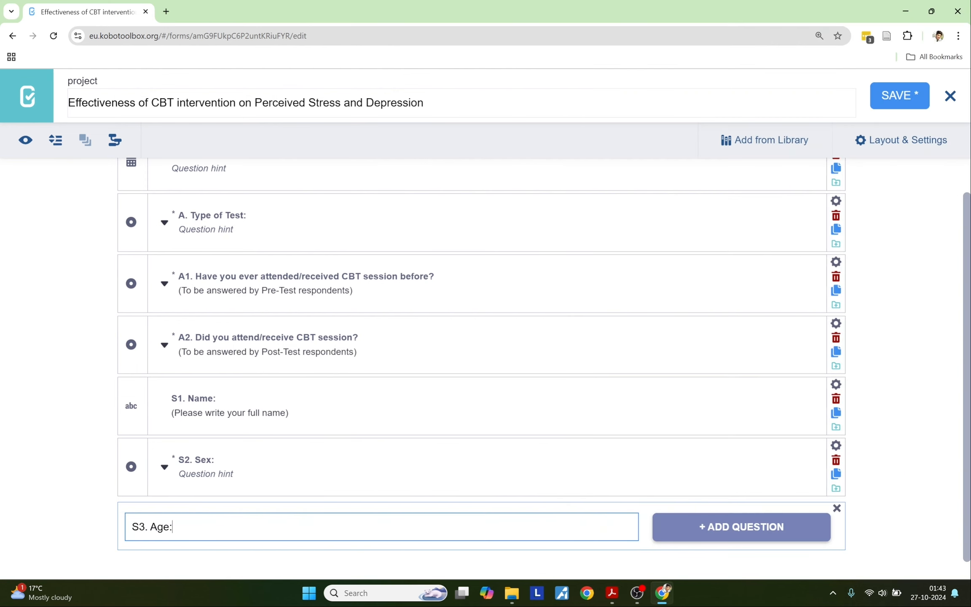
click(674, 524)
scroll(363, 501, down, 4)
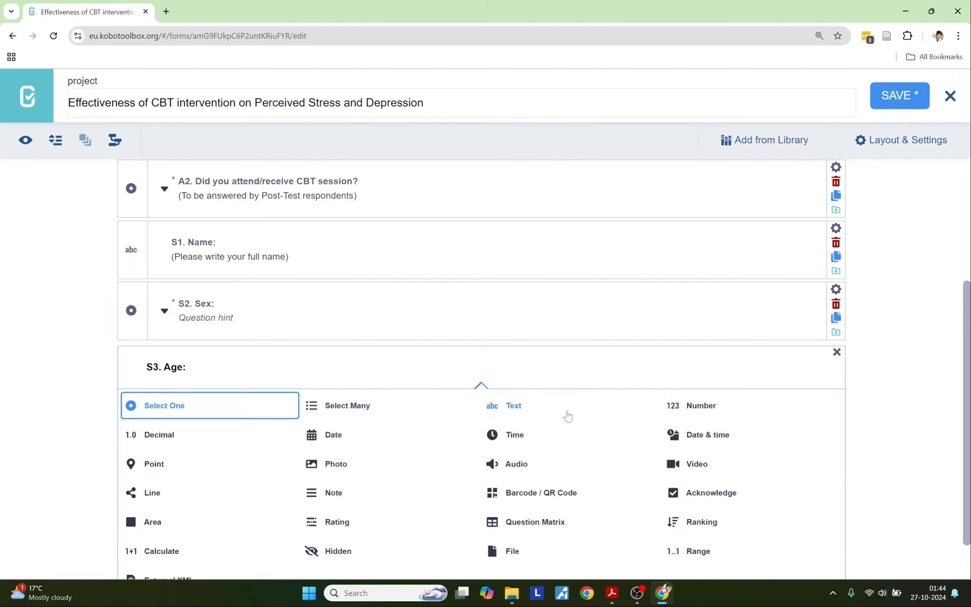
click(695, 408)
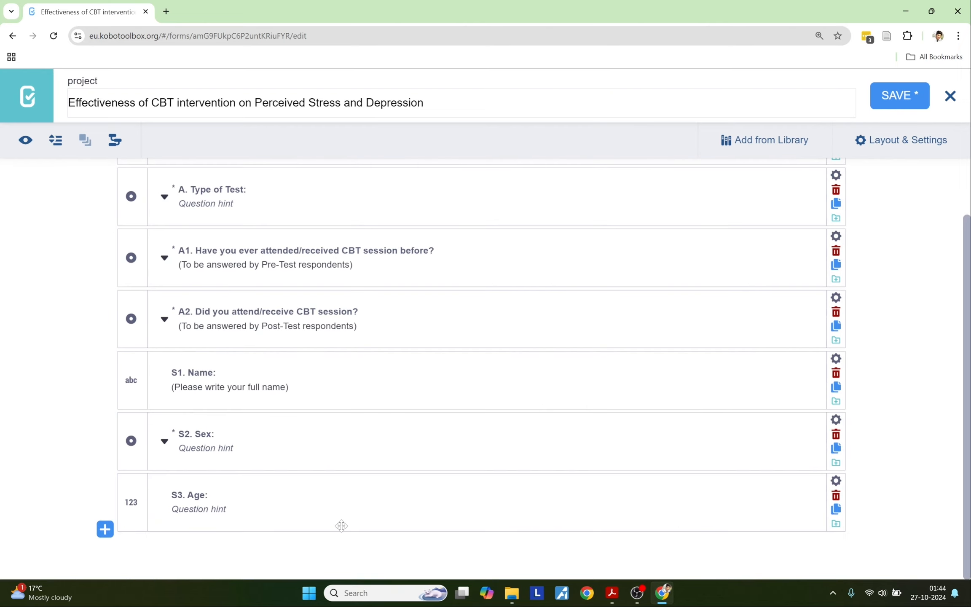
Step: Set S3's hint to '(Completed years only)' copied from the PDF
key(alt+Tab)
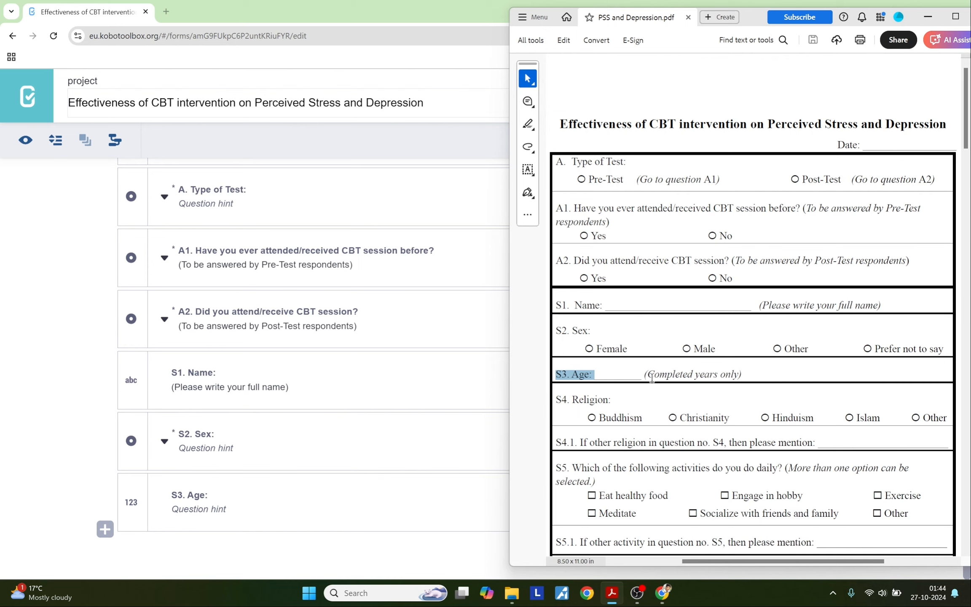
drag(645, 374, 742, 374)
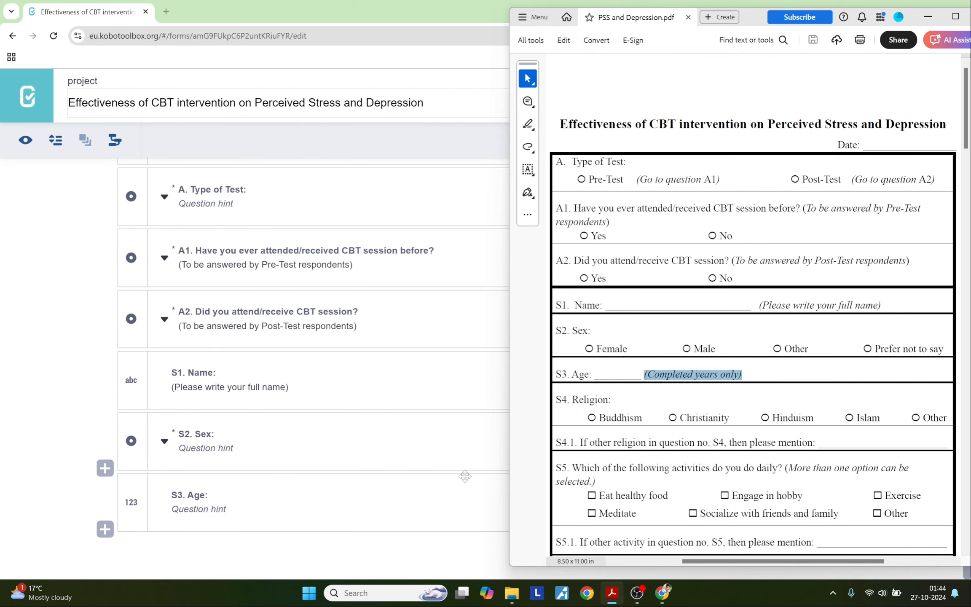
click(181, 509)
key(ctrl+v)
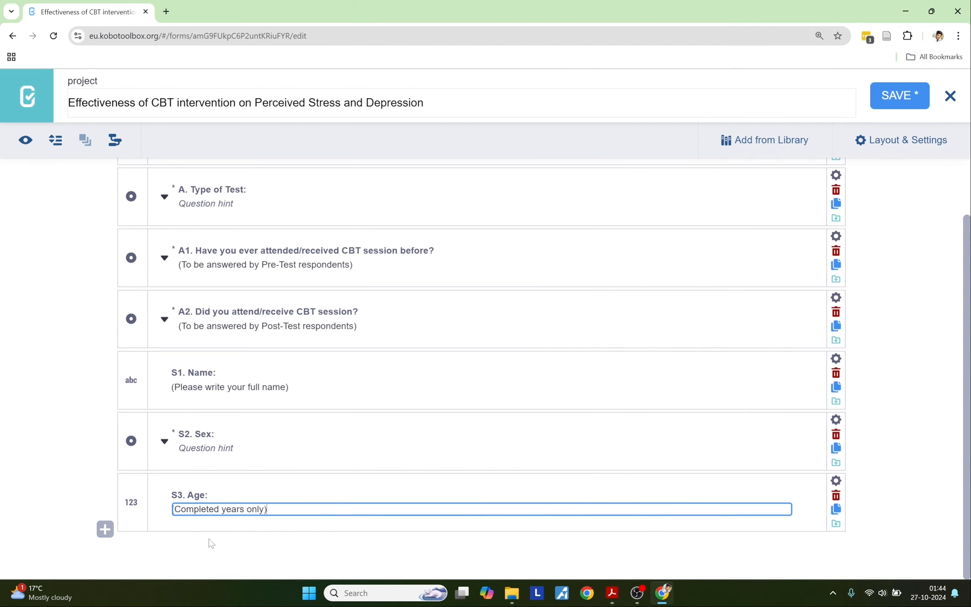
click(208, 539)
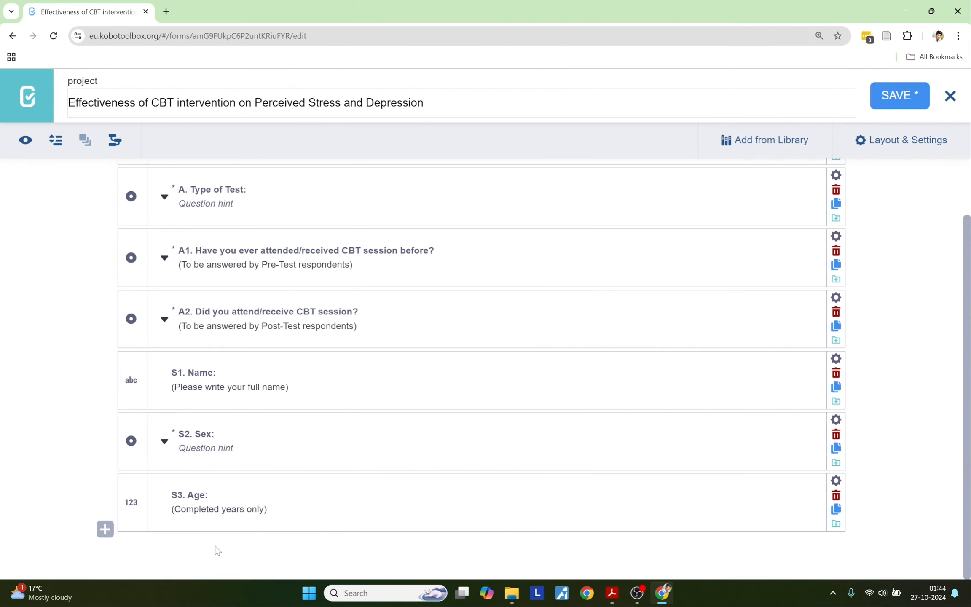
Step: In the S3. Age settings, set Mandatory Response to Yes
click(834, 481)
scroll(487, 457, down, 4)
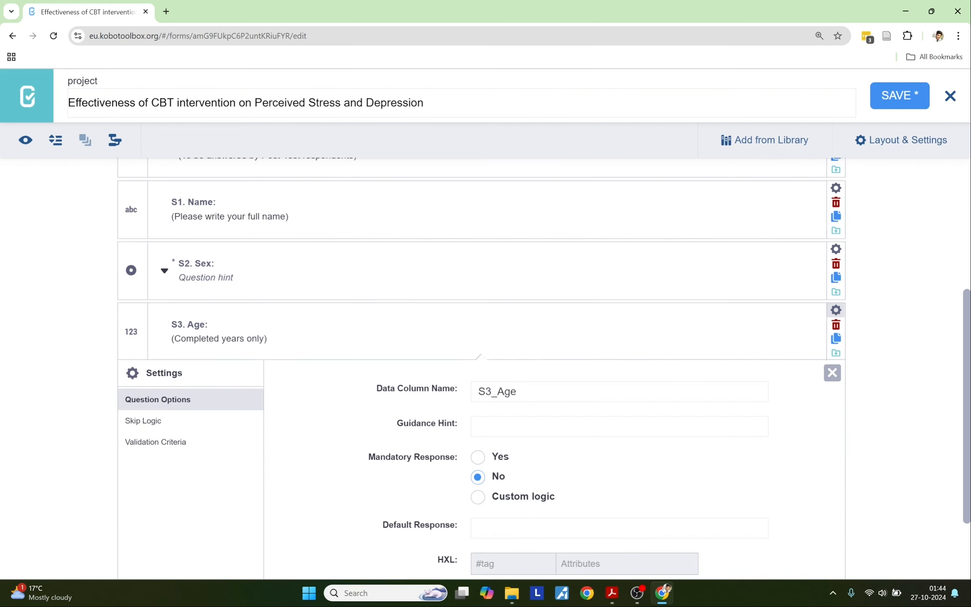
click(485, 457)
scroll(200, 468, down, 2)
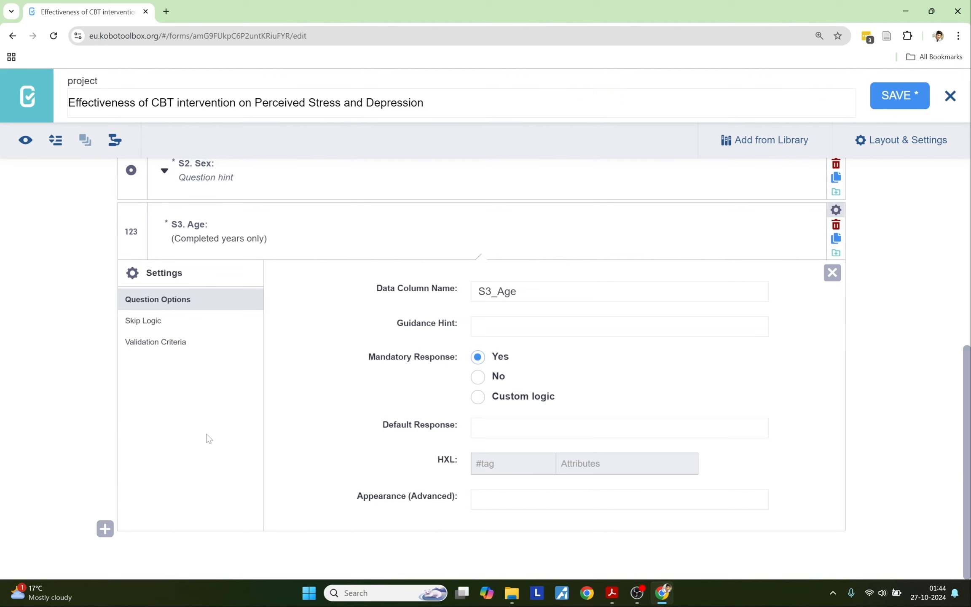
Step: Review S3. Age's Validation Criteria options, then close and reopen its settings
click(181, 344)
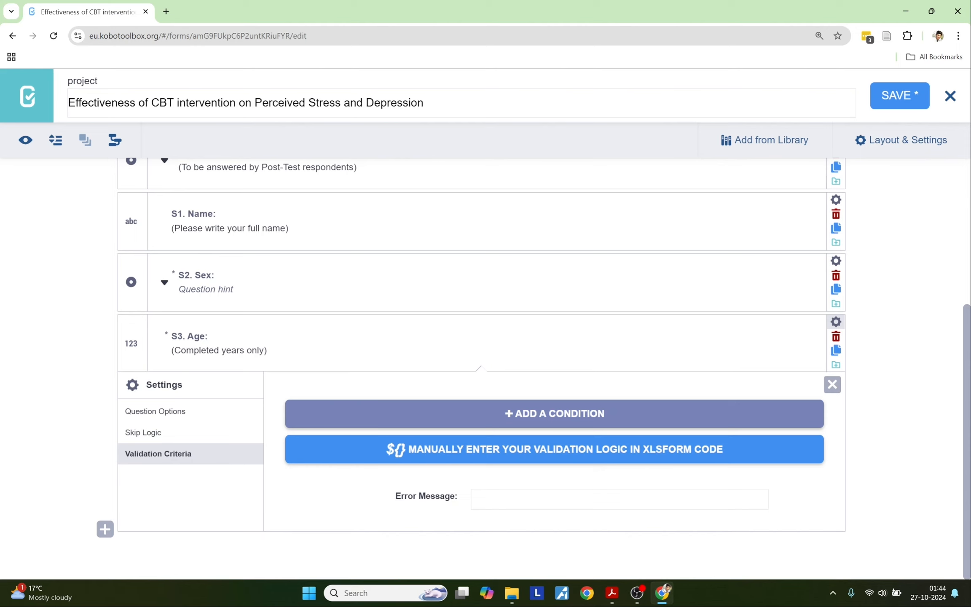
click(830, 331)
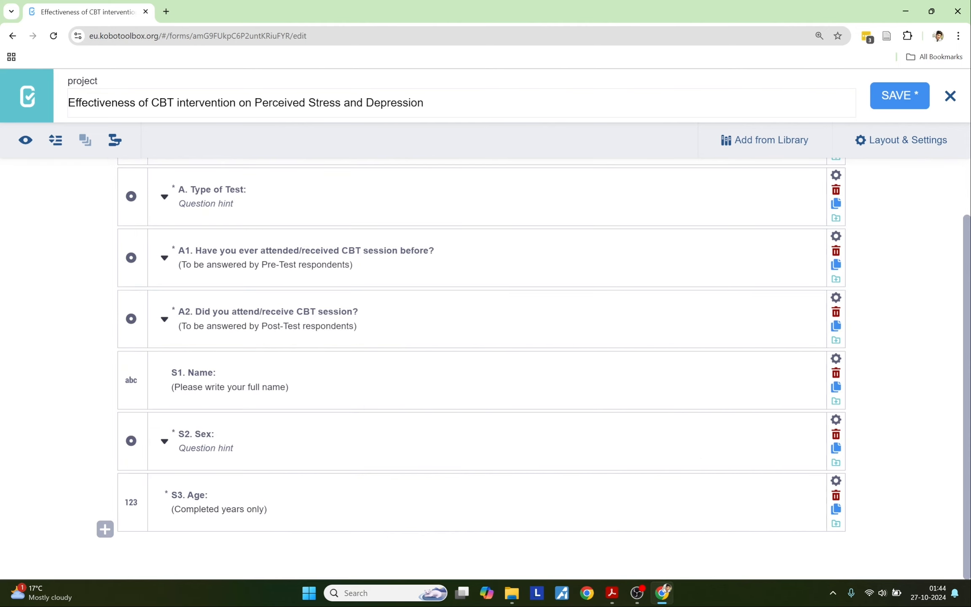
click(836, 483)
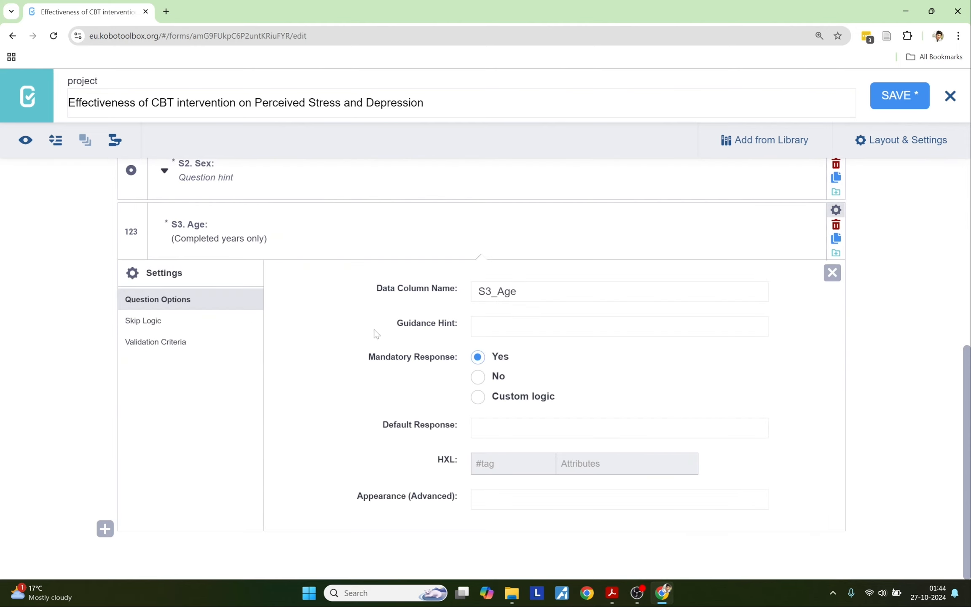
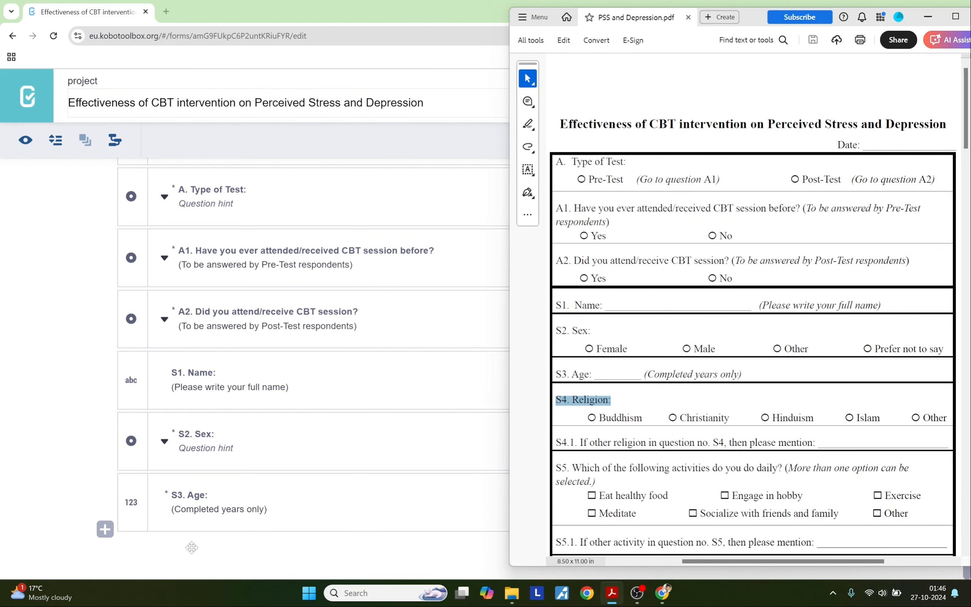
Step: Add 'S4. Religion:' as a Select One question, copying 'Buddhism' from the PDF for its first choice
click(105, 529)
text(S4. Religion:)
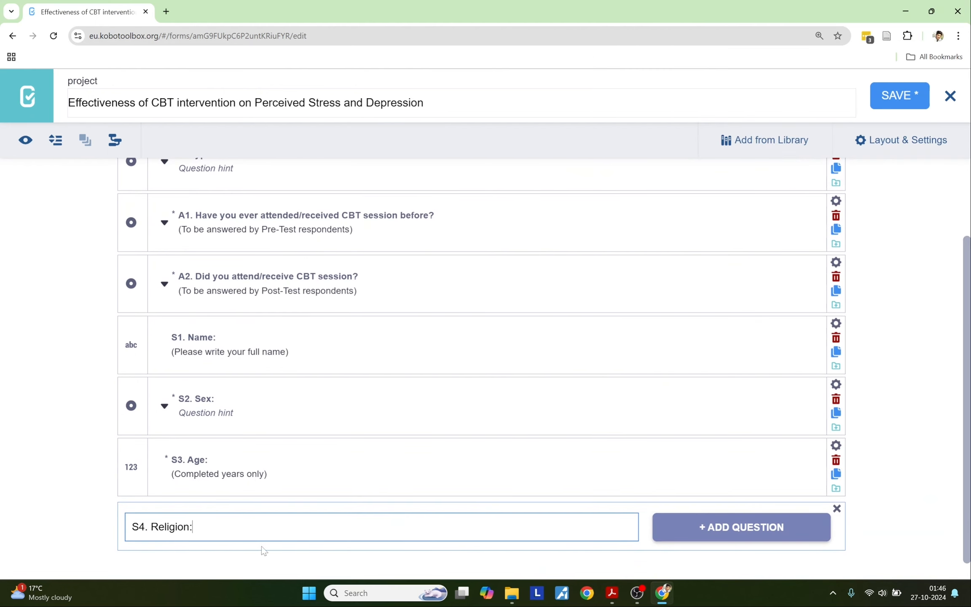
click(675, 528)
scroll(479, 513, down, 3)
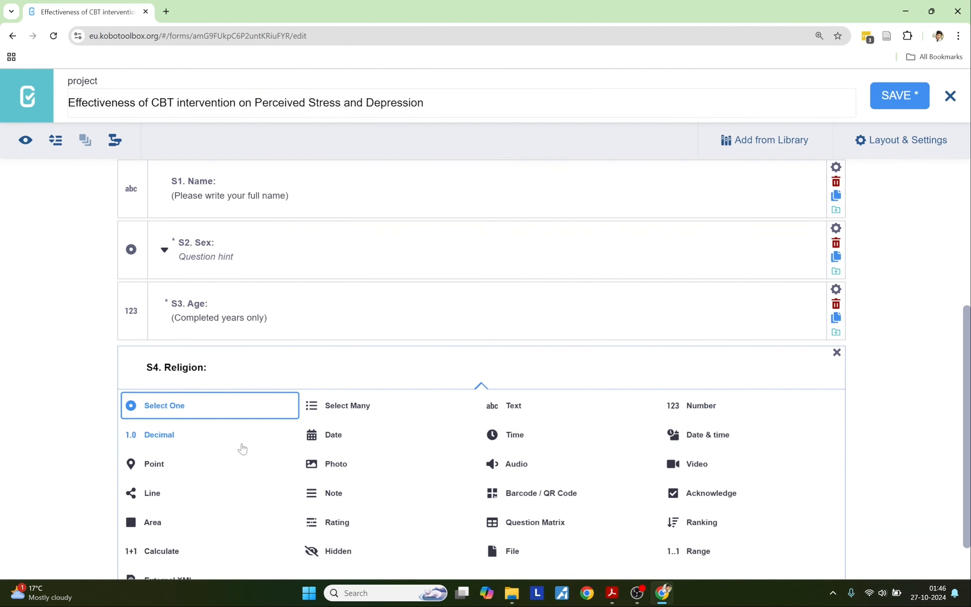
key(alt+Tab)
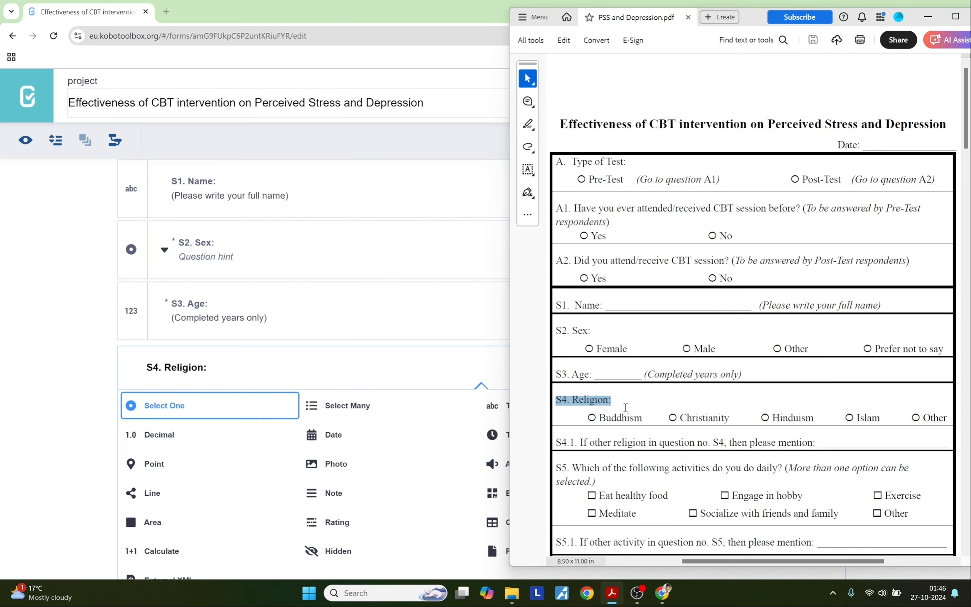
drag(642, 418, 600, 418)
key(ctrl+c)
click(210, 415)
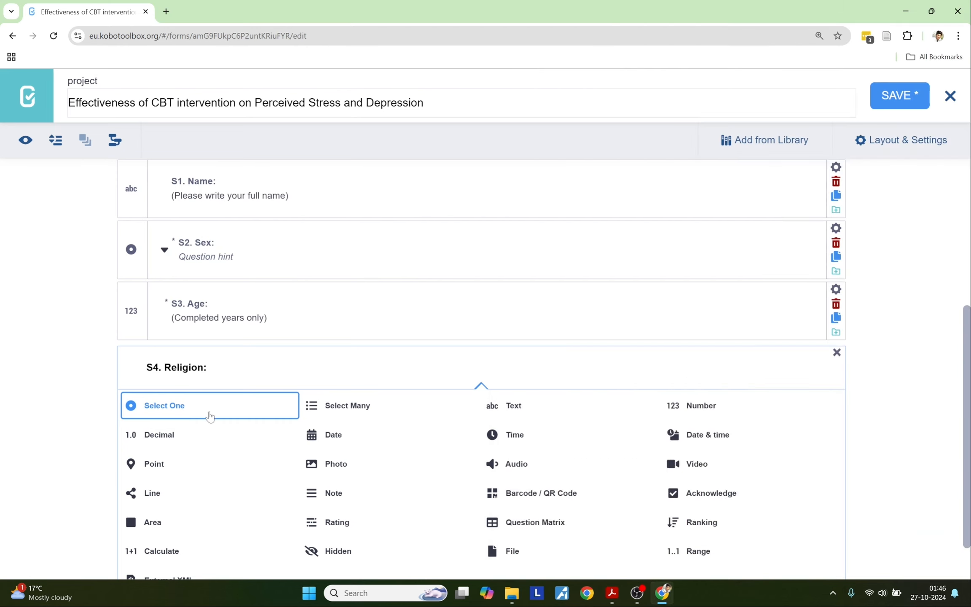
Step: Enter Buddhism and Christianity as the first two S4 answer choices
key(ctrl+v)
key(alt+Tab)
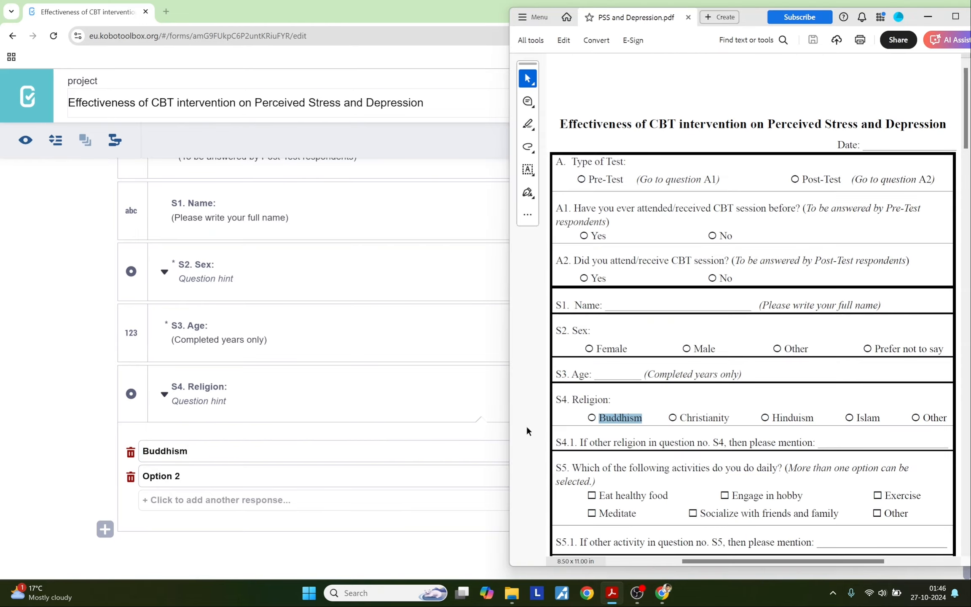
drag(730, 417, 679, 417)
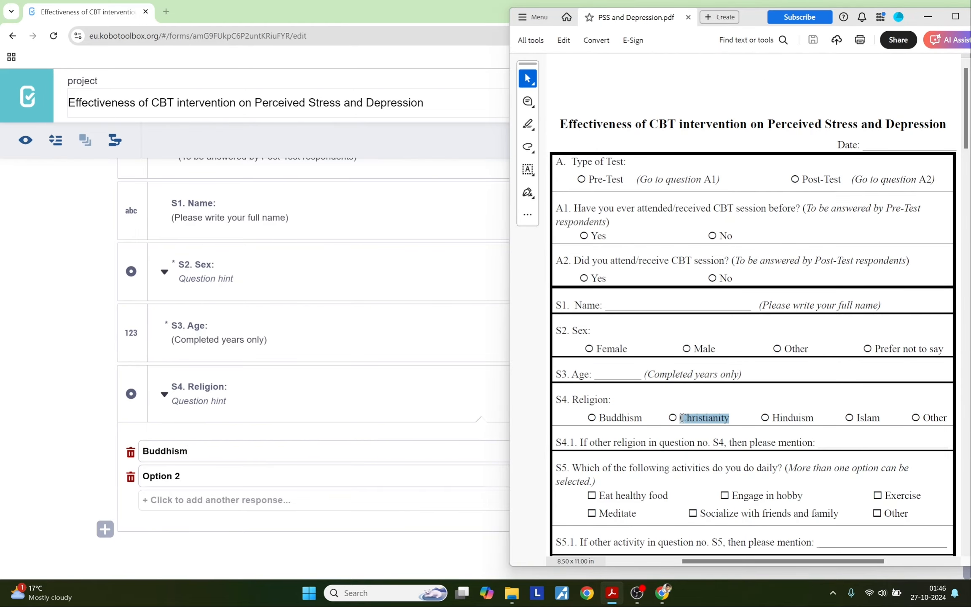
key(ctrl+c)
key(alt+Tab)
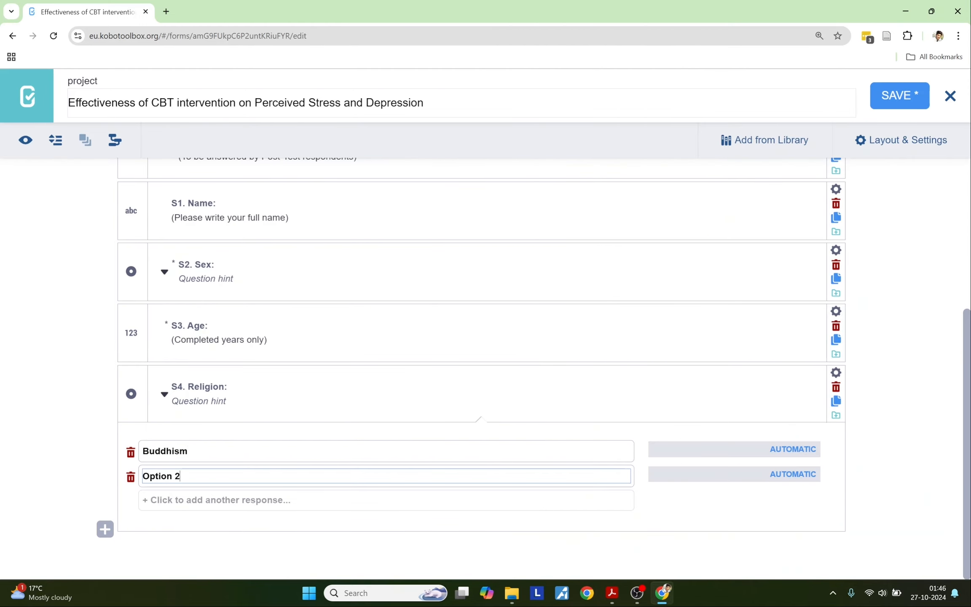
drag(180, 476, 142, 476)
key(ctrl+v)
Step: Add Hinduism and Islam as the third and fourth answer choices
key(alt+Tab)
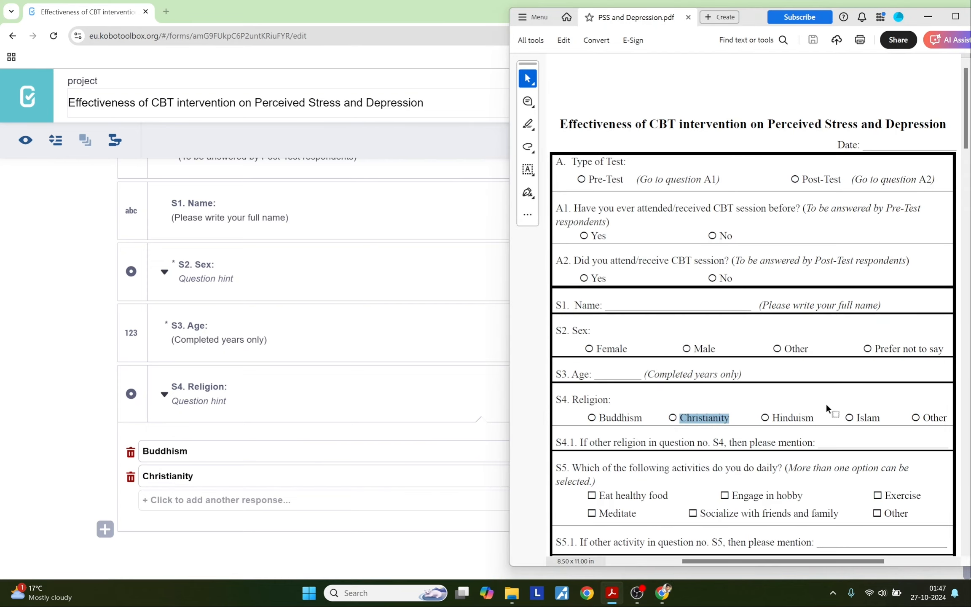
drag(816, 417, 773, 416)
key(ctrl+c)
click(216, 499)
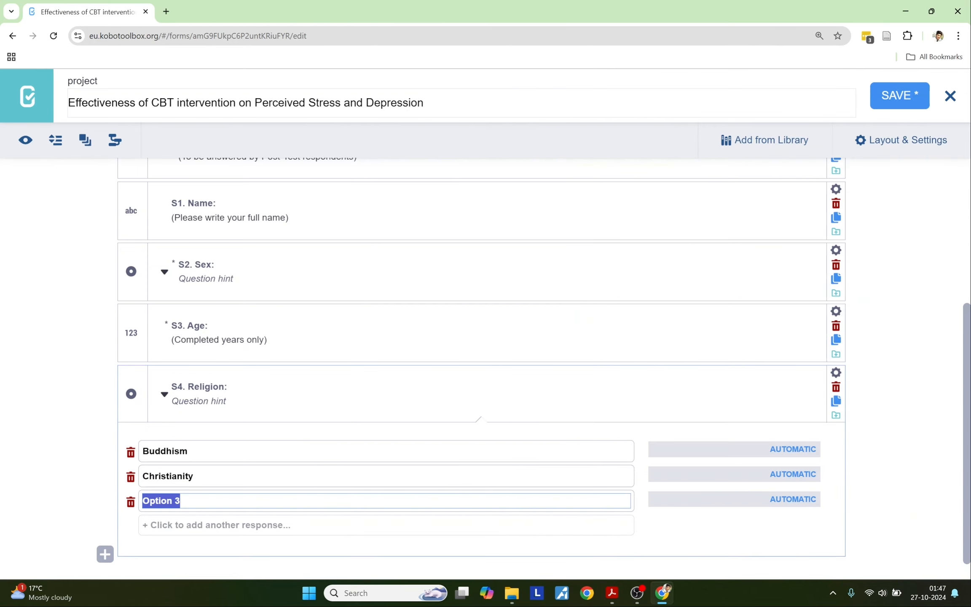
key(ctrl+v)
key(alt+Tab)
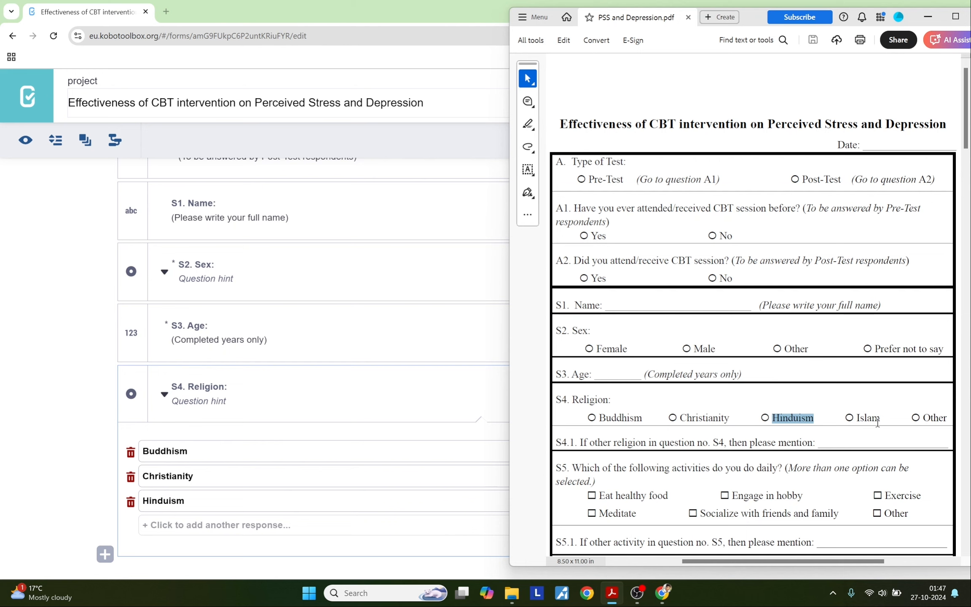
drag(881, 418, 855, 417)
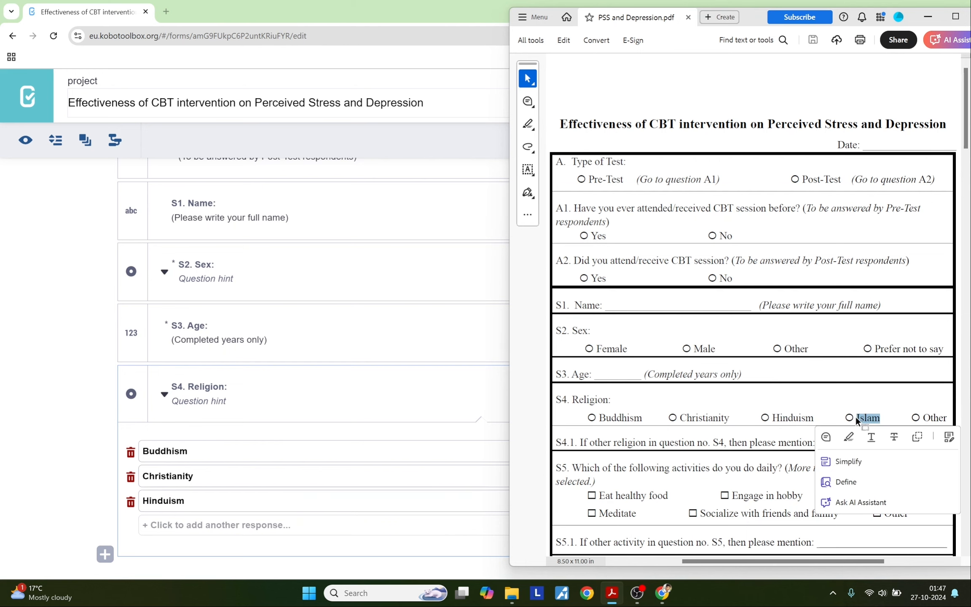
key(ctrl+c)
click(297, 525)
key(ctrl+v)
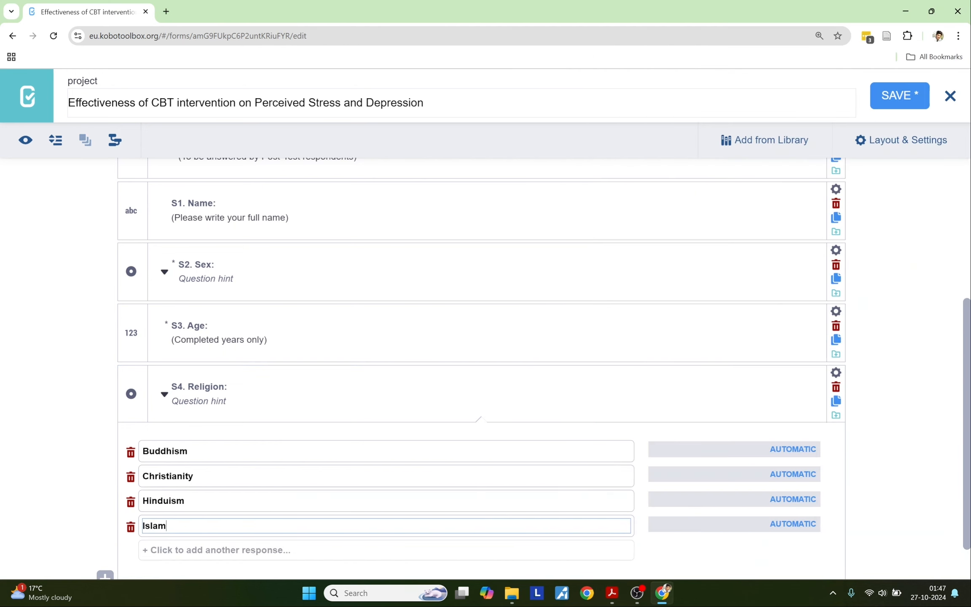
Step: Add Other as the fifth answer choice, copied from the PDF
key(alt+Tab)
drag(948, 417, 923, 416)
key(ctrl+c)
click(198, 549)
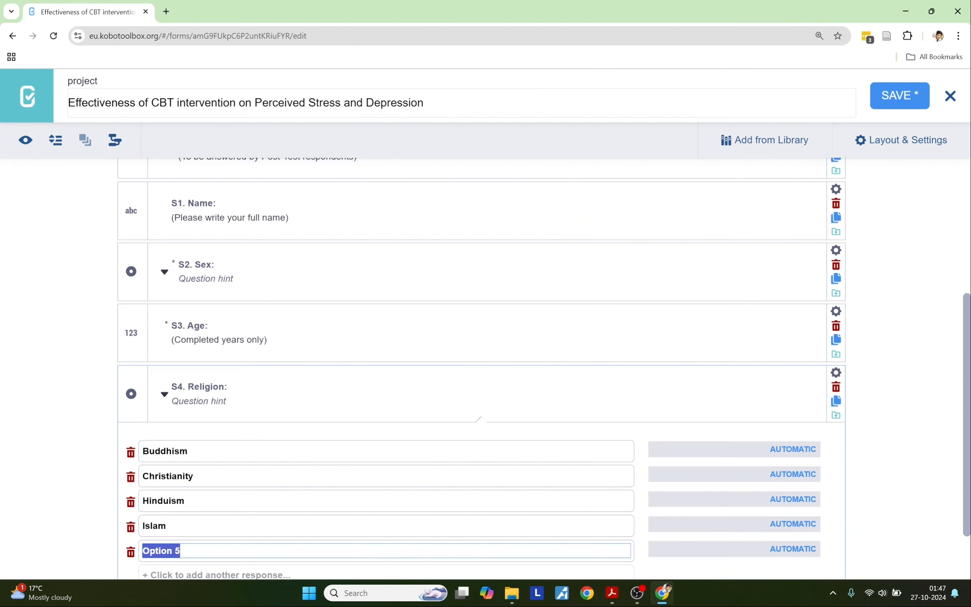
key(ctrl+v)
Step: Select the S4.1 question line in the PDF questionnaire
key(alt+Tab)
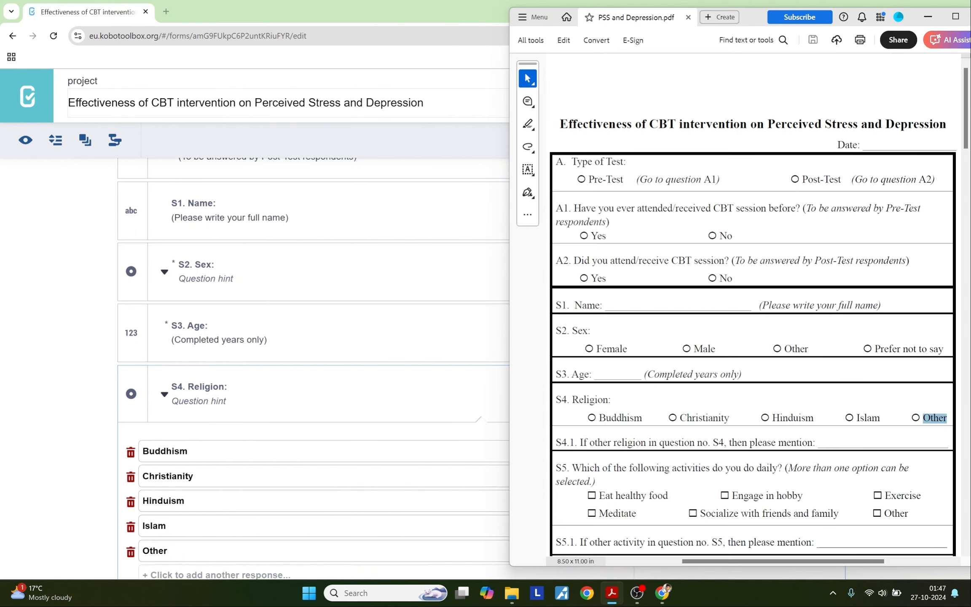
scroll(703, 467, down, 2)
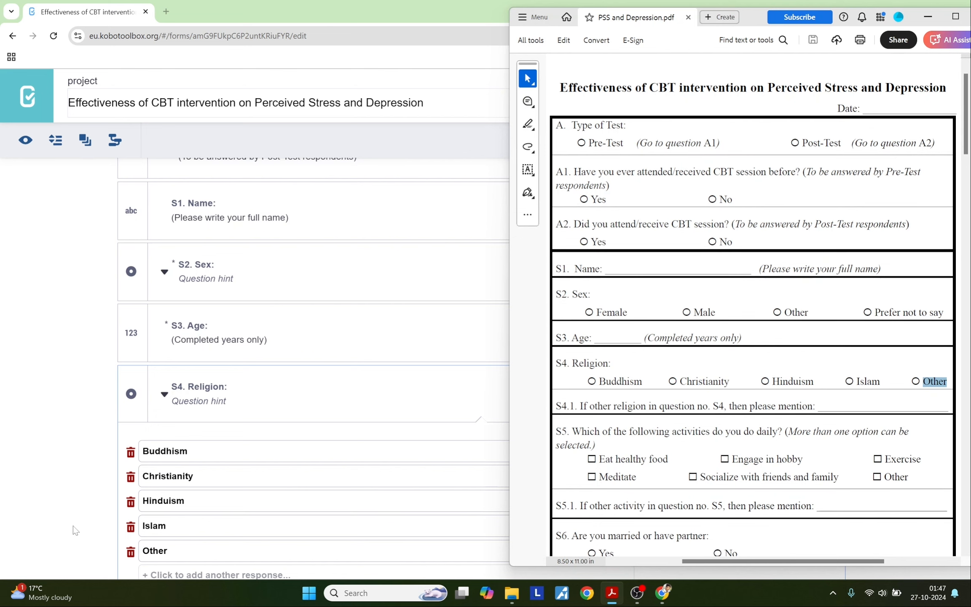
click(73, 526)
scroll(37, 525, down, 2)
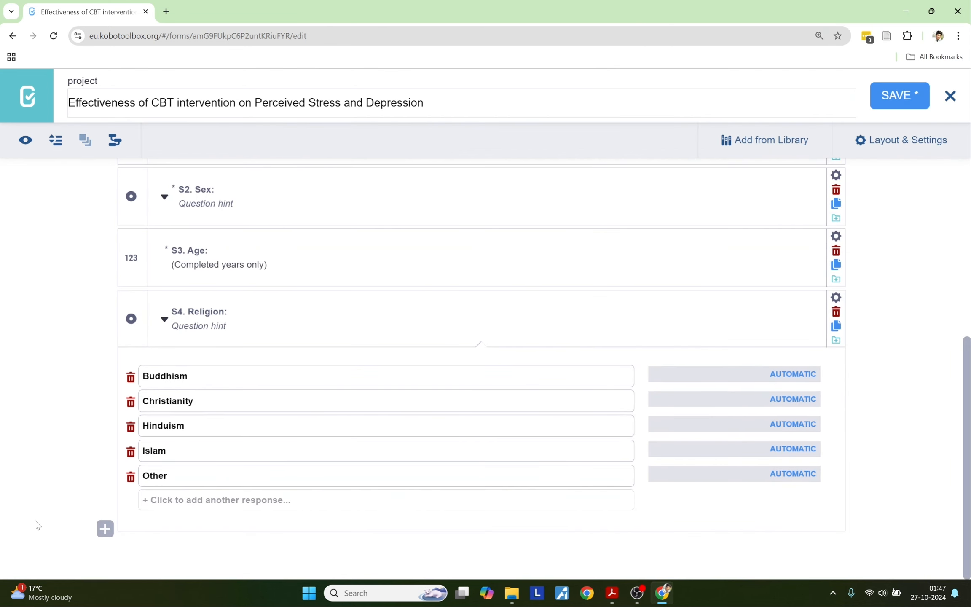
key(alt+Tab)
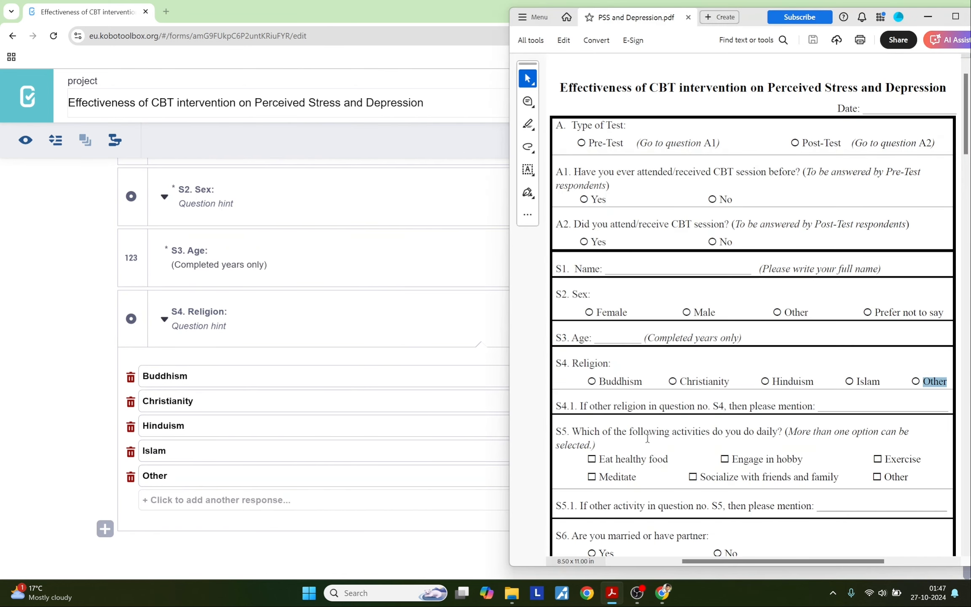
drag(817, 407, 565, 408)
Step: Add 'S4.1. If other religion in question no. S4, then please mention:' as a Text question
key(ctrl+c)
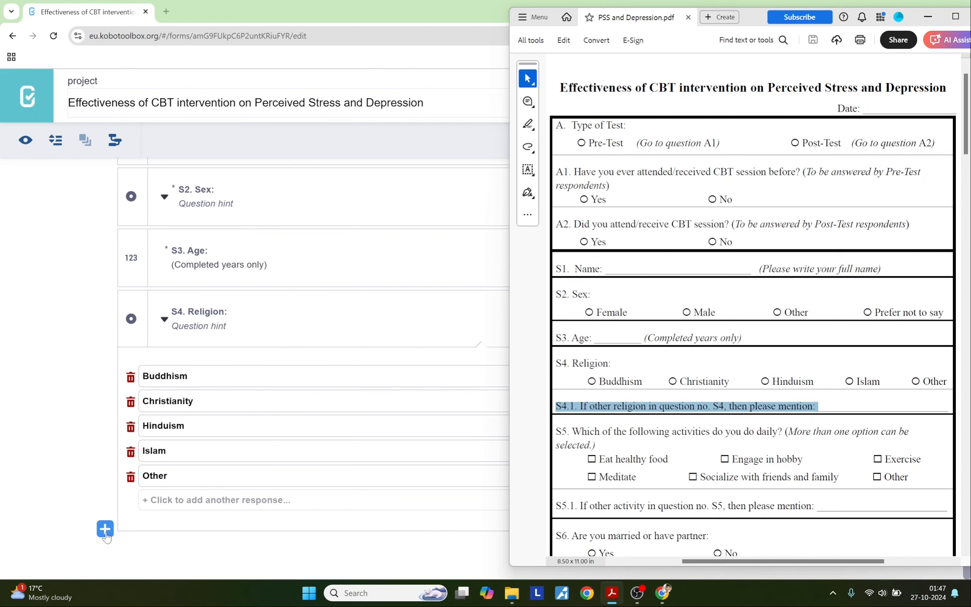
click(105, 528)
key(ctrl+v)
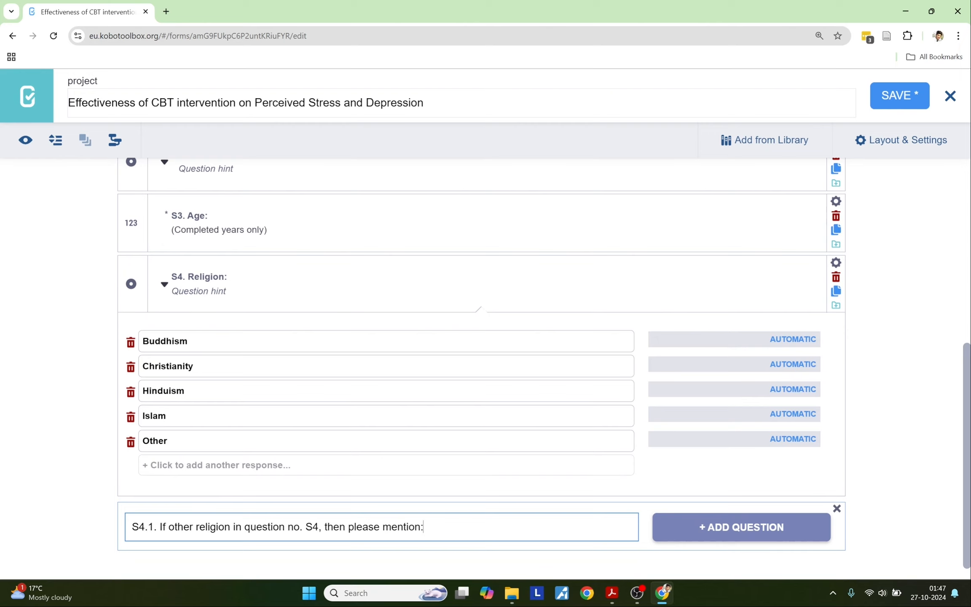
click(678, 541)
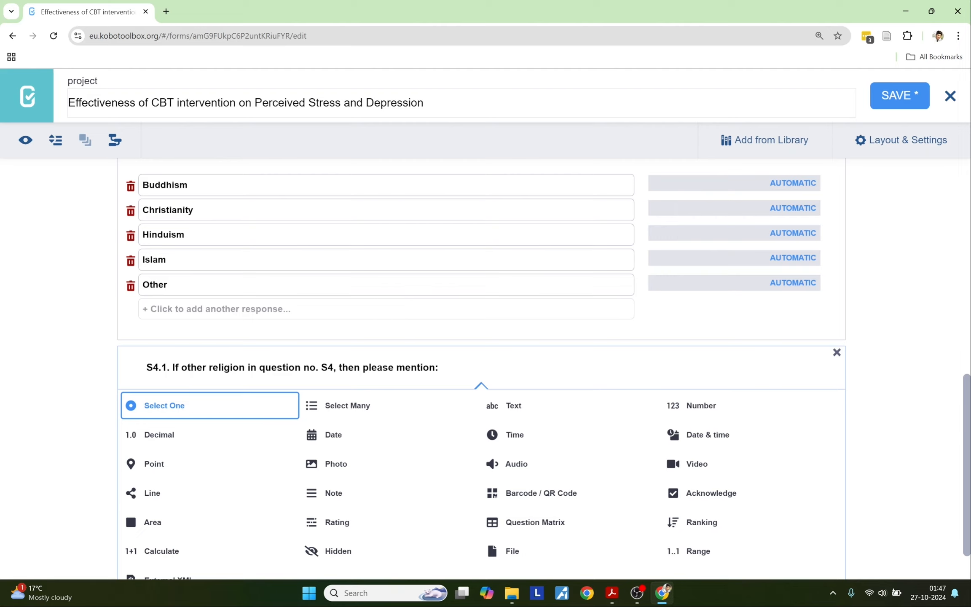
click(511, 414)
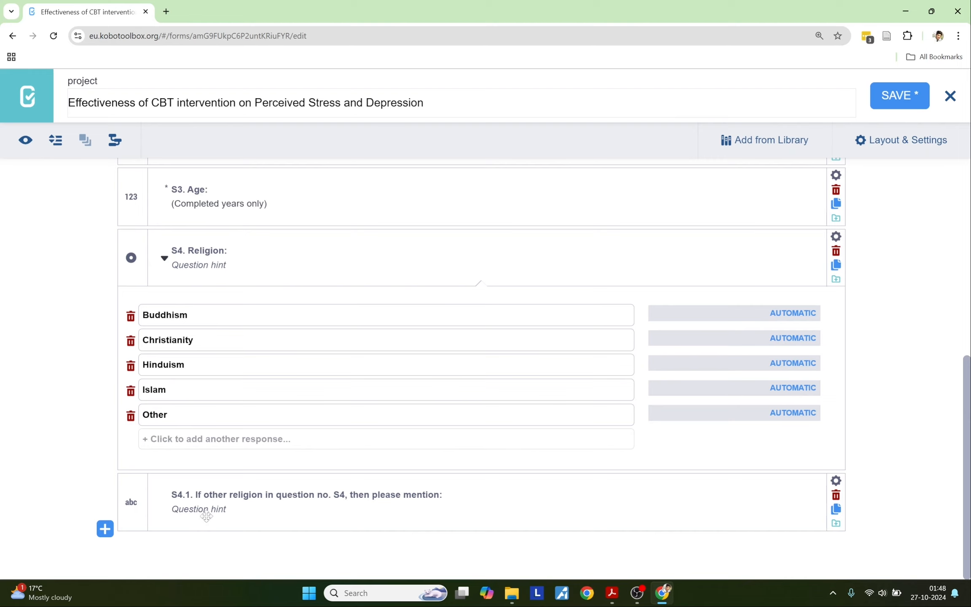
Step: Give S4.1 the skip logic condition S4. Religion: = Other and close its settings
click(835, 481)
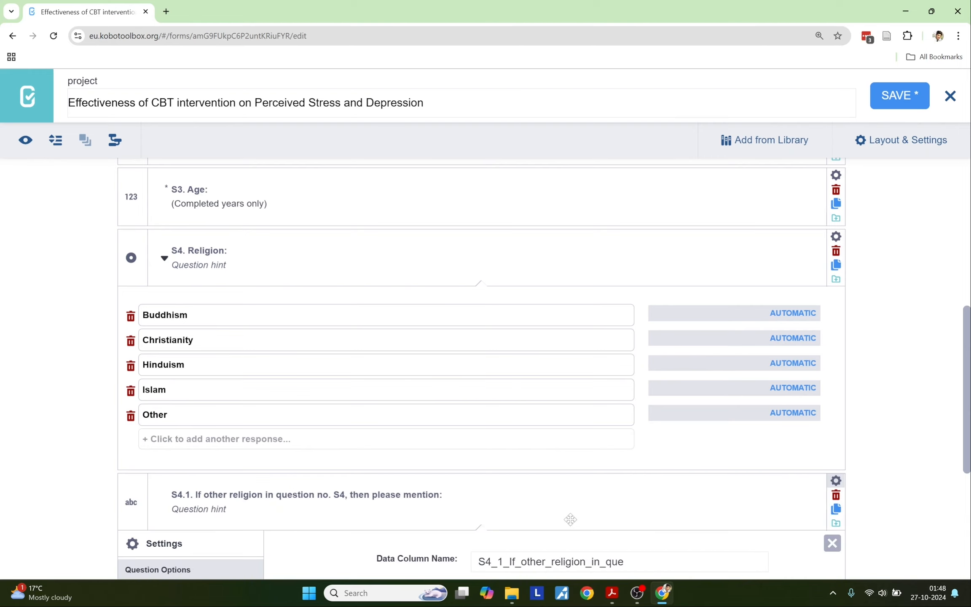
scroll(568, 518, down, 4)
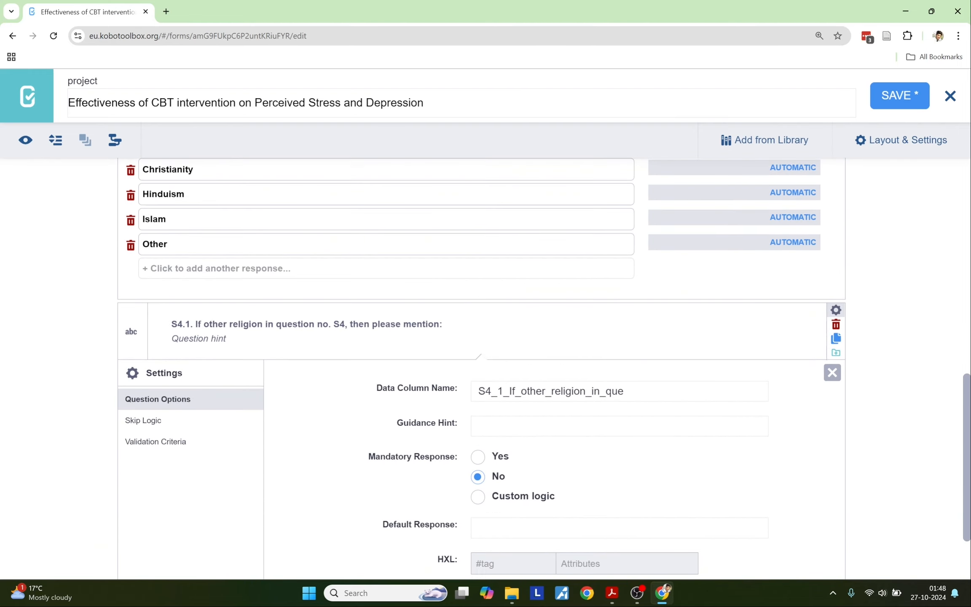
click(155, 426)
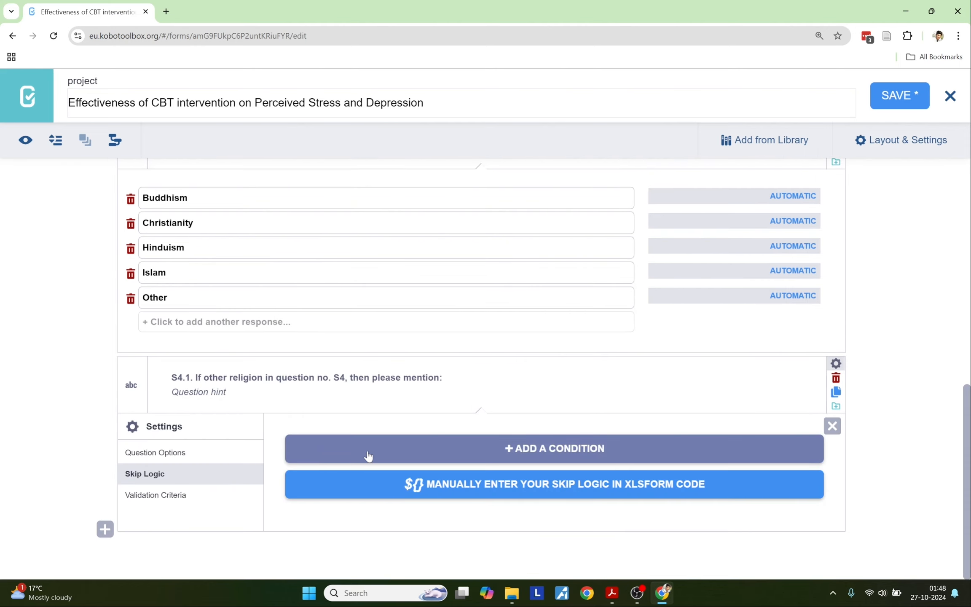
scroll(369, 455, up, 1)
scroll(370, 456, down, 1)
click(394, 458)
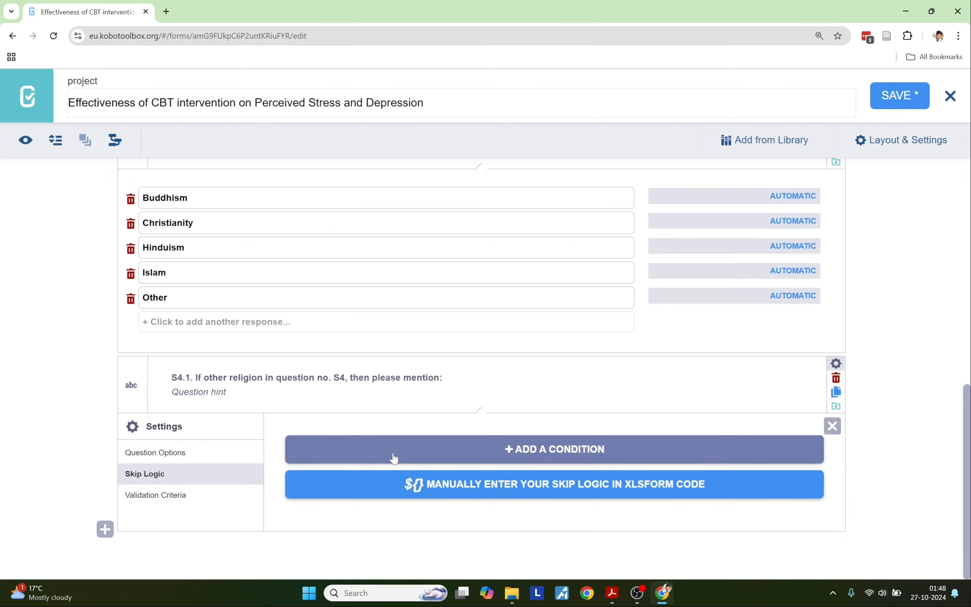
click(371, 480)
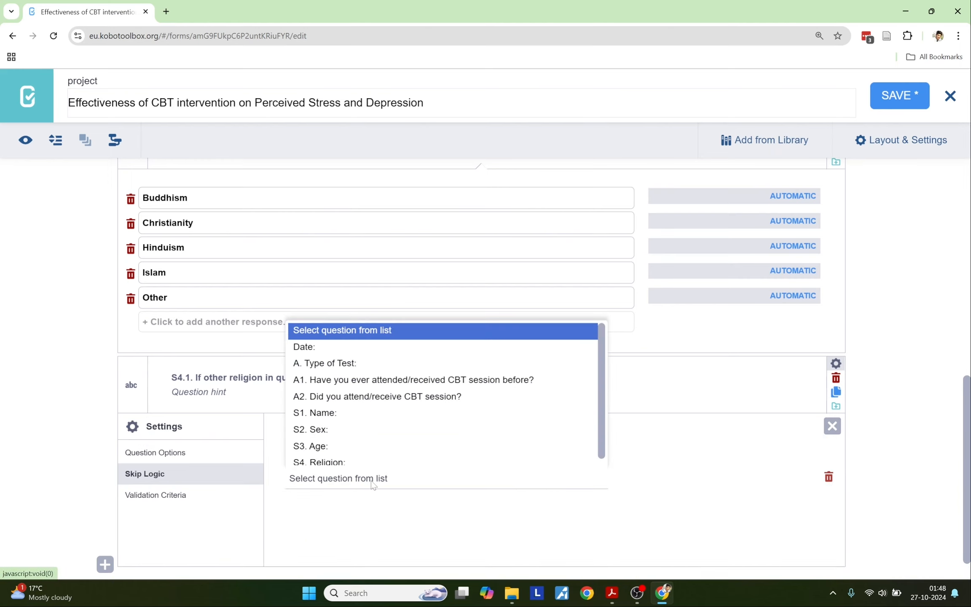
click(346, 455)
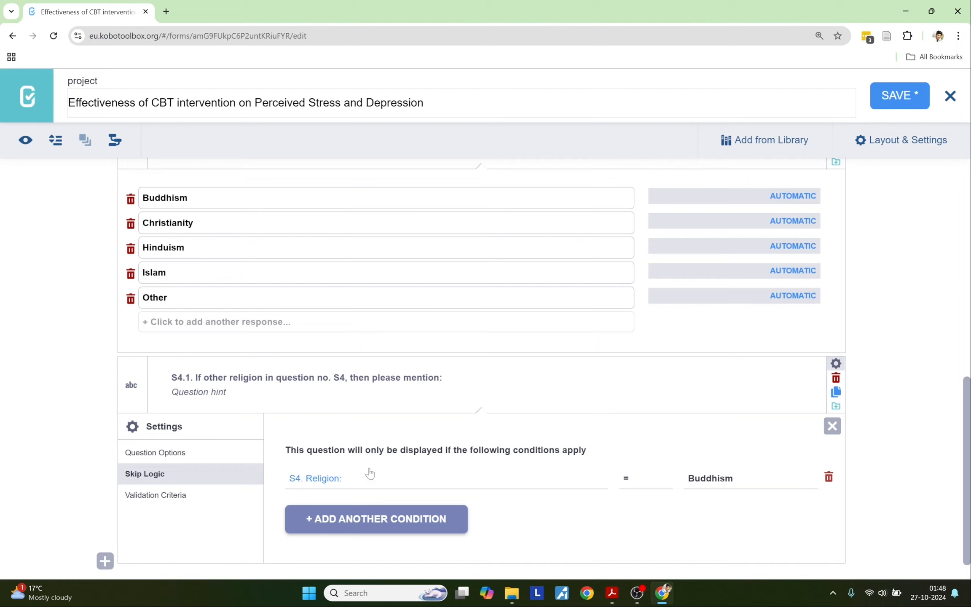
click(688, 484)
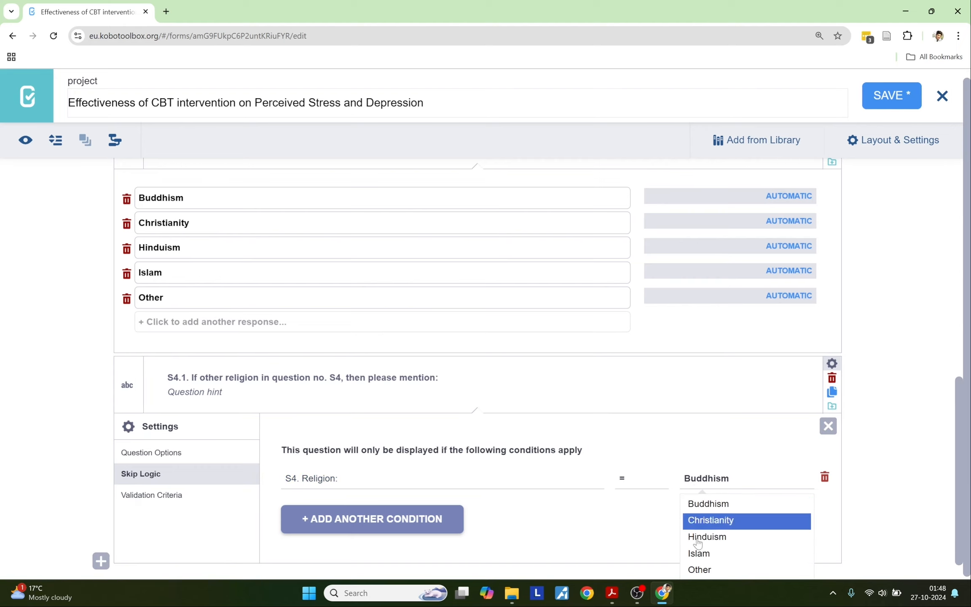
click(703, 569)
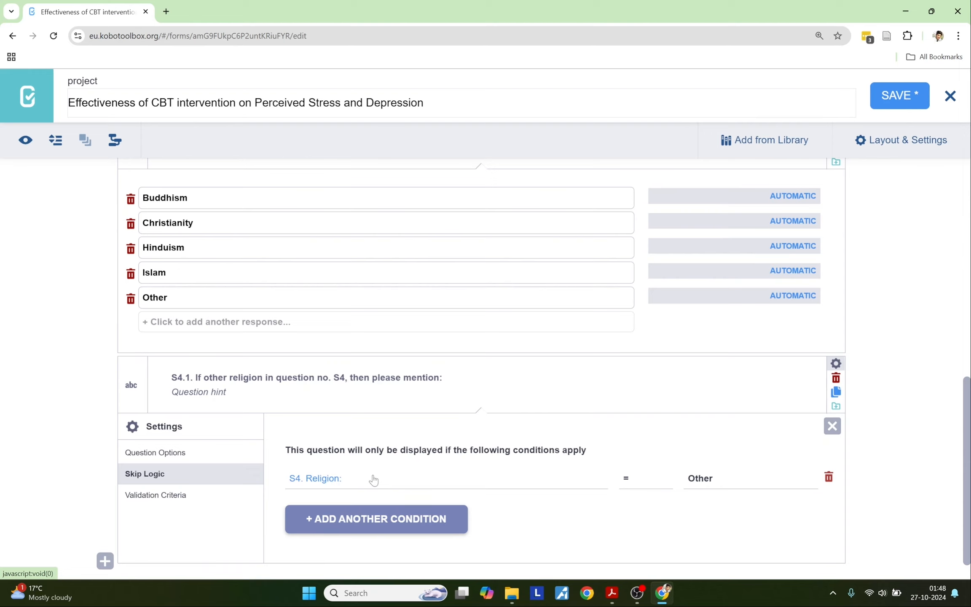
click(834, 364)
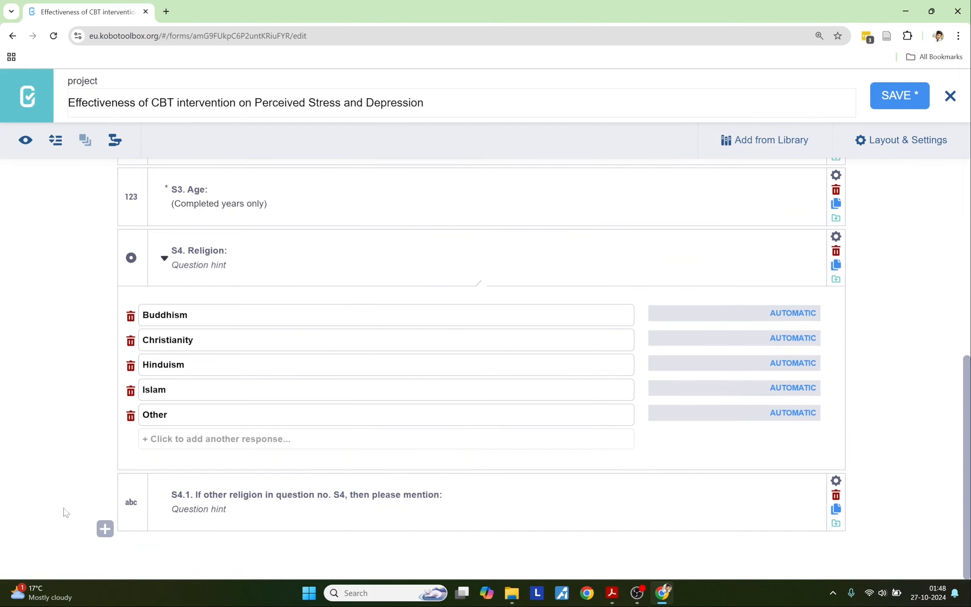
Step: Start a new question labelled 'S5. Which of the following activities do you do daily?'
key(alt+Tab)
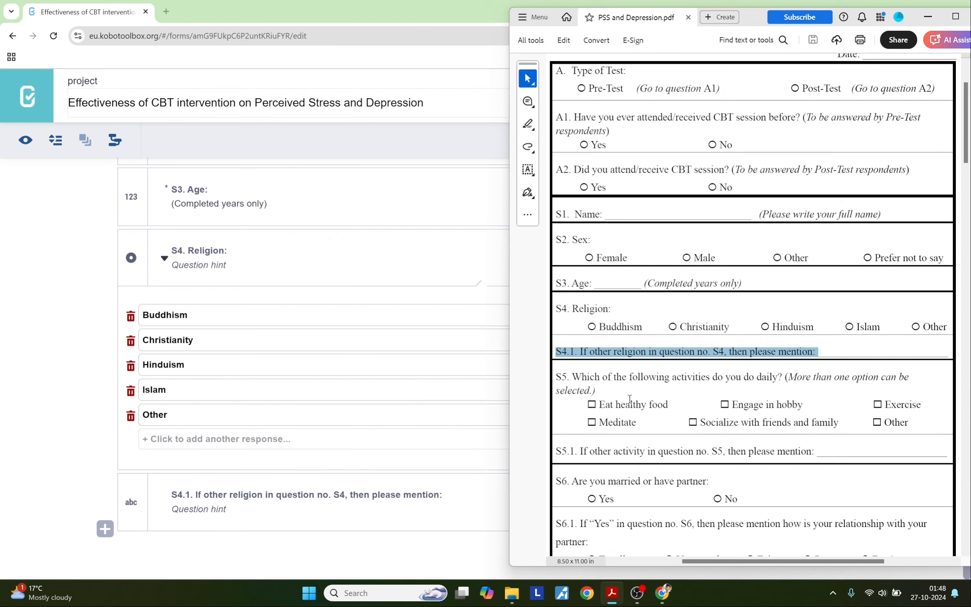
click(785, 376)
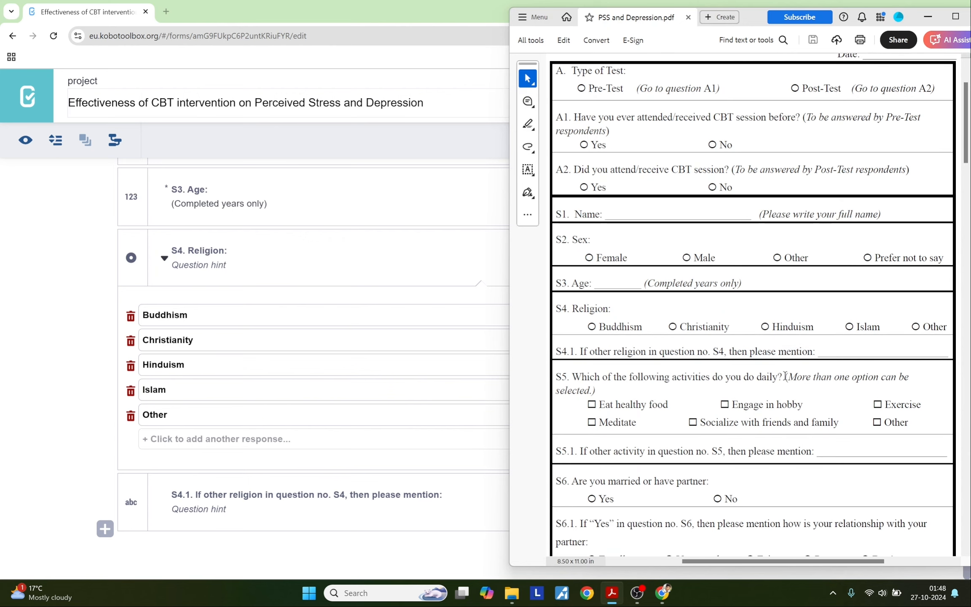
drag(785, 377, 562, 385)
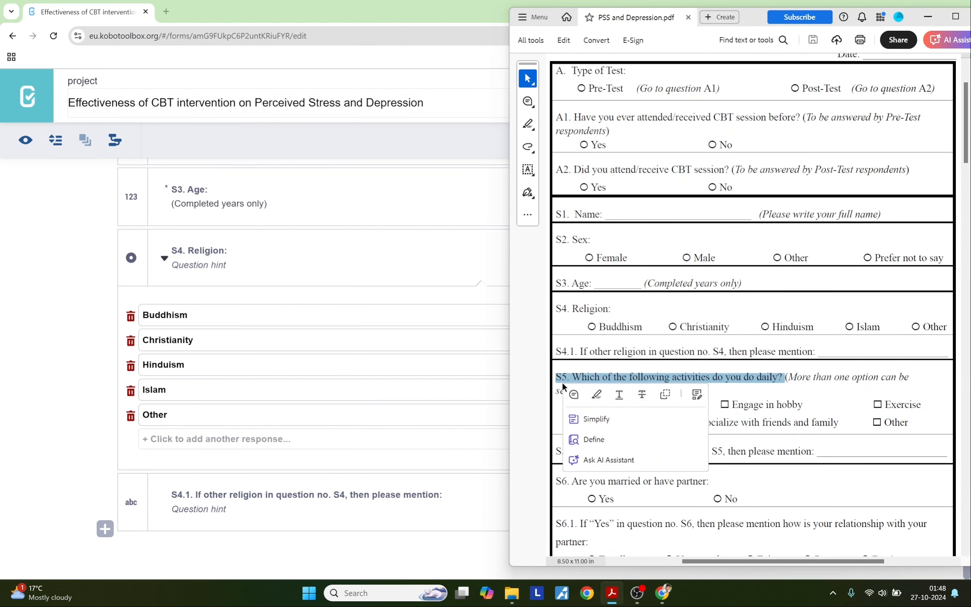
click(104, 528)
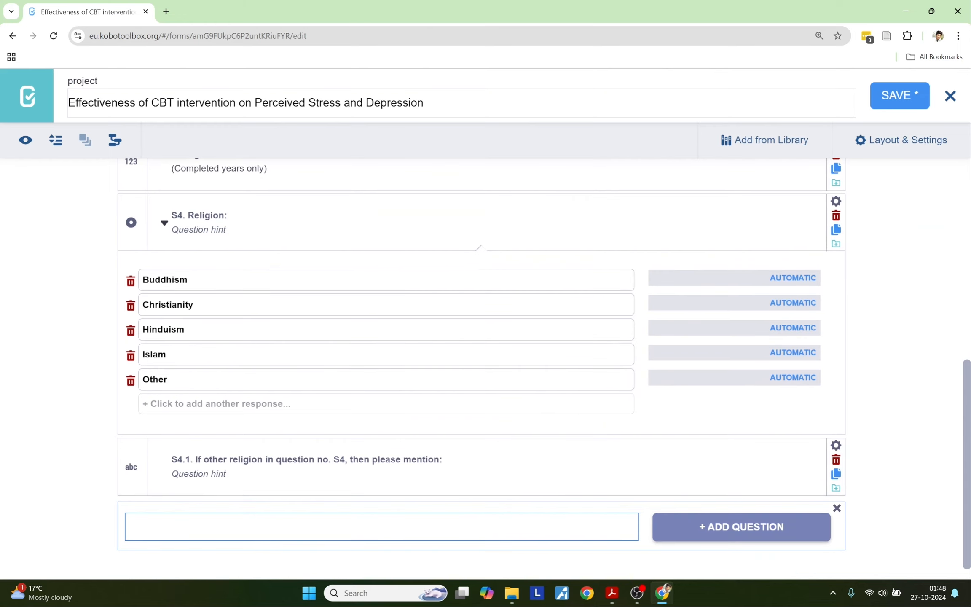
key(ctrl+v)
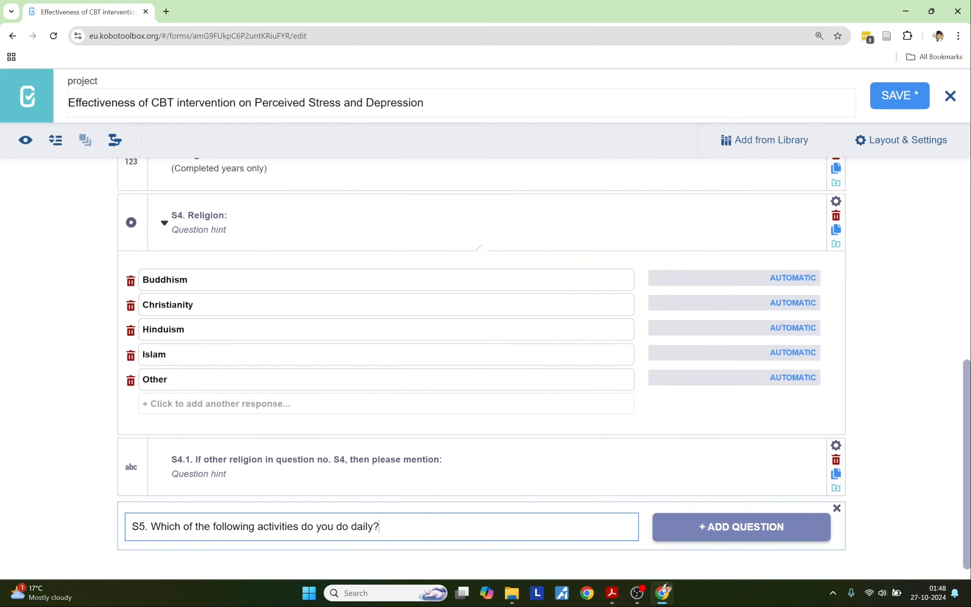
Step: Create S5 as a Select Many question
click(611, 592)
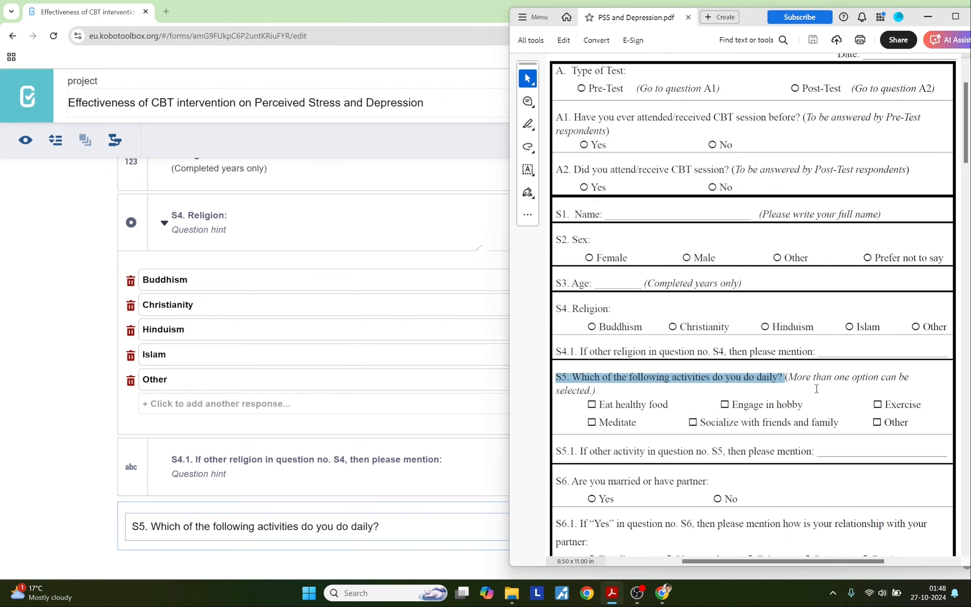
click(806, 382)
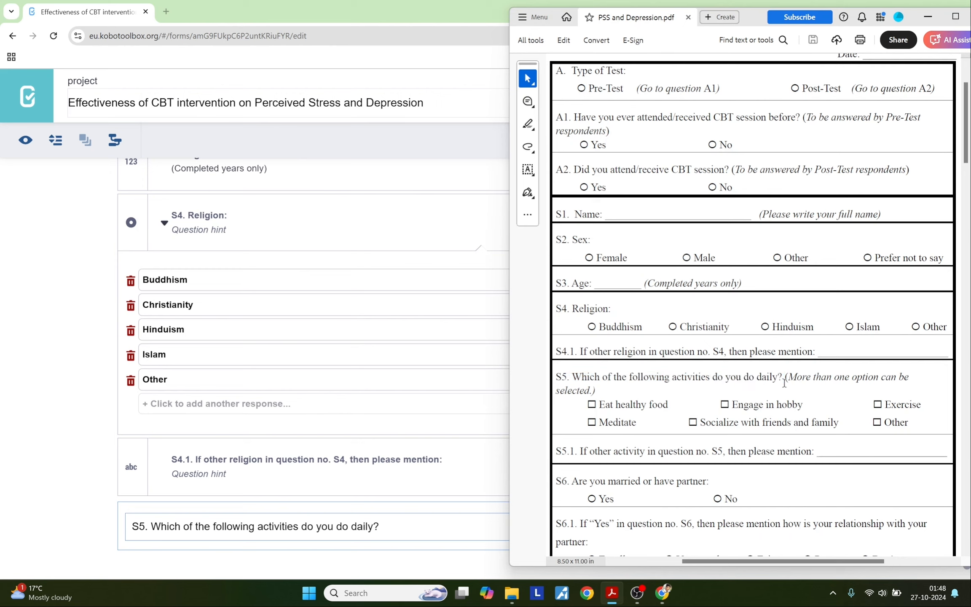
drag(784, 377, 599, 391)
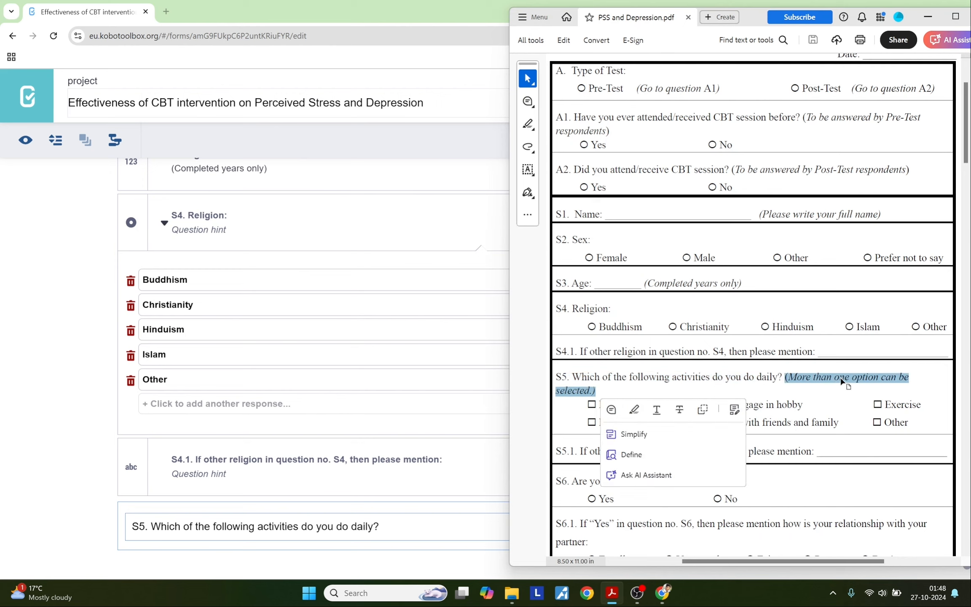
click(609, 392)
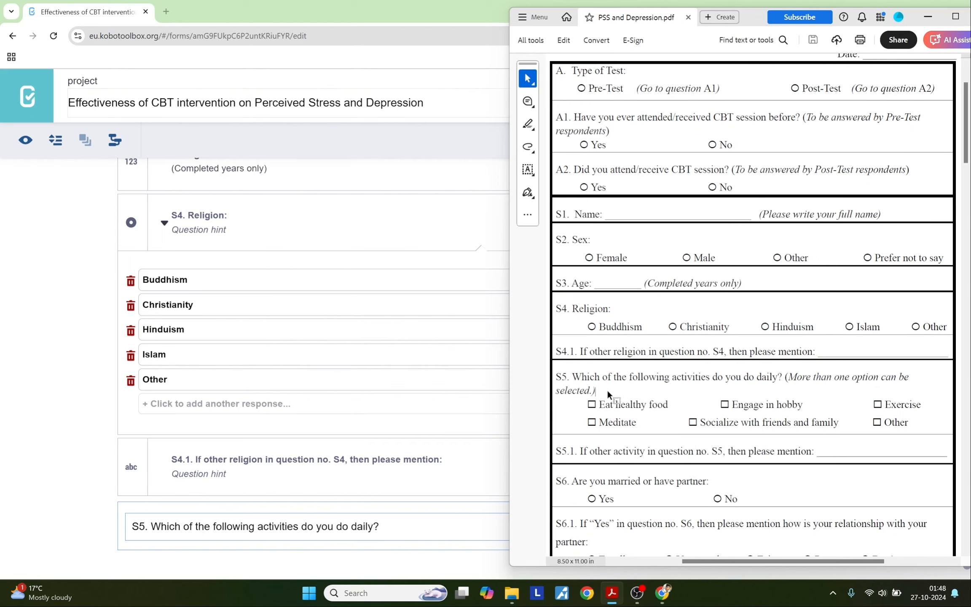
click(39, 465)
click(714, 526)
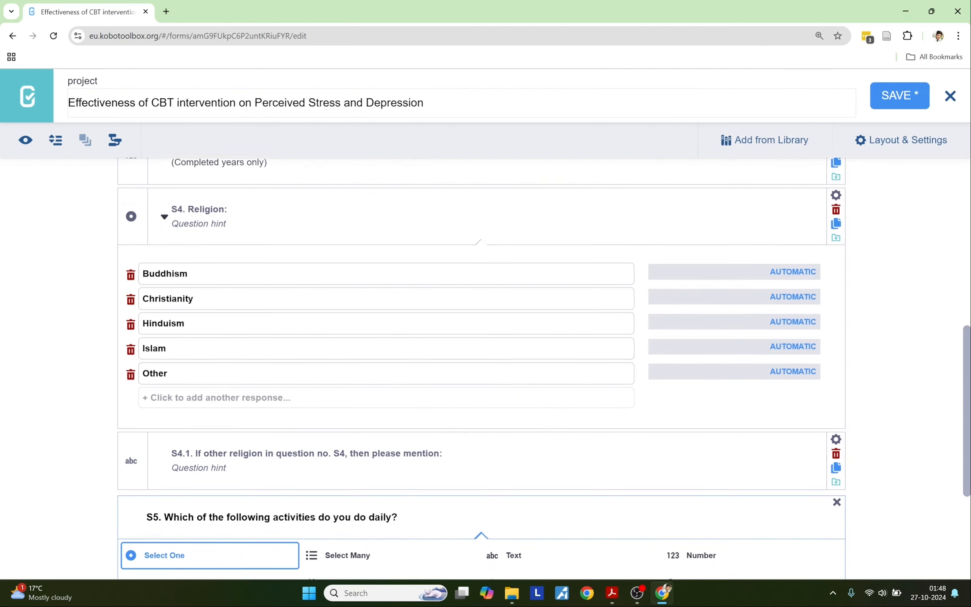
scroll(347, 461, down, 5)
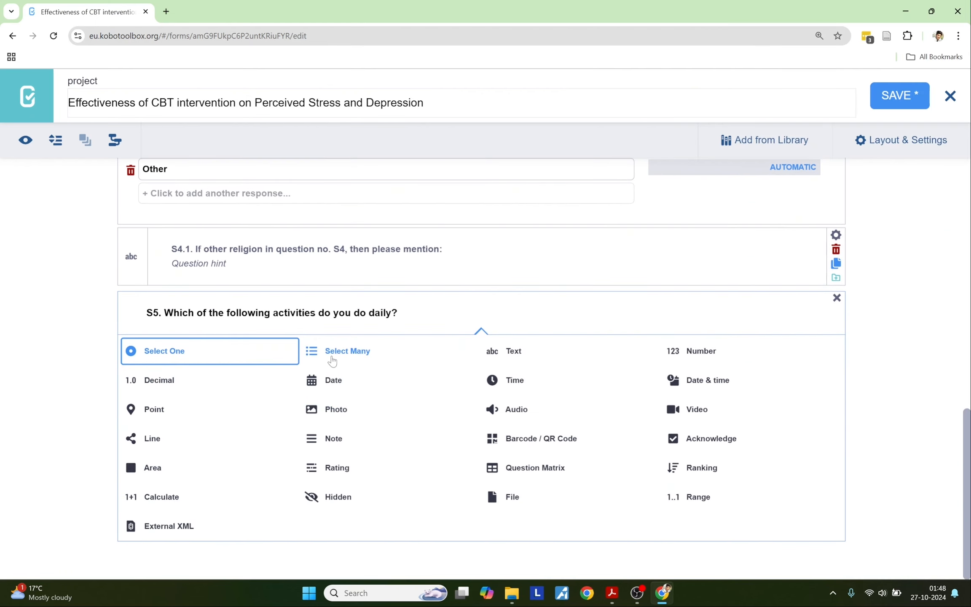
click(332, 353)
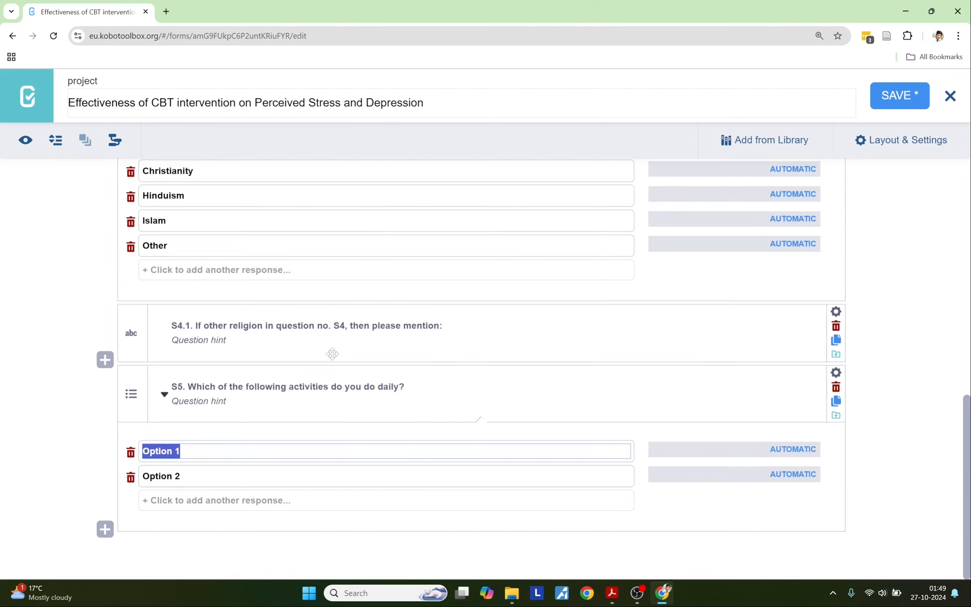
Step: Replace Option 1 and Option 2 with 'Eat healthy food' and 'Engage in hobby'
key(alt+Tab)
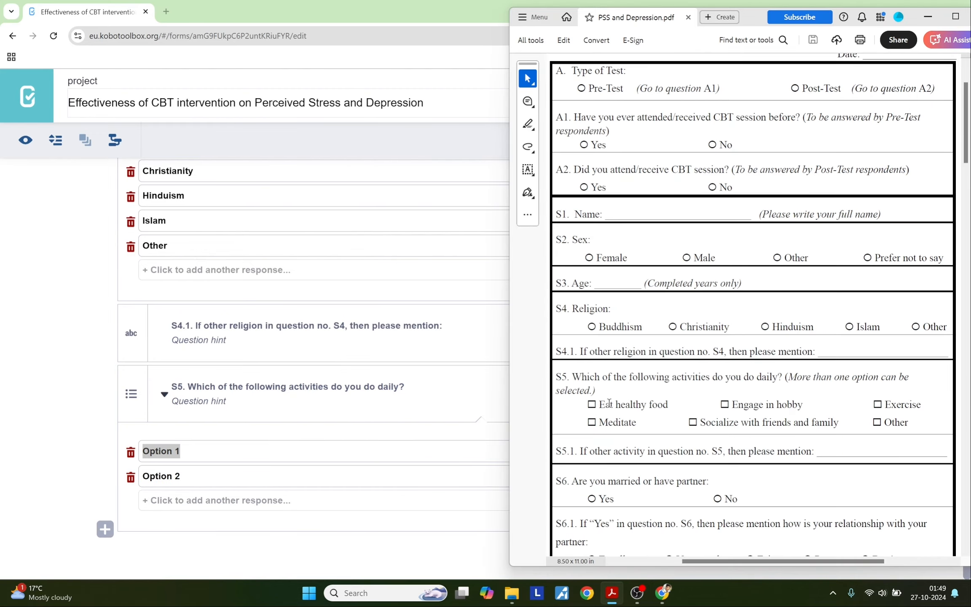
drag(601, 404, 660, 405)
key(ctrl+c)
key(alt+Tab)
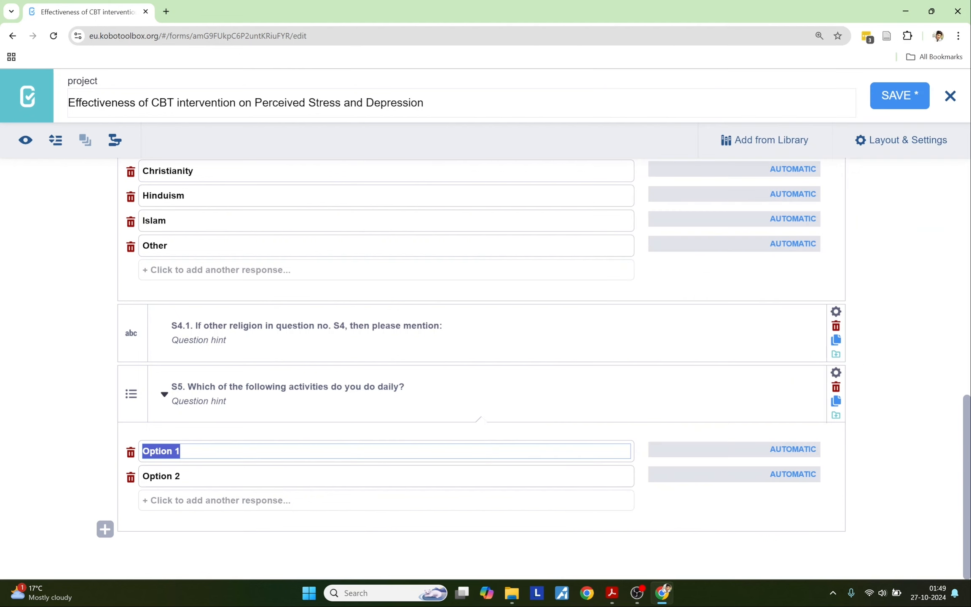
key(ctrl+v)
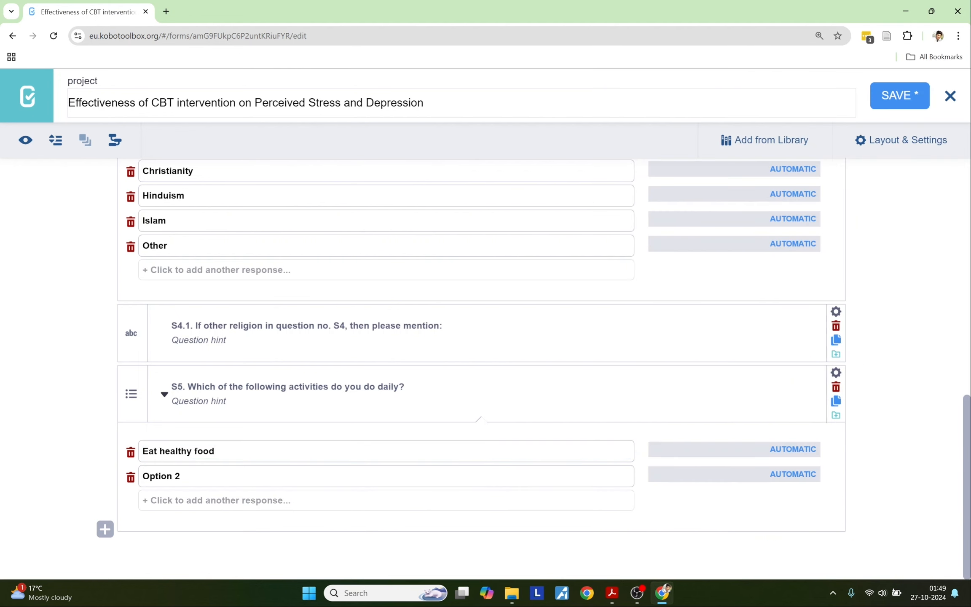
key(alt+Tab)
drag(732, 405, 799, 407)
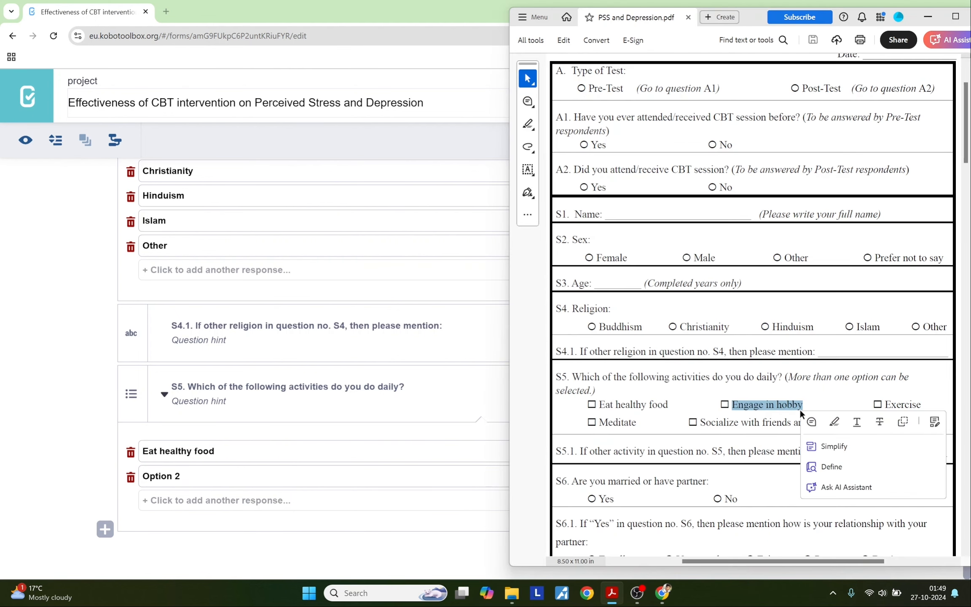
key(ctrl+c)
key(alt+Tab)
key(shift+Left)
key(shift+Left)
key(shift+Left)
key(shift+Left)
key(shift+Left)
key(shift+Left)
key(shift+Left)
key(shift+Left)
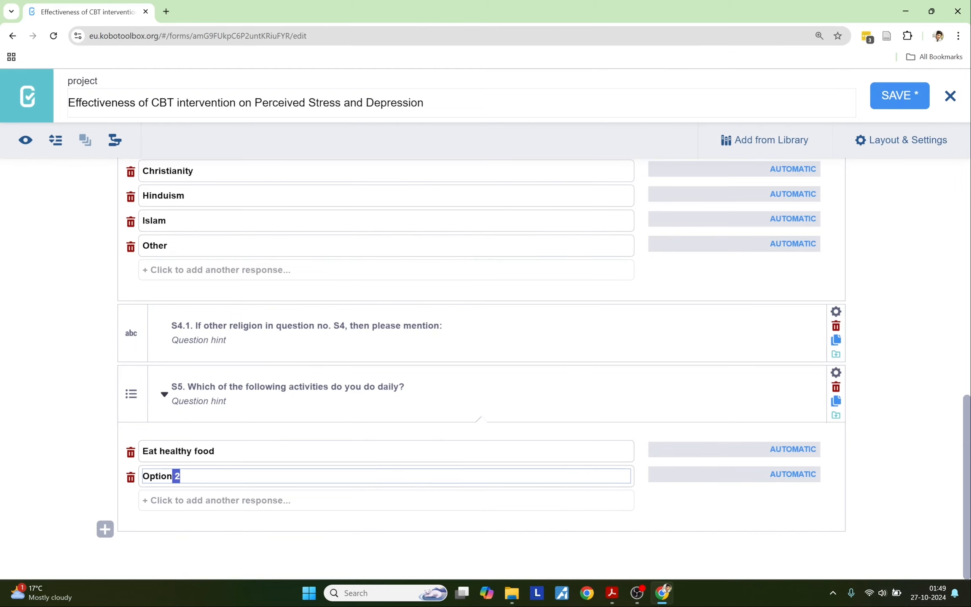
key(ctrl+v)
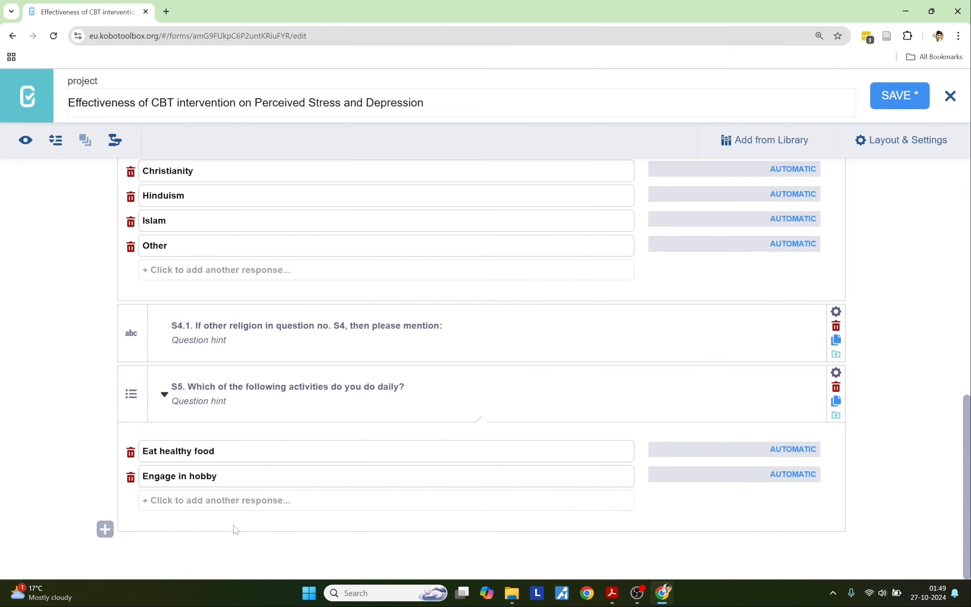
Step: Add 'Exercise' and 'Meditate' as the third and fourth S5 responses
key(alt+Tab)
drag(888, 403, 935, 404)
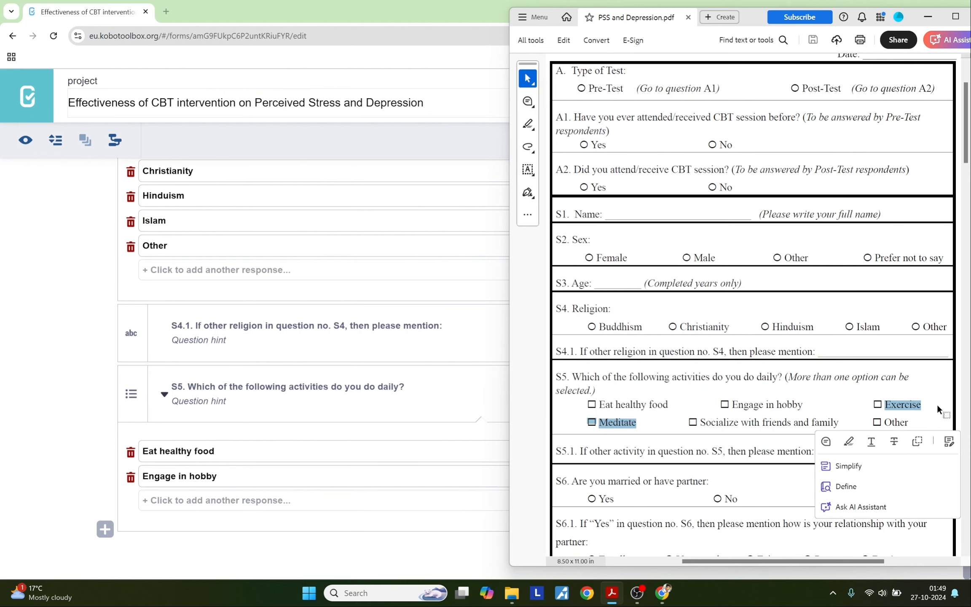
key(ctrl+c)
click(204, 501)
click(205, 501)
key(ctrl+v)
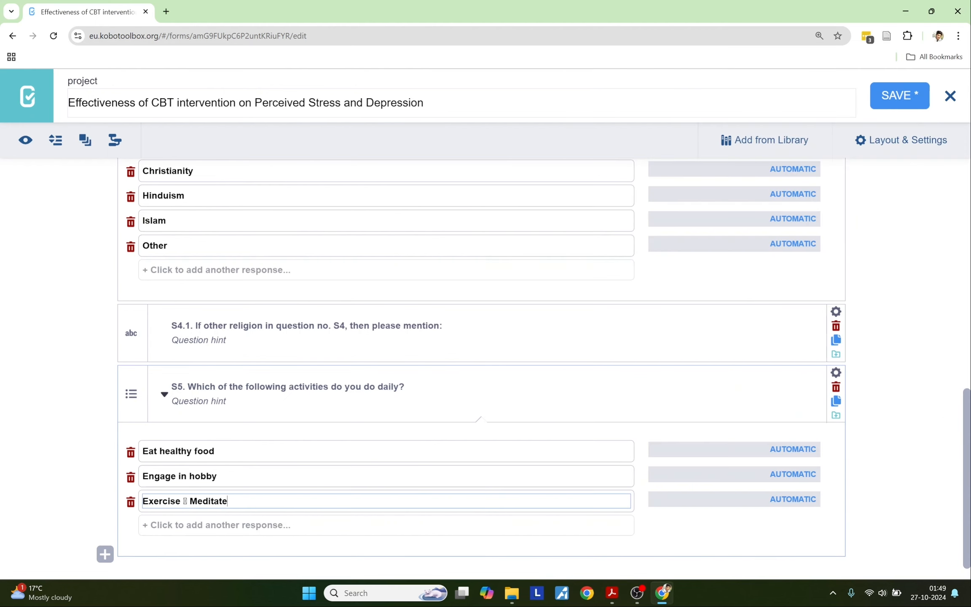
key(shift+End)
key(BackSpace)
click(205, 524)
key(ctrl+v)
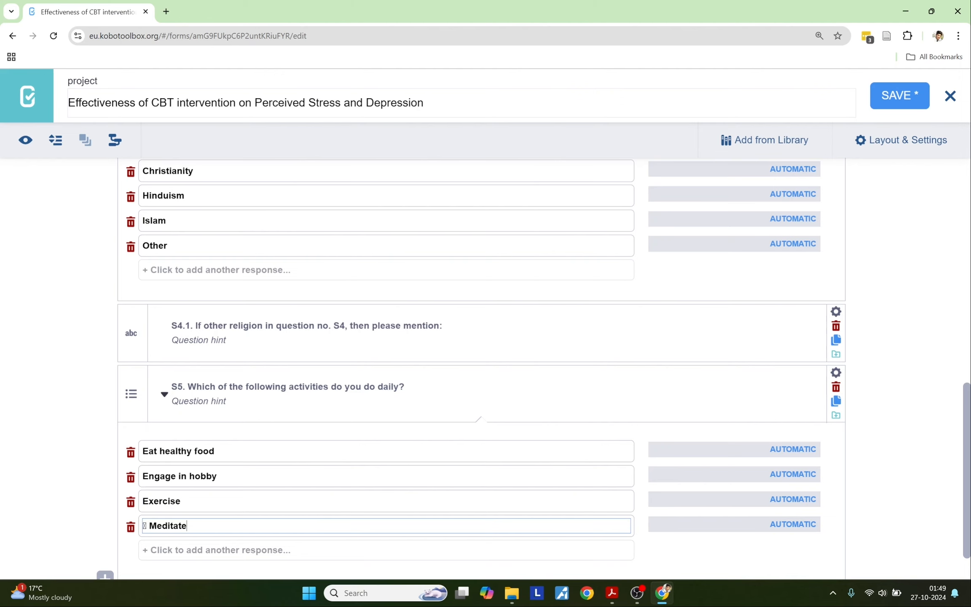
key(BackSpace)
key(BackSpace)
click(184, 501)
Step: Add 'Socialize with friends and family' and 'Other', then copy the PDF's multiple-selection note
key(alt+Tab)
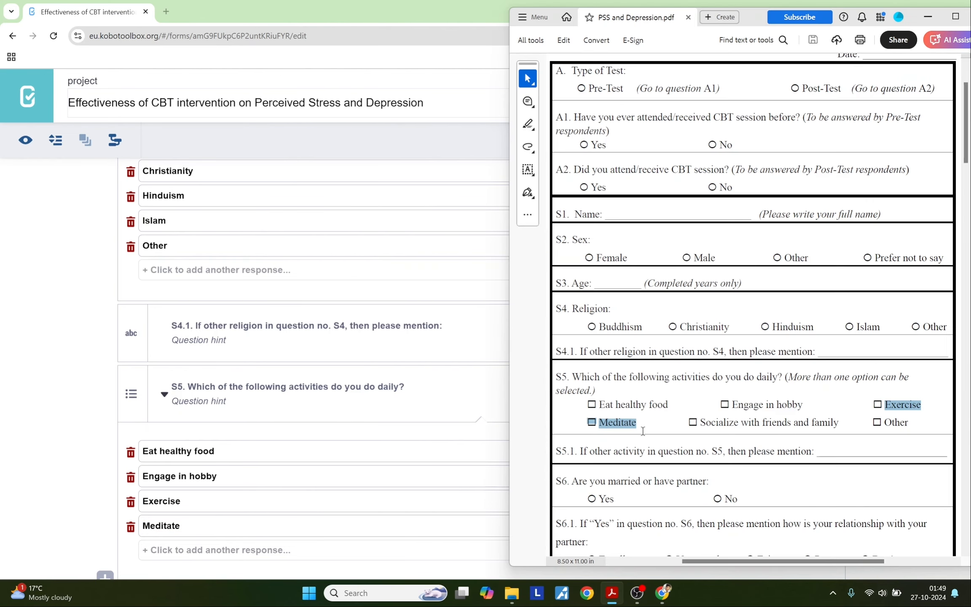
drag(700, 422, 838, 423)
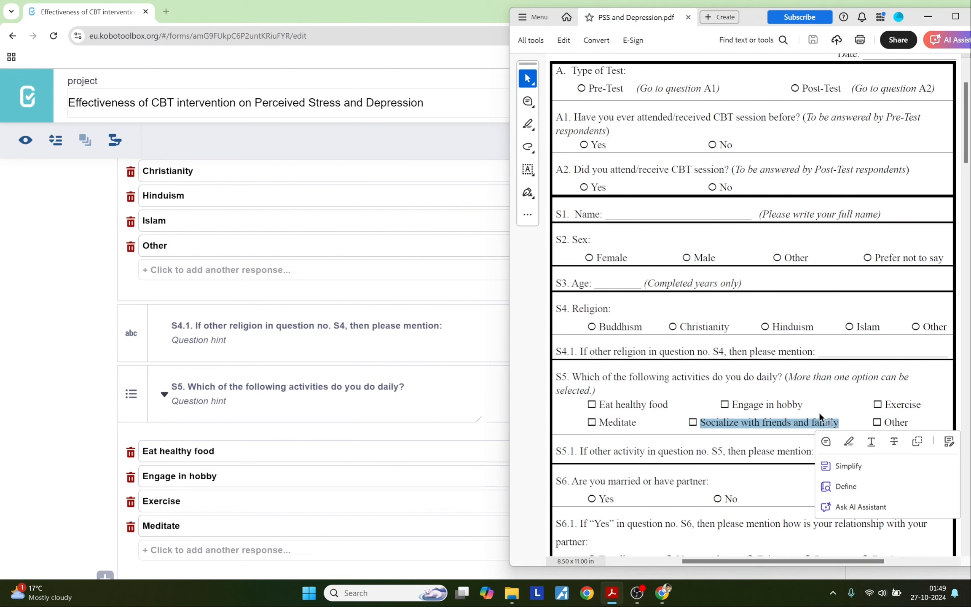
click(210, 550)
key(ctrl+v)
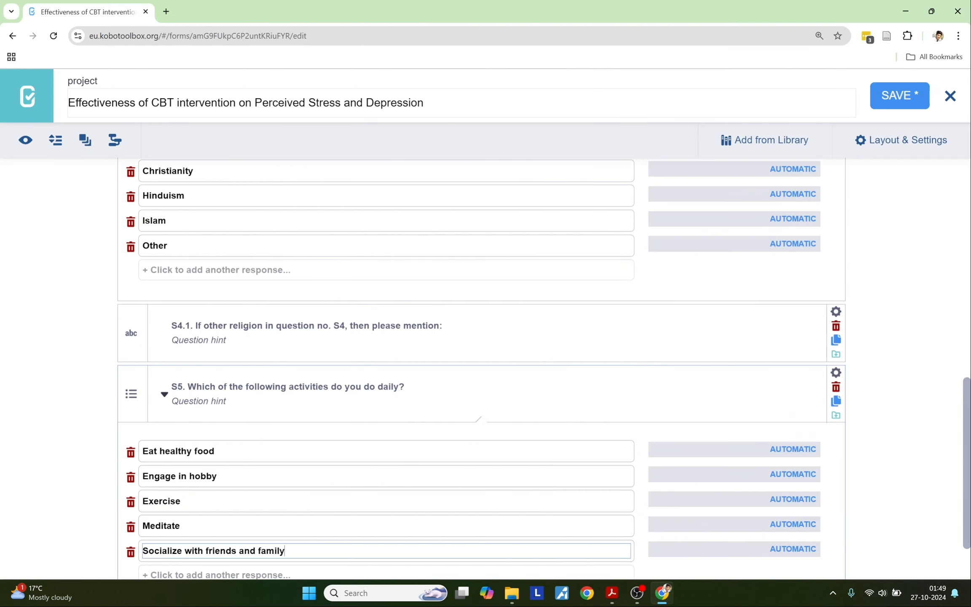
key(alt+Tab)
drag(883, 422, 908, 421)
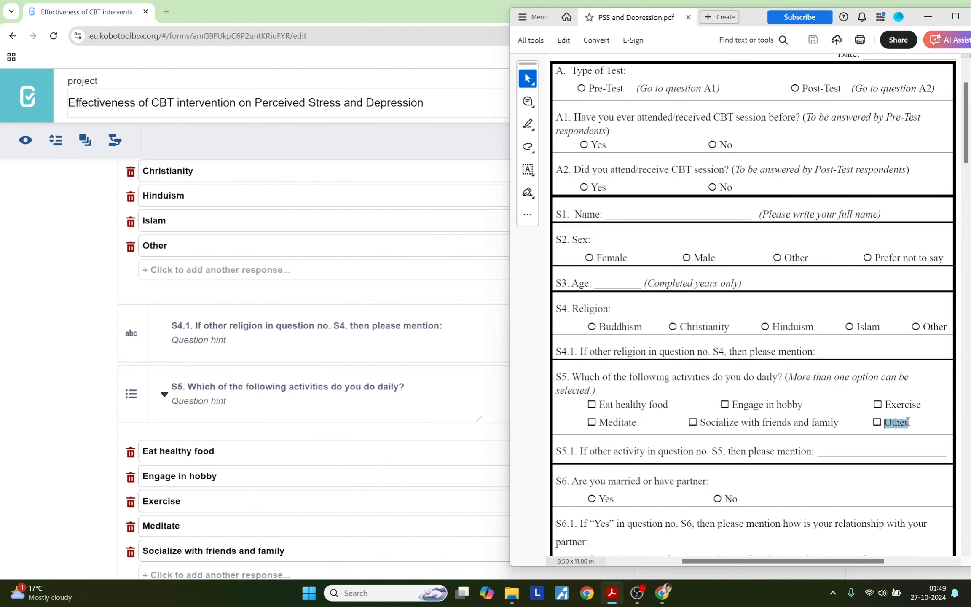
click(258, 575)
scroll(230, 490, down, 3)
key(ctrl+v)
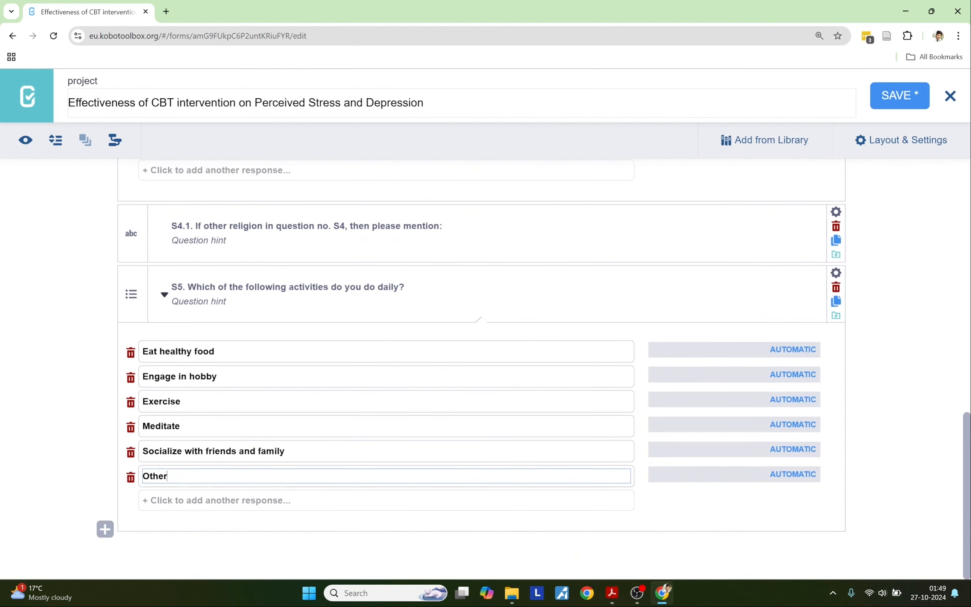
key(alt+Tab)
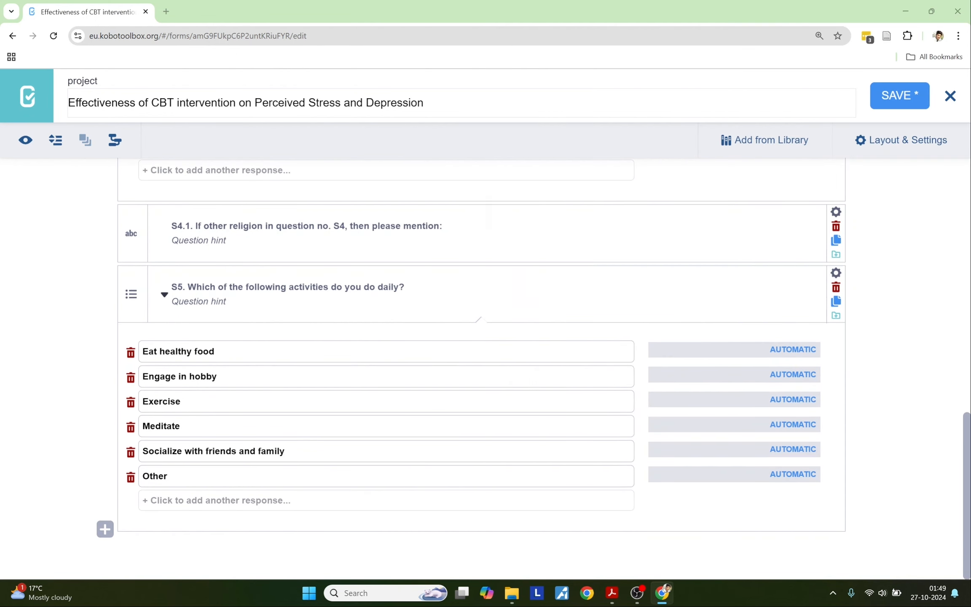
drag(786, 377, 601, 391)
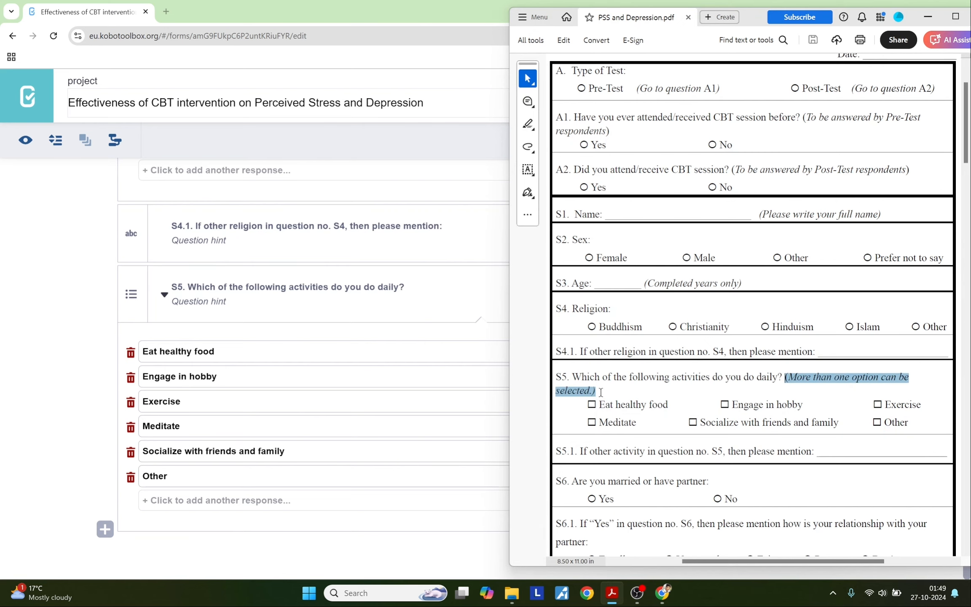
key(ctrl+c)
Step: Set S5's hint to '(More than one option can be selected.)' and Mandatory Response to Yes
key(alt+Tab)
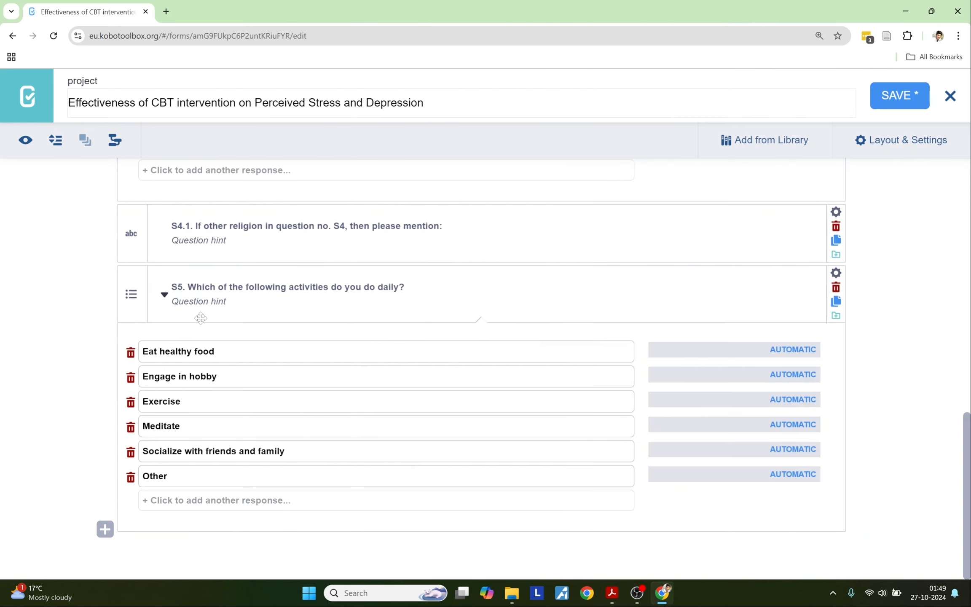
click(200, 301)
key(ctrl+v)
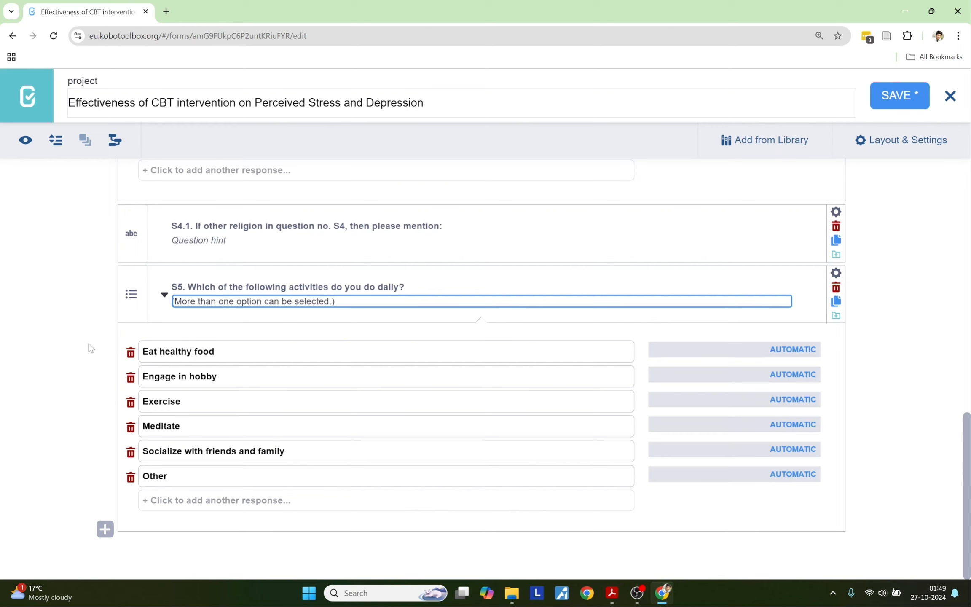
click(835, 273)
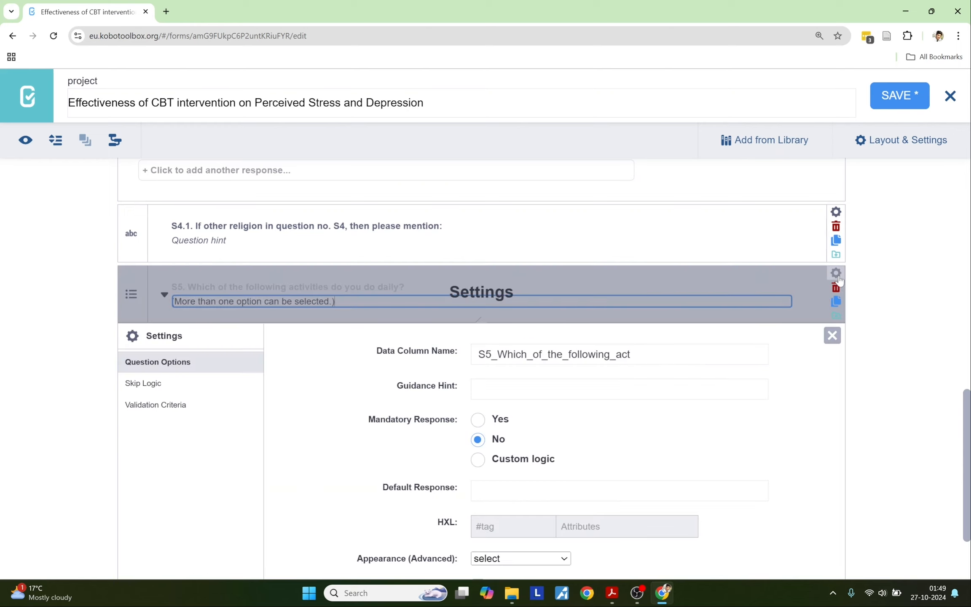
click(499, 419)
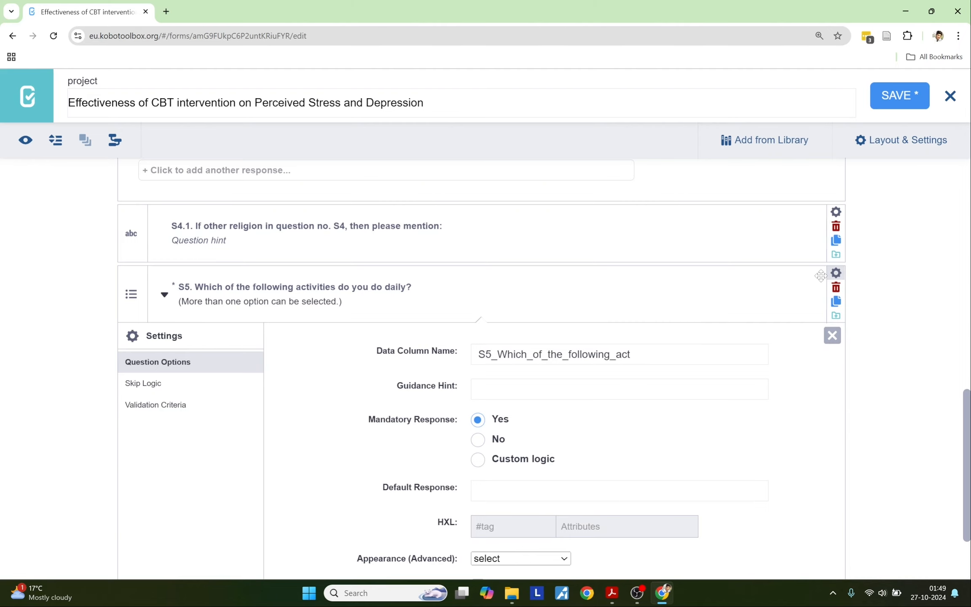
click(835, 273)
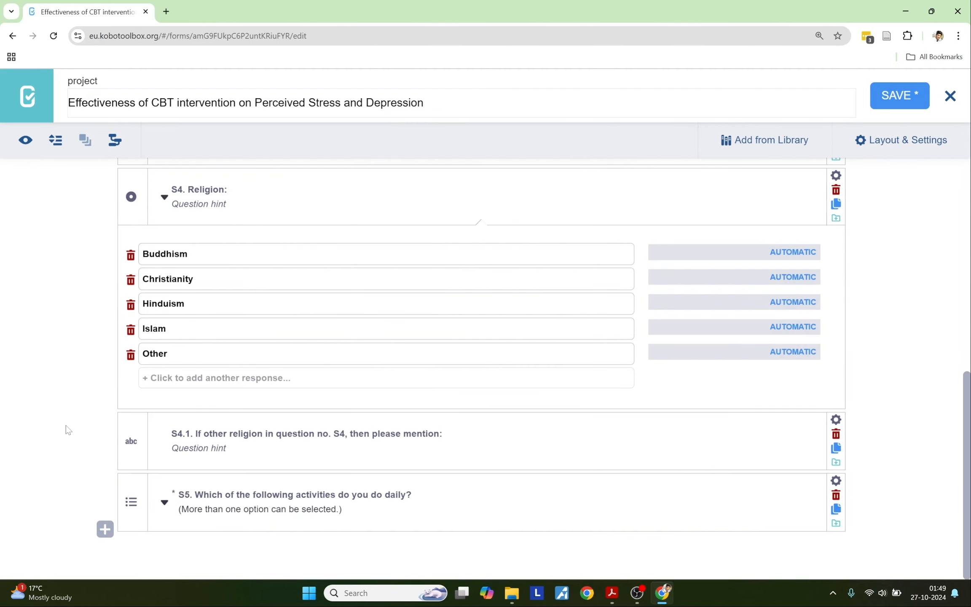
Step: Select the S5.1 question line in the PDF questionnaire
key(alt+Tab)
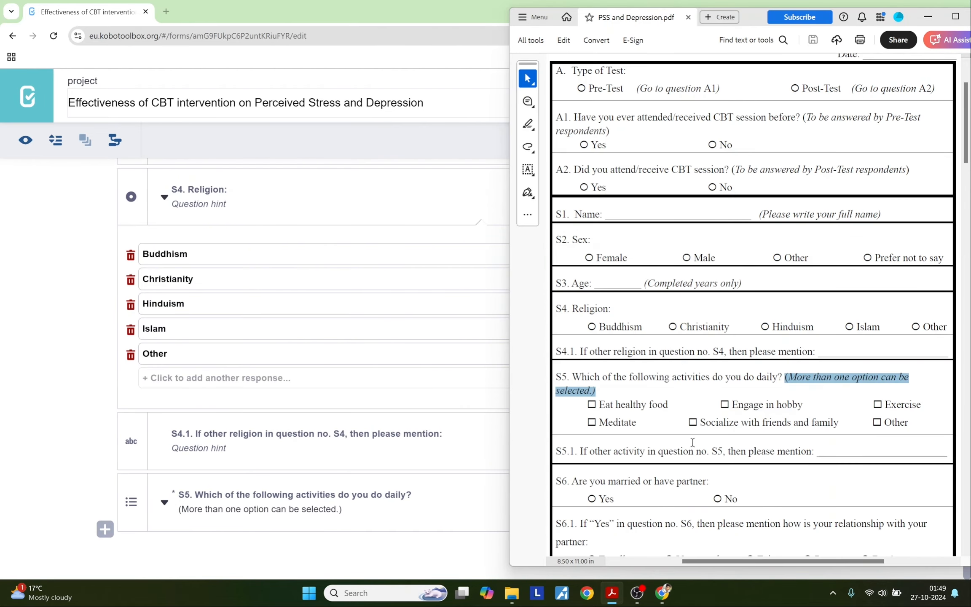
click(812, 451)
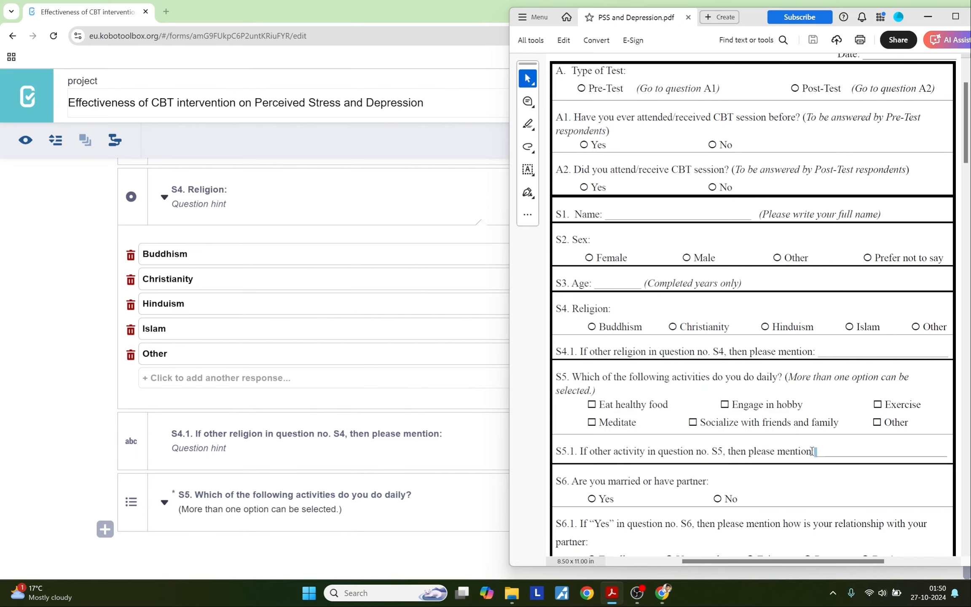
drag(812, 450, 573, 452)
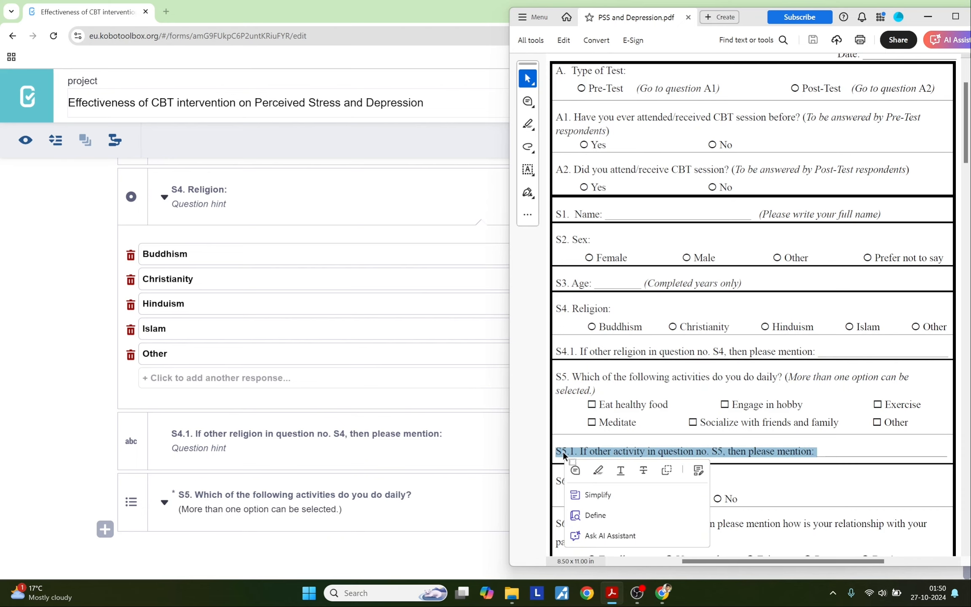
click(75, 491)
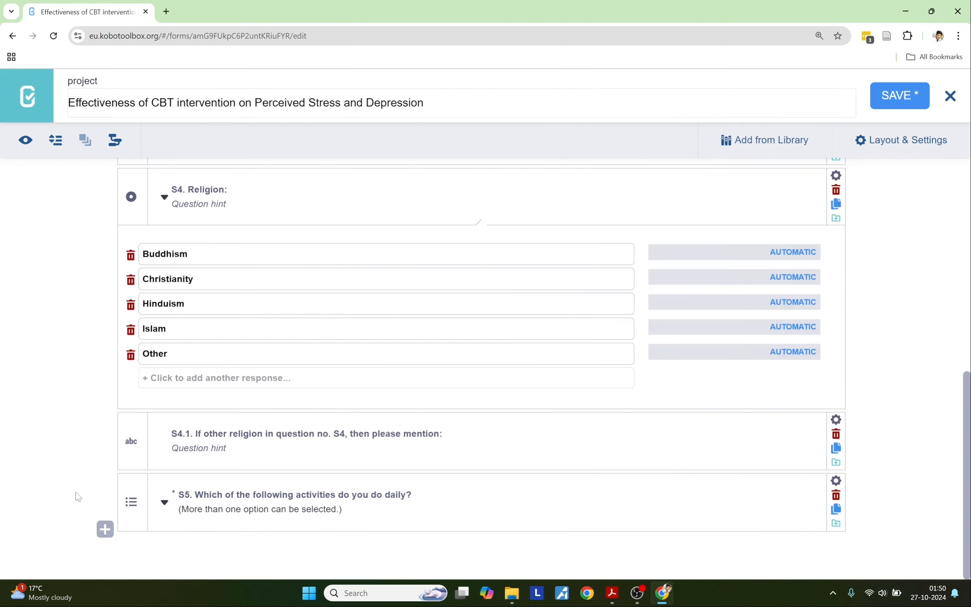
Step: Add 'S5.1. If other activity in question no. S5, then please mention:' as a Text question
click(105, 529)
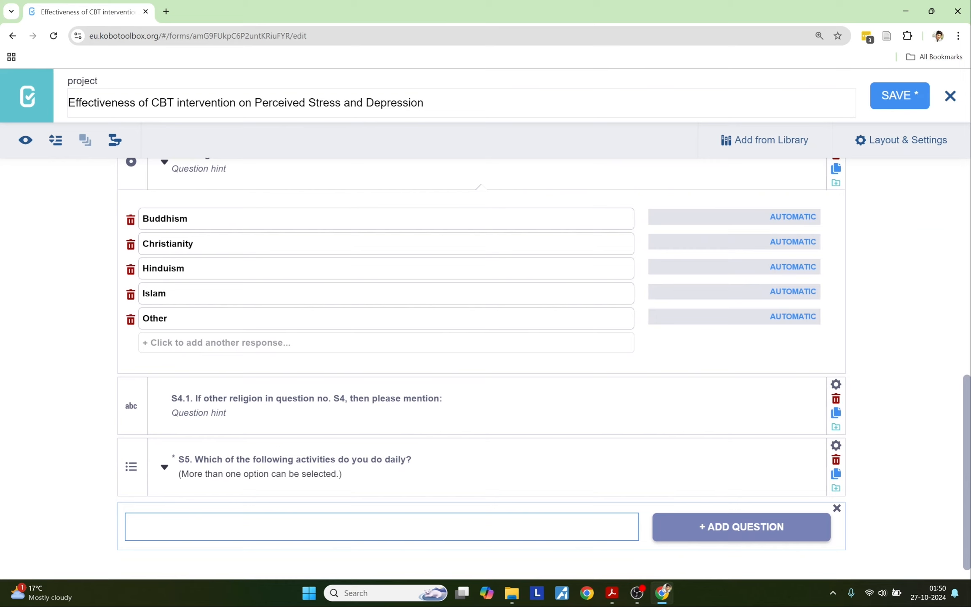
key(ctrl+v)
click(662, 527)
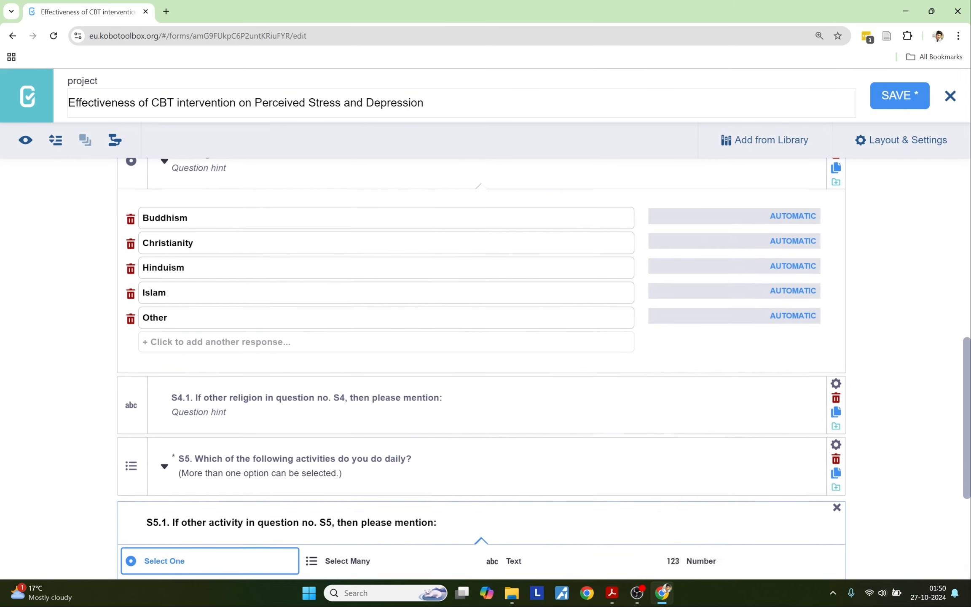
scroll(222, 390, down, 3)
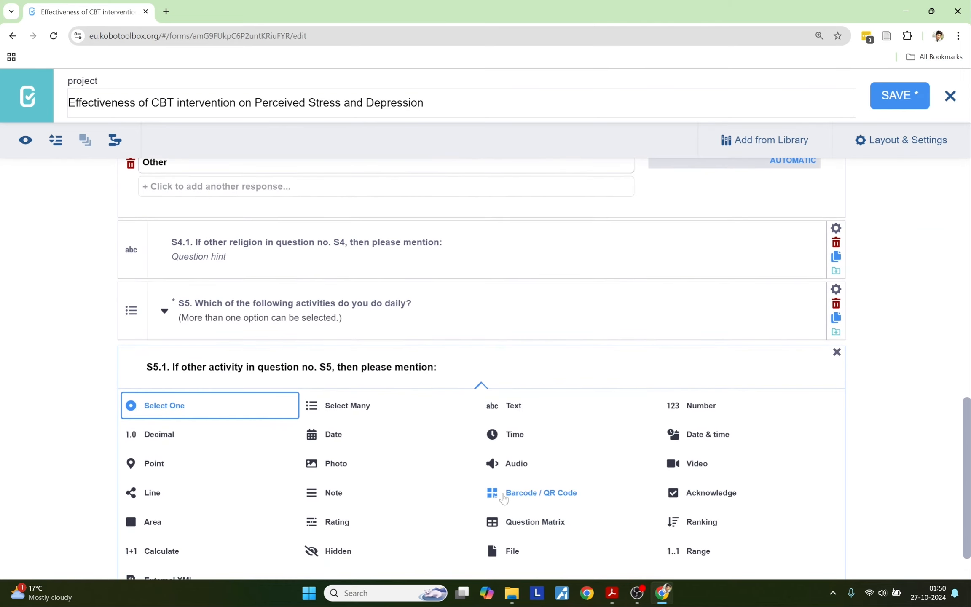
click(487, 408)
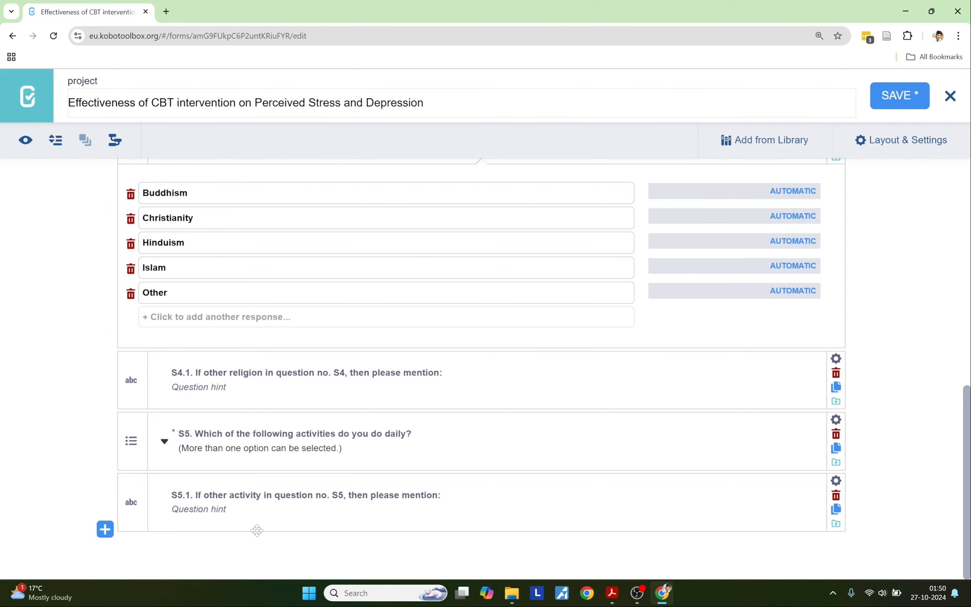
Step: Set S5.1's Mandatory Response to Yes and skip logic S5 = Other, then close its settings
click(829, 488)
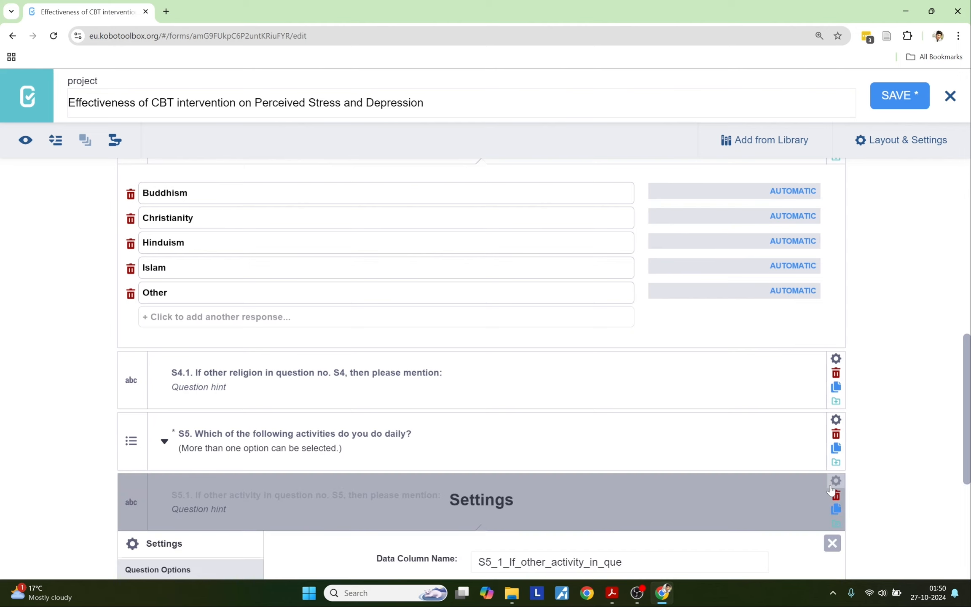
scroll(716, 472, down, 4)
click(477, 456)
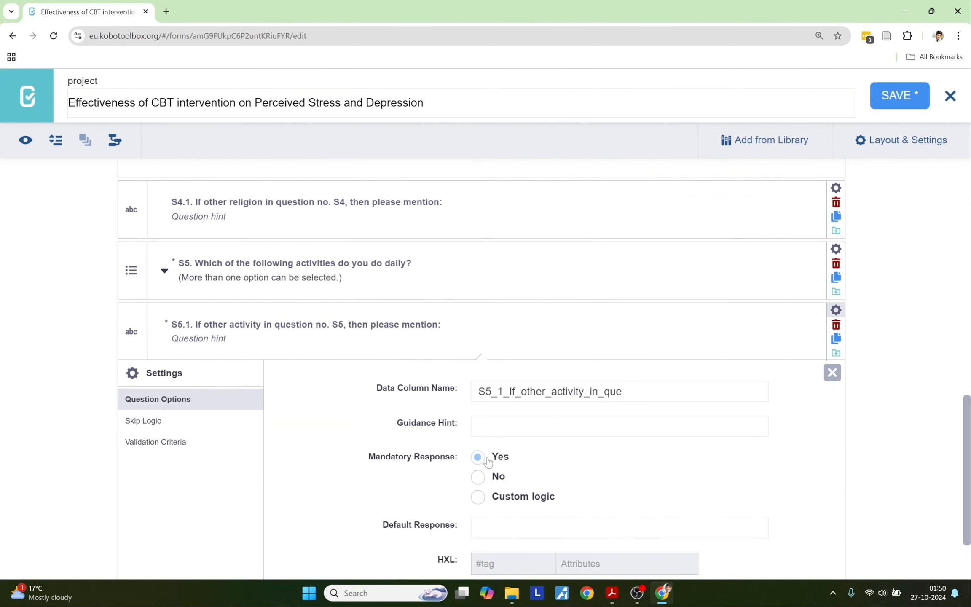
click(150, 421)
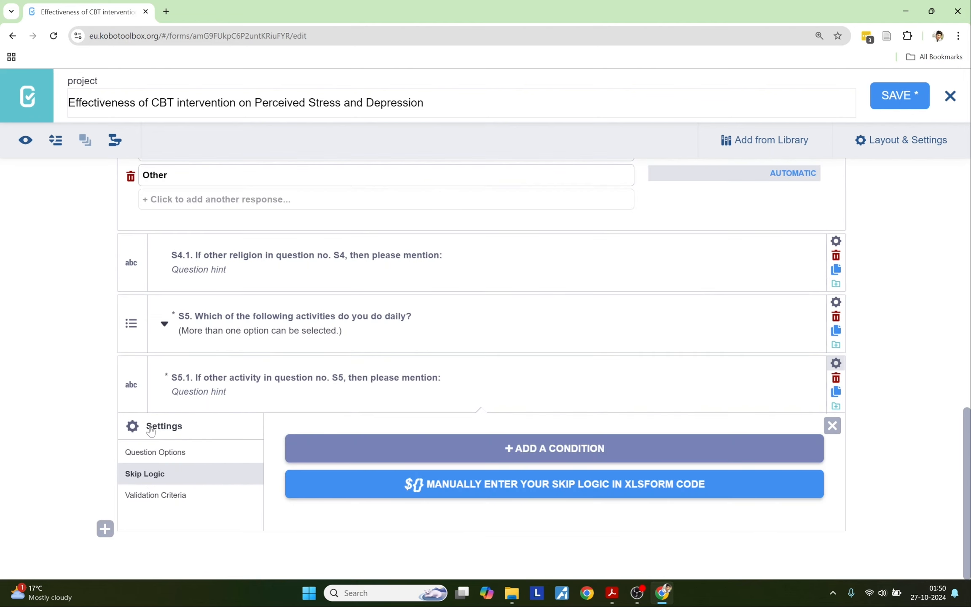
click(368, 450)
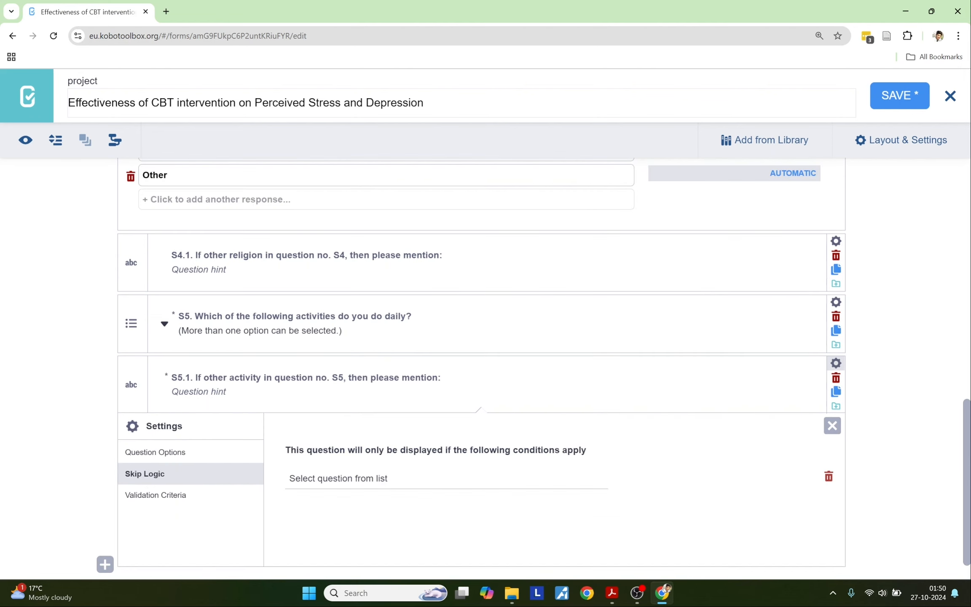
click(363, 469)
scroll(354, 421, down, 2)
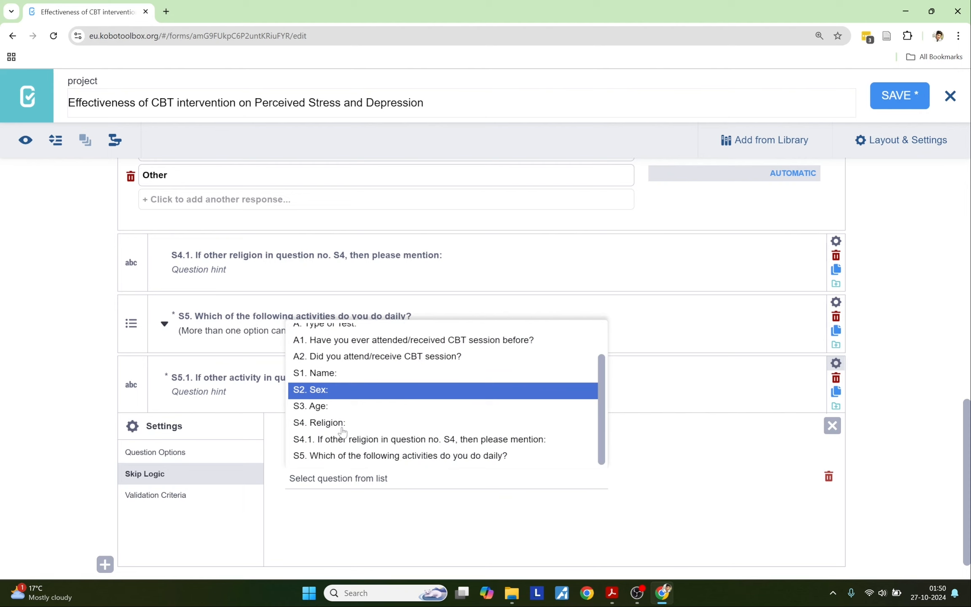
click(351, 456)
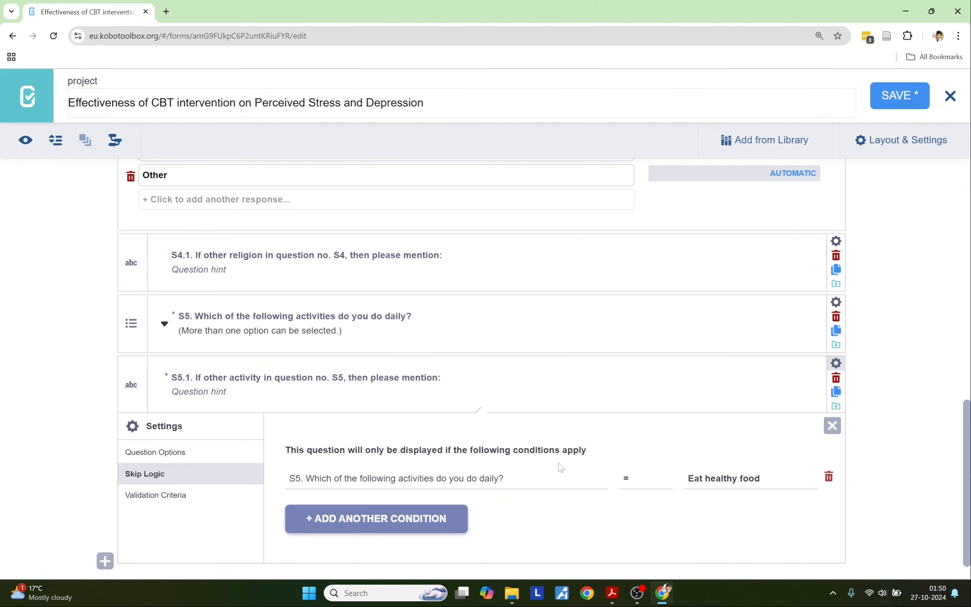
click(687, 480)
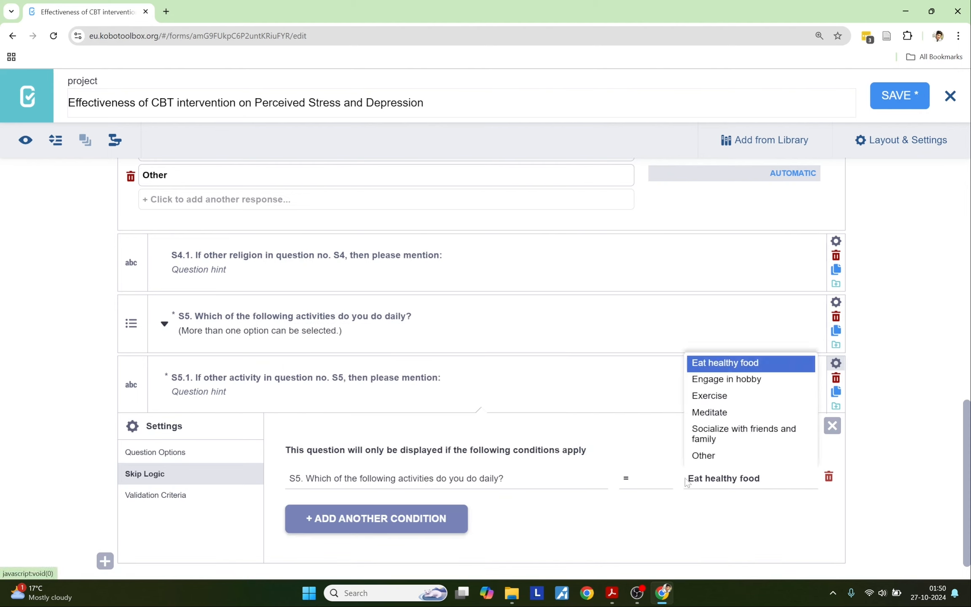
click(717, 456)
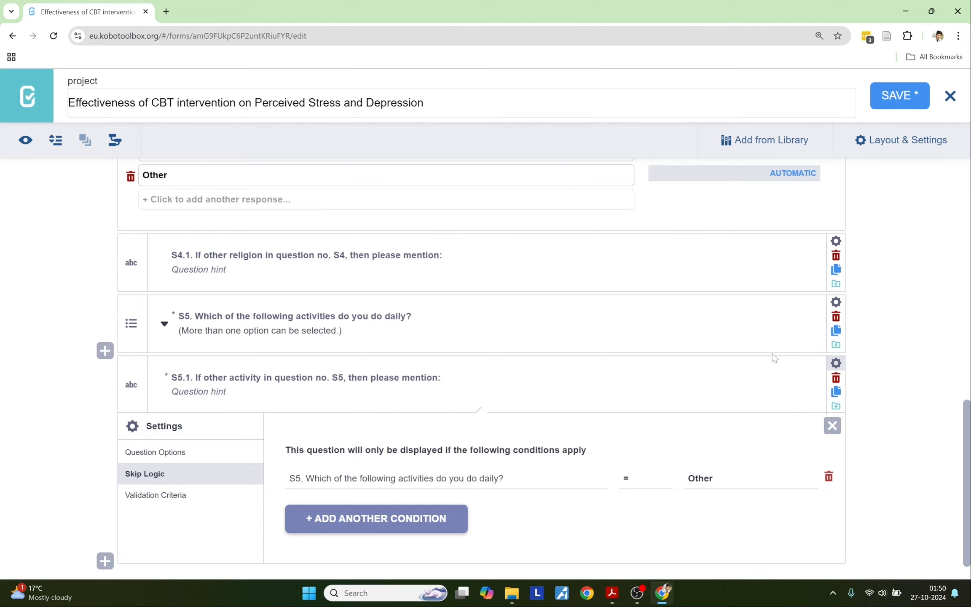
click(836, 361)
Step: Check the questionnaire PDF, then return to the form editor
key(alt+Tab)
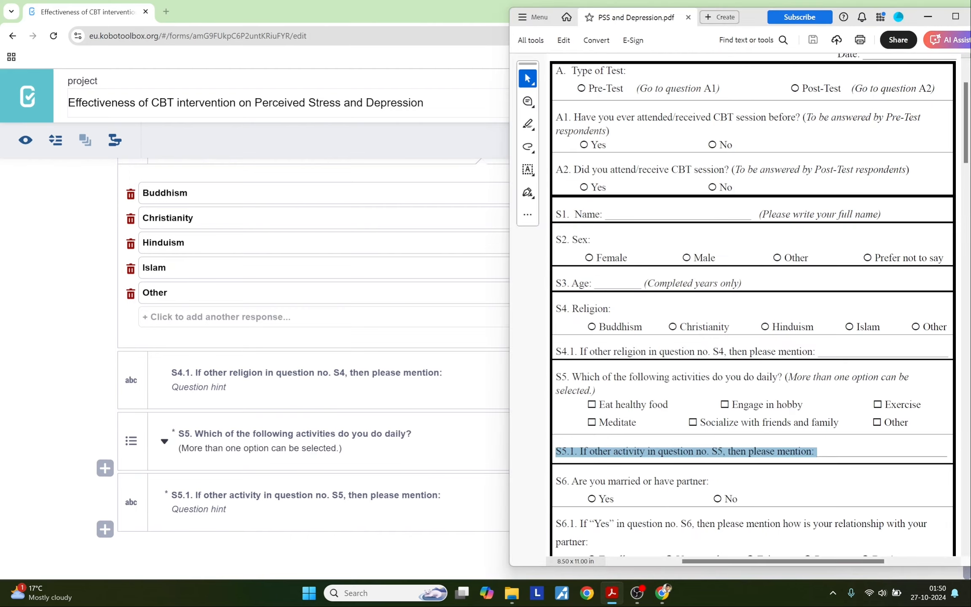
scroll(640, 405, down, 1)
click(63, 471)
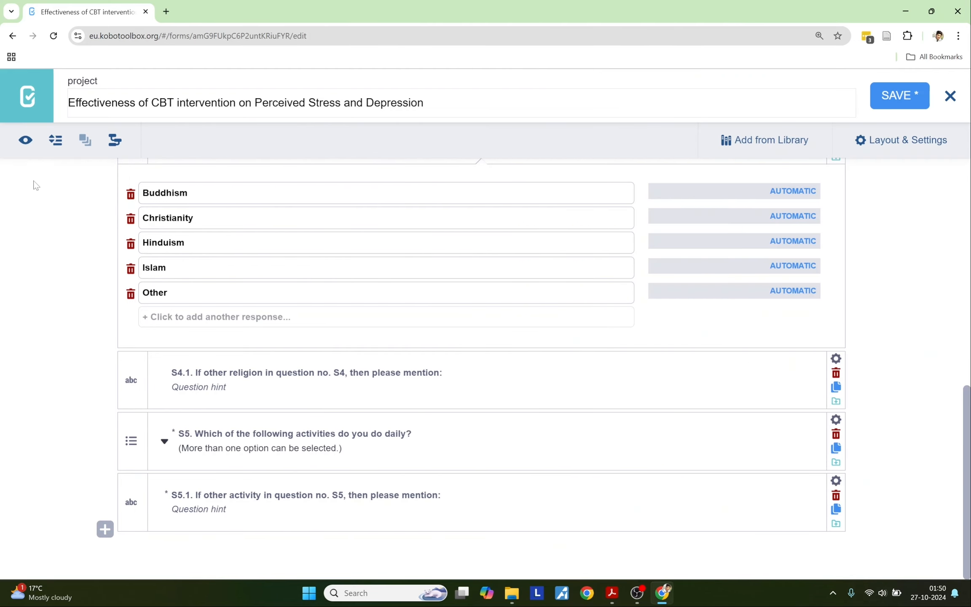
Step: In Form Preview, pick Other religion to show S4.1, then switch to Hinduism
click(24, 141)
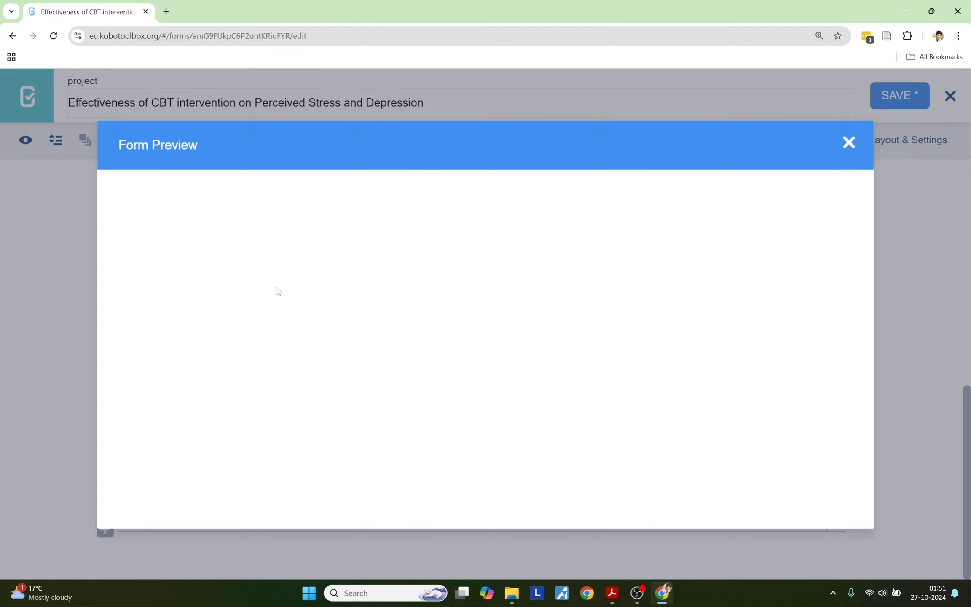
scroll(311, 314, down, 10)
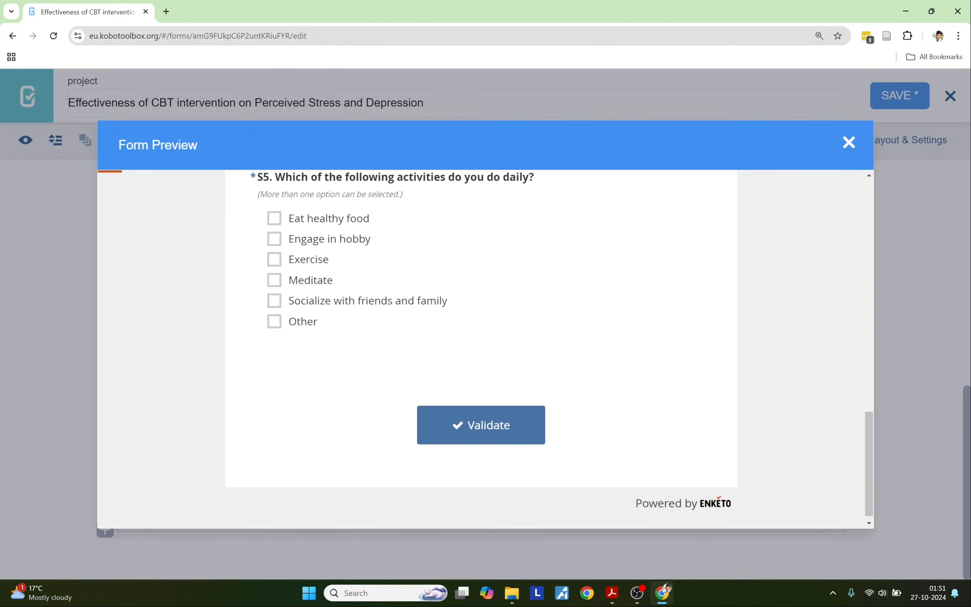
scroll(311, 312, up, 3)
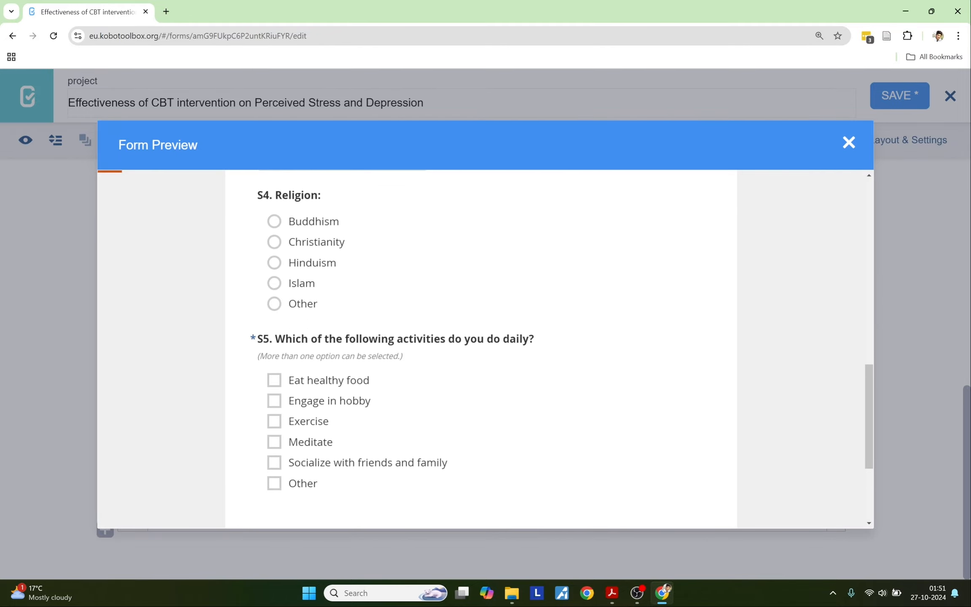
click(311, 312)
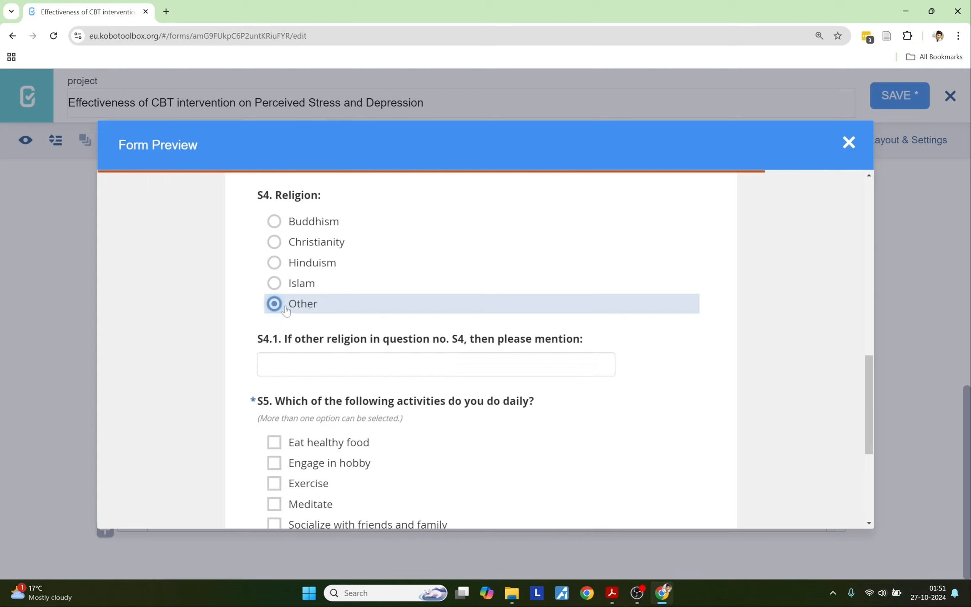
click(281, 284)
click(284, 267)
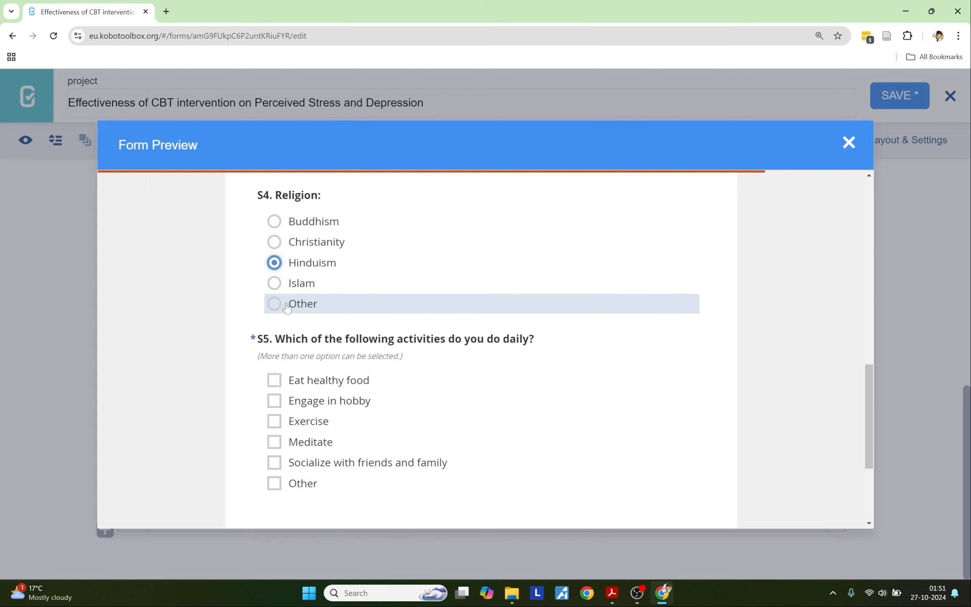
scroll(278, 320, down, 3)
scroll(273, 422, up, 2)
Step: Tick several S5 activities: Engage in hobby, Exercise, Eat healthy food, Meditate, Socialize
click(274, 426)
click(278, 347)
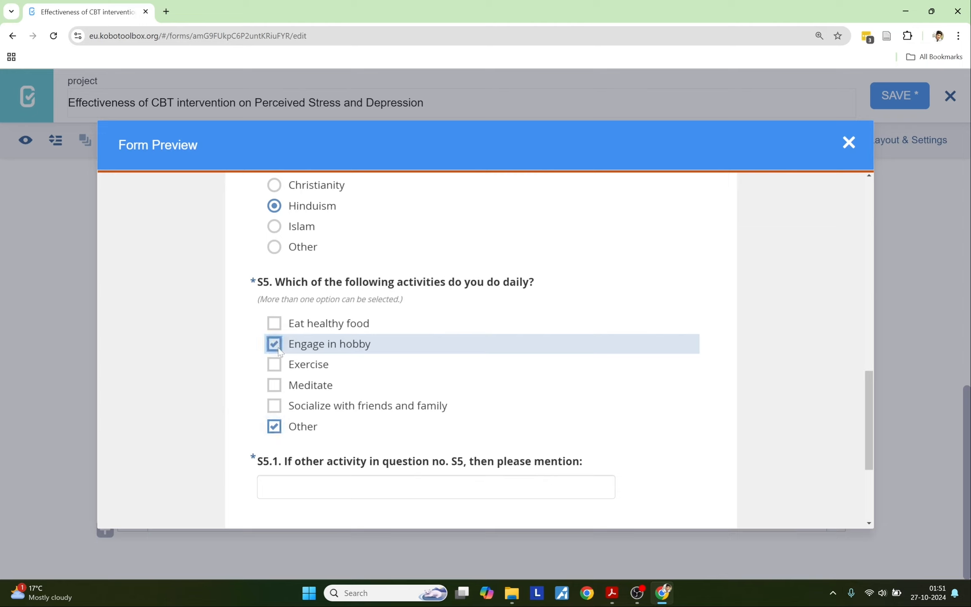
click(276, 365)
click(276, 324)
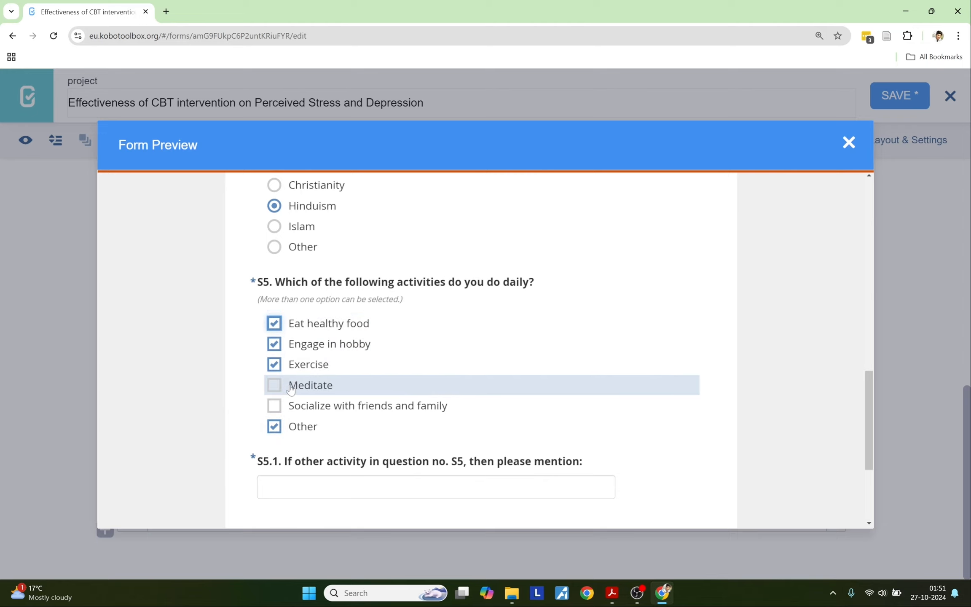
click(291, 387)
click(289, 407)
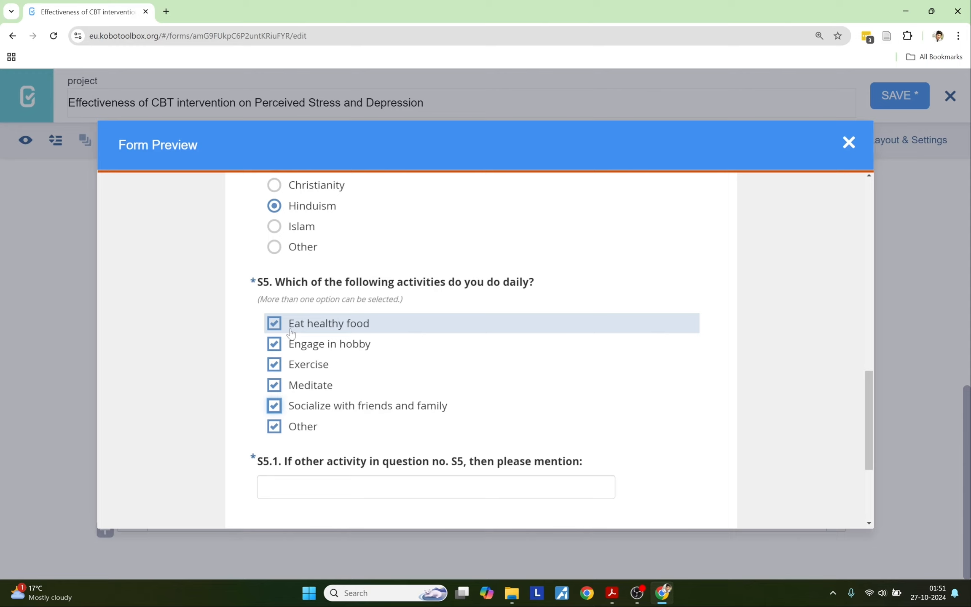
Step: Untick every S5 activity and toggle Other to check S5.1 and the required warning
click(290, 331)
click(294, 350)
click(297, 369)
click(299, 389)
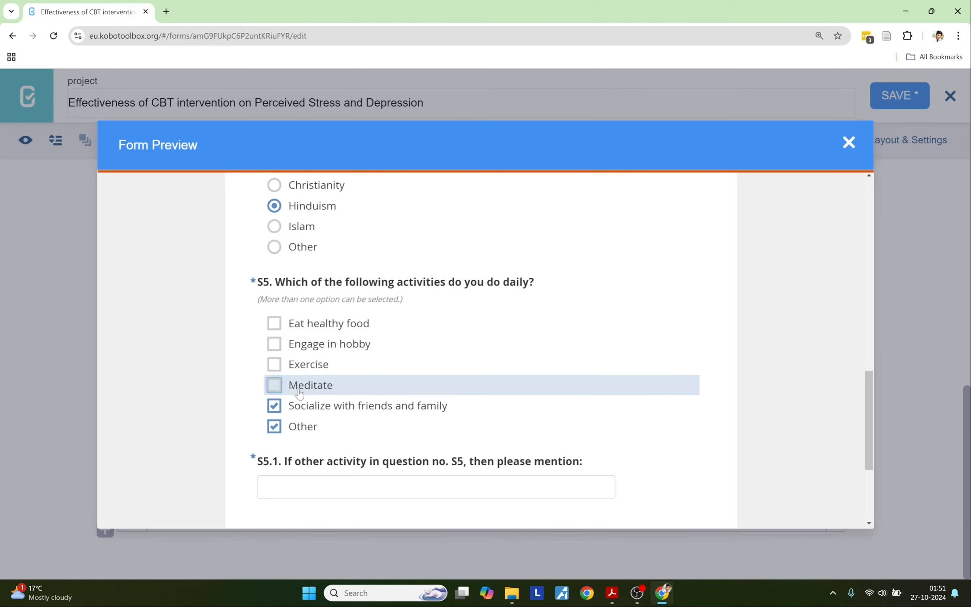
click(295, 405)
click(302, 424)
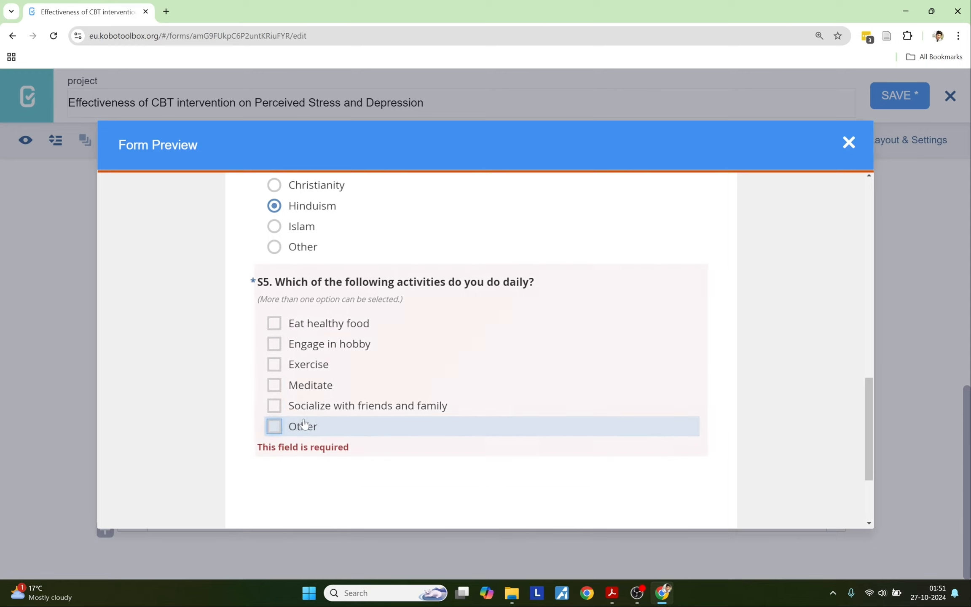
click(304, 424)
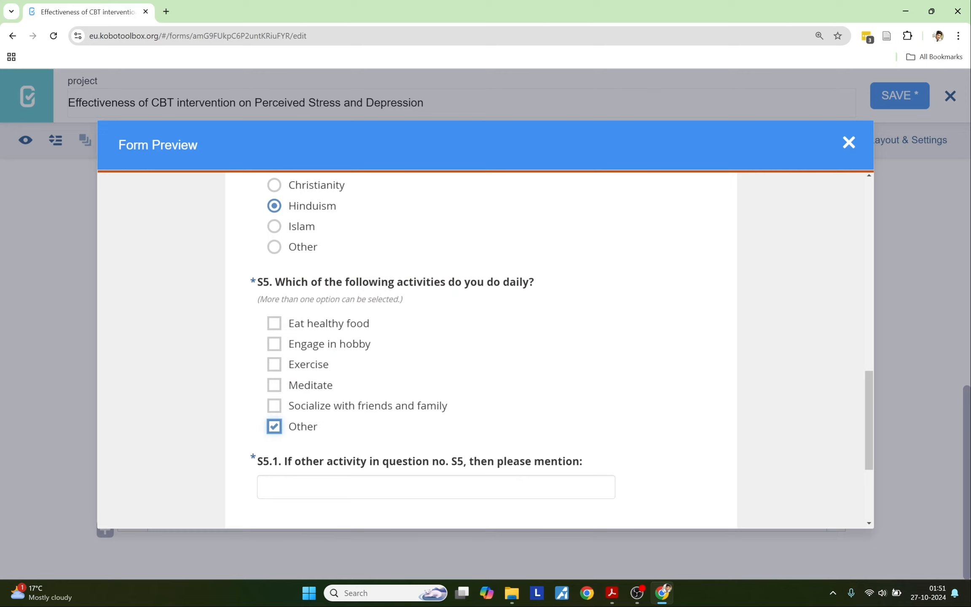
click(290, 426)
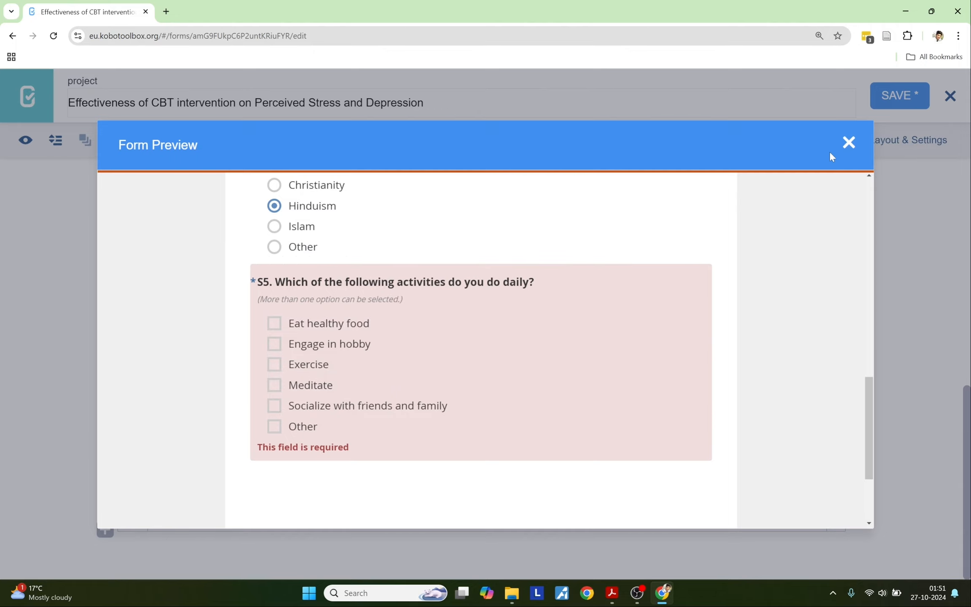
click(848, 142)
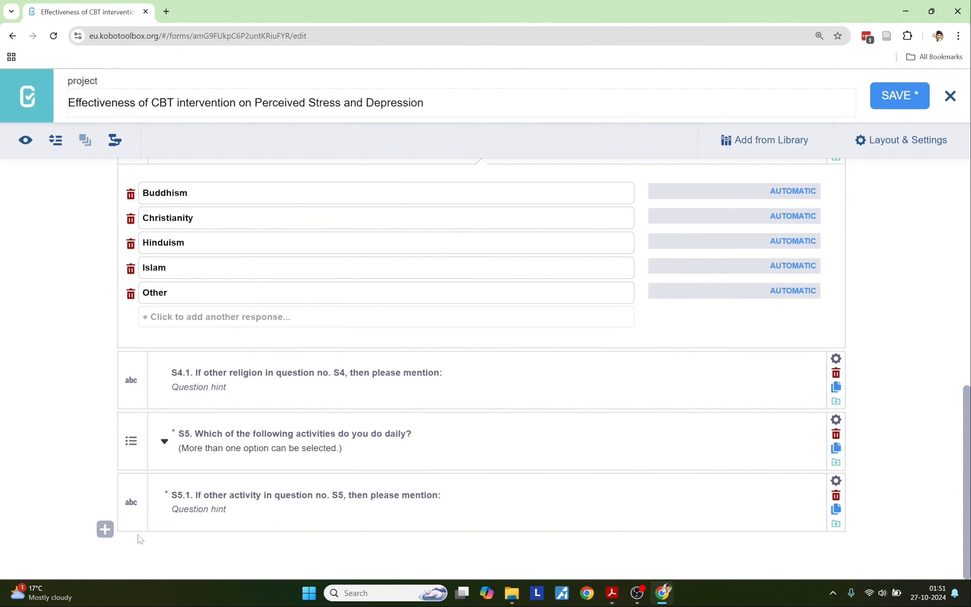
Step: Copy the S6 wording 'Are you married or have partner:' from the PDF into a new question
key(alt+Tab)
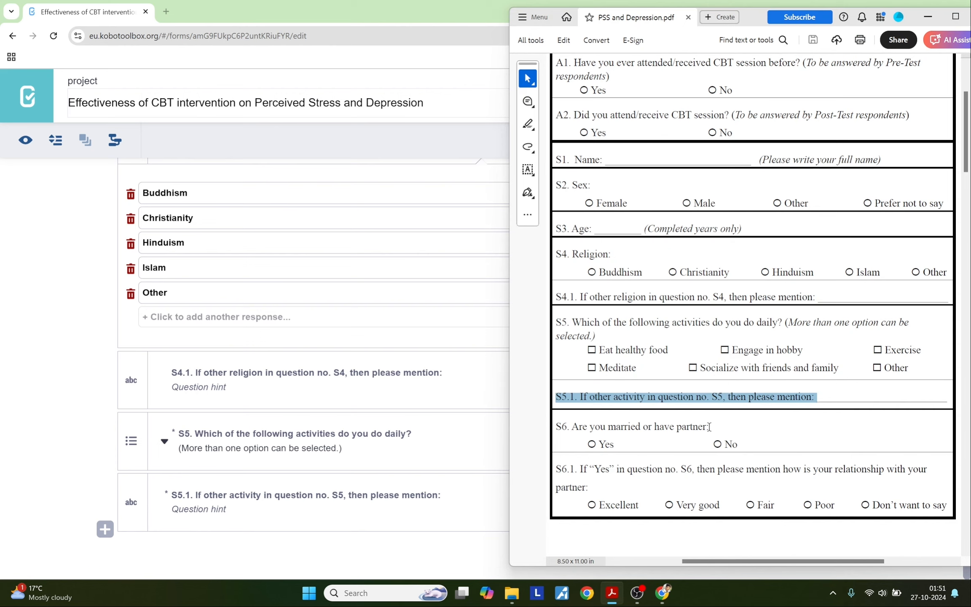
drag(709, 427, 566, 421)
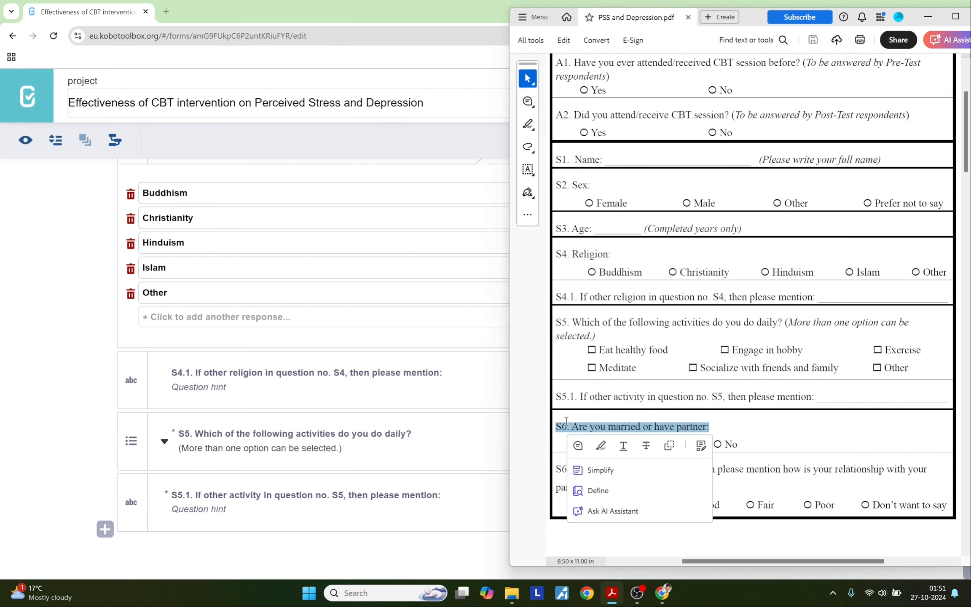
key(ctrl+c)
click(105, 528)
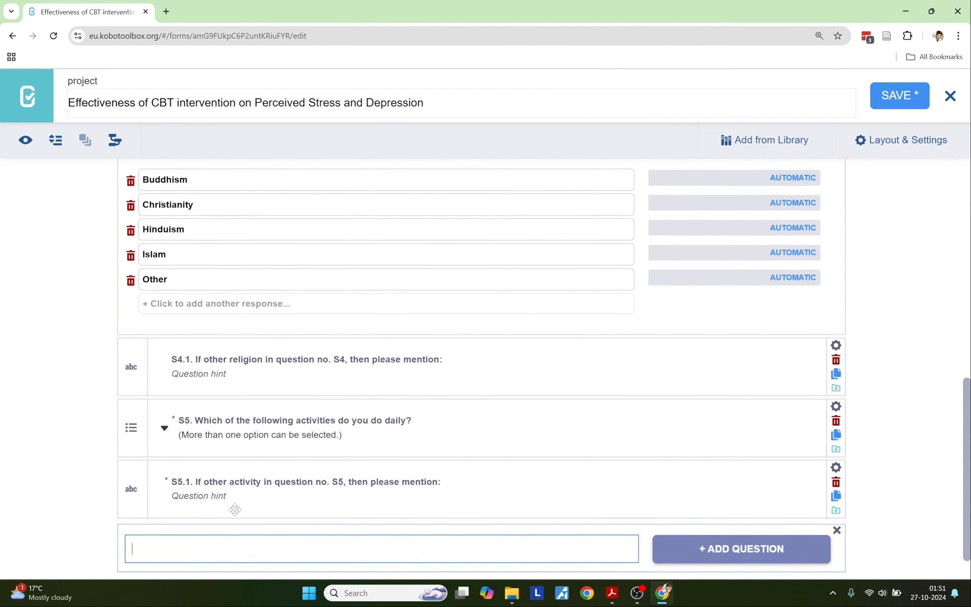
key(ctrl+v)
key(alt+Tab)
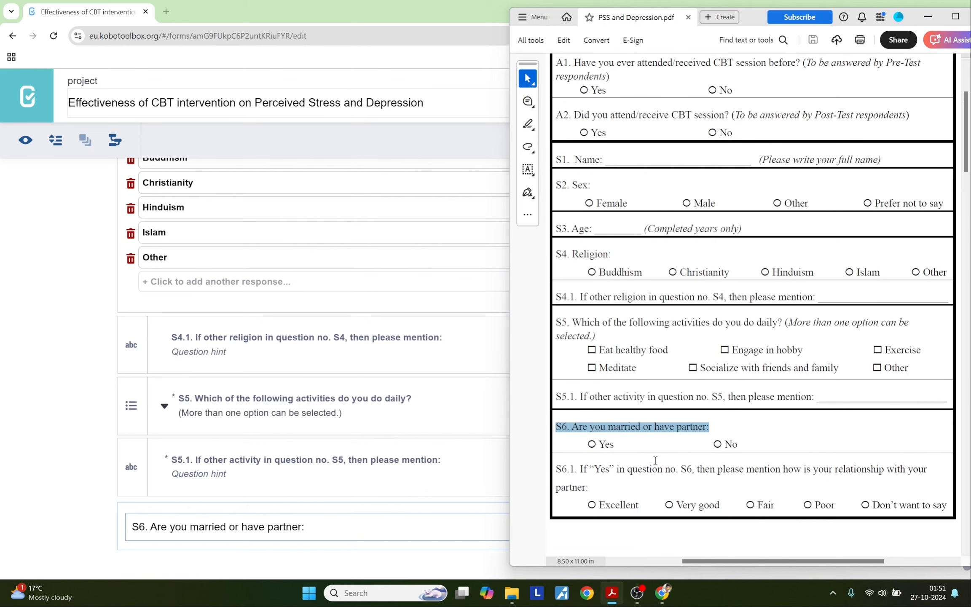
key(alt+Tab)
click(682, 523)
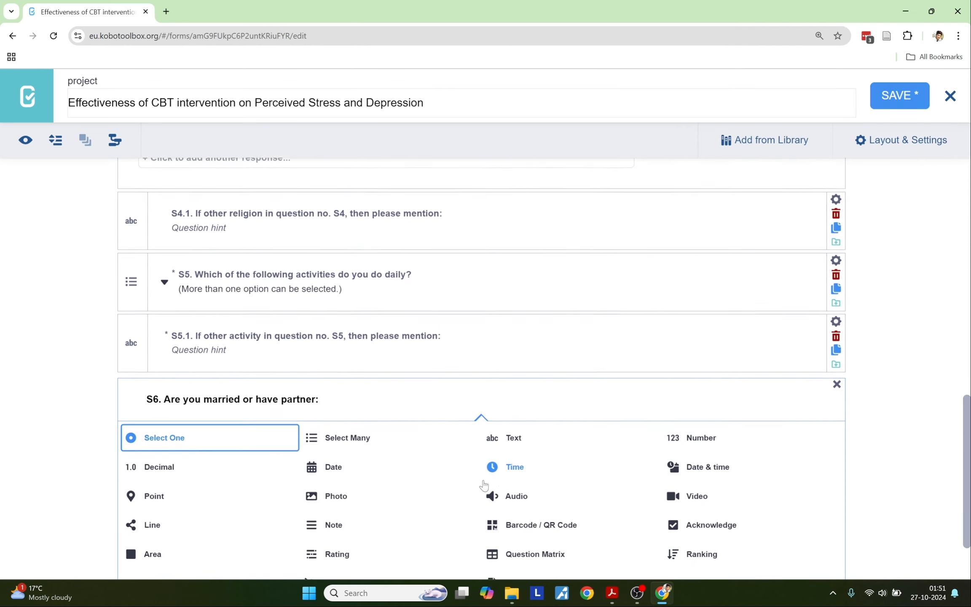
Step: Make S6 single-choice with answers Yes and No, and set Mandatory Response to Yes
scroll(483, 484, down, 2)
click(147, 352)
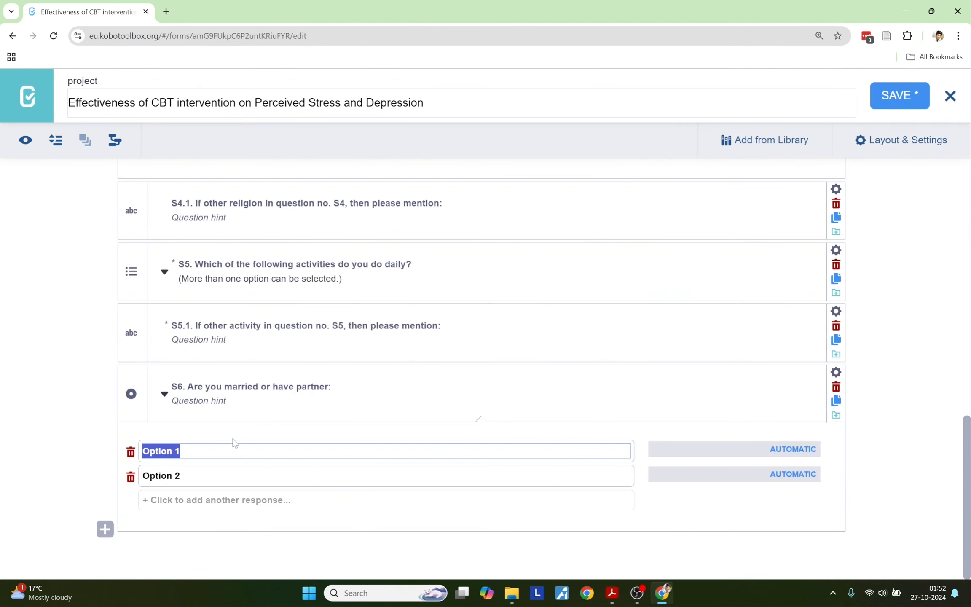
text(Yes)
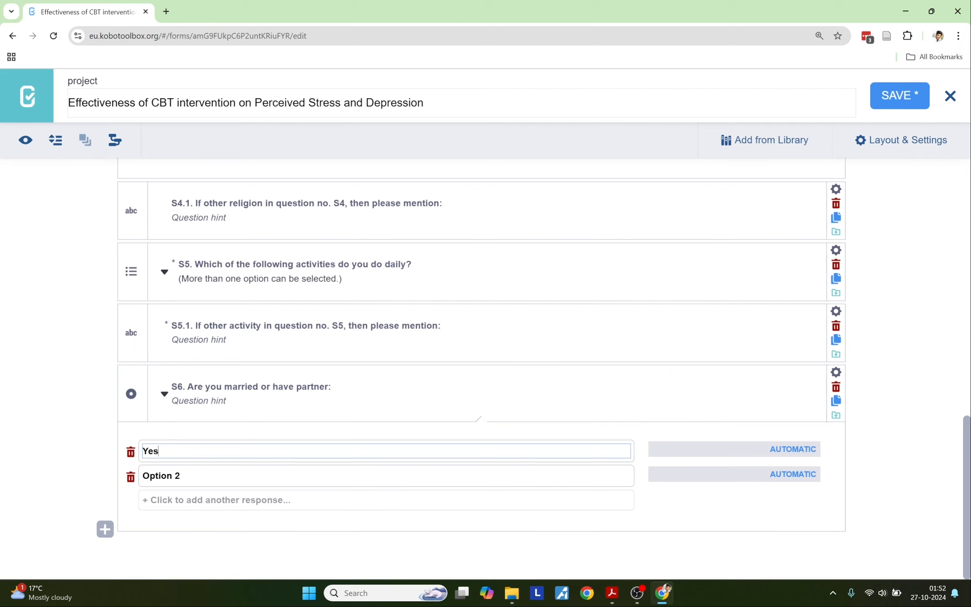
key(Tab)
text(No)
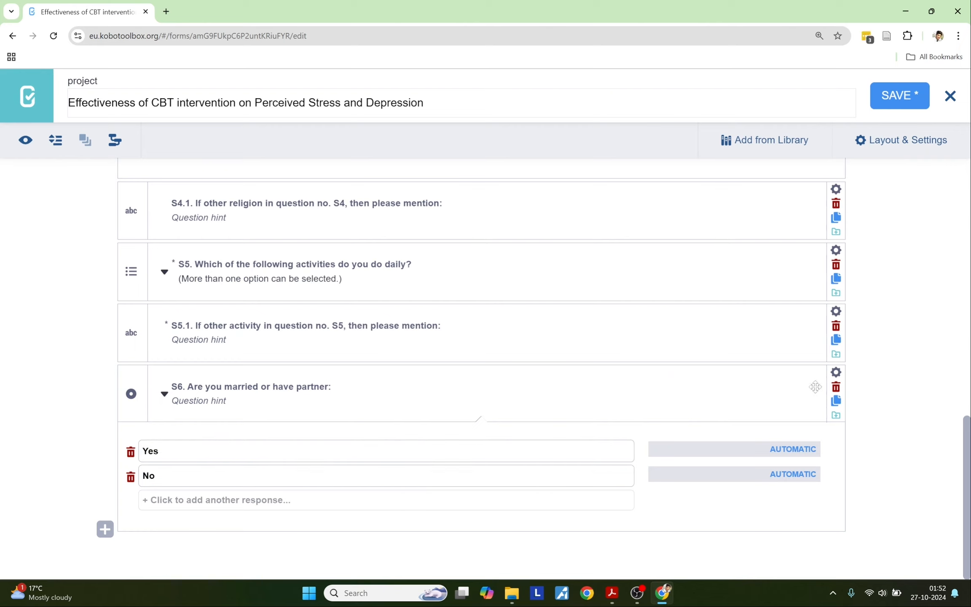
click(835, 371)
click(477, 519)
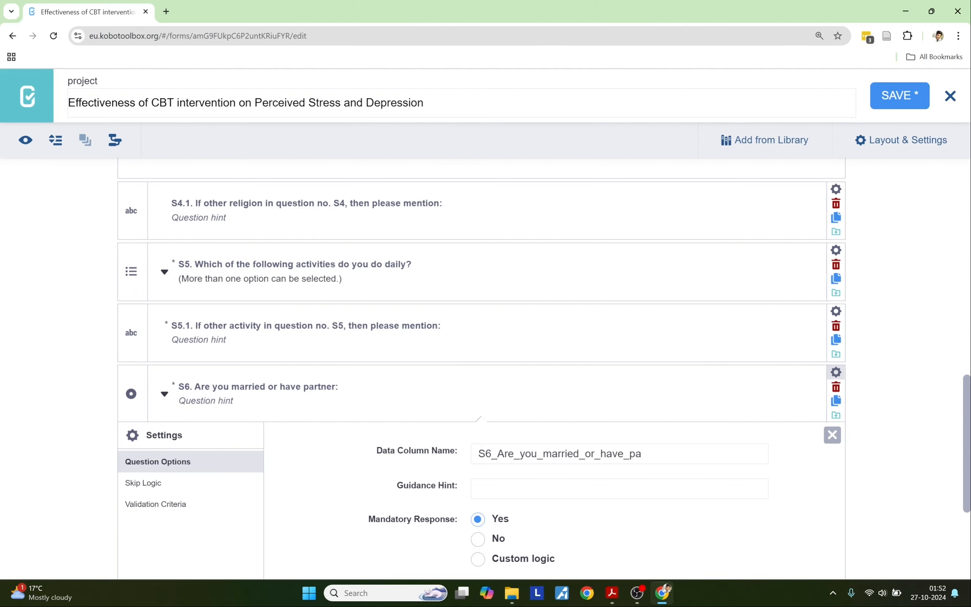
click(835, 371)
key(alt+Tab)
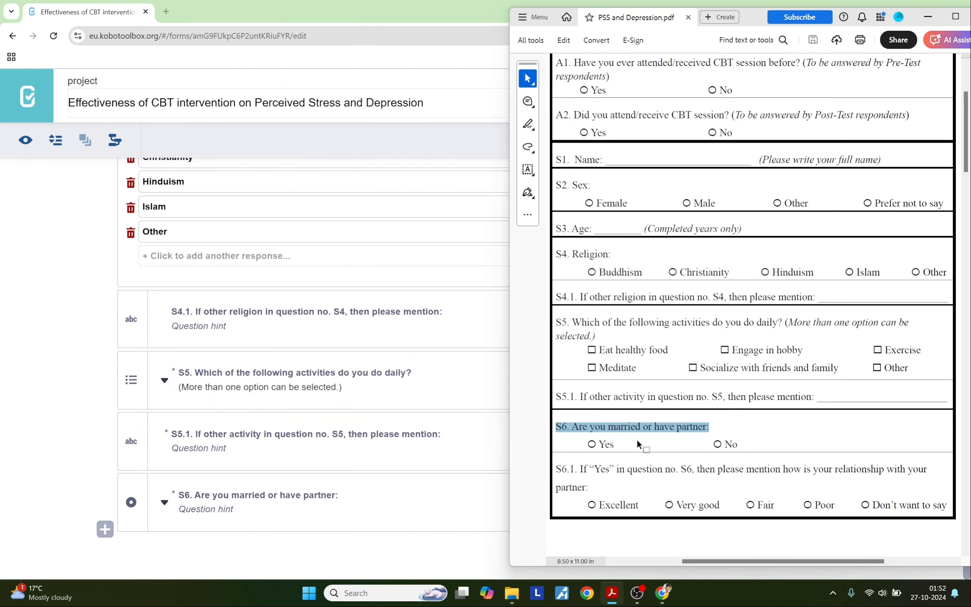
Step: Paste the S6.1 partner-relationship question from the PDF and make it single-choice
drag(588, 488, 560, 470)
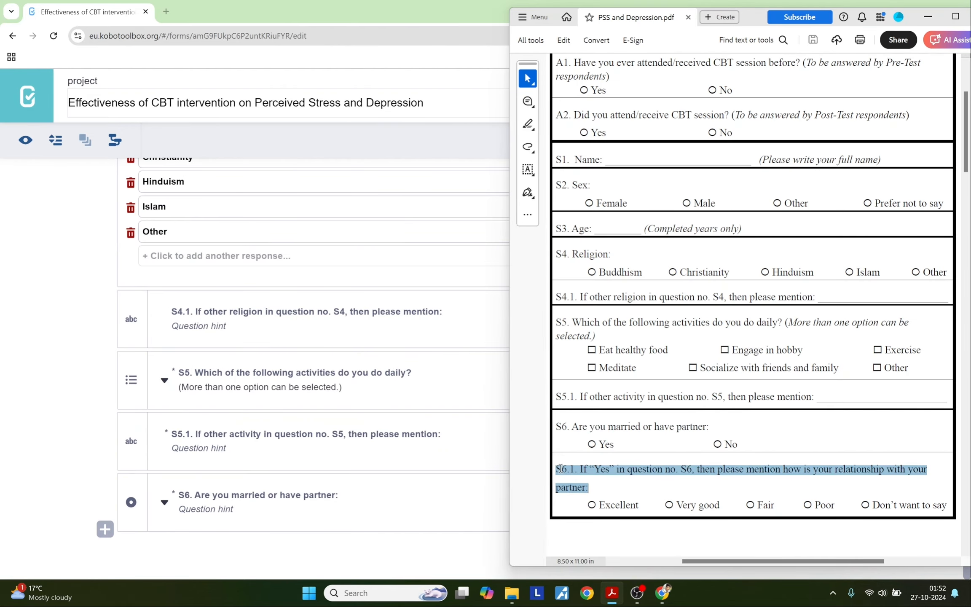
click(105, 529)
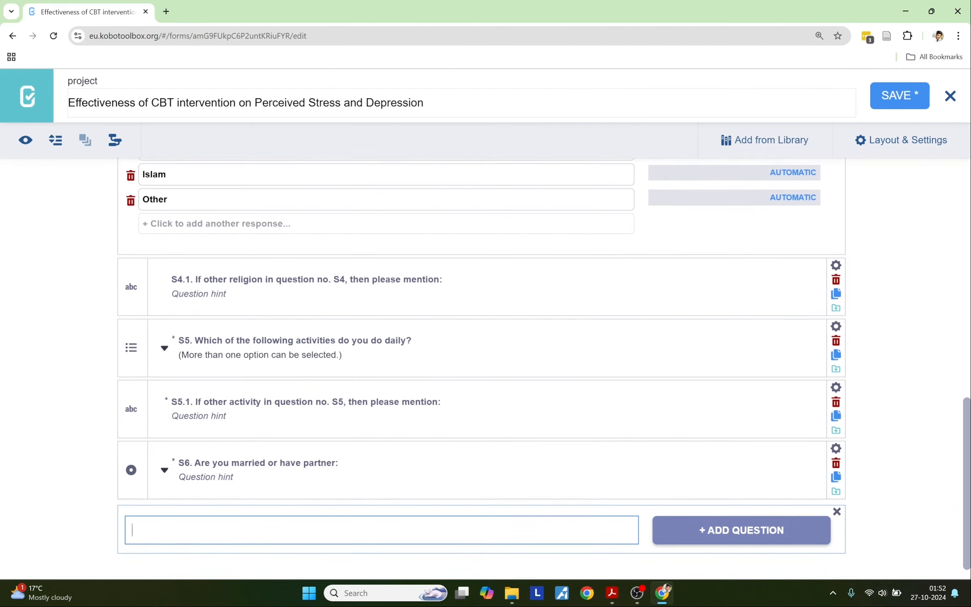
key(ctrl+v)
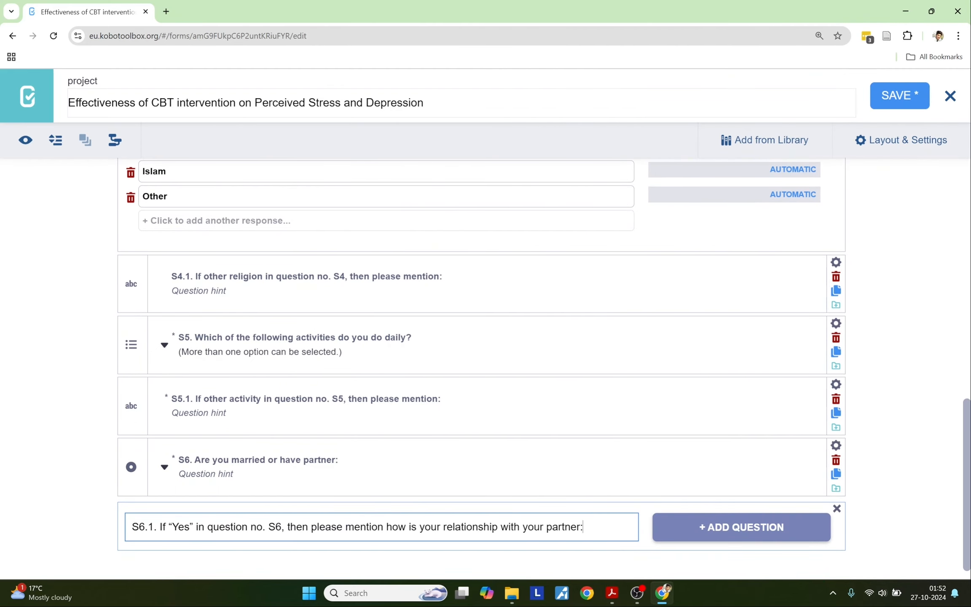
click(670, 526)
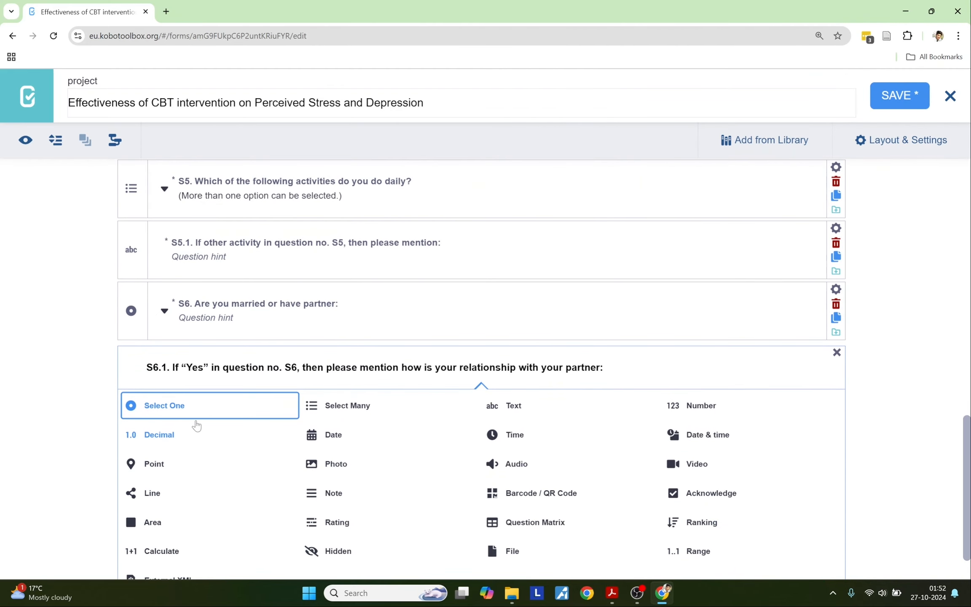
click(175, 416)
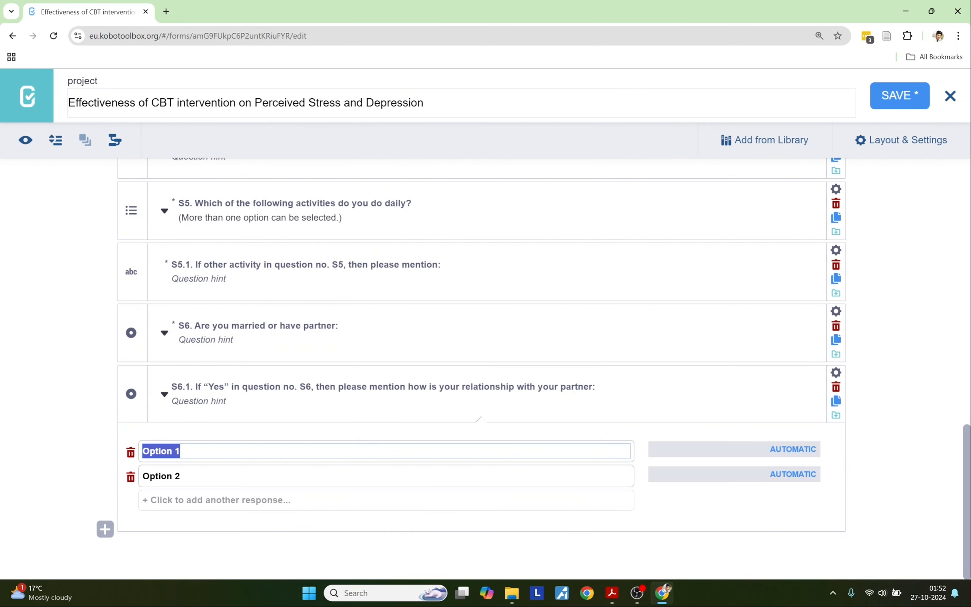
Step: Set the first two S6.1 answers to Excellent and Very Good
key(alt+Tab)
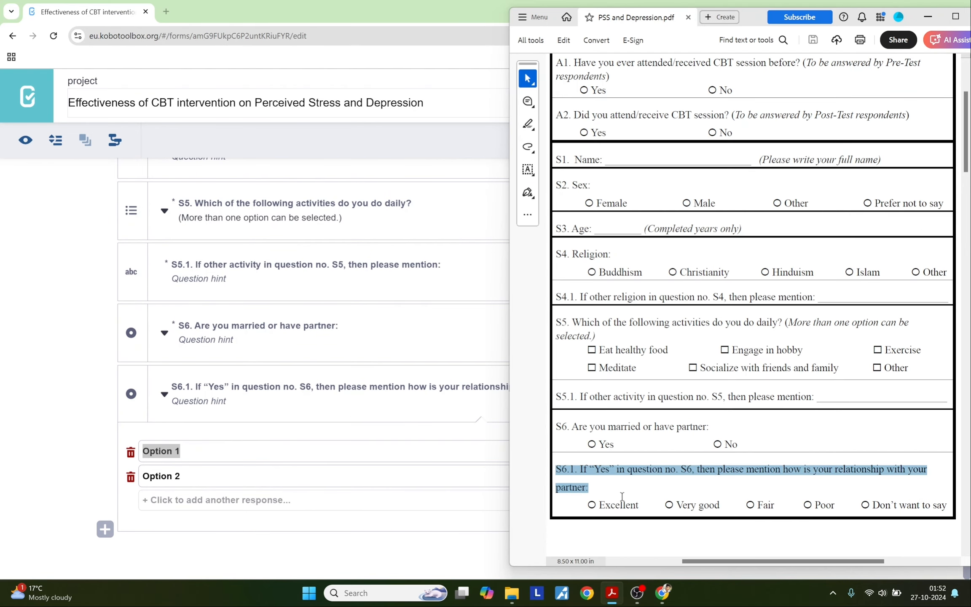
drag(640, 507, 597, 506)
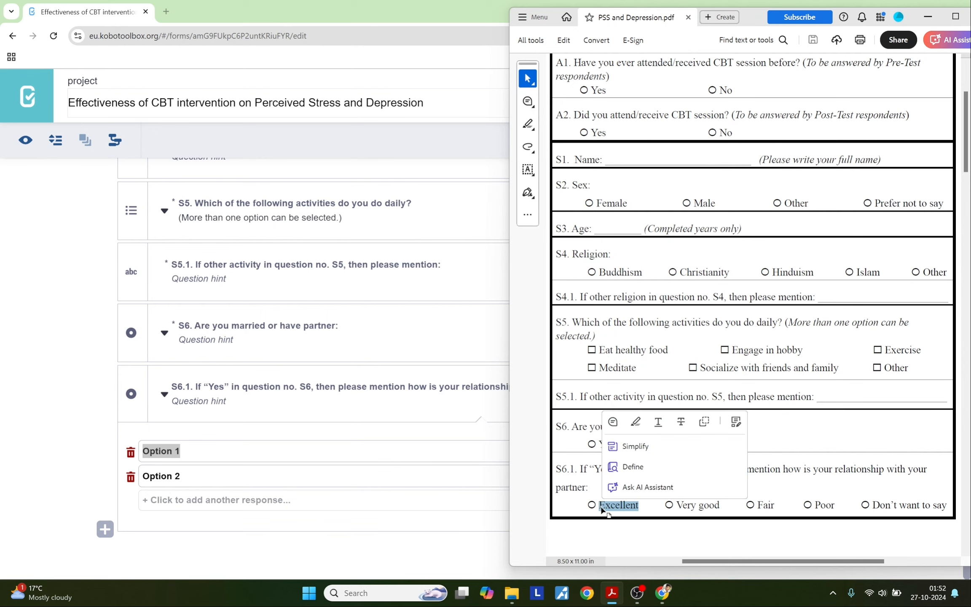
key(alt+Tab)
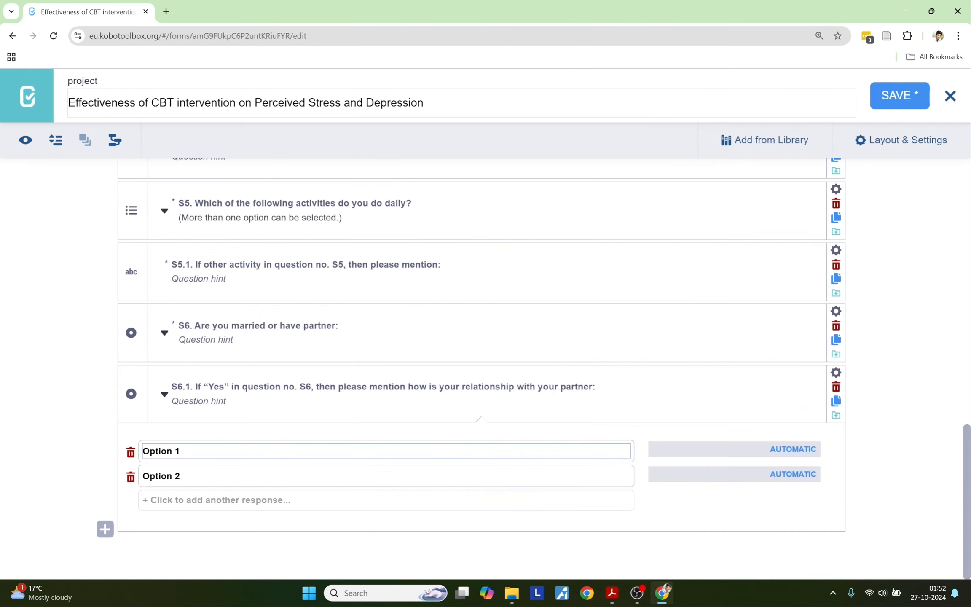
drag(180, 451, 142, 451)
key(ctrl+v)
drag(180, 476, 141, 477)
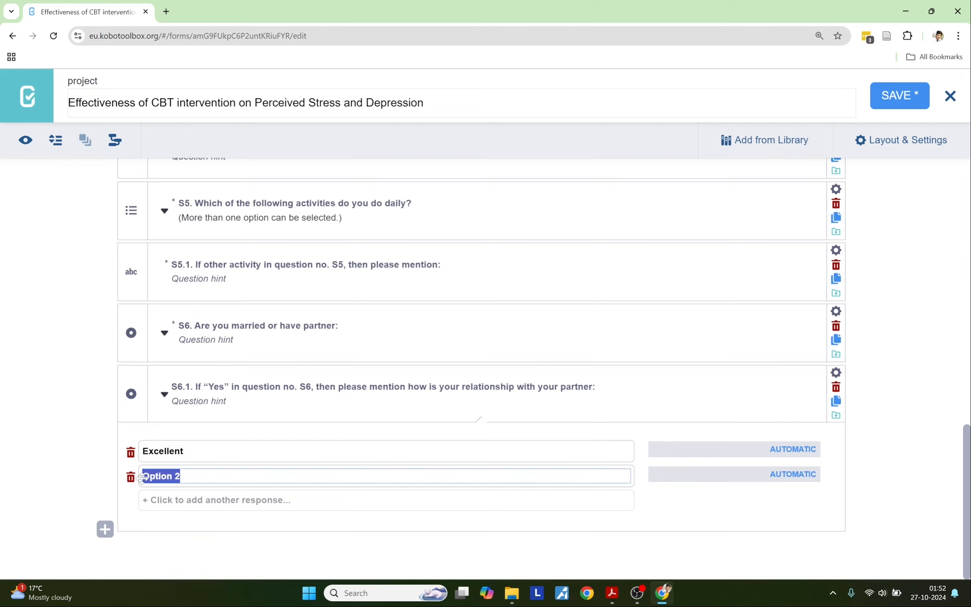
text(Very Goio)
key(BackSpace)
key(BackSpace)
text(o)
key(alt+Tab)
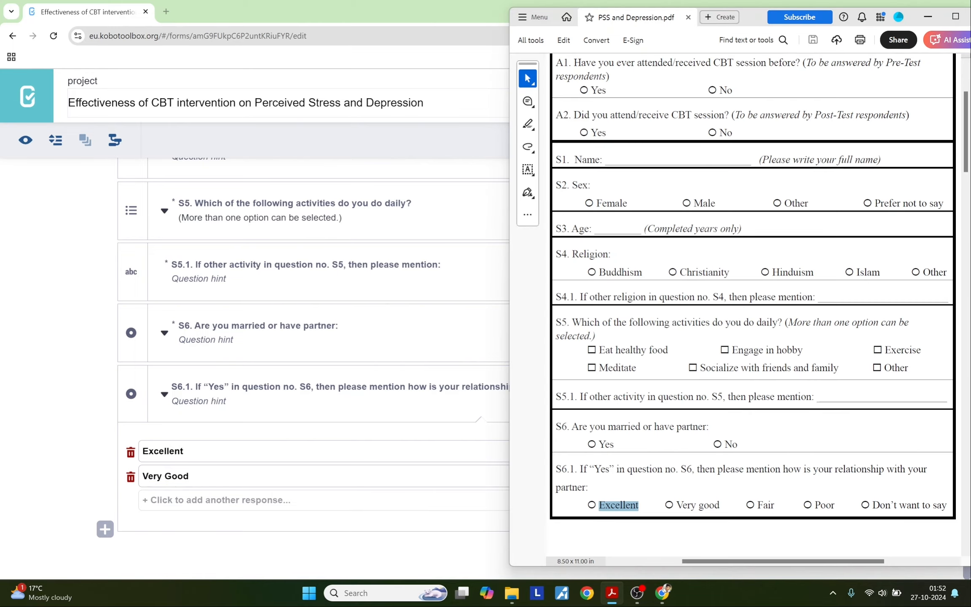
key(alt+Tab)
Step: Add S6.1 answers Fair, Poor and Don't want to say
click(212, 502)
text(Fair)
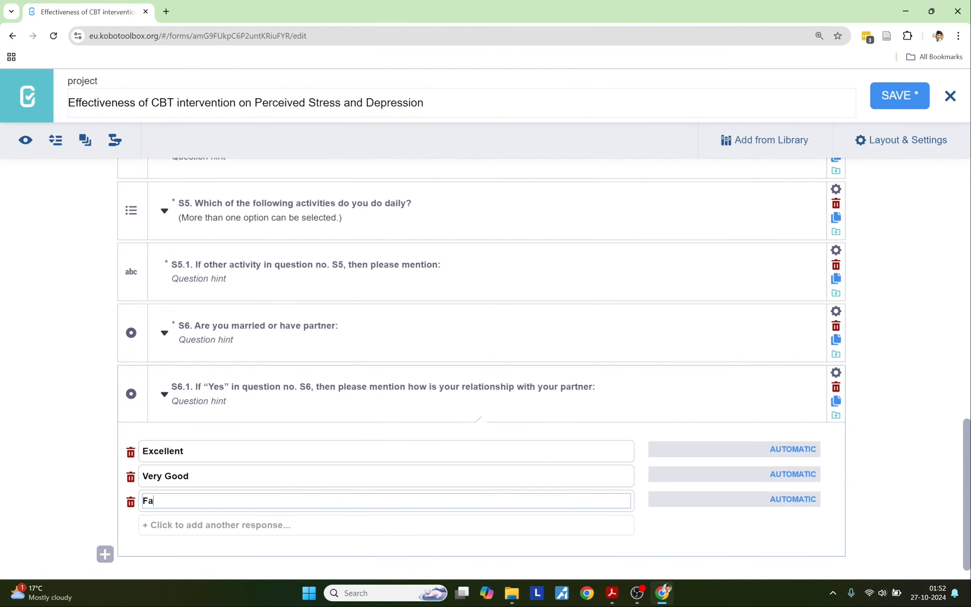
click(210, 532)
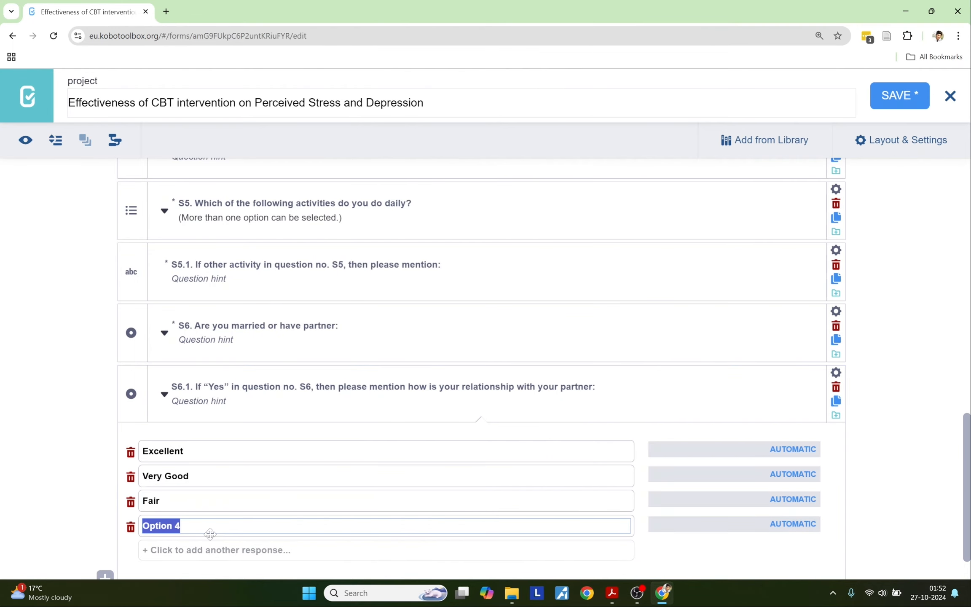
text(Poor)
key(alt+Tab)
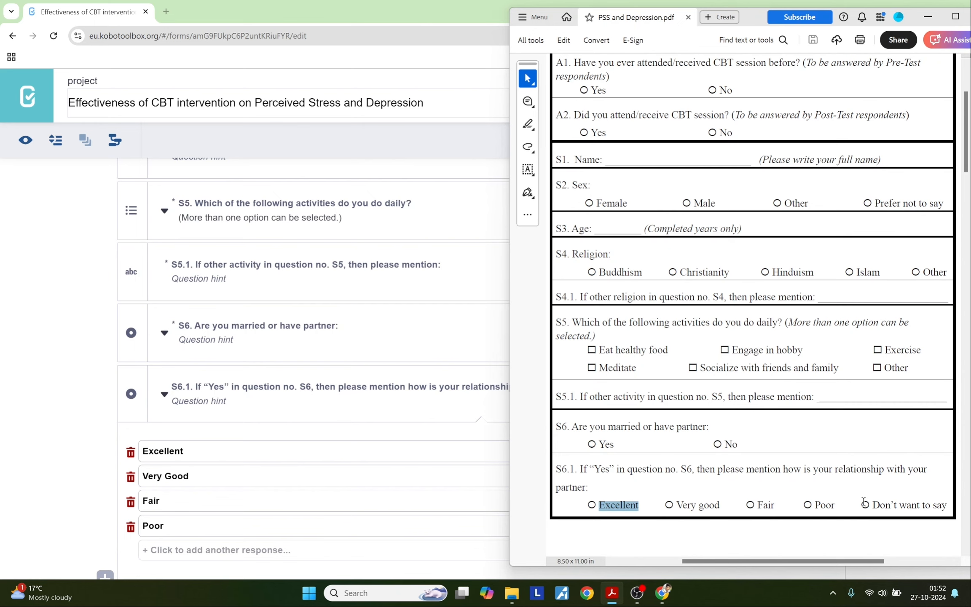
drag(870, 505, 947, 506)
key(ctrl+c)
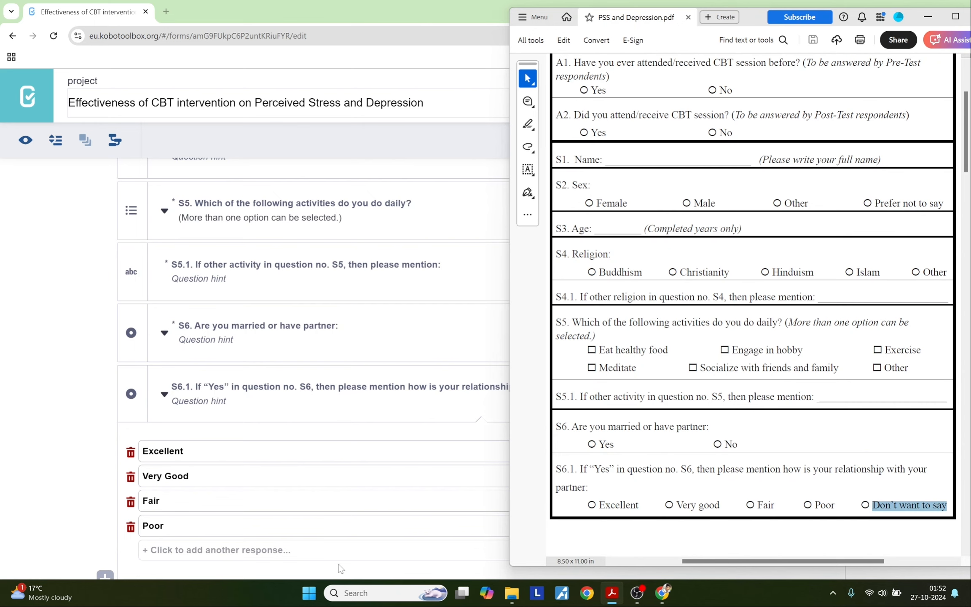
click(186, 550)
key(ctrl+v)
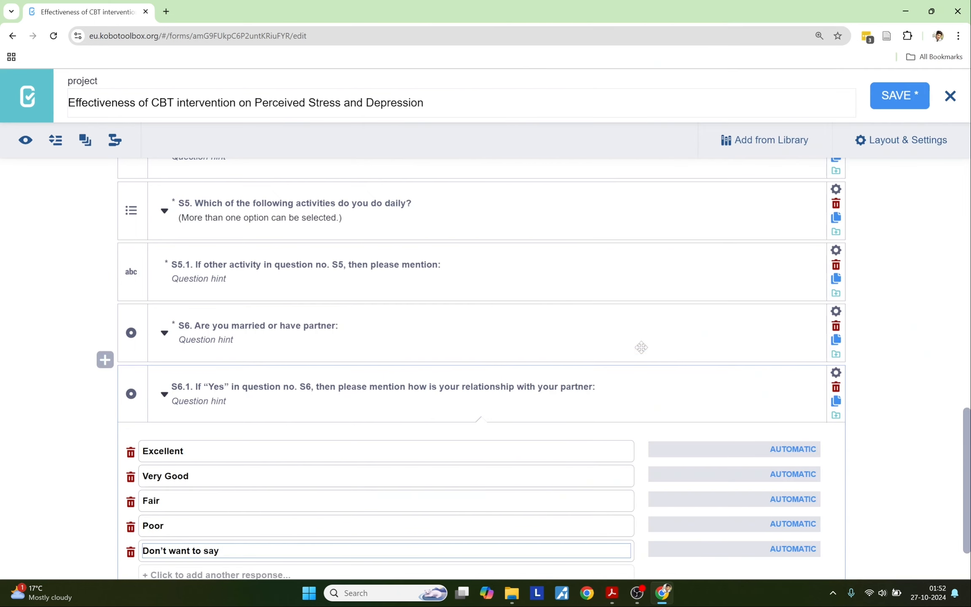
Step: Set S6.1 Mandatory Response to Yes and add the skip-logic condition S6 = Yes
click(835, 372)
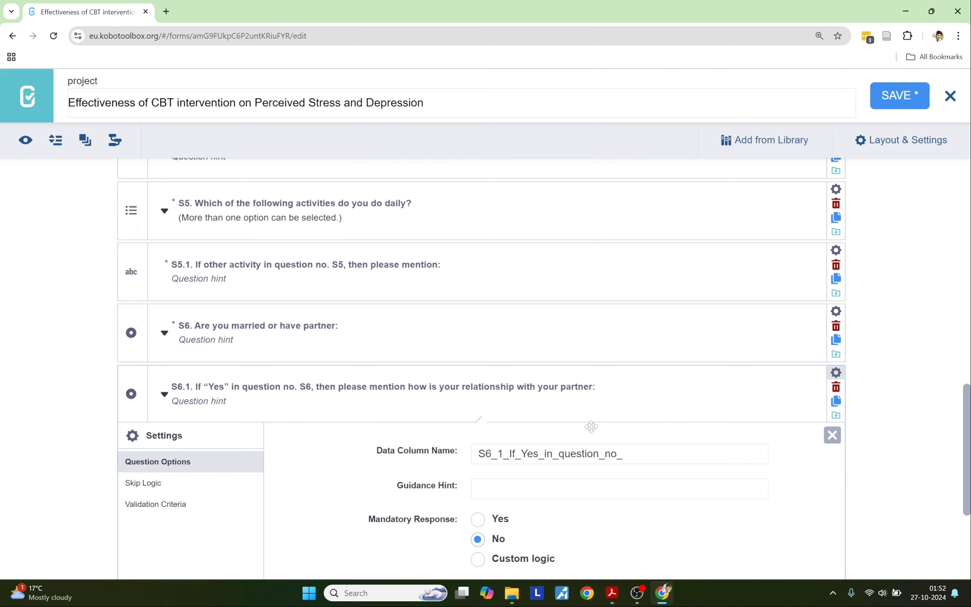
click(487, 519)
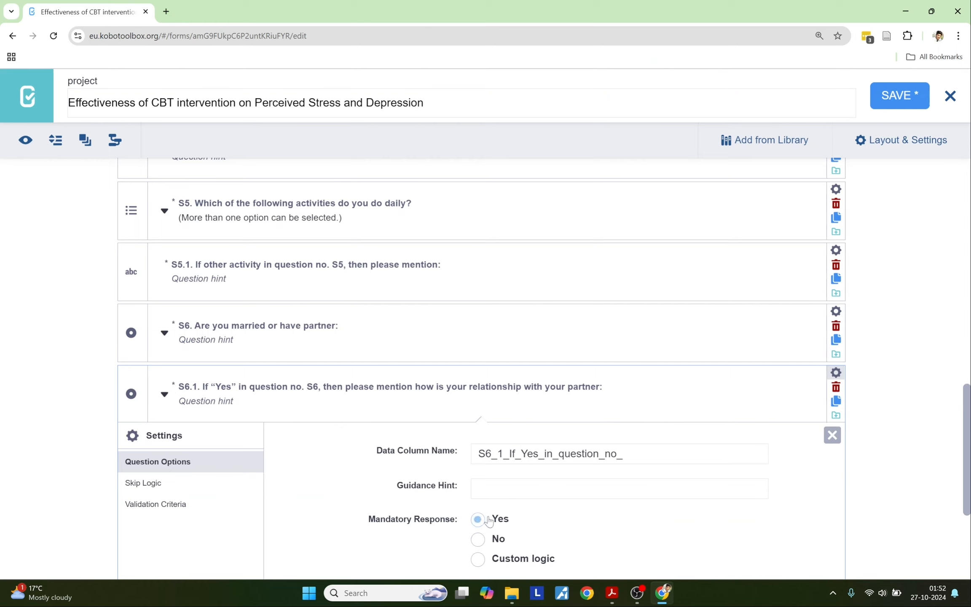
click(143, 483)
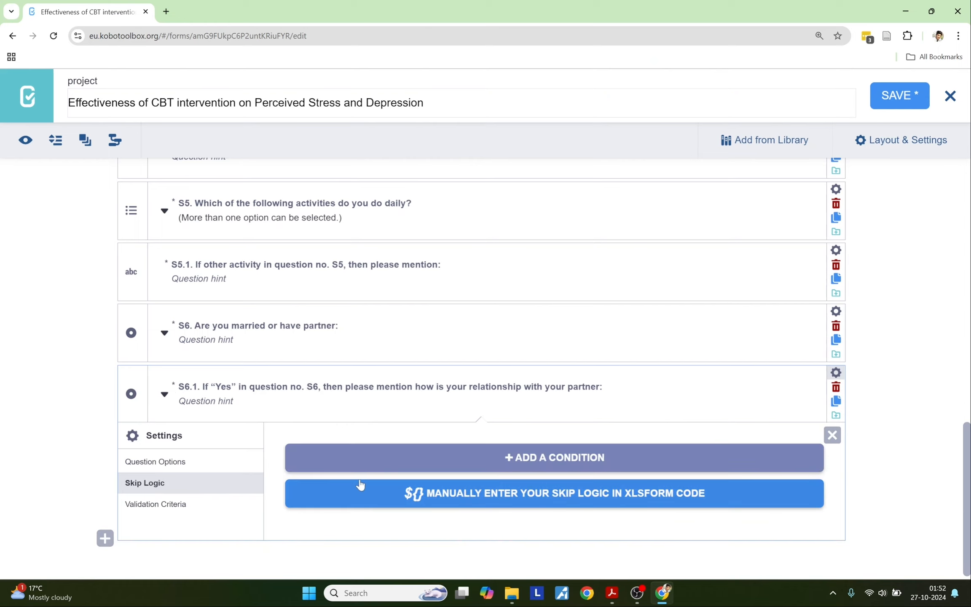
click(362, 459)
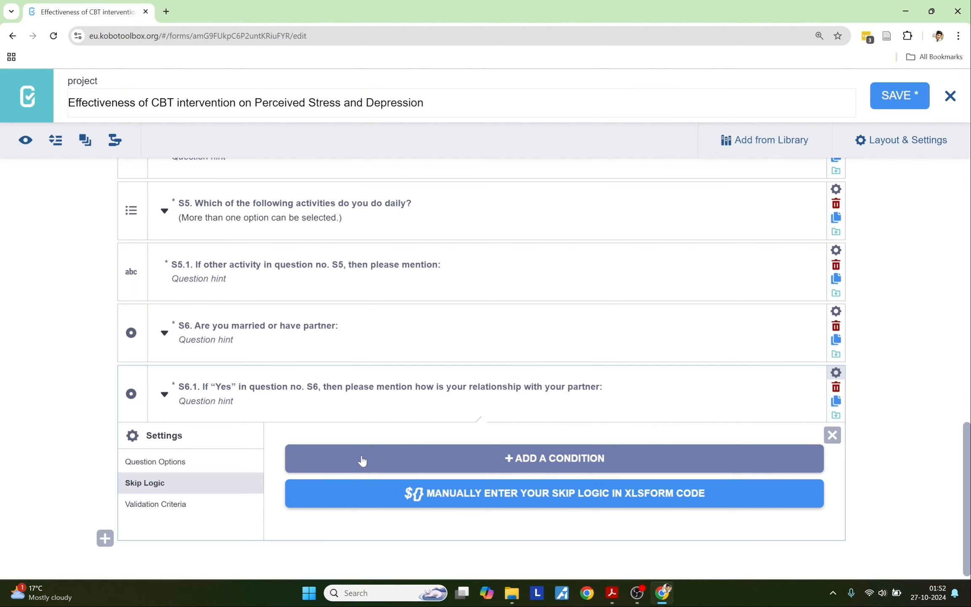
click(360, 489)
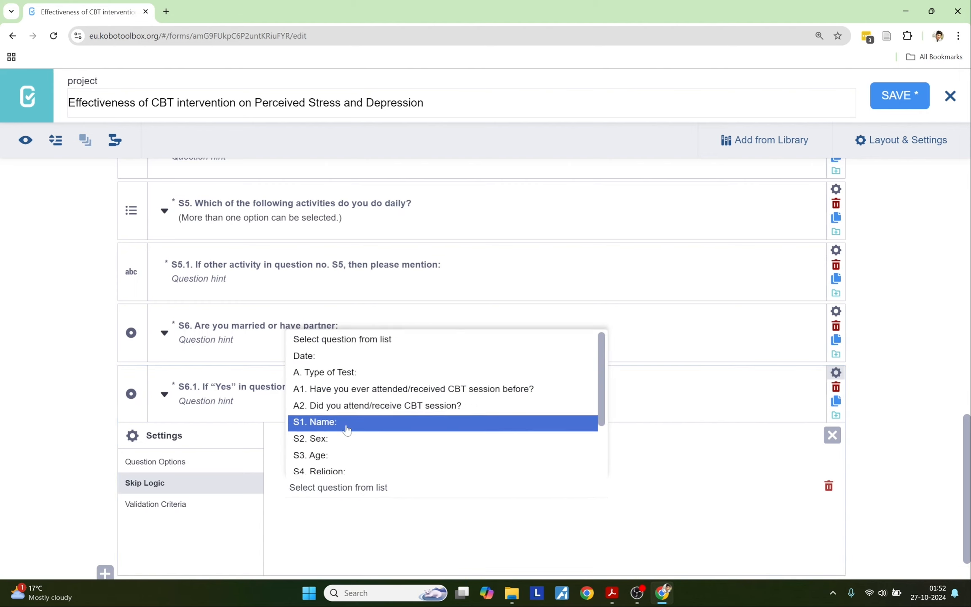
scroll(350, 434, down, 2)
click(354, 464)
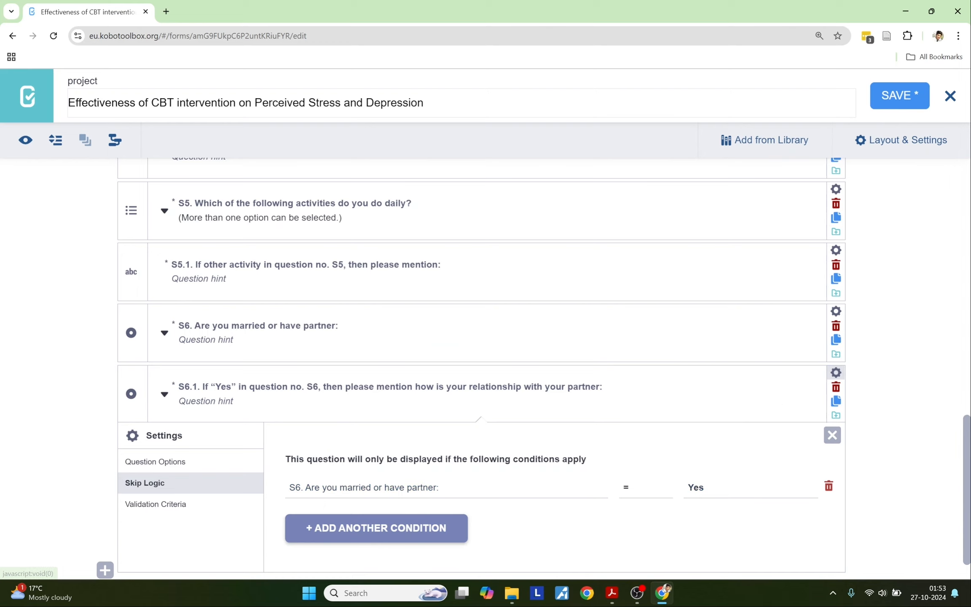
click(836, 376)
Step: Expand S5 and scroll through the form to review its response options
scroll(884, 442, up, 3)
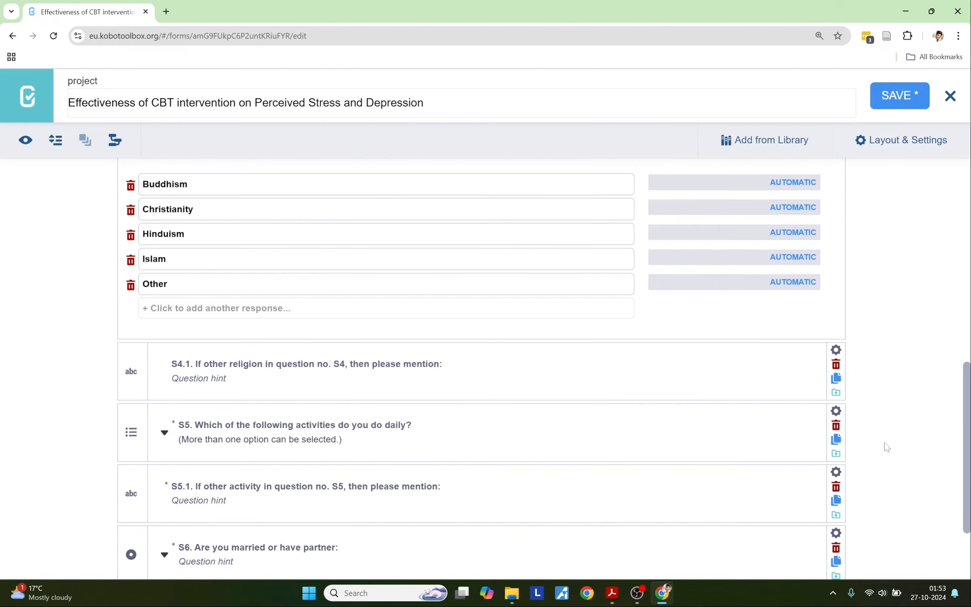
scroll(884, 442, down, 3)
click(163, 316)
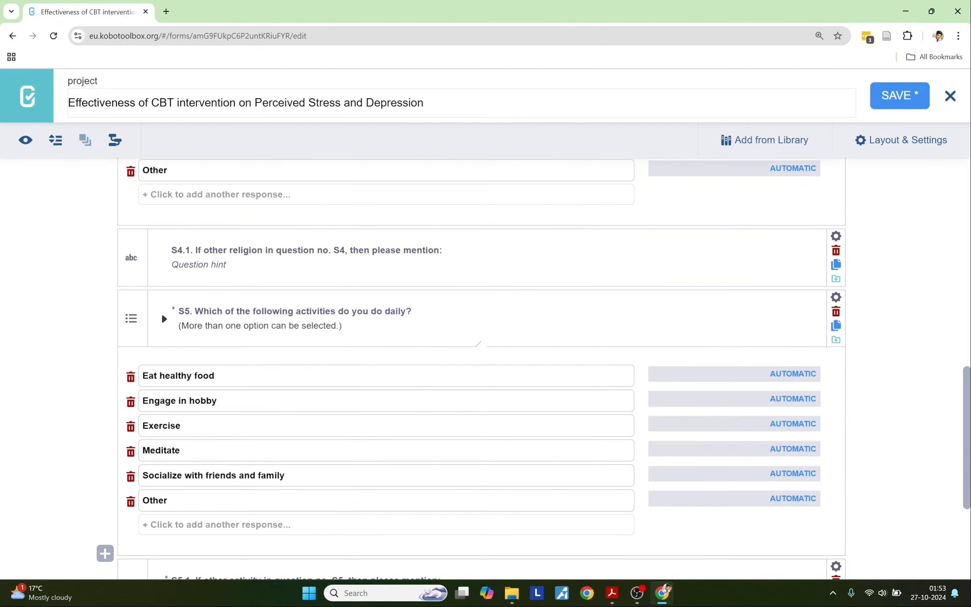
scroll(161, 312, up, 15)
scroll(161, 472, down, 10)
scroll(480, 366, down, 9)
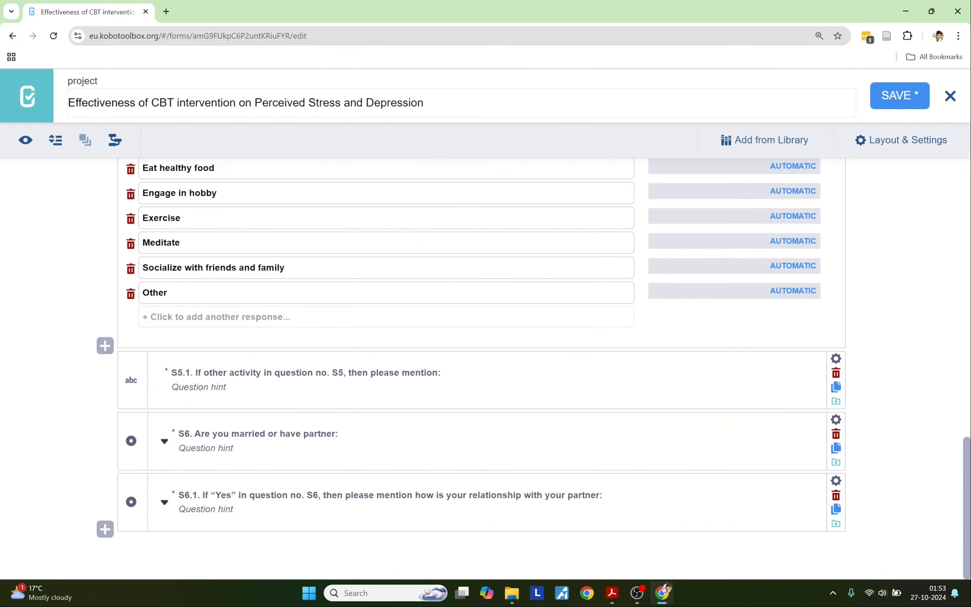
scroll(480, 367, up, 7)
scroll(480, 366, down, 6)
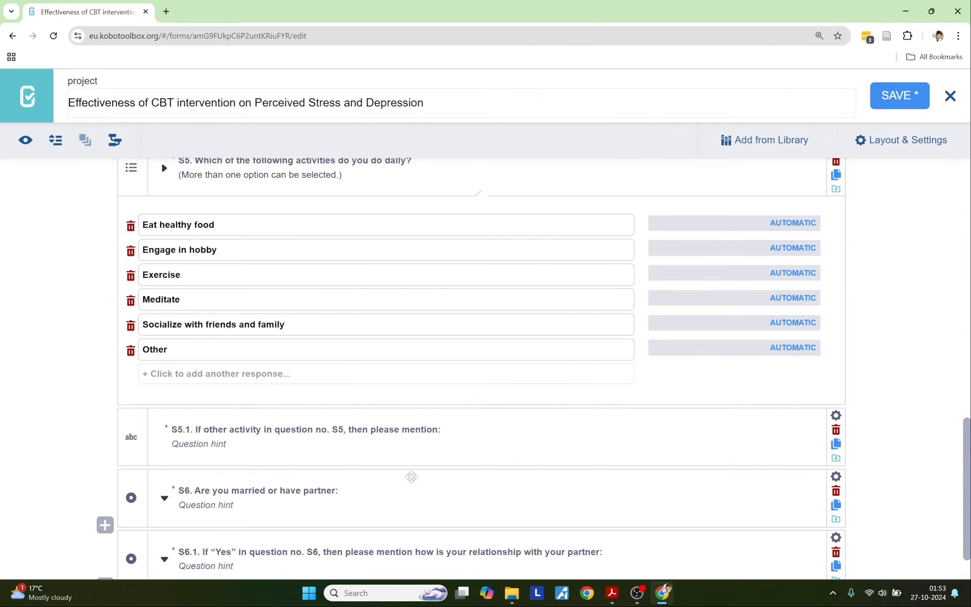
scroll(390, 459, up, 15)
scroll(391, 459, down, 10)
scroll(391, 460, down, 5)
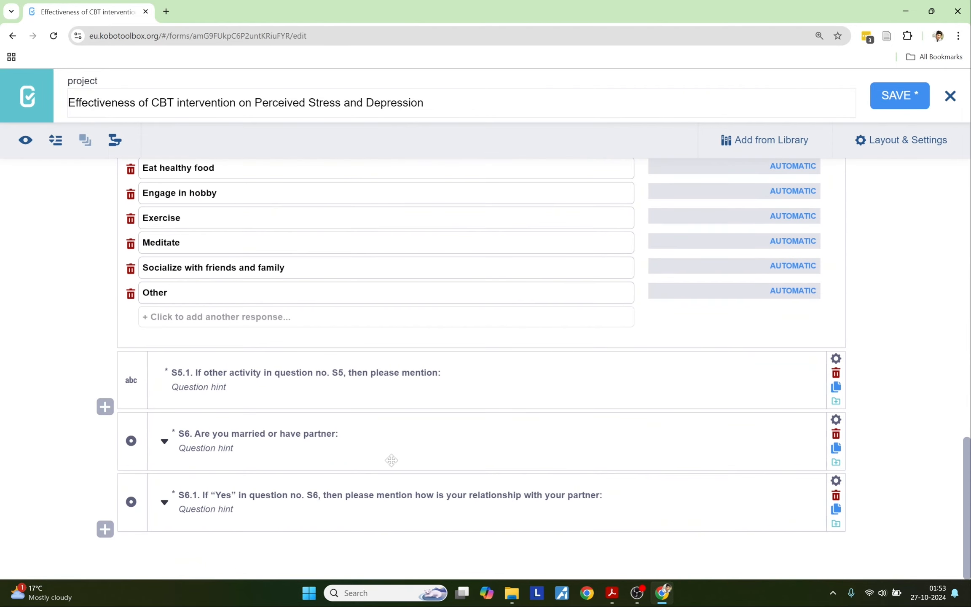
scroll(391, 460, up, 2)
scroll(390, 460, up, 5)
scroll(393, 465, down, 4)
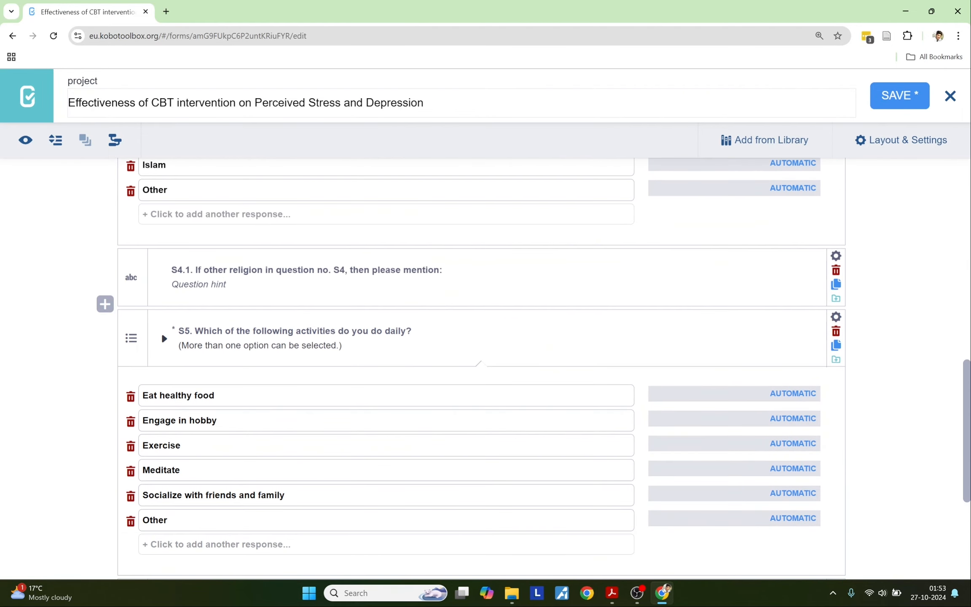
scroll(391, 460, down, 4)
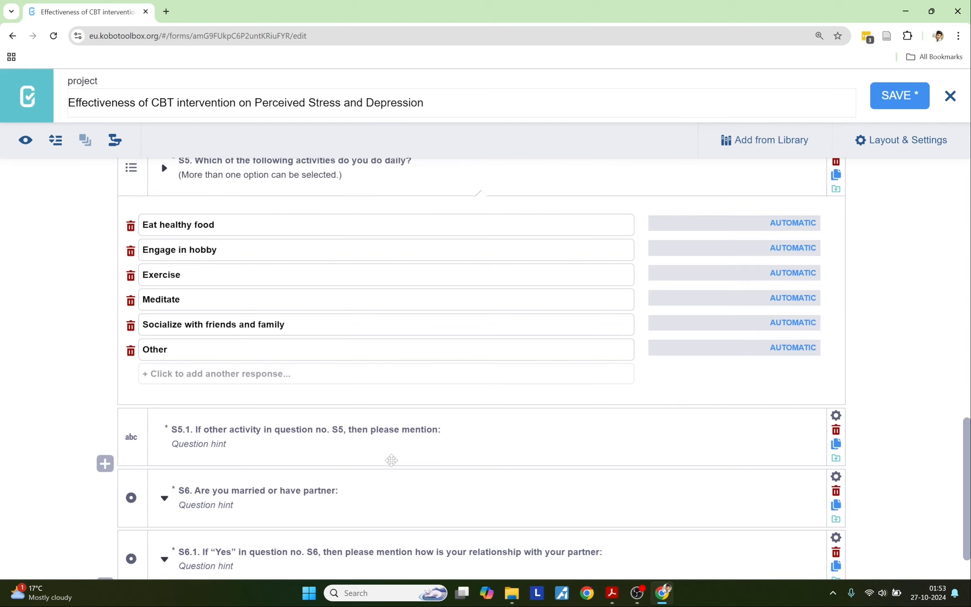
scroll(391, 460, down, 1)
scroll(391, 460, up, 3)
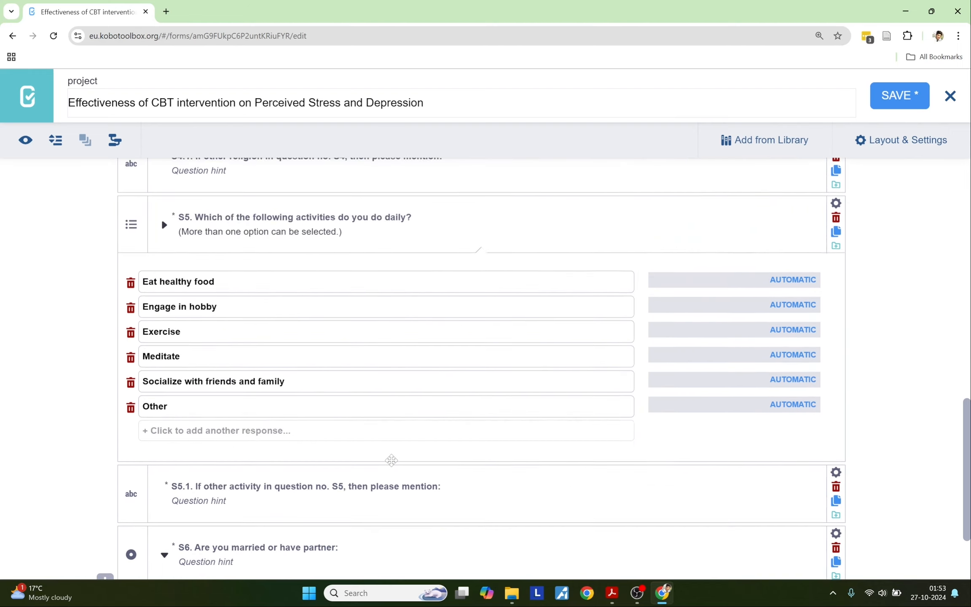
scroll(161, 274, up, 6)
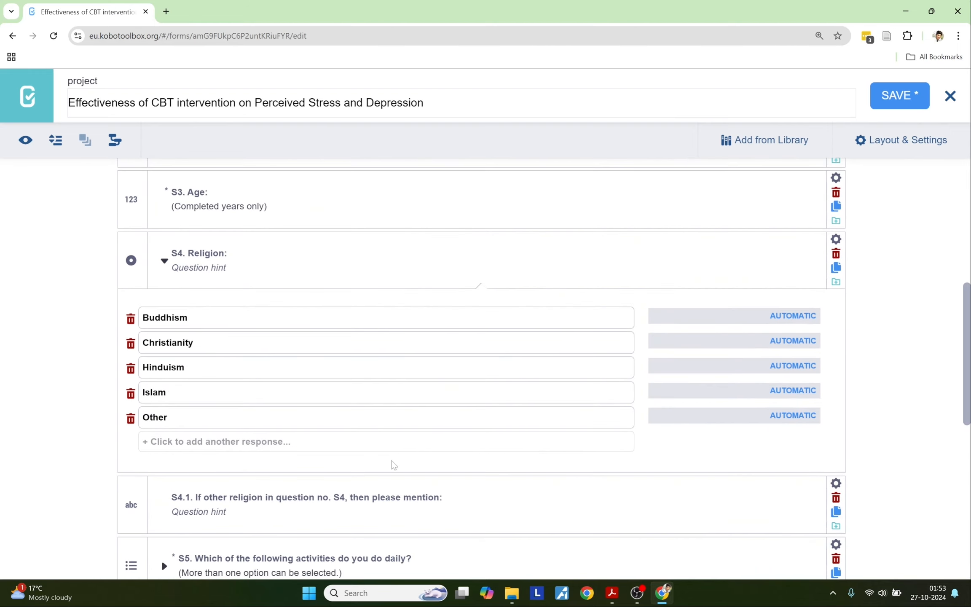
scroll(392, 462, down, 4)
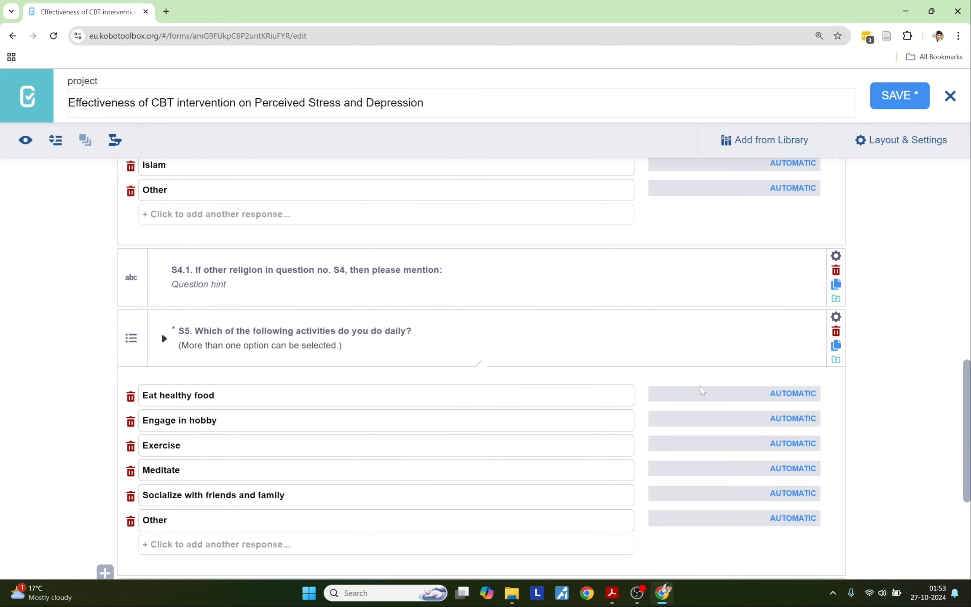
scroll(742, 404, up, 2)
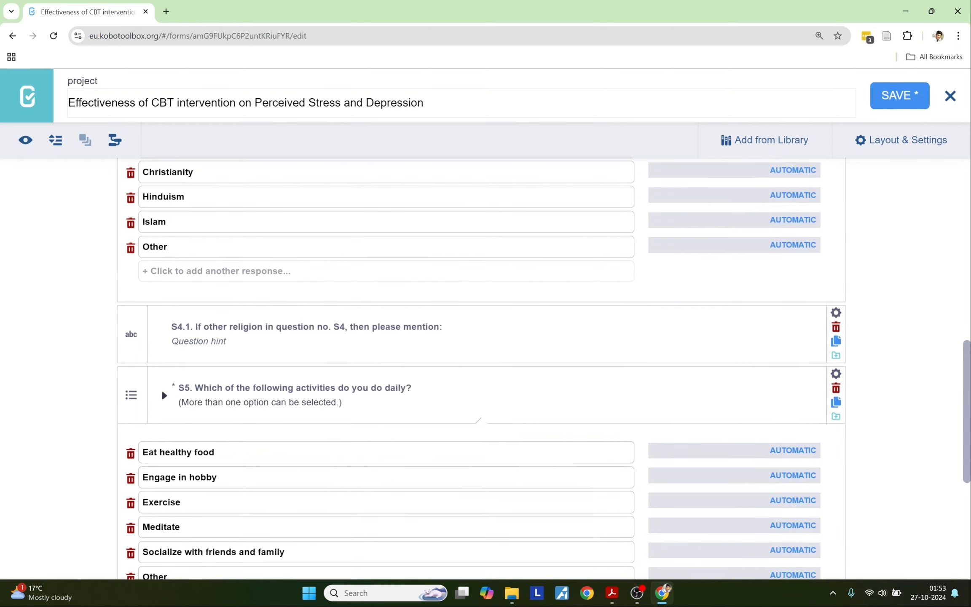
scroll(727, 404, up, 1)
scroll(732, 392, down, 5)
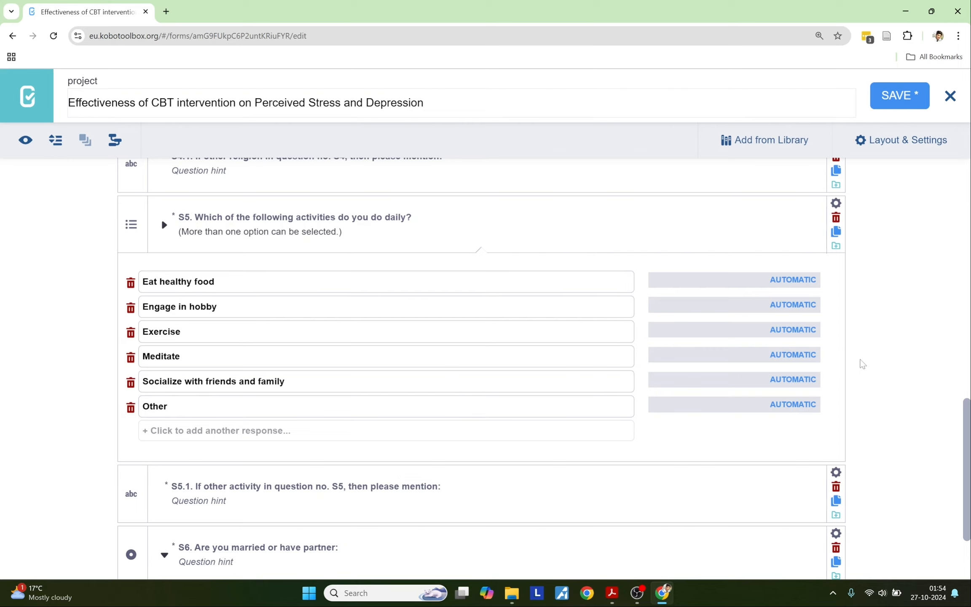
scroll(886, 270, up, 10)
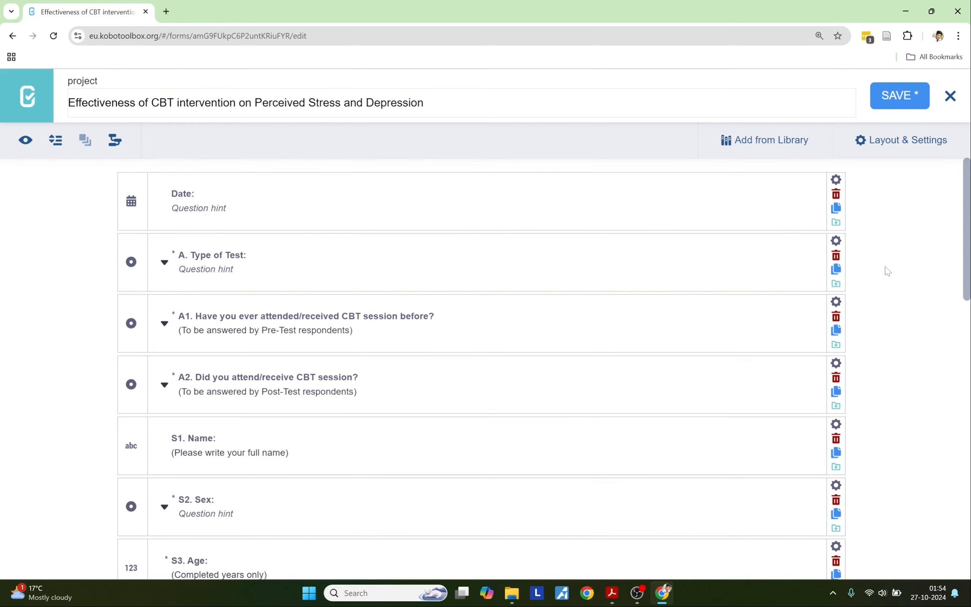
scroll(885, 266, down, 10)
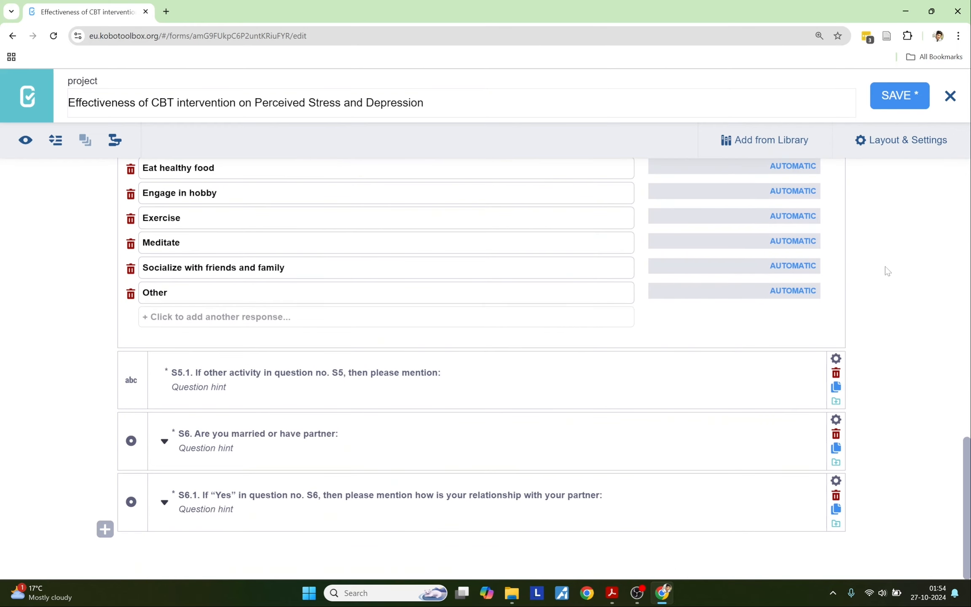
scroll(885, 266, up, 10)
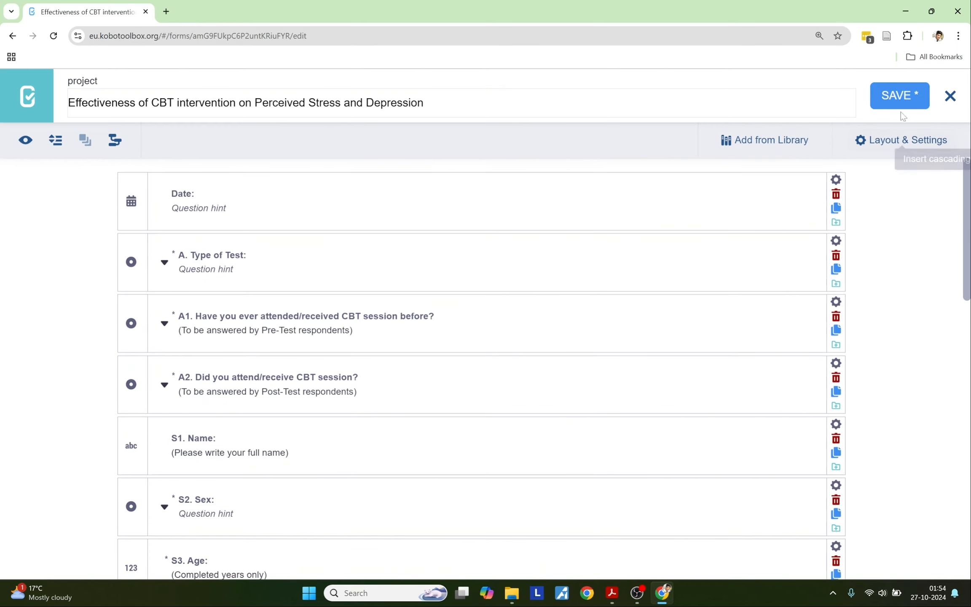
Step: Save the CBT survey form, confirm it updated, and close the form builder
click(900, 97)
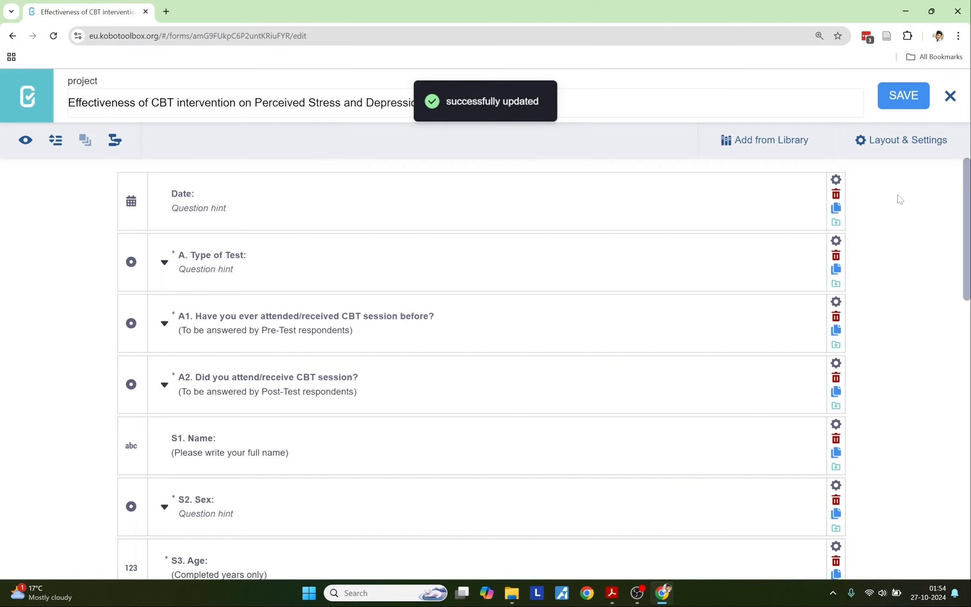
scroll(899, 198, down, 10)
scroll(899, 199, up, 10)
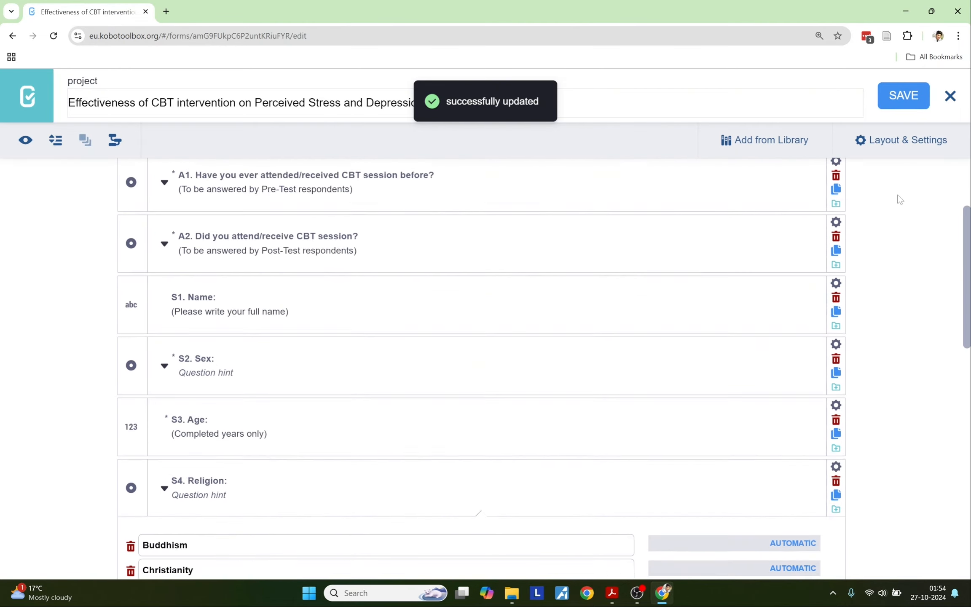
scroll(899, 199, down, 2)
scroll(898, 199, down, 10)
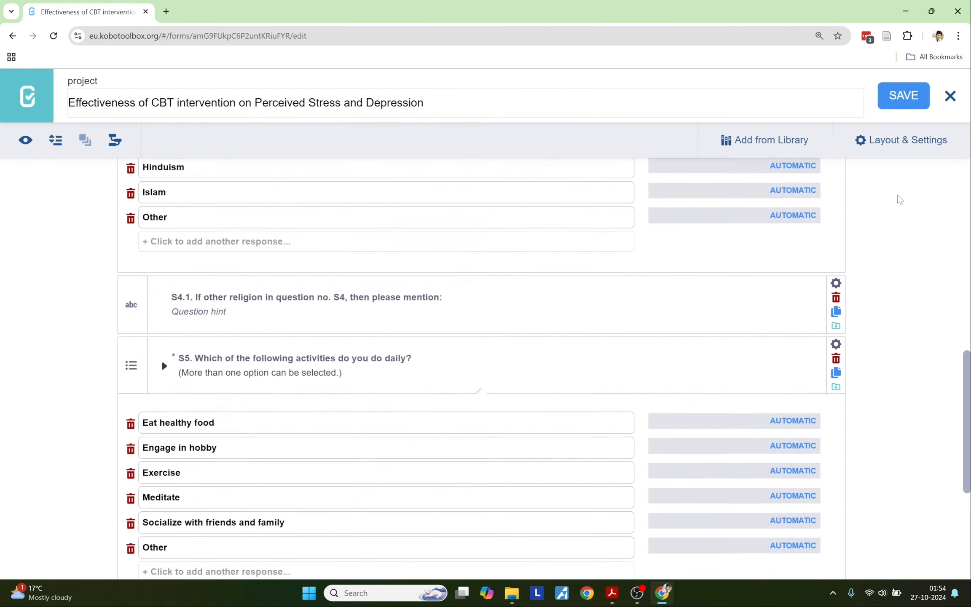
click(949, 104)
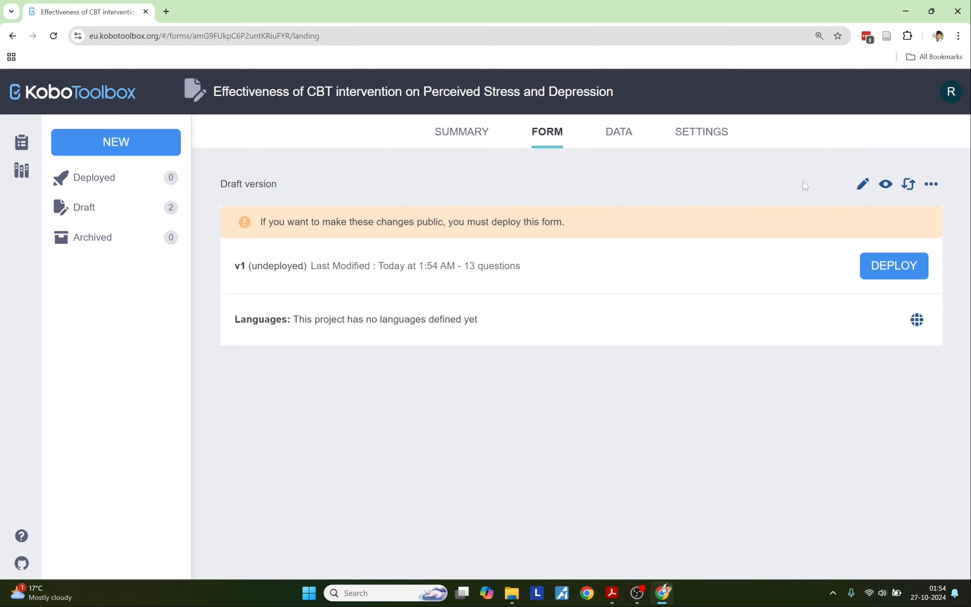
Step: Reopen the survey in the form builder and scroll through questions Date to S6.1
click(860, 189)
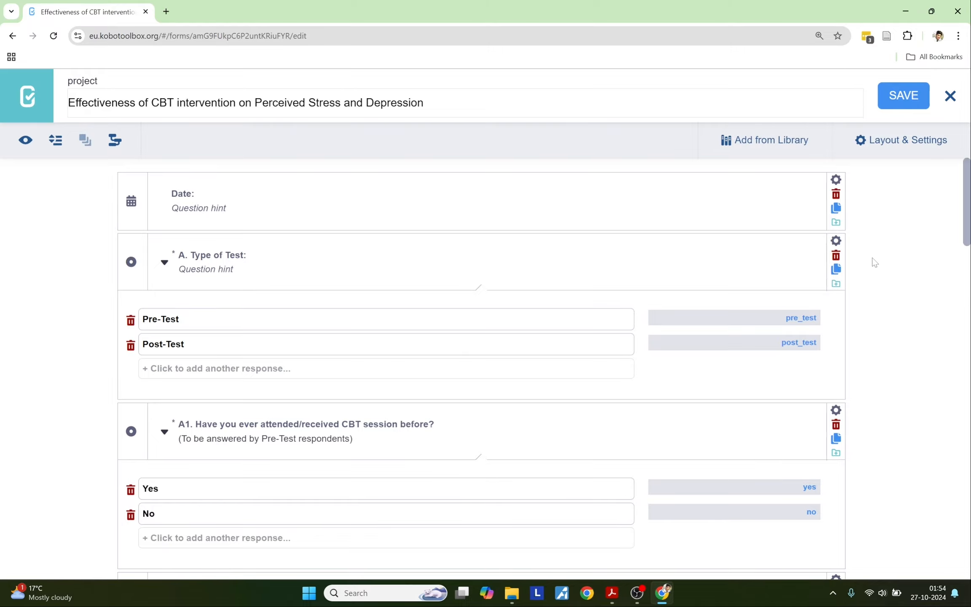
scroll(874, 262, down, 20)
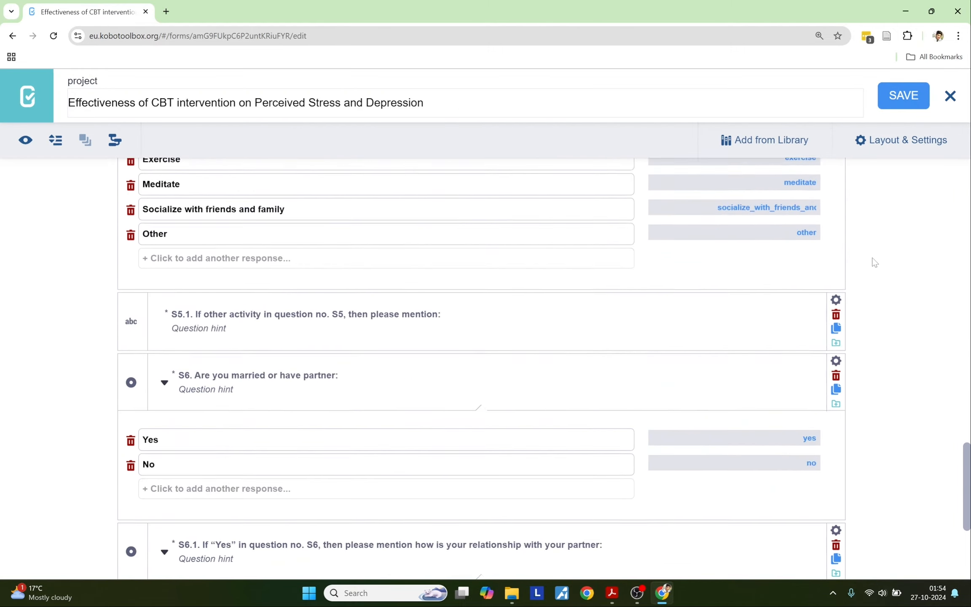
scroll(873, 260, up, 20)
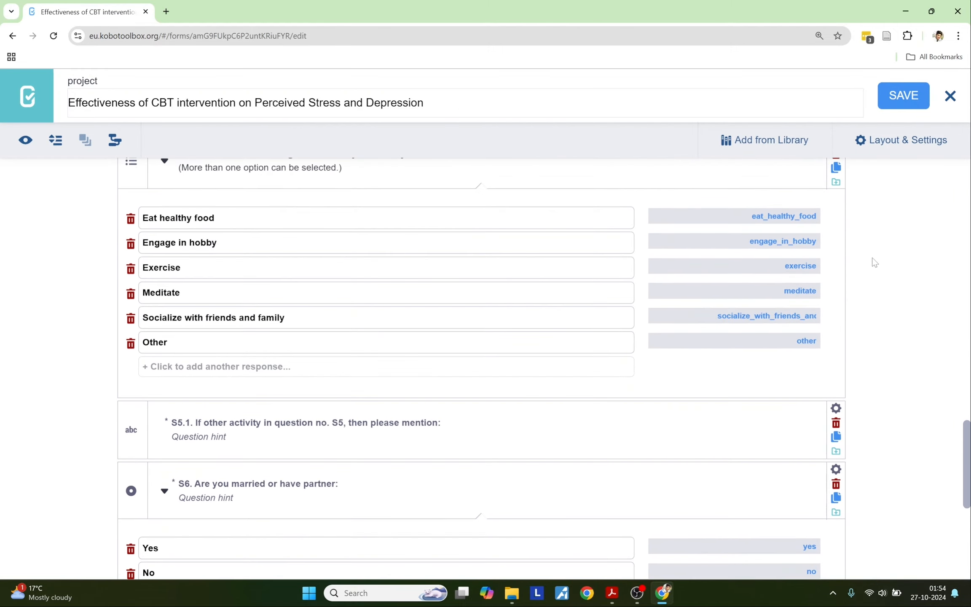
scroll(872, 258, up, 10)
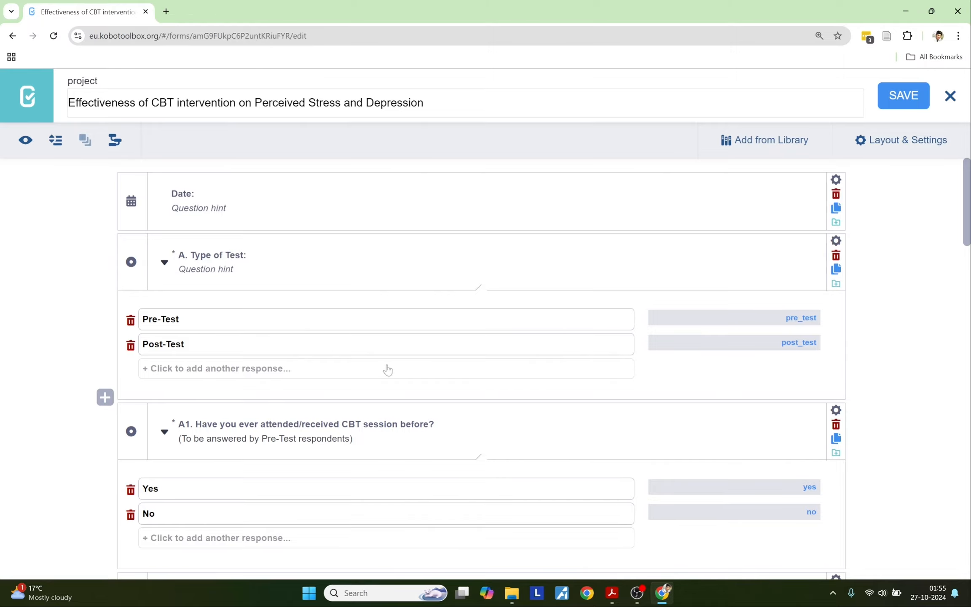
scroll(387, 370, down, 12)
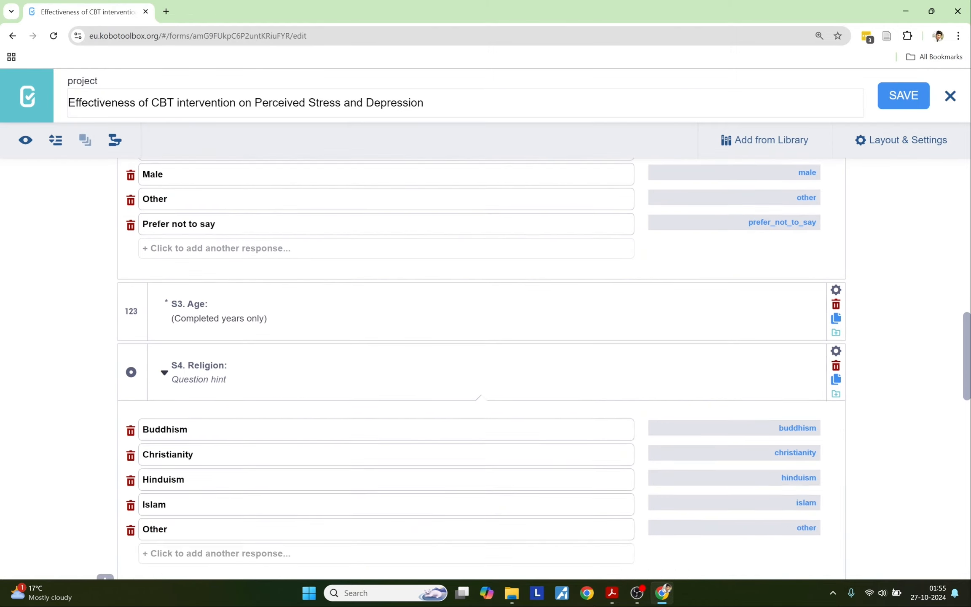
scroll(637, 438, down, 14)
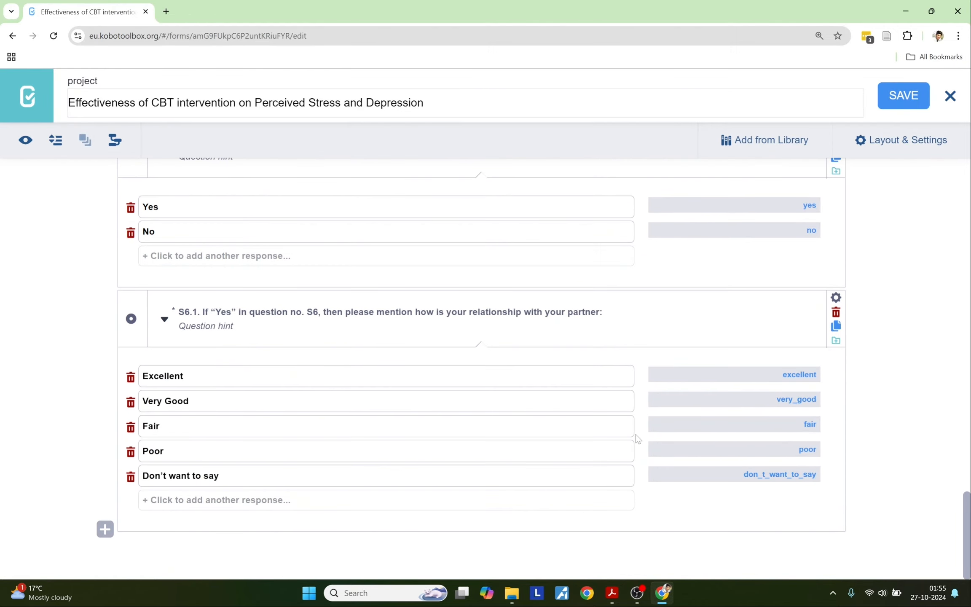
scroll(352, 532, up, 20)
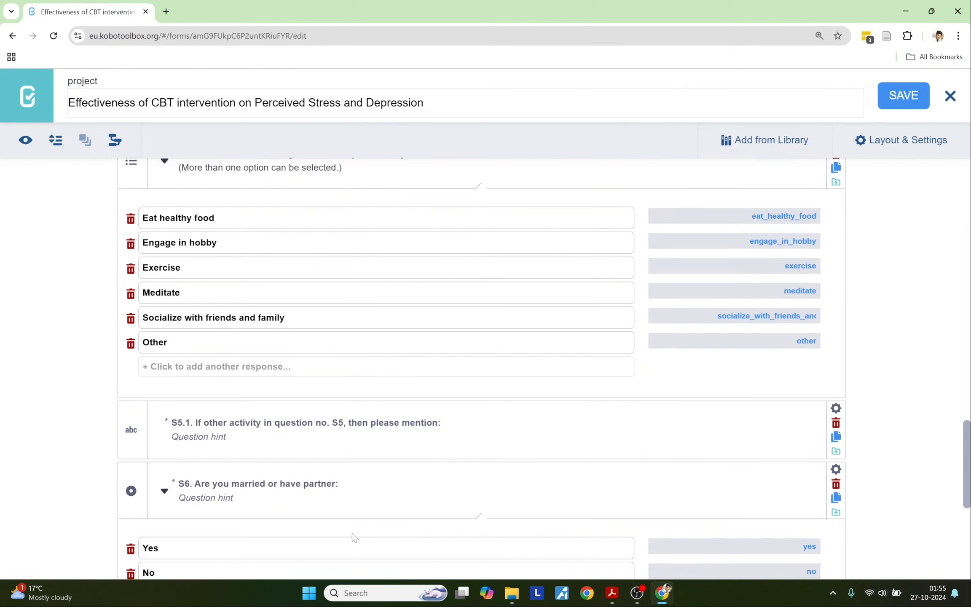
scroll(351, 532, down, 20)
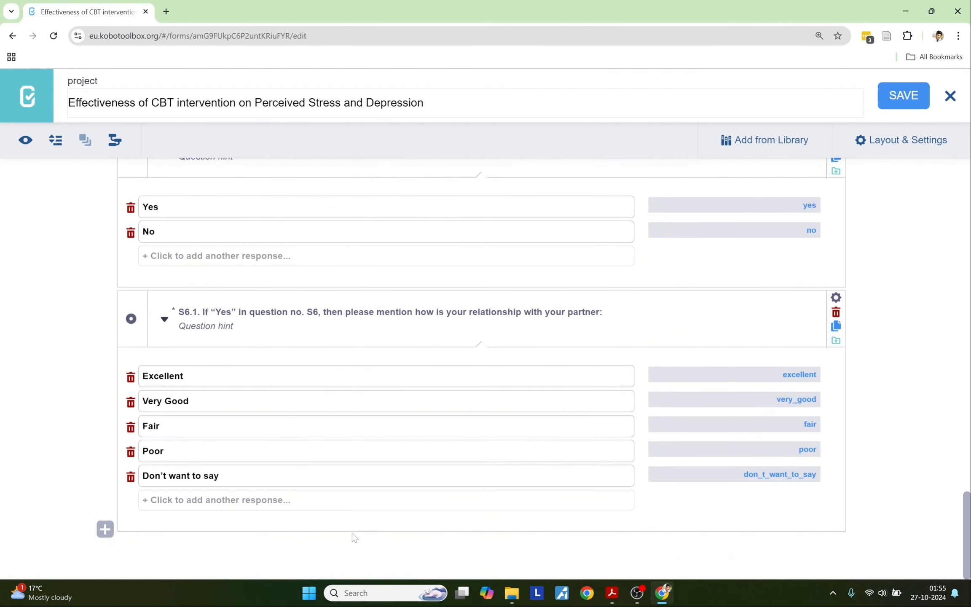
Step: Copy the Perceived Stress Scale title from the PDF and start a new question below S6.1
click(612, 597)
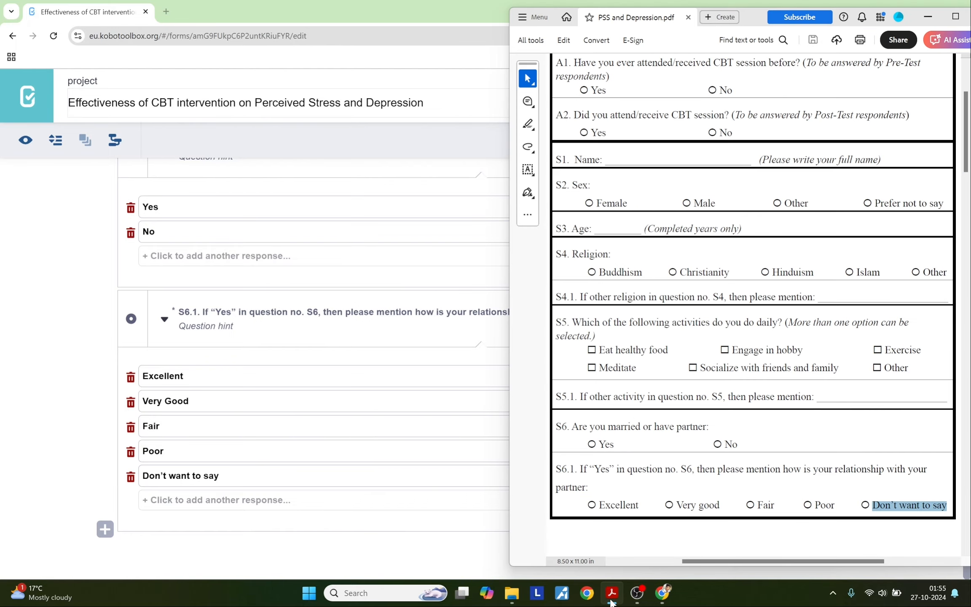
scroll(614, 468, down, 10)
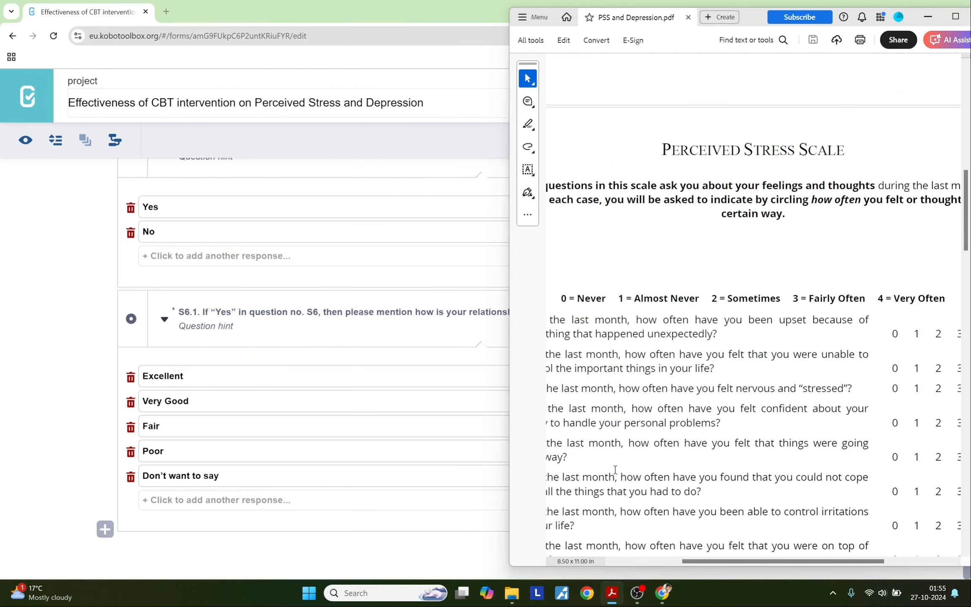
drag(678, 564, 672, 563)
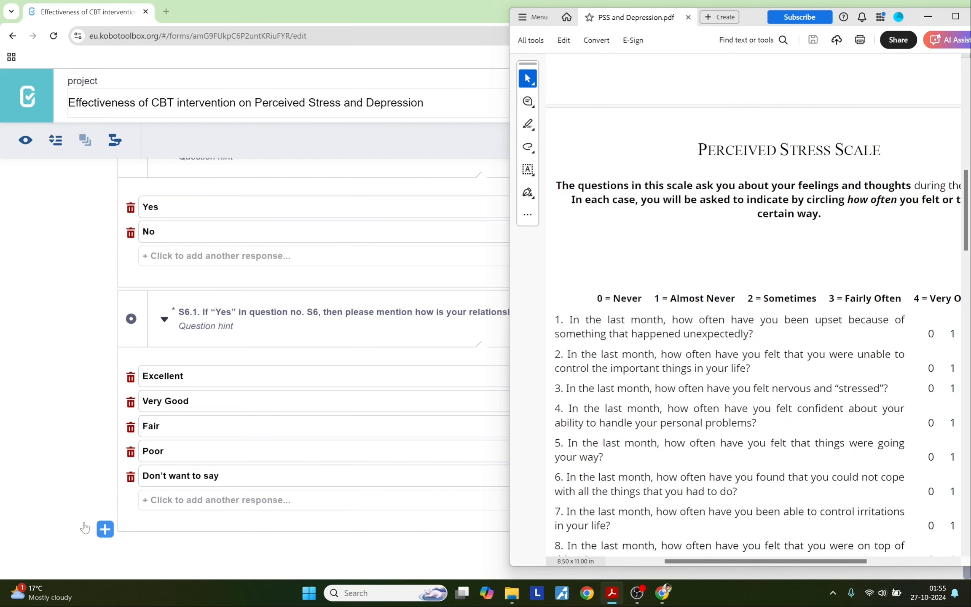
drag(884, 146, 711, 132)
key(ctrl+c)
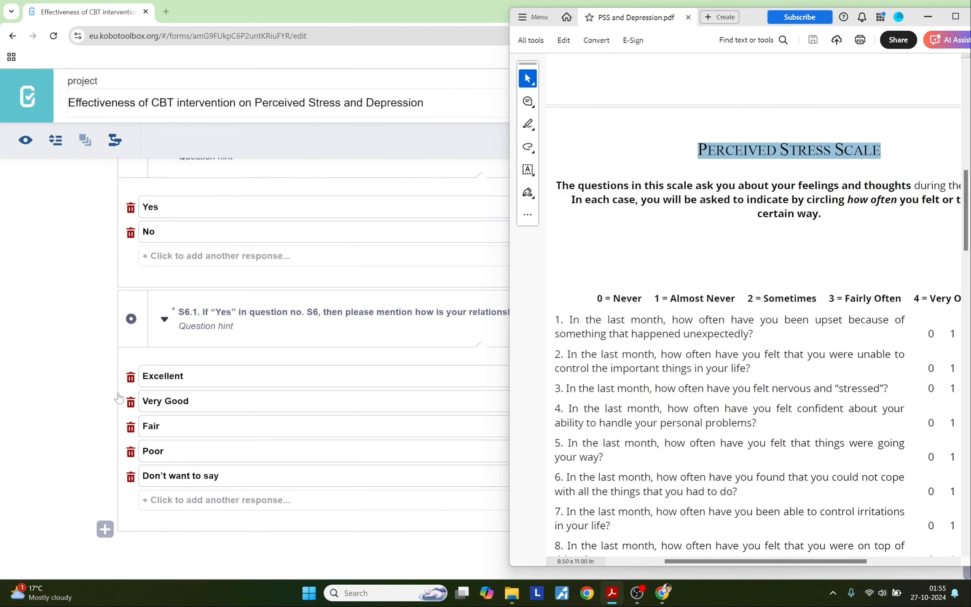
click(51, 445)
click(105, 530)
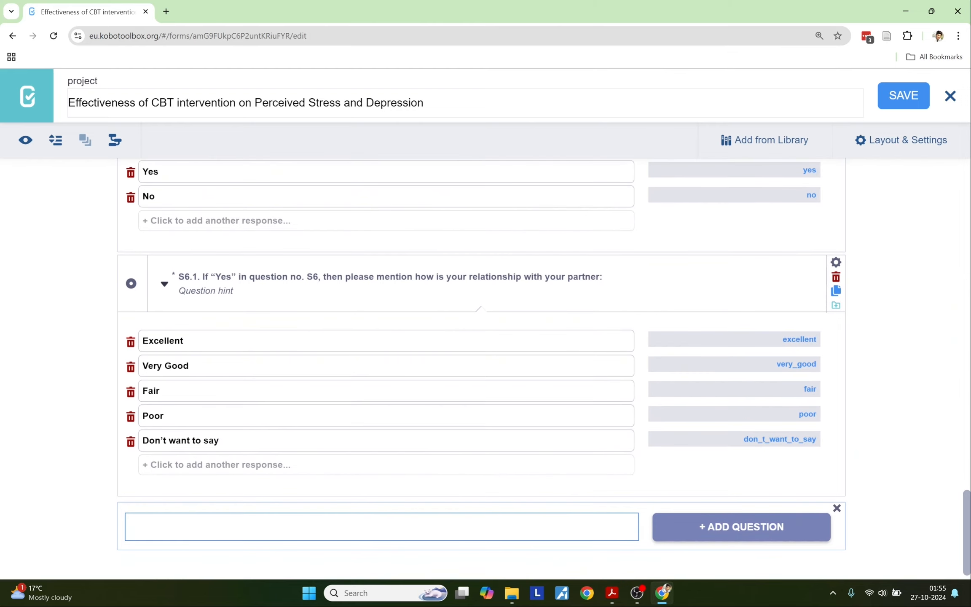
Step: Add the pasted 'PERCEIVED STRESS SCALE' question as a rating matrix
key(ctrl+v)
click(685, 527)
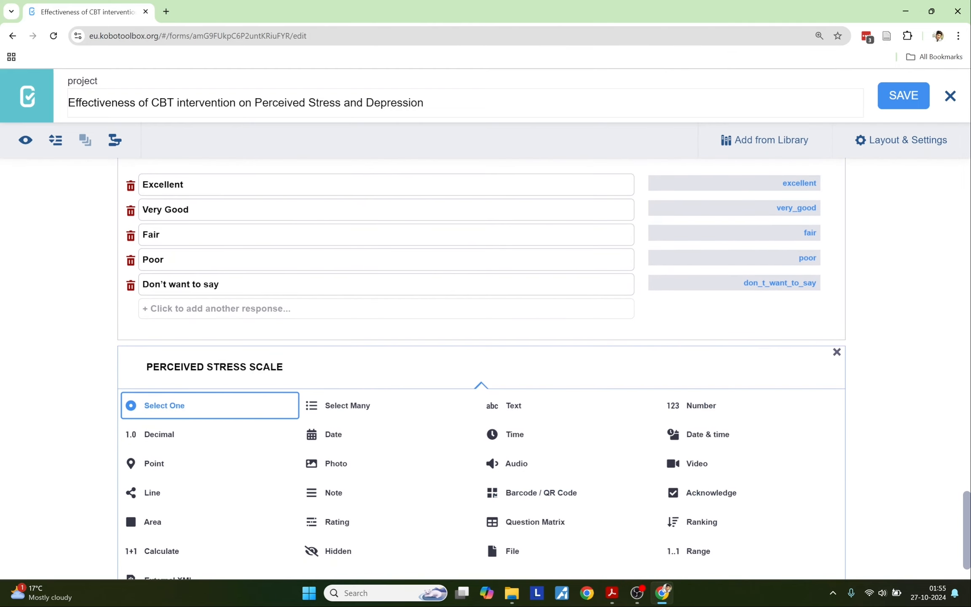
click(330, 525)
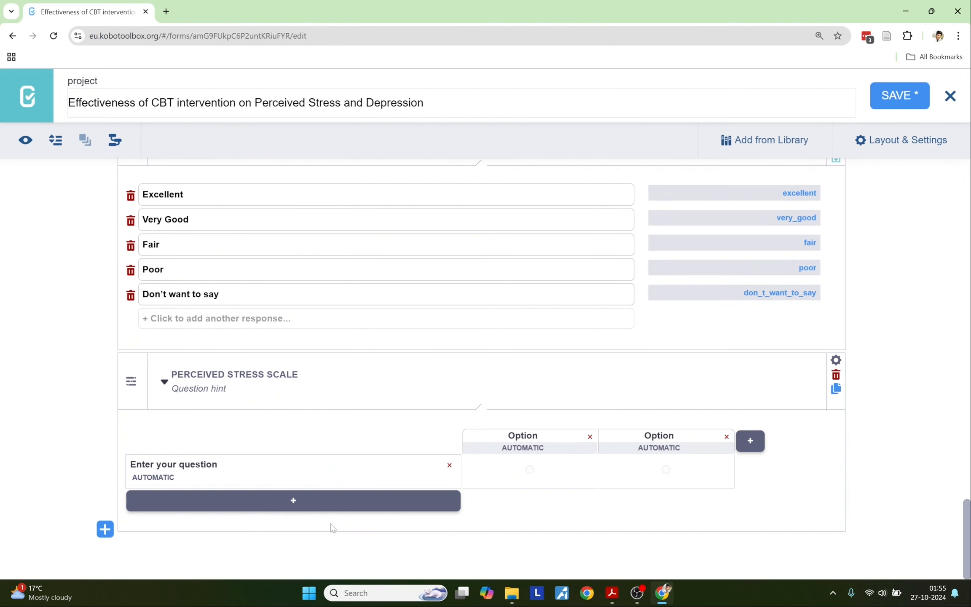
Step: Use the scale's instruction paragraph from the PDF as the matrix's hint
key(alt+Tab)
drag(558, 186, 826, 220)
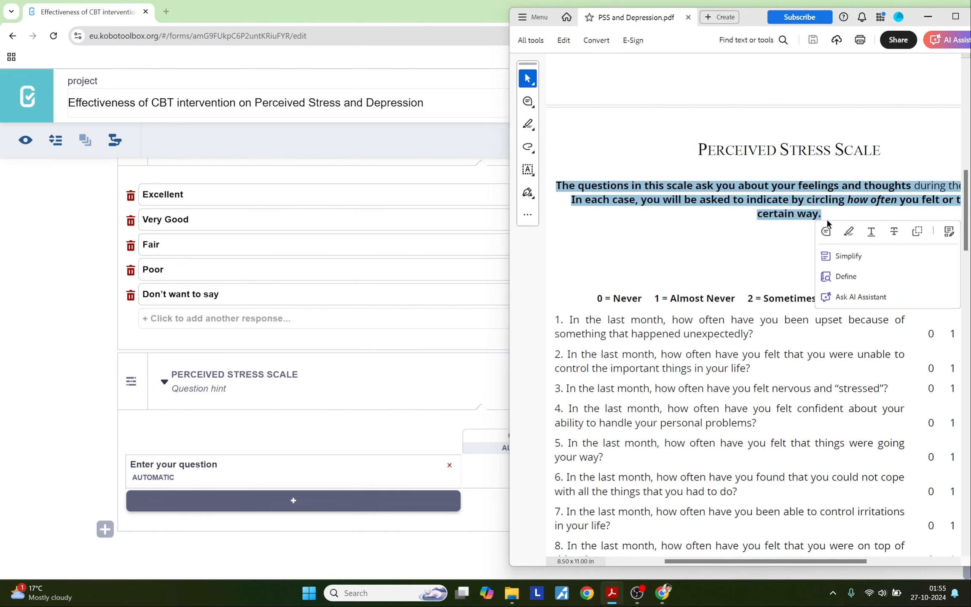
key(ctrl+c)
key(alt+Tab)
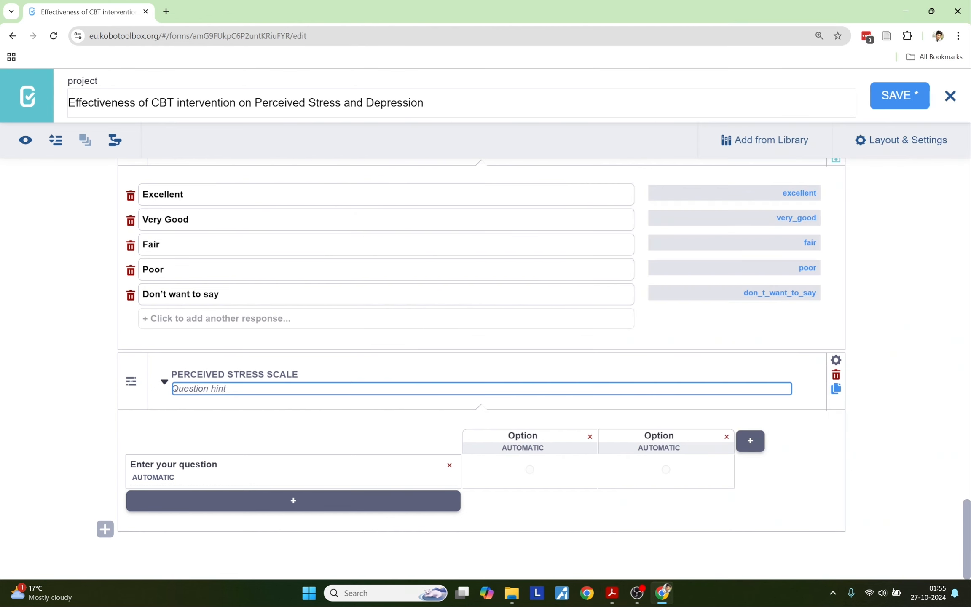
key(ctrl+v)
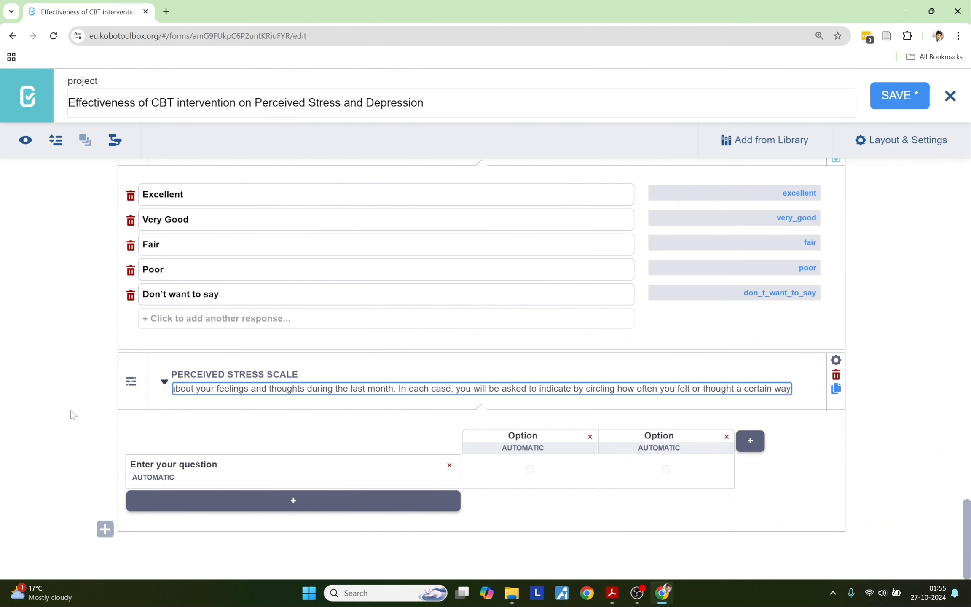
Step: Label the matrix's first answer column '0 = Never' from the PDF
key(alt+Tab)
click(675, 301)
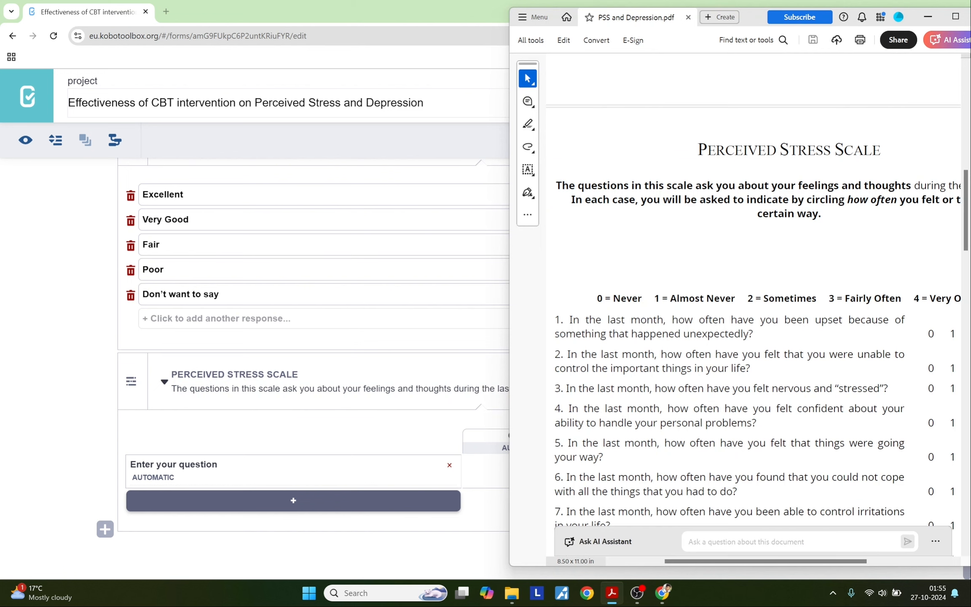
drag(755, 565, 773, 565)
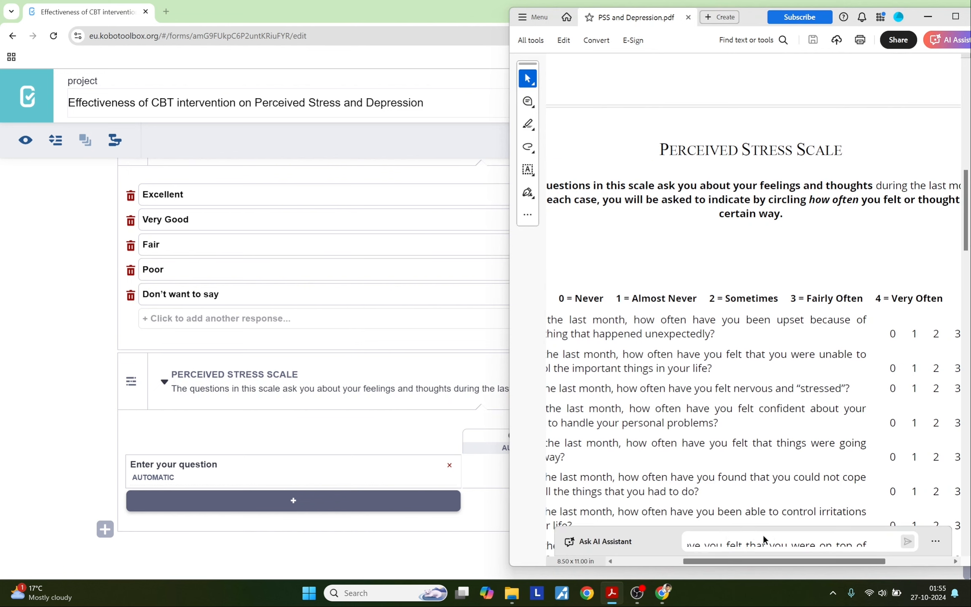
drag(559, 302, 604, 302)
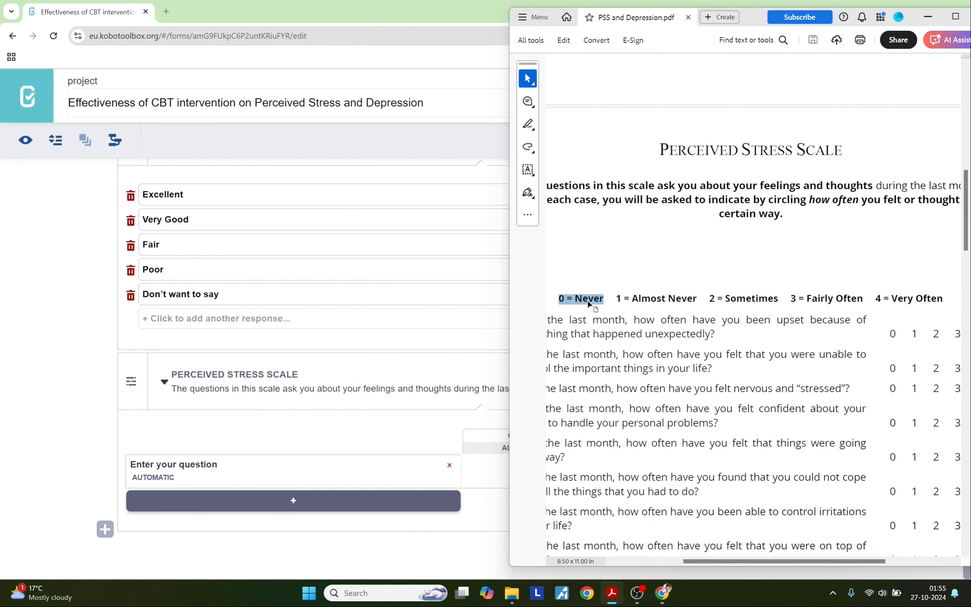
click(73, 458)
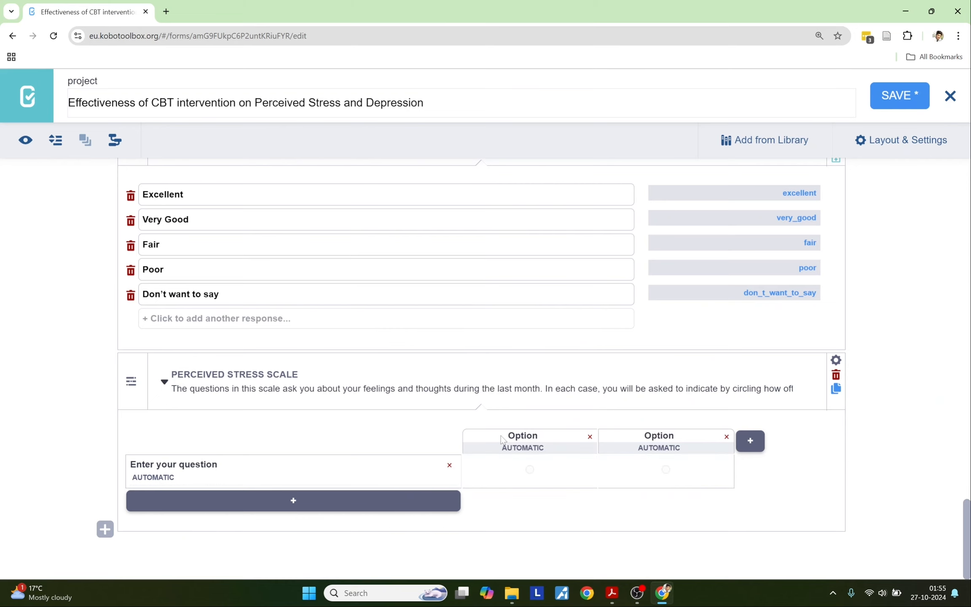
drag(508, 436, 538, 436)
key(ctrl+v)
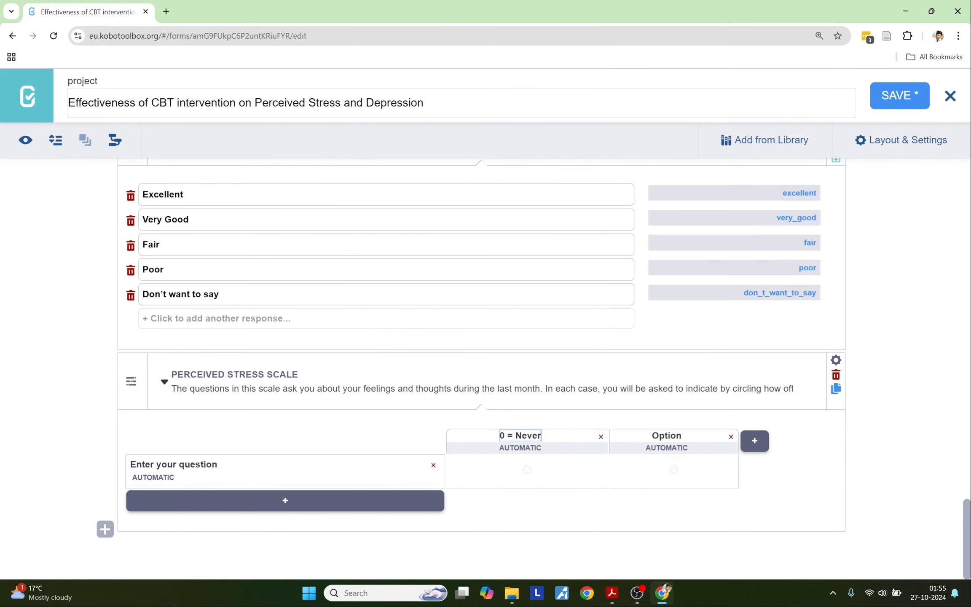
Step: Label the second answer column 'Almost Never' from the PDF
key(alt+Tab)
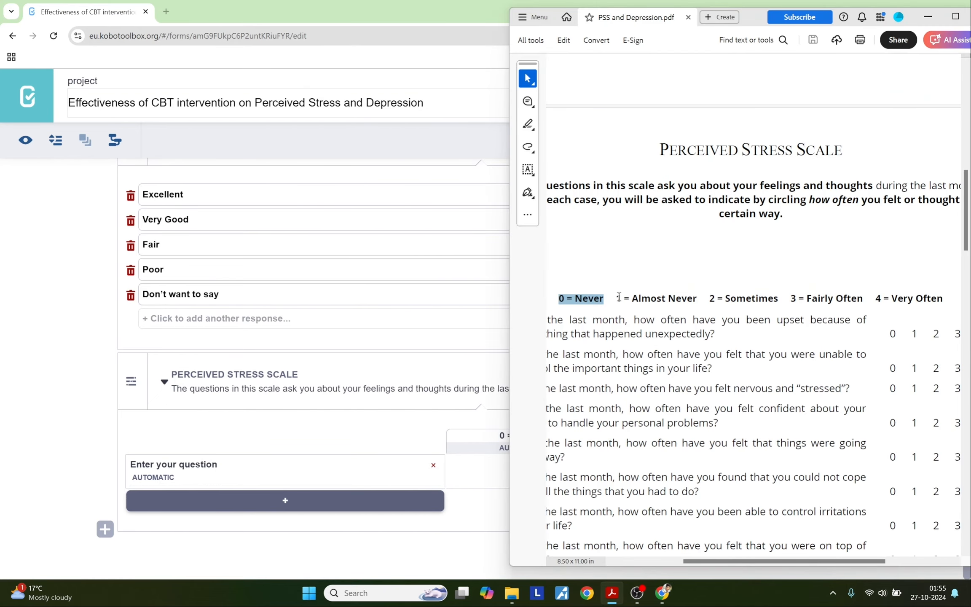
drag(620, 299, 684, 294)
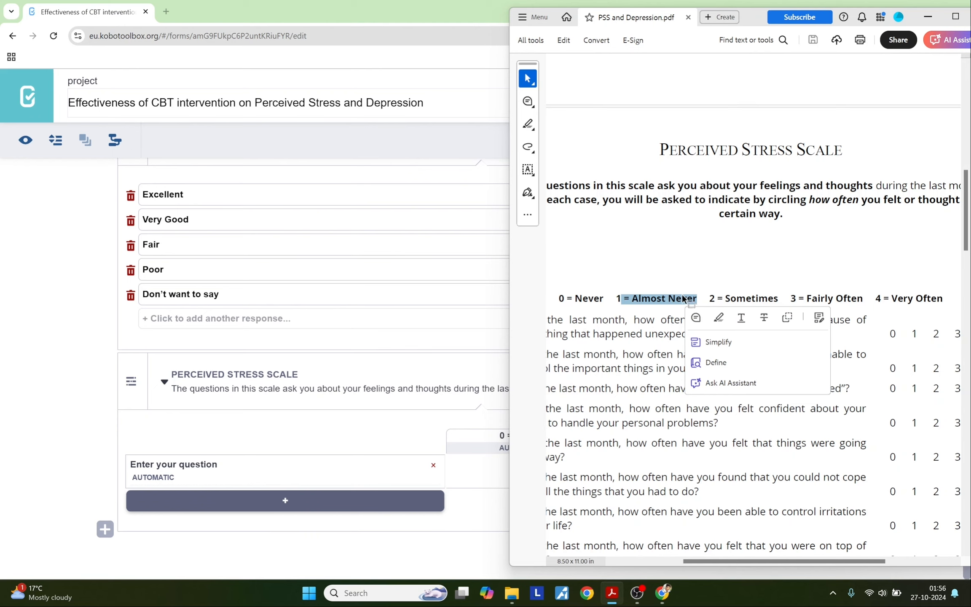
key(ctrl+c)
key(alt+Tab)
click(651, 435)
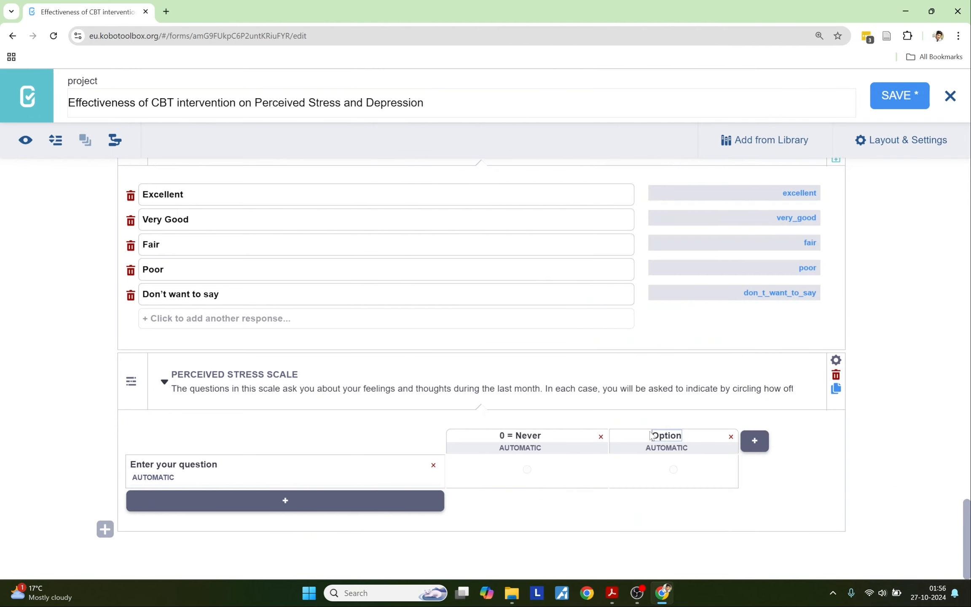
drag(651, 435, 688, 435)
key(ctrl+v)
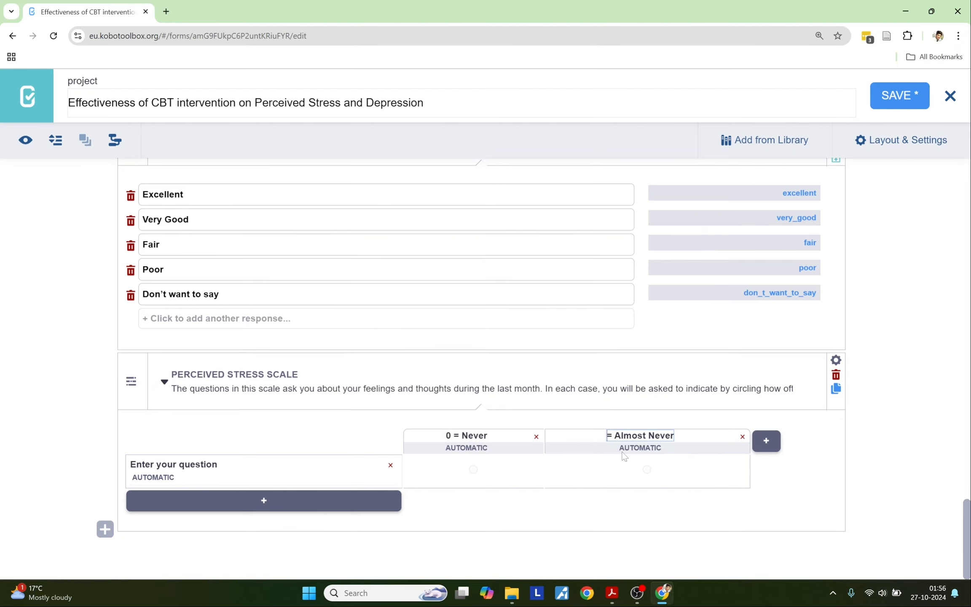
text(2)
Step: Add a third answer column labelled '2 = Sometimes'
key(alt+Tab)
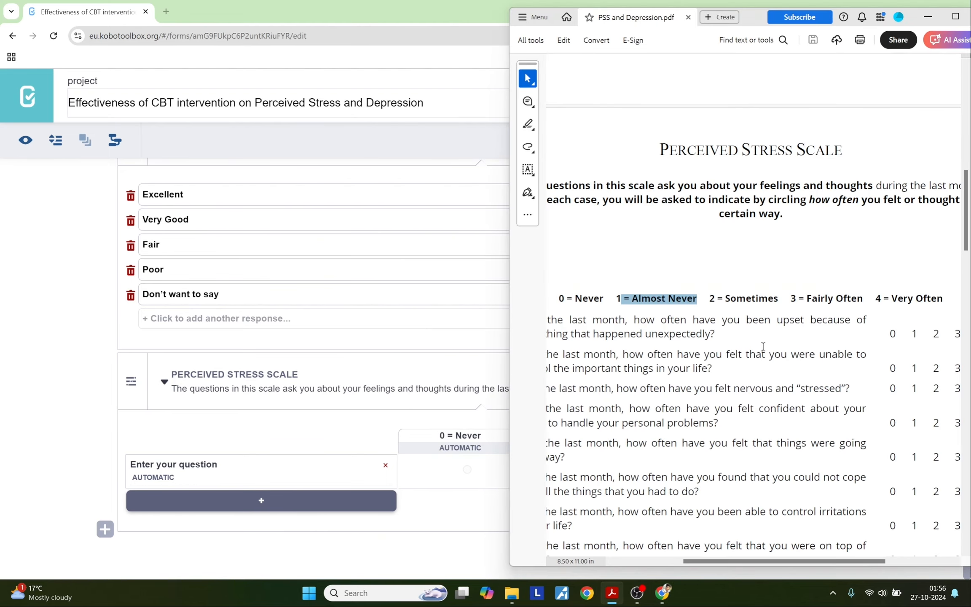
drag(708, 297, 766, 293)
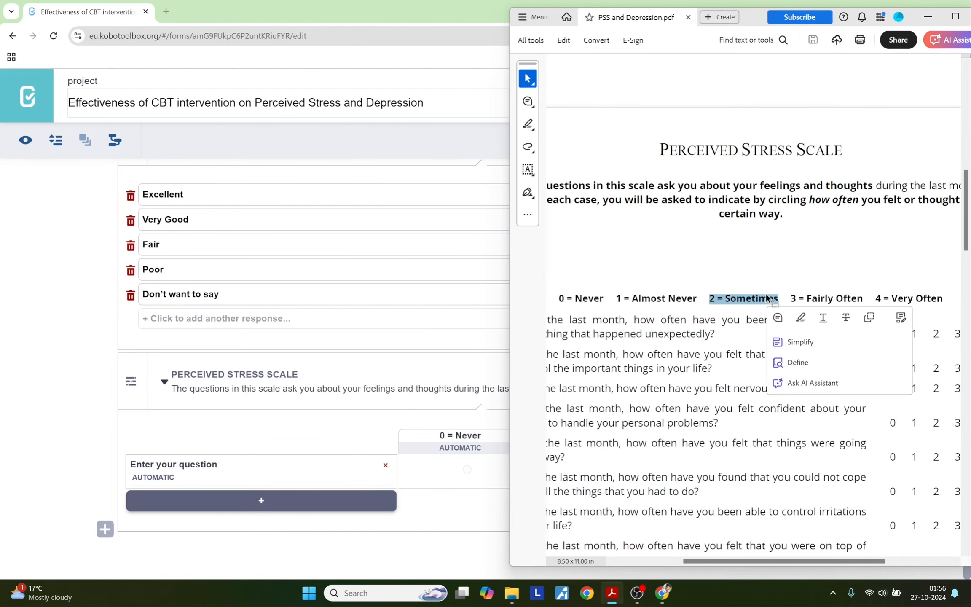
key(ctrl+c)
key(alt+Tab)
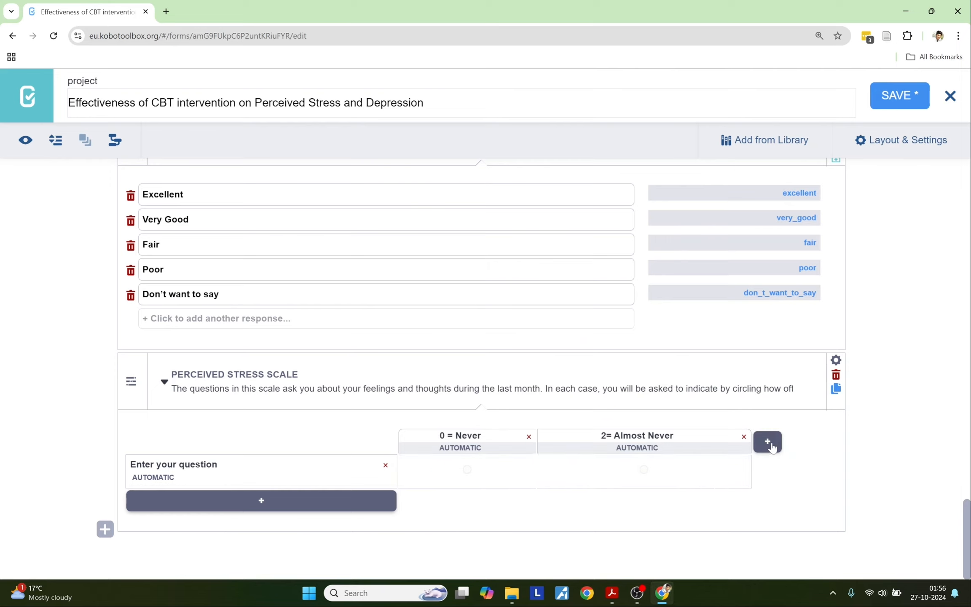
click(767, 441)
click(726, 436)
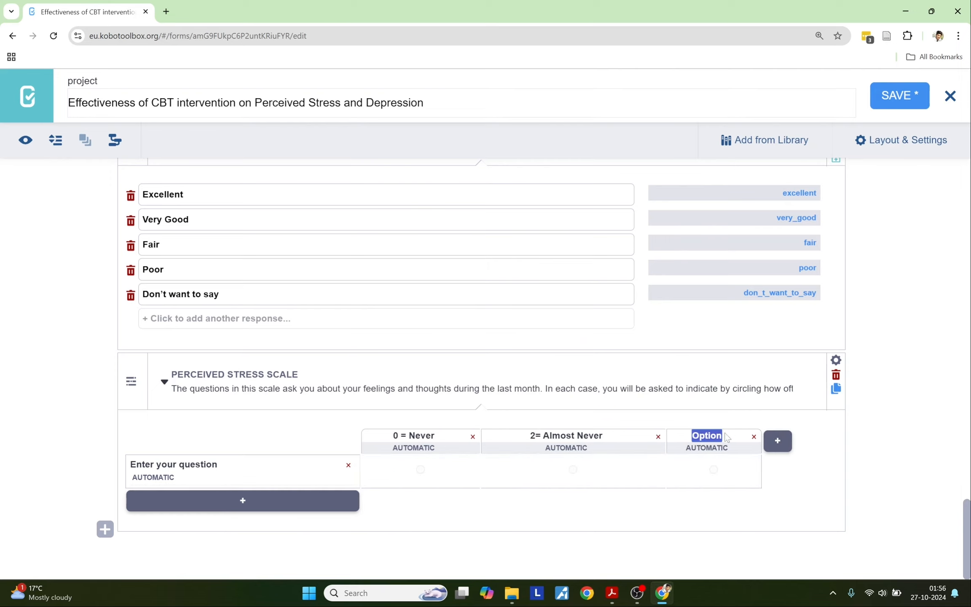
key(ctrl+v)
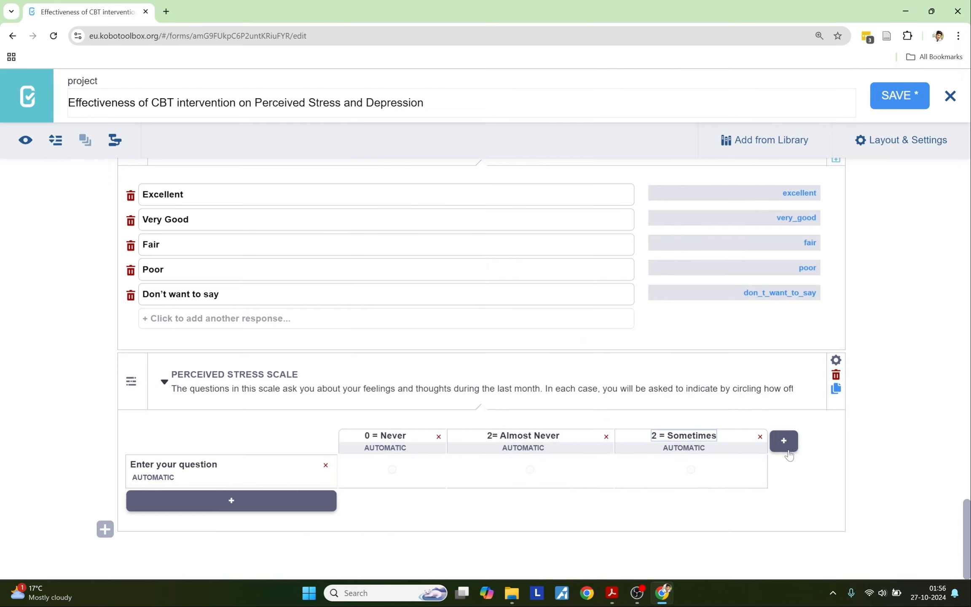
Step: Add a fourth answer column labelled '3 = Fairly Often'
key(alt+Tab)
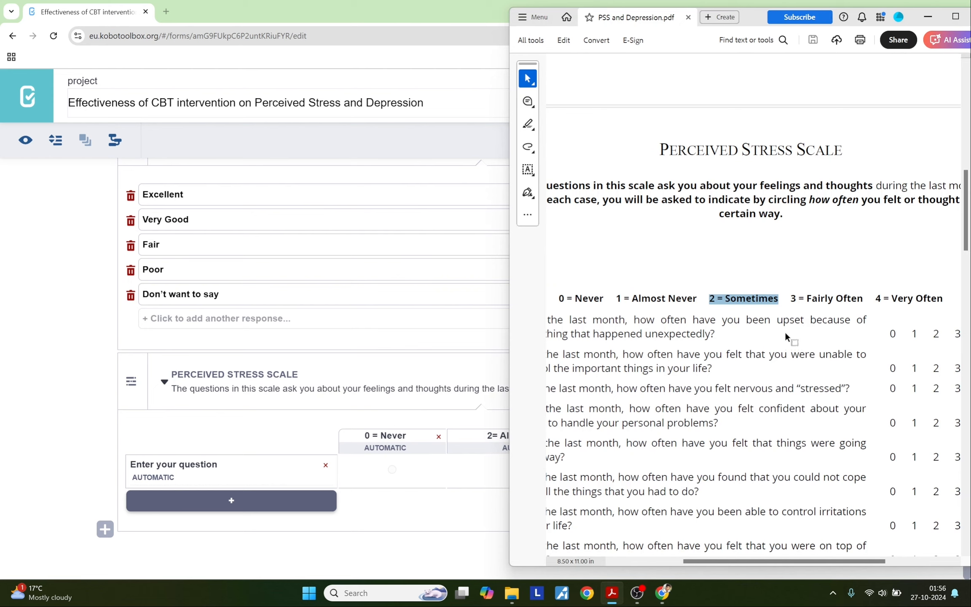
click(792, 301)
drag(792, 301, 862, 300)
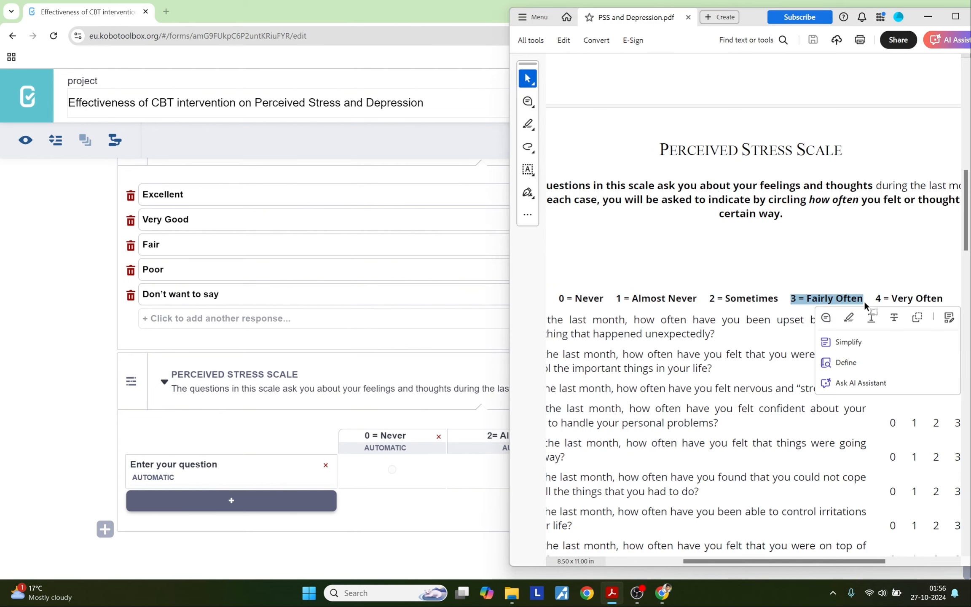
key(ctrl+c)
click(105, 465)
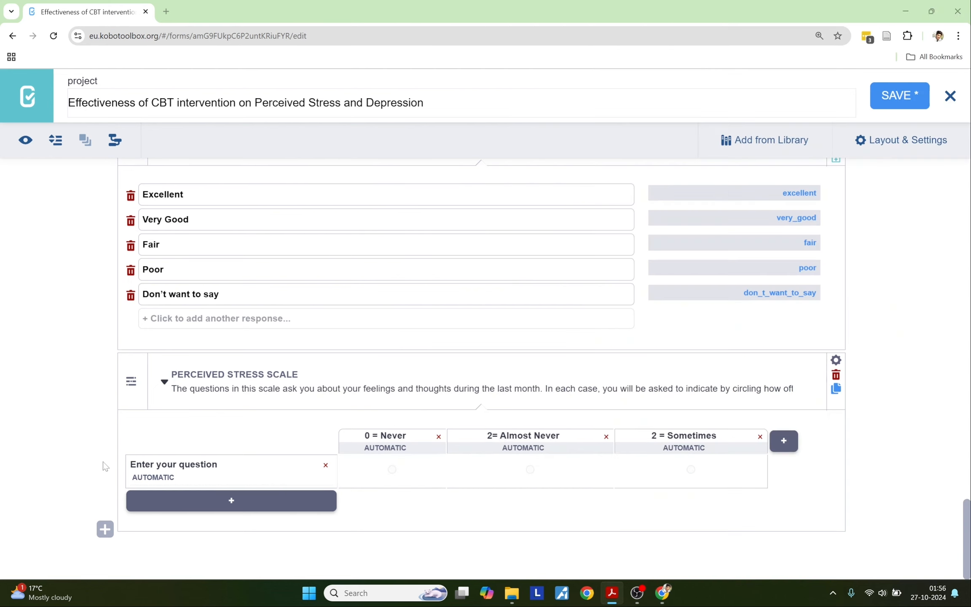
click(784, 440)
double_click(749, 434)
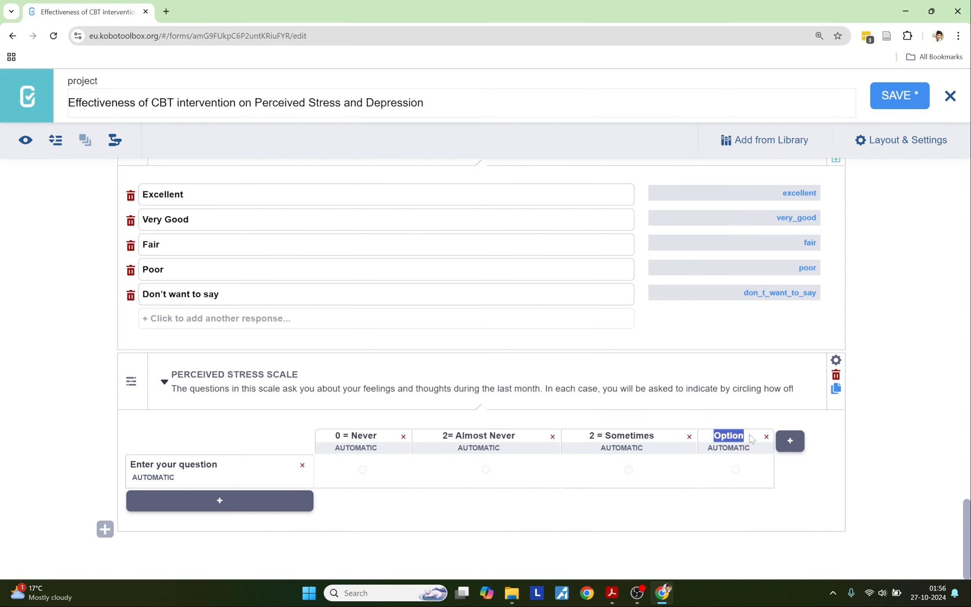
key(ctrl+v)
Step: Add a fifth answer column labelled '4 = Very Often'
key(alt+Tab)
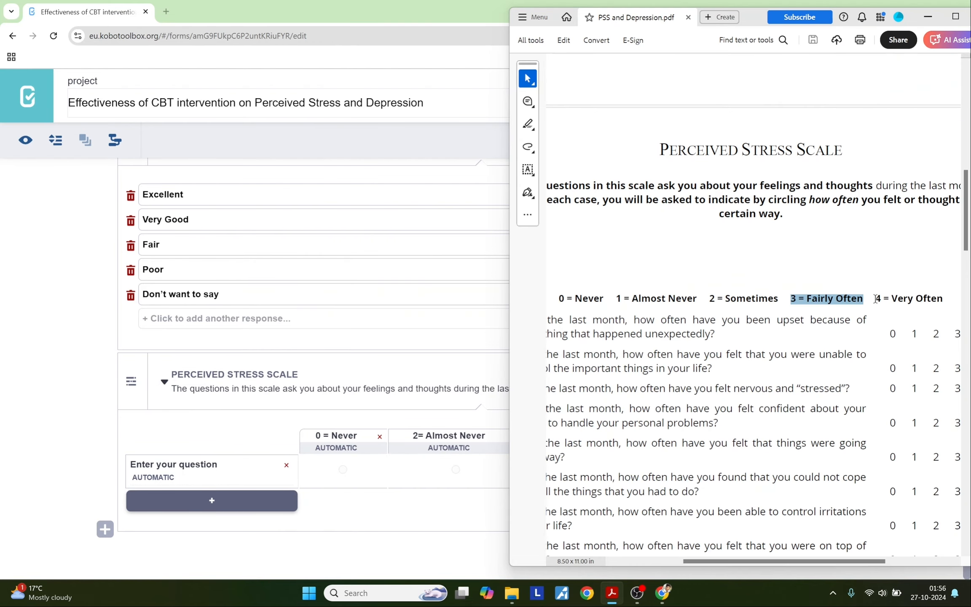
drag(874, 300, 948, 307)
key(ctrl+c)
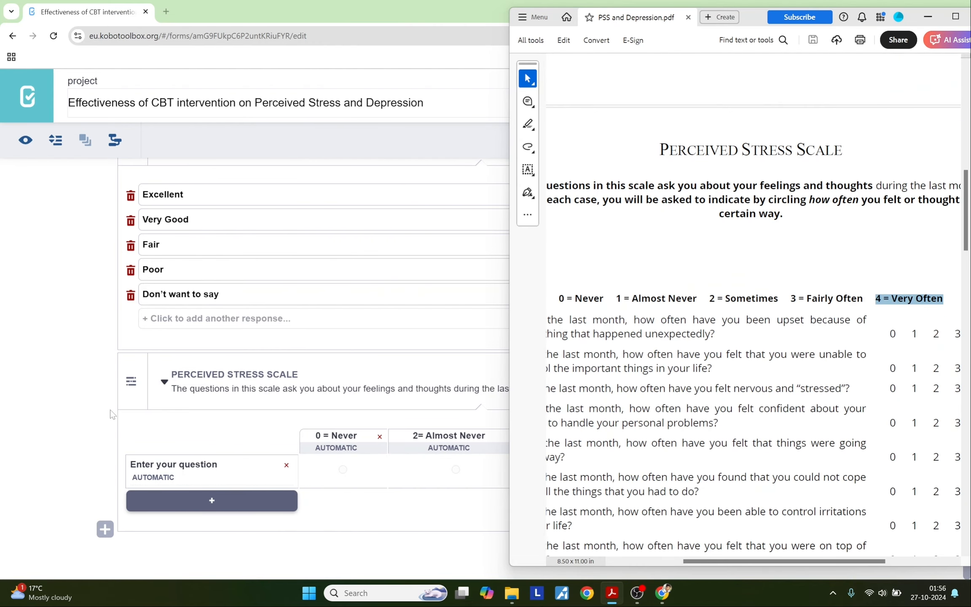
click(110, 410)
click(805, 438)
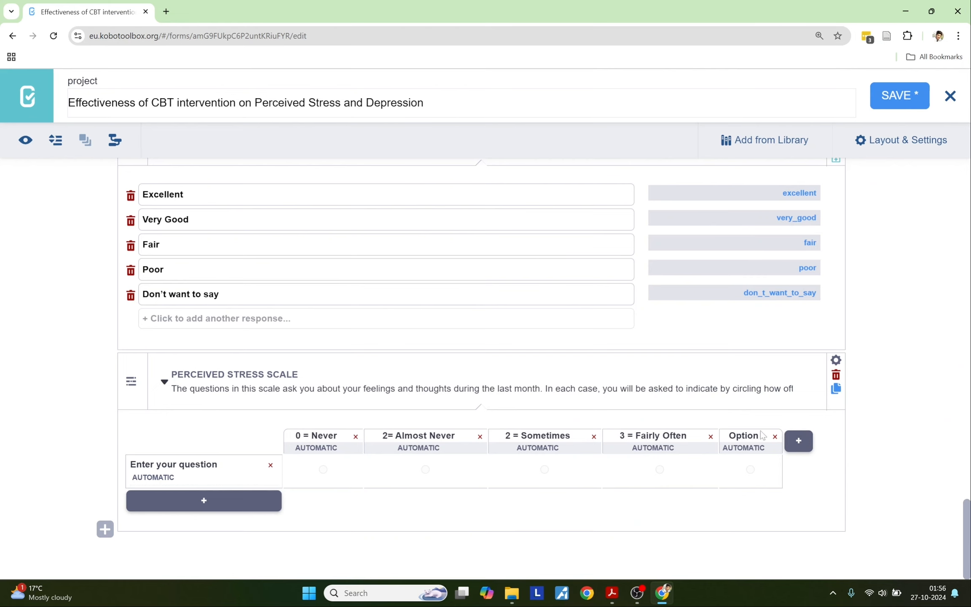
drag(728, 435, 764, 436)
key(ctrl+v)
Step: Copy the text of PSS question 1 from the PDF
key(alt+Tab)
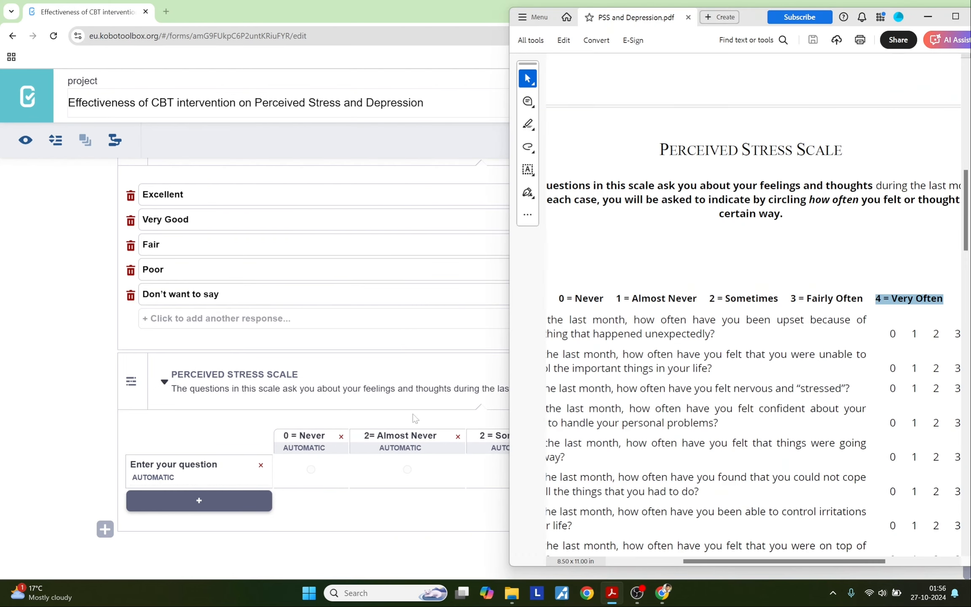
drag(697, 564, 676, 563)
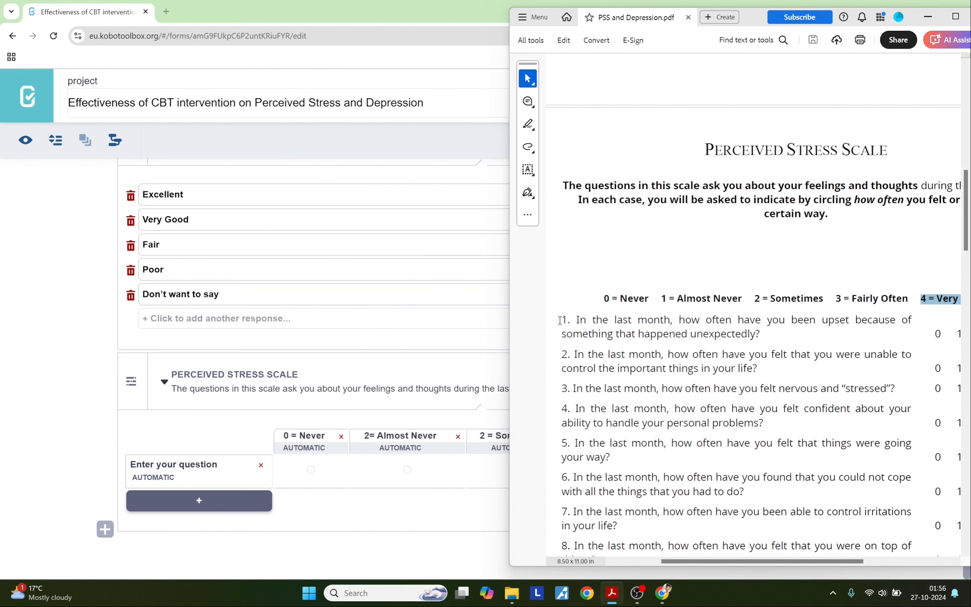
drag(561, 319, 757, 337)
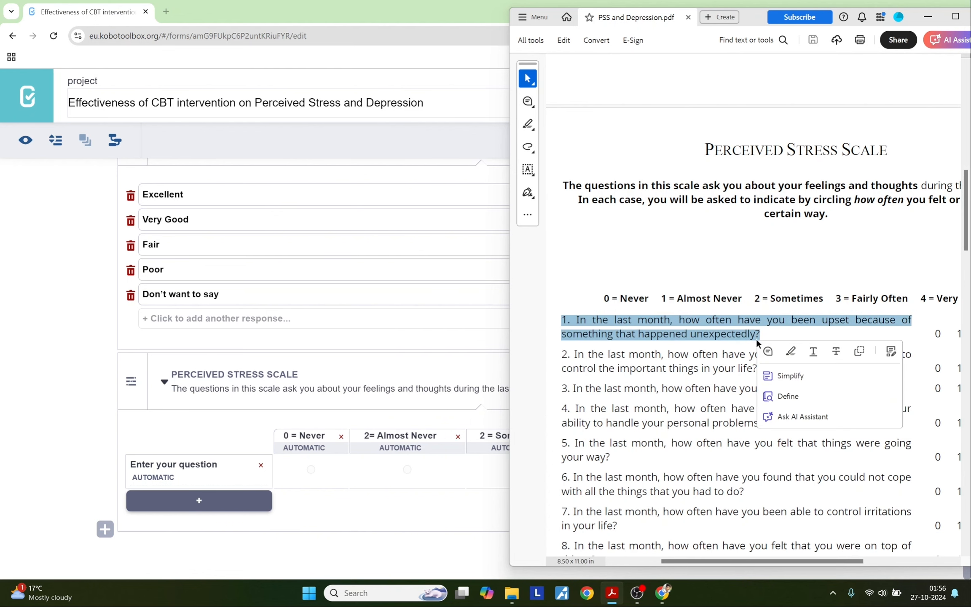
click(48, 447)
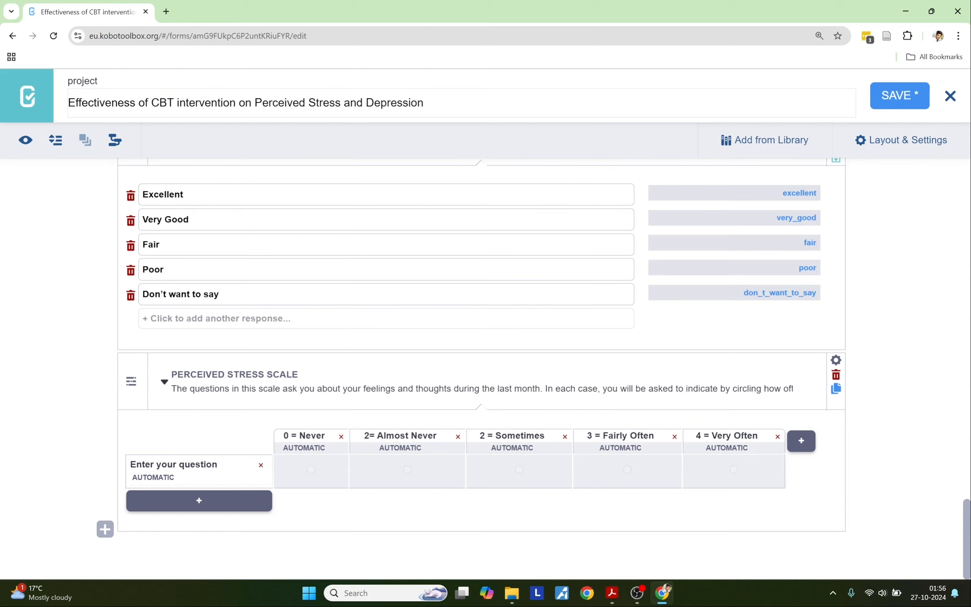
Step: Set the first matrix row to PSS question 1 about being upset, joined onto one line
click(161, 464)
key(ctrl+a)
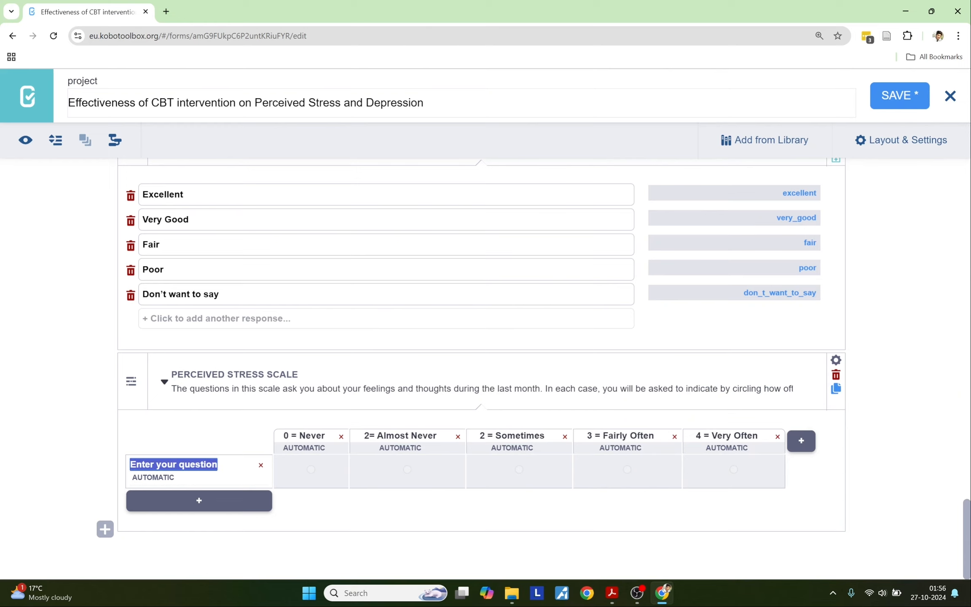
key(ctrl+v)
key(BackSpace)
click(130, 493)
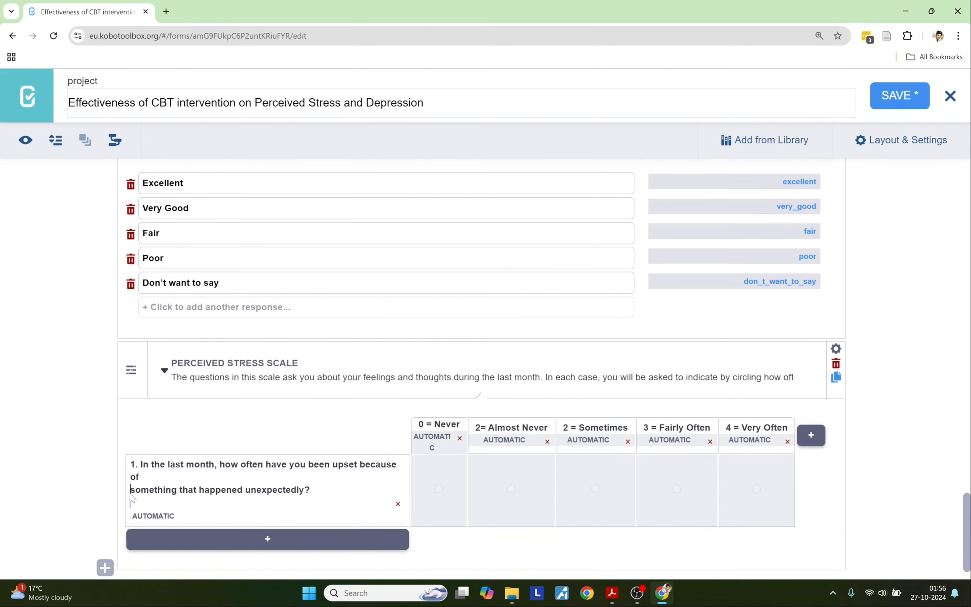
key(BackSpace)
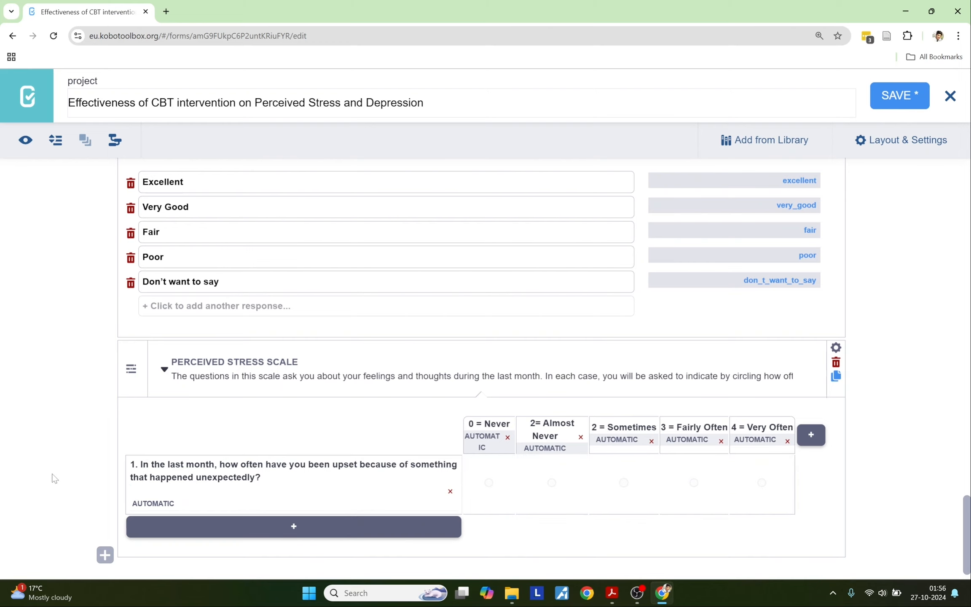
Step: Add a second row with question 2 about feeling unable to control important things
key(alt+Tab)
drag(560, 356, 757, 370)
key(ctrl+c)
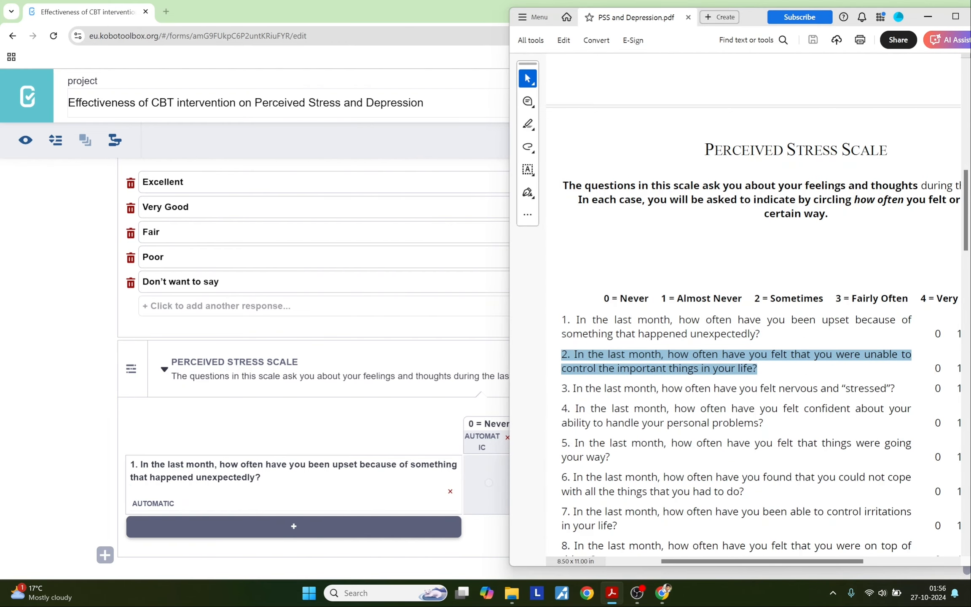
click(345, 526)
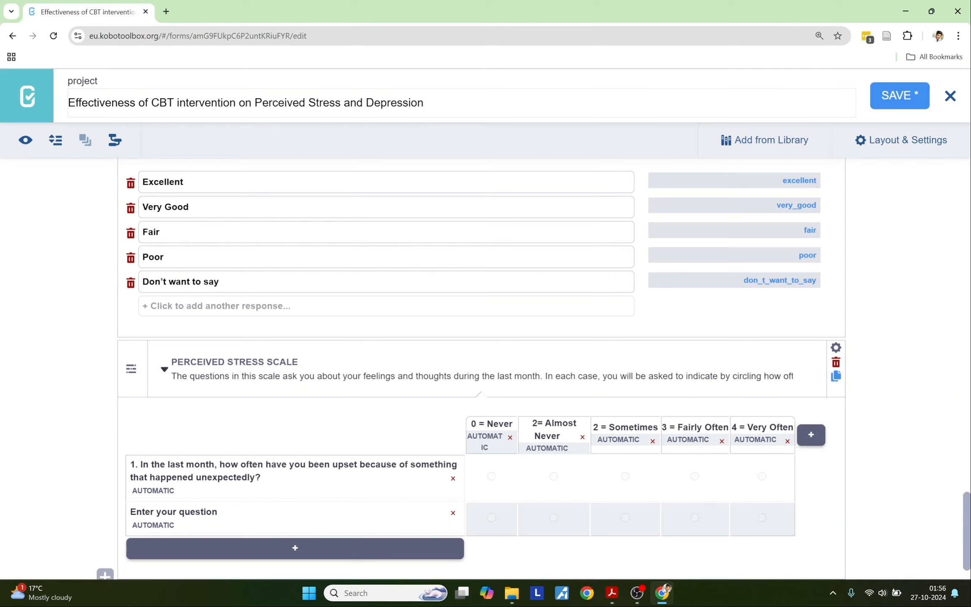
drag(131, 512, 247, 510)
key(ctrl+v)
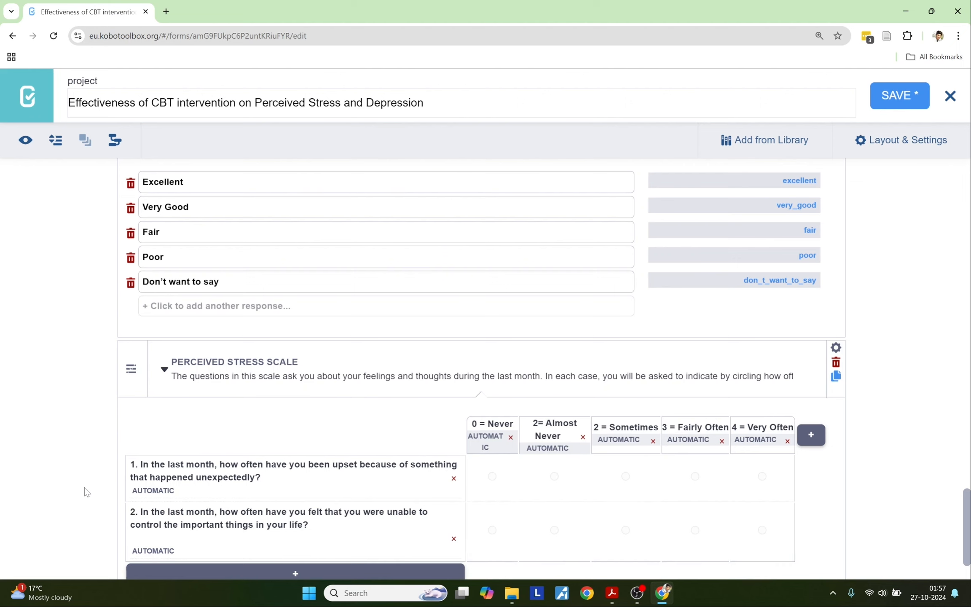
scroll(84, 488, down, 2)
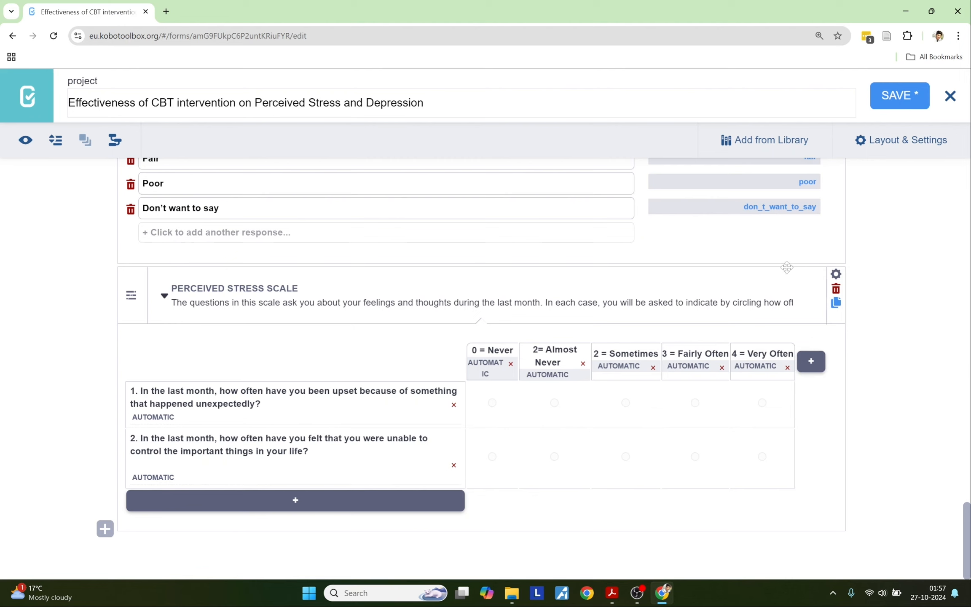
Step: Set Mandatory Response to Yes for the Perceived Stress Scale matrix
click(836, 274)
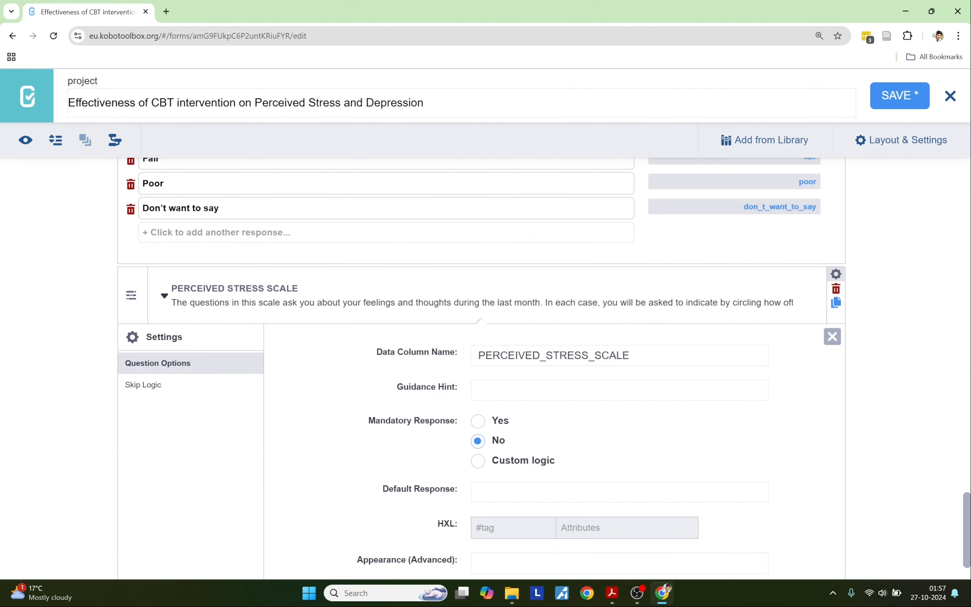
click(478, 421)
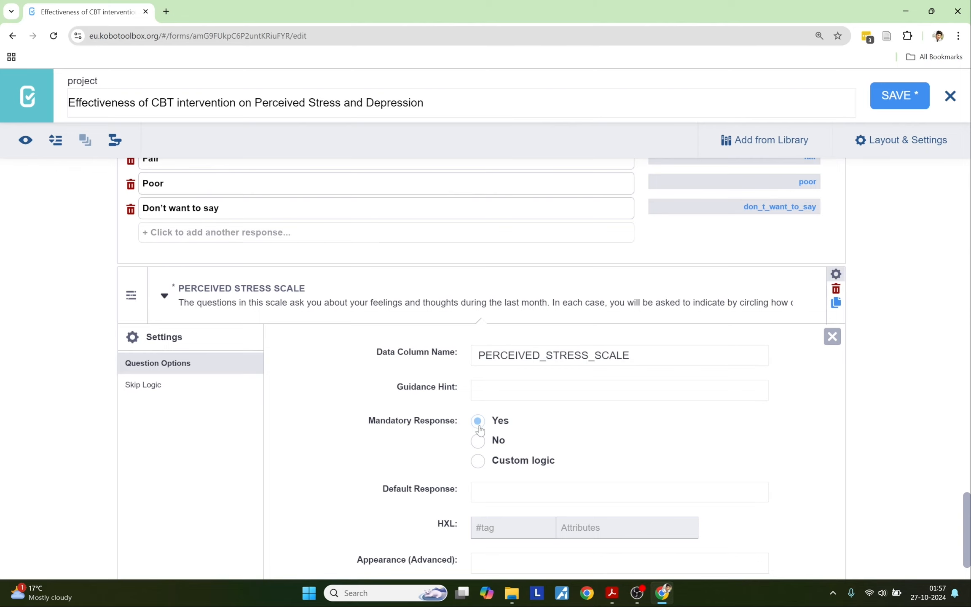
click(835, 274)
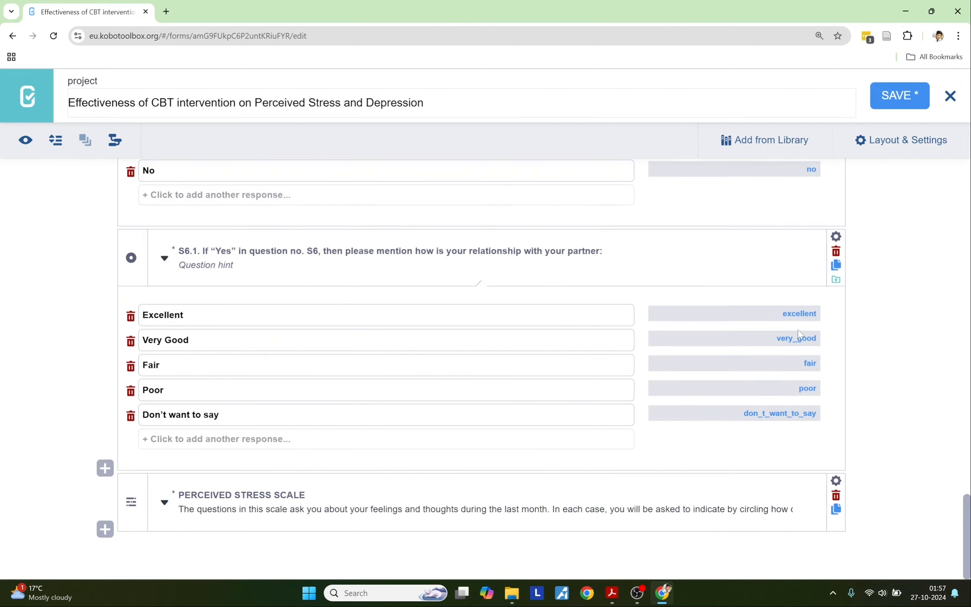
click(164, 503)
key(alt+Tab)
Step: Add a third matrix row: 'In the last month, how often have you felt nervous and "stressed"?'
scroll(670, 430, down, 2)
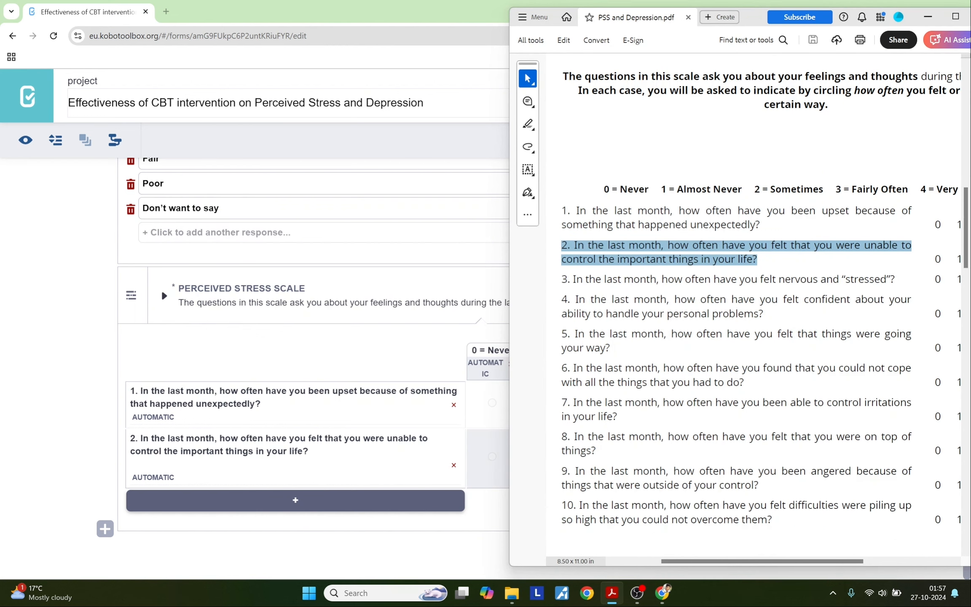
click(103, 443)
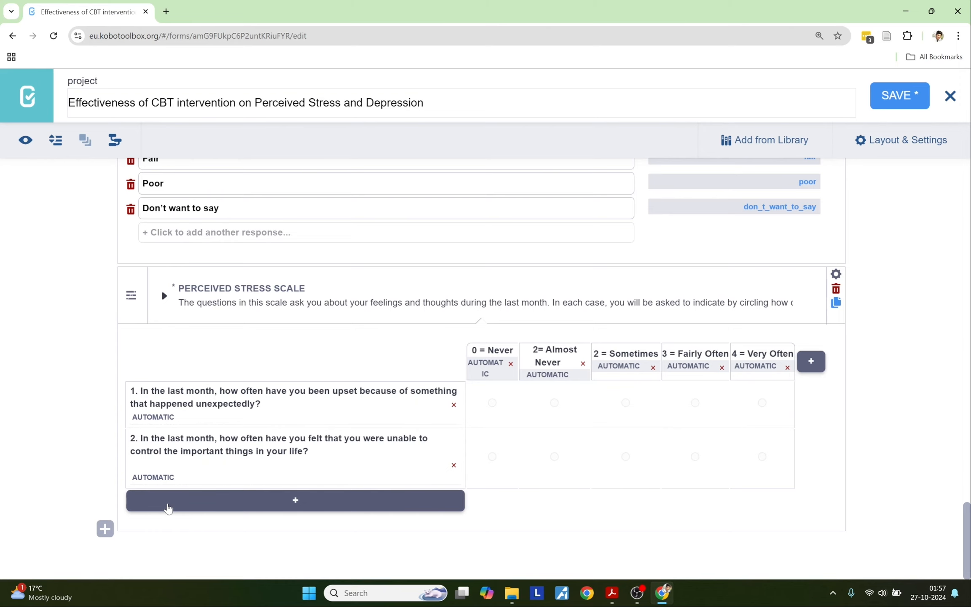
click(168, 505)
key(alt+Tab)
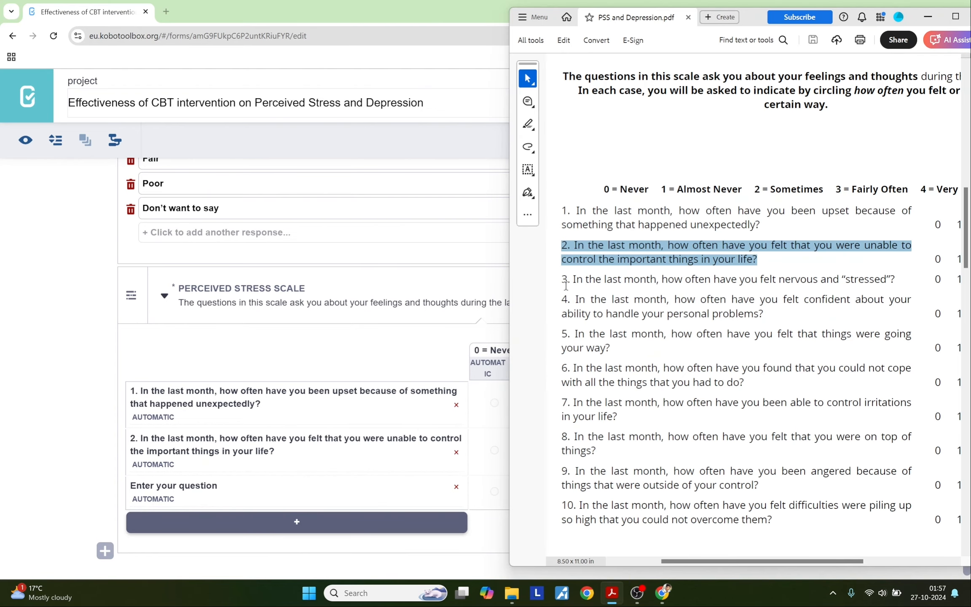
drag(561, 279, 903, 278)
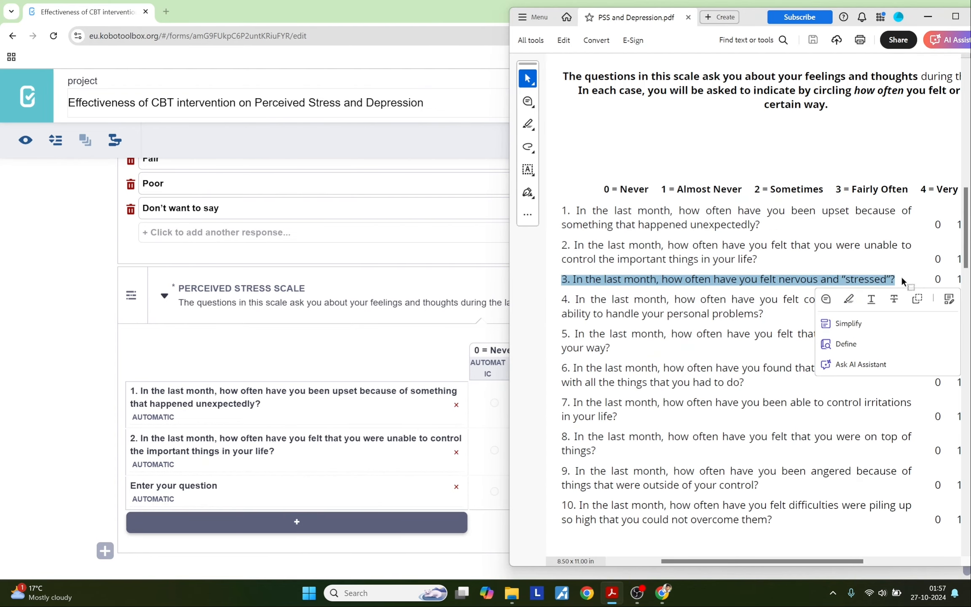
click(156, 485)
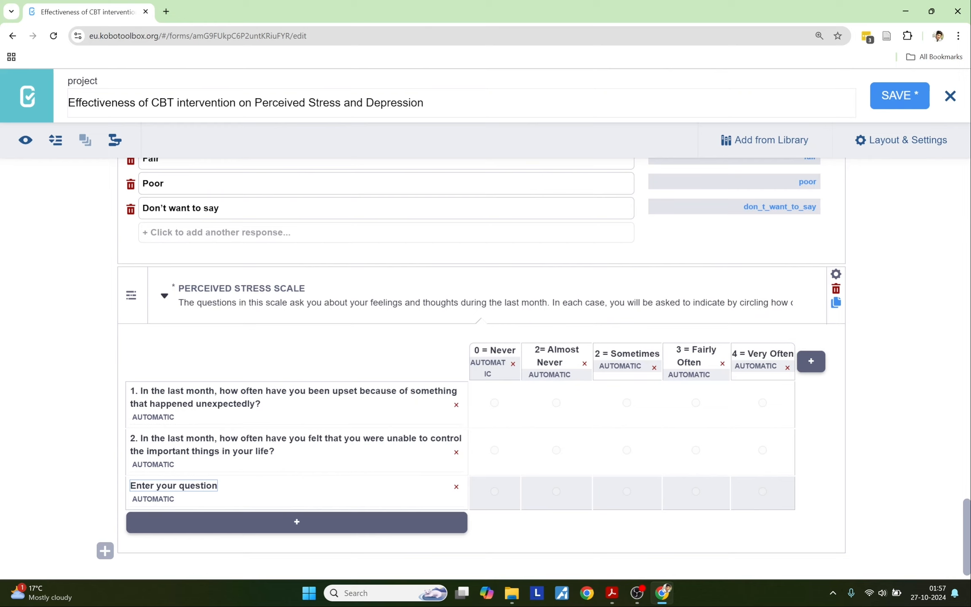
drag(129, 486, 225, 487)
key(ctrl+v)
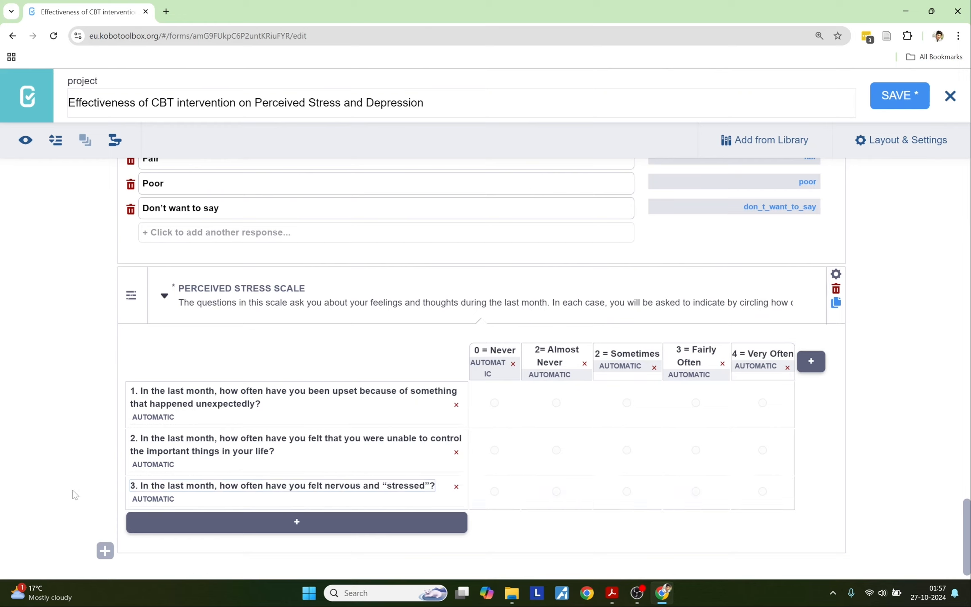
click(59, 479)
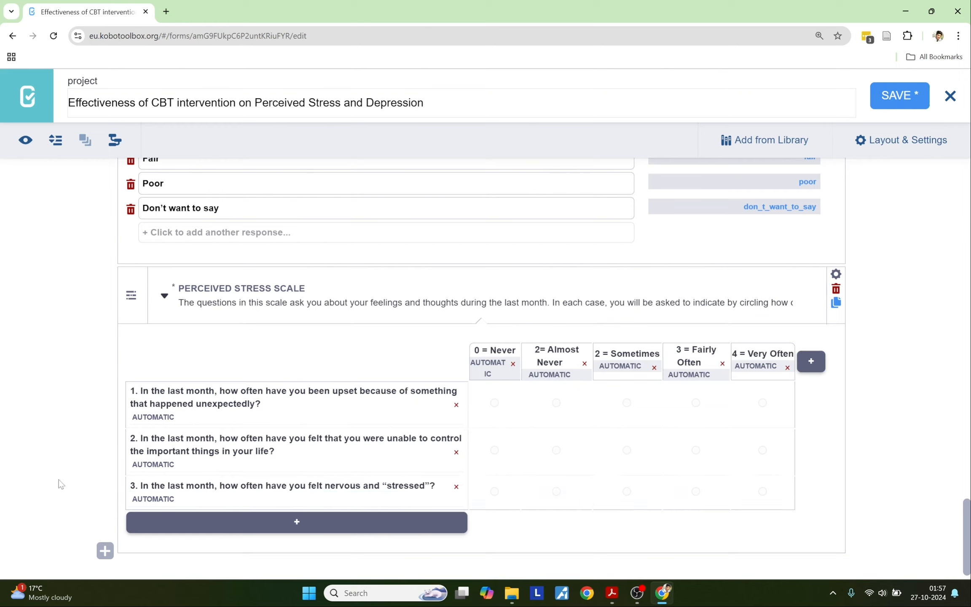
scroll(59, 484, down, 1)
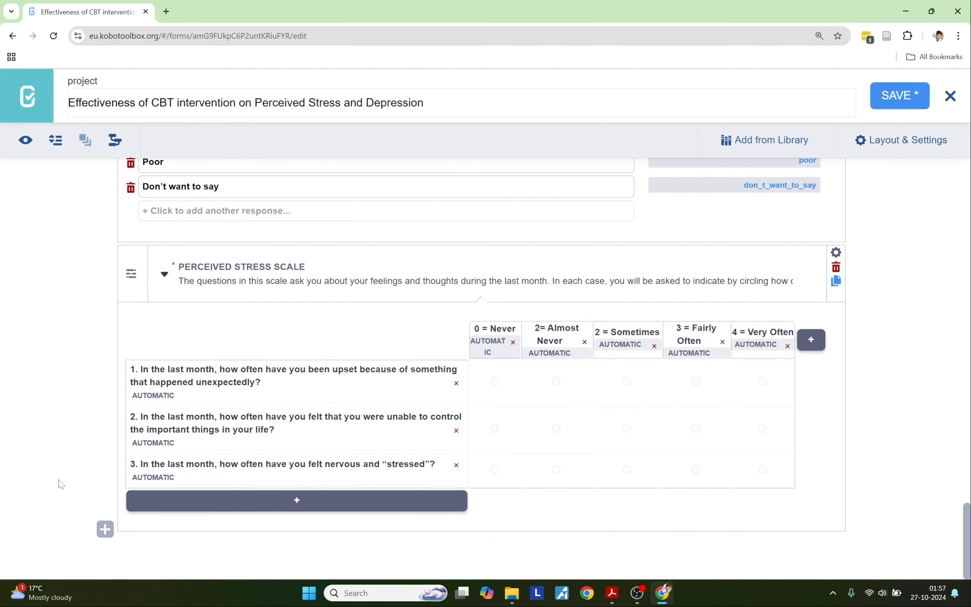
key(alt+Tab)
scroll(624, 453, down, 6)
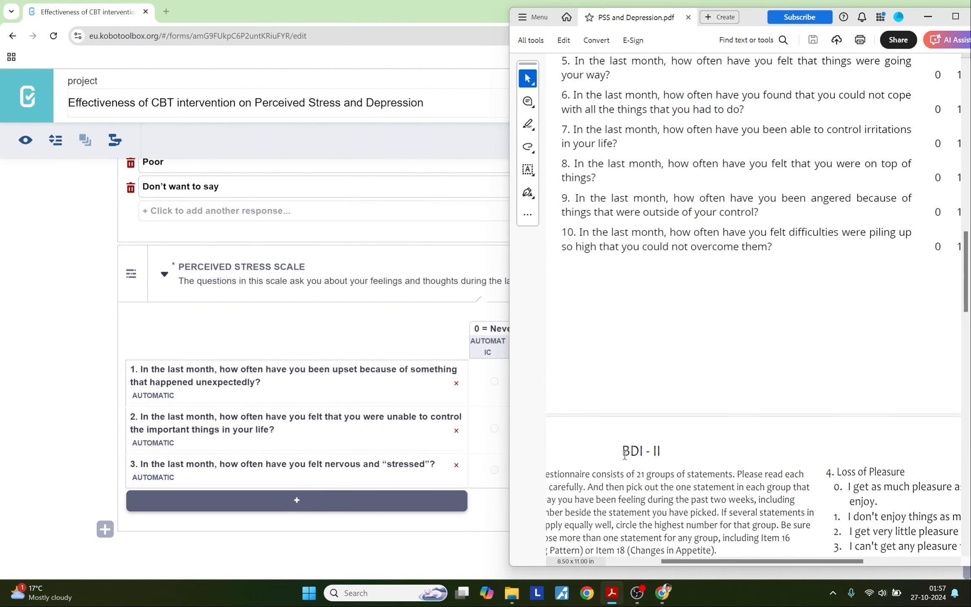
Step: Start a new question after the matrix labelled 'BDI - II' from the PDF heading
scroll(624, 453, down, 5)
drag(692, 561, 646, 563)
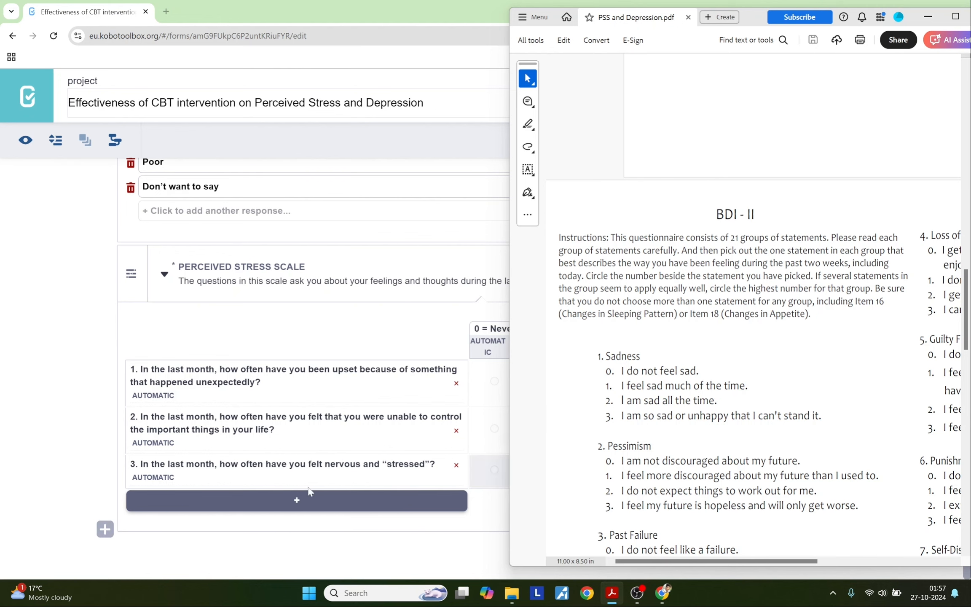
click(105, 529)
key(alt+Tab)
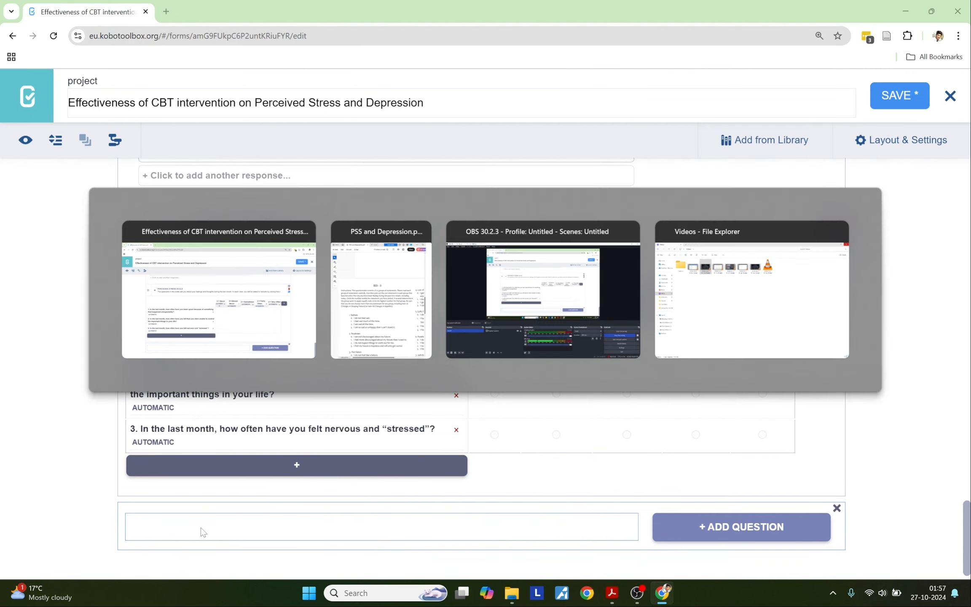
drag(753, 213, 715, 214)
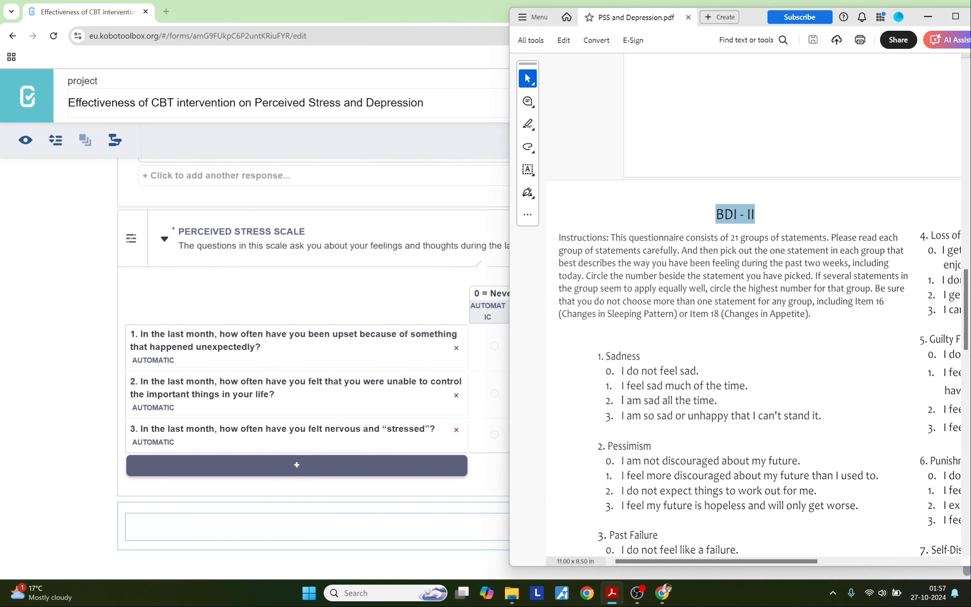
click(306, 525)
key(ctrl+v)
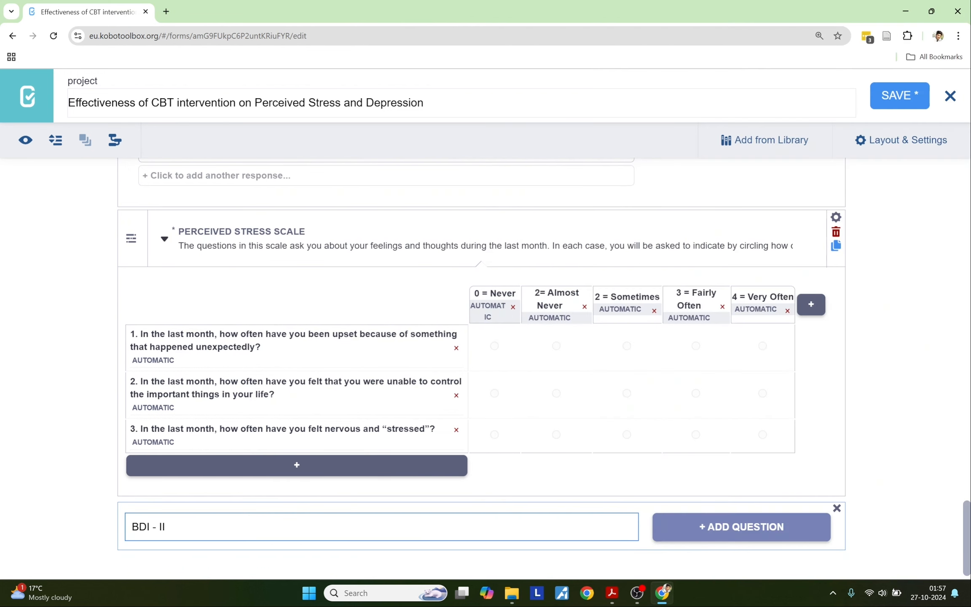
Step: Make BDI - II a Note with the PDF's instructions paragraph as its hint
key(alt+Tab)
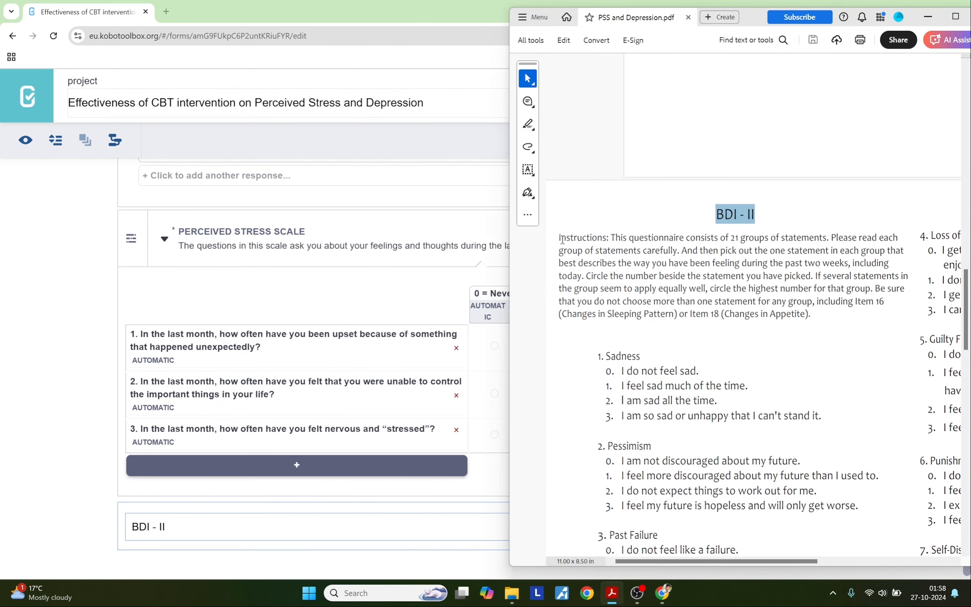
drag(560, 238, 814, 314)
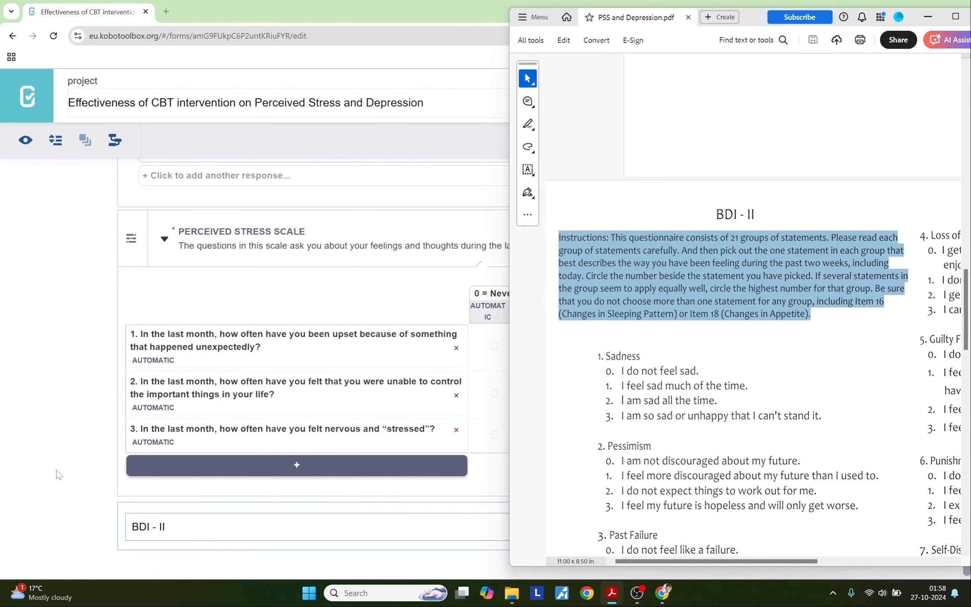
click(43, 476)
click(737, 526)
scroll(201, 440, down, 3)
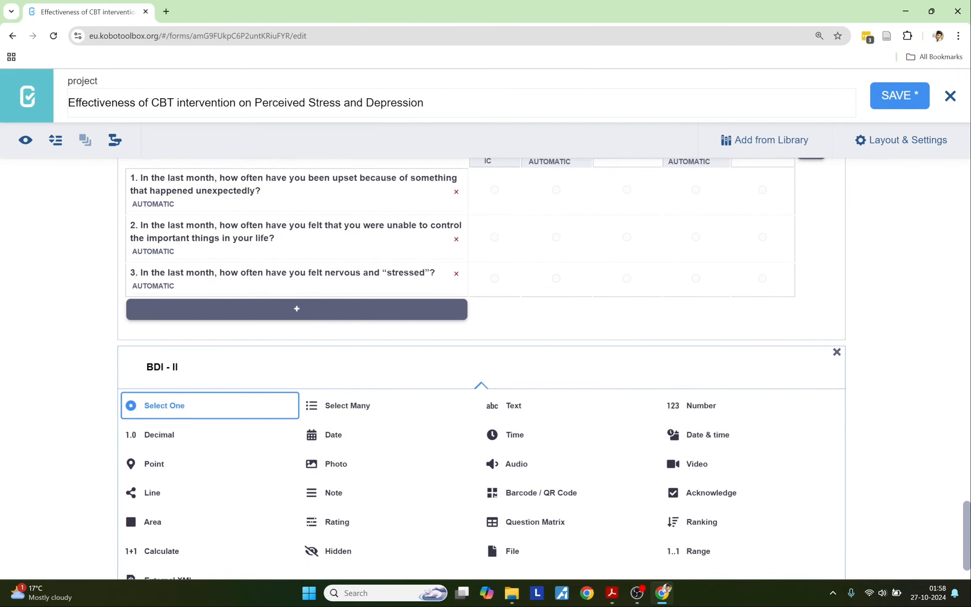
click(333, 492)
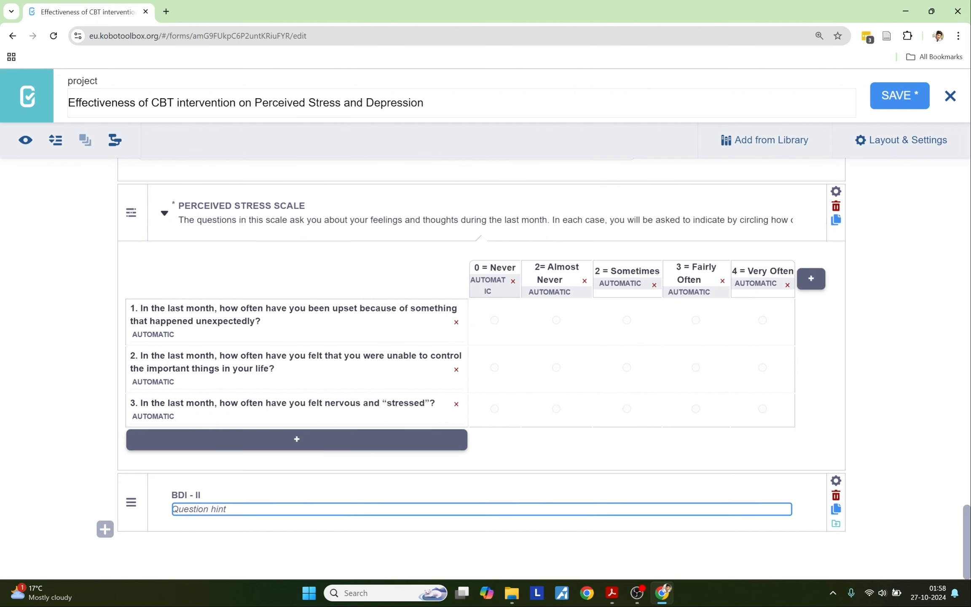
key(ctrl+v)
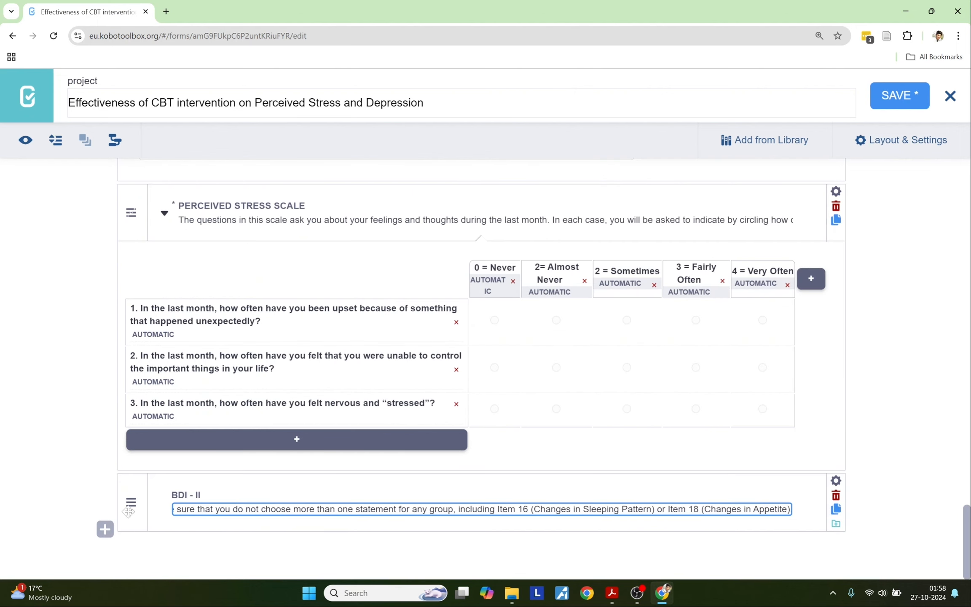
click(41, 494)
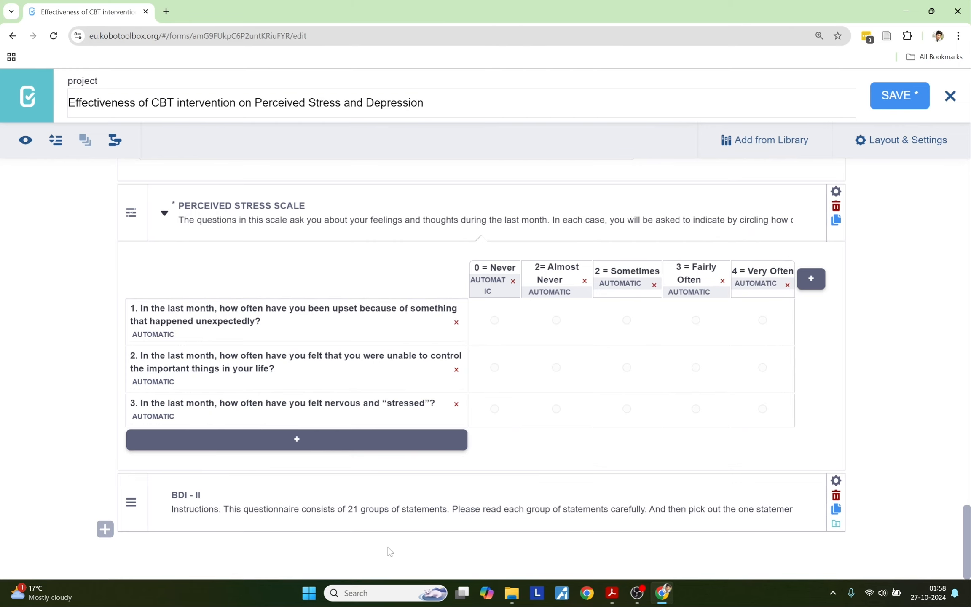
Step: Copy the '1. Sadness' heading from the PDF
key(alt+Tab)
key(alt+Tab)
key(alt+Tab)
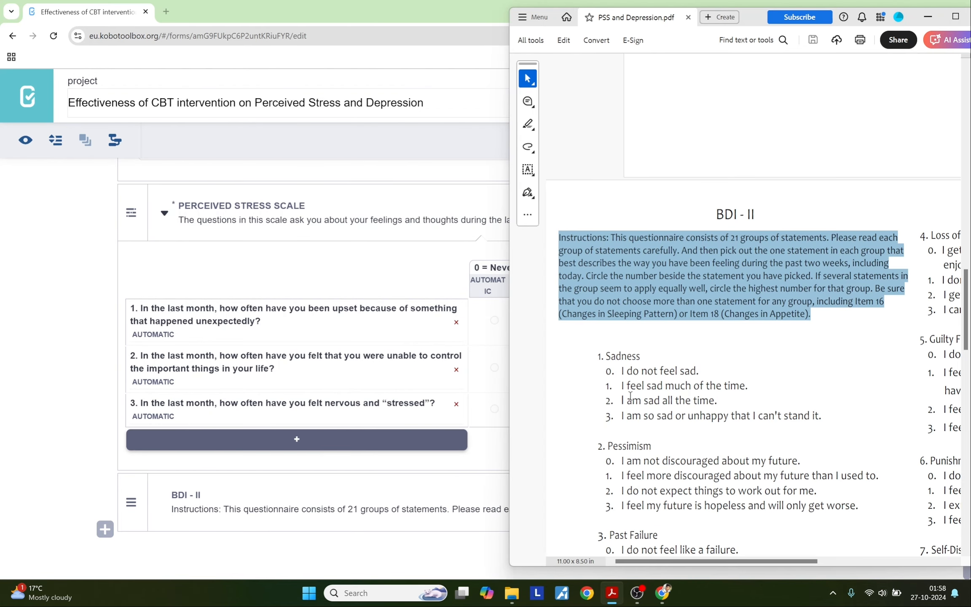
drag(642, 302, 598, 302)
key(ctrl+c)
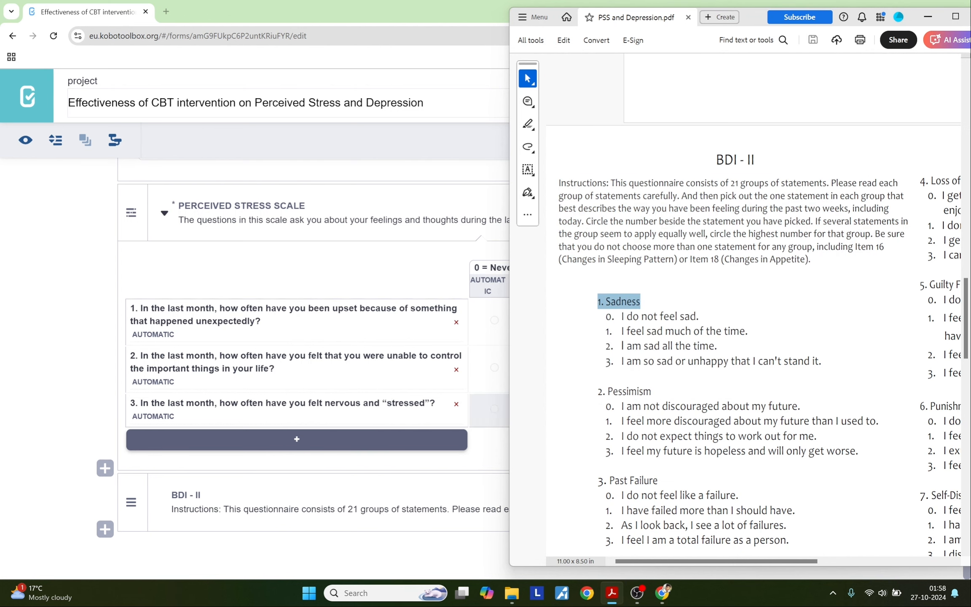
click(137, 537)
Step: Add '1. Sadness' as a Select One question with first option '0. I do not feel sad.'
click(105, 529)
key(ctrl+v)
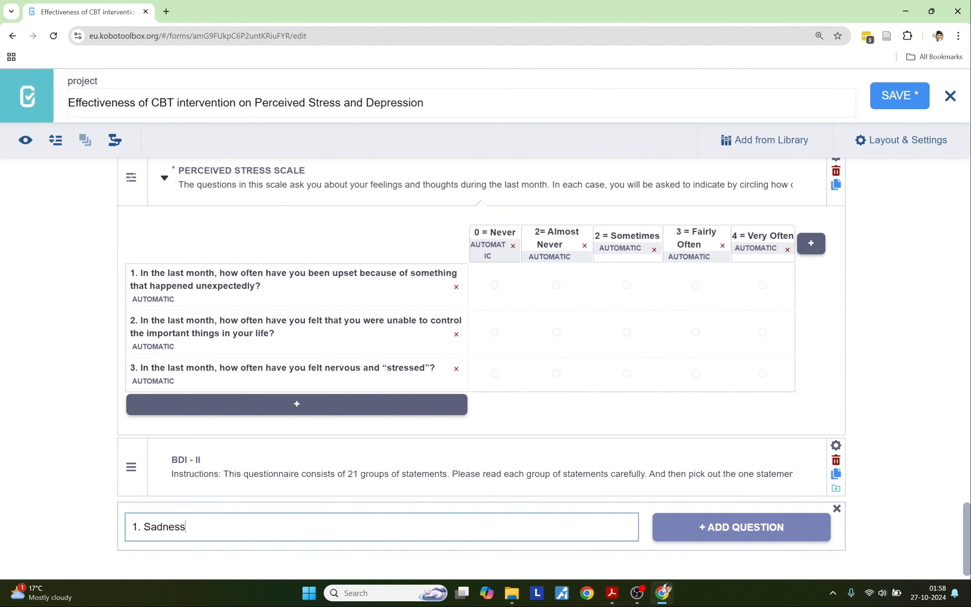
key(alt+Tab)
drag(605, 316, 698, 317)
key(ctrl+c)
key(alt+Tab)
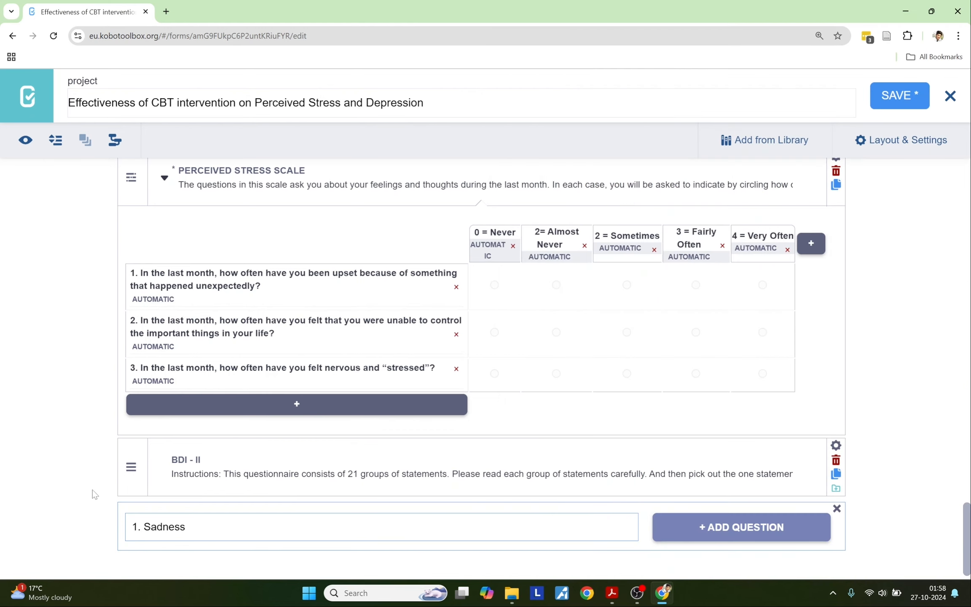
key(Return)
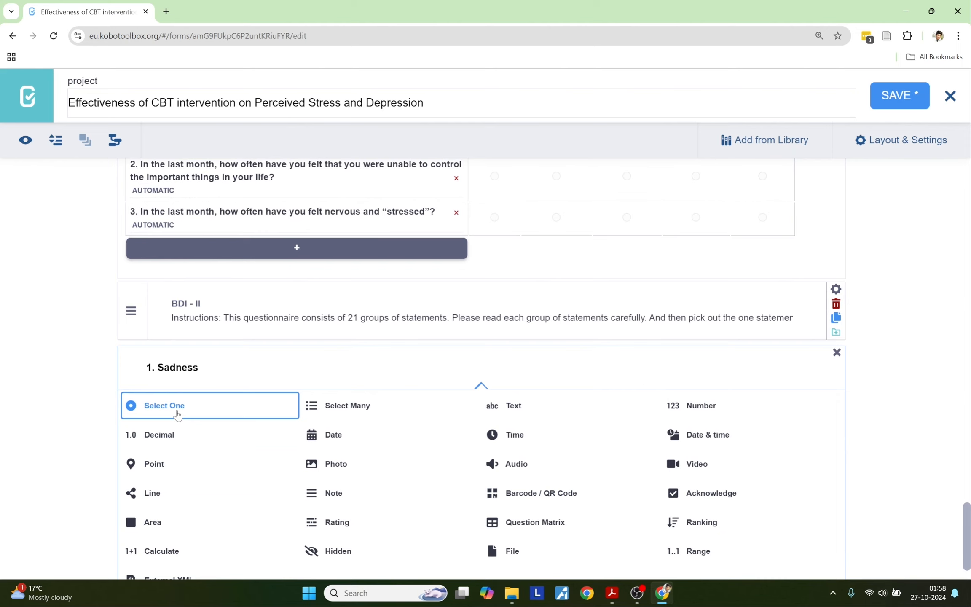
click(177, 406)
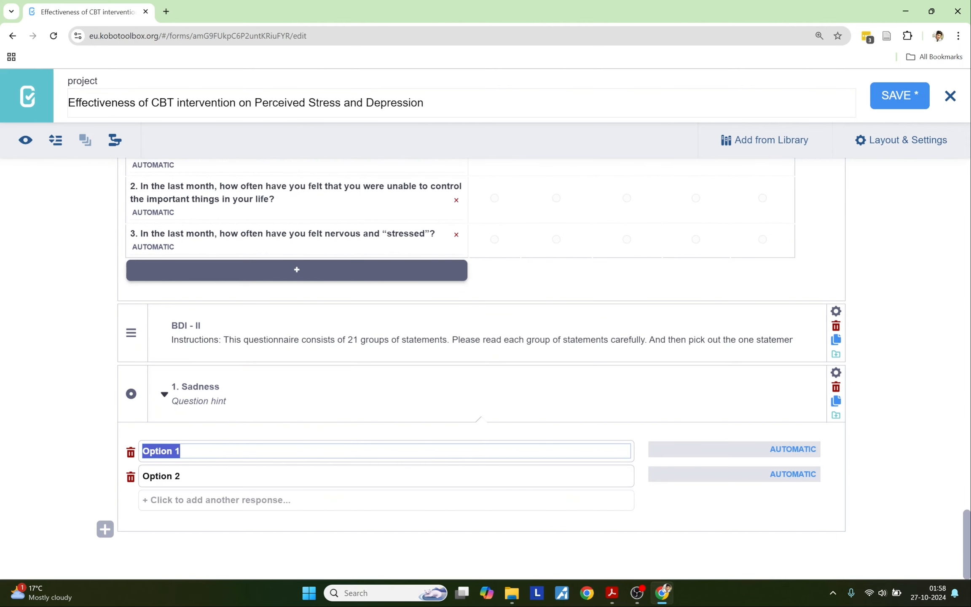
key(ctrl+v)
Step: Add options '1. I feel sad much of the time.' and '2. I am sad all the time.'
key(alt+Tab)
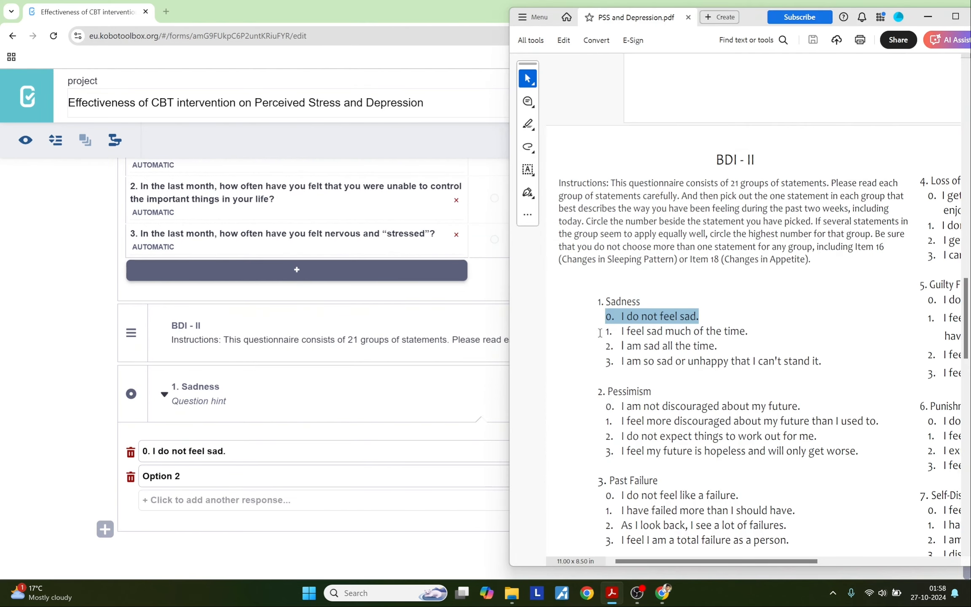
drag(605, 331, 748, 332)
key(ctrl+c)
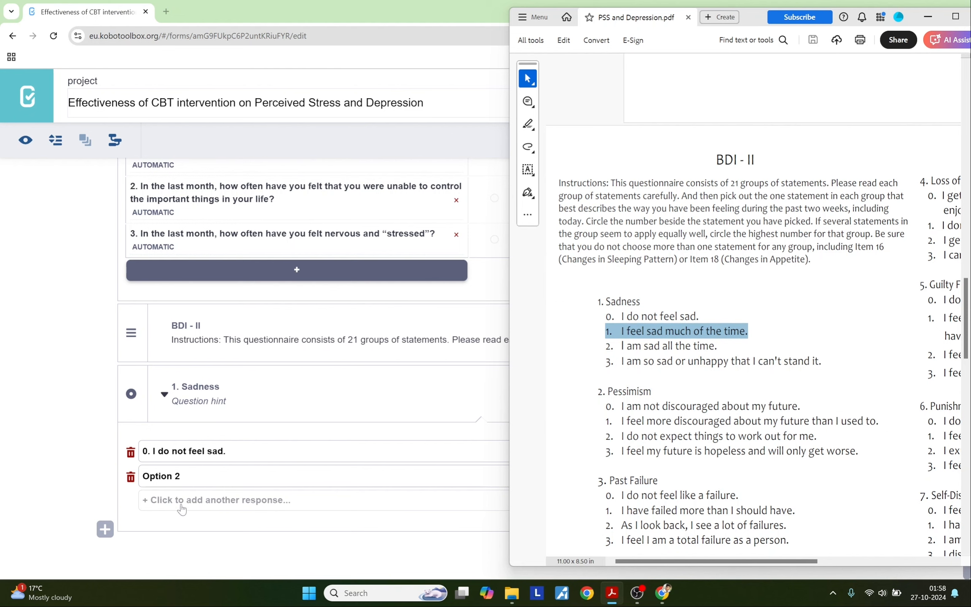
click(173, 476)
key(ctrl+shift+Left)
key(ctrl+shift+Left)
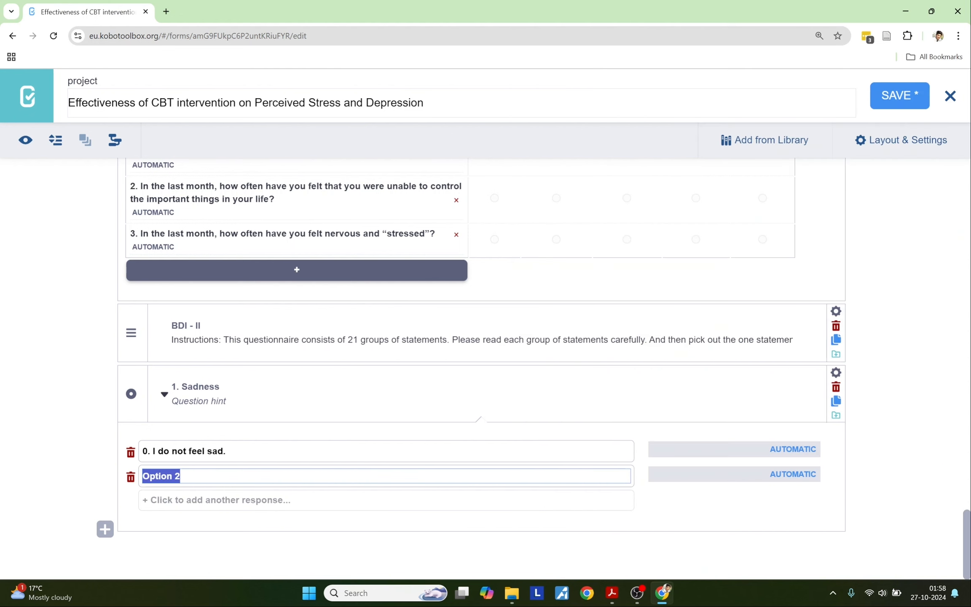
key(ctrl+v)
key(alt+Tab)
drag(606, 345, 717, 347)
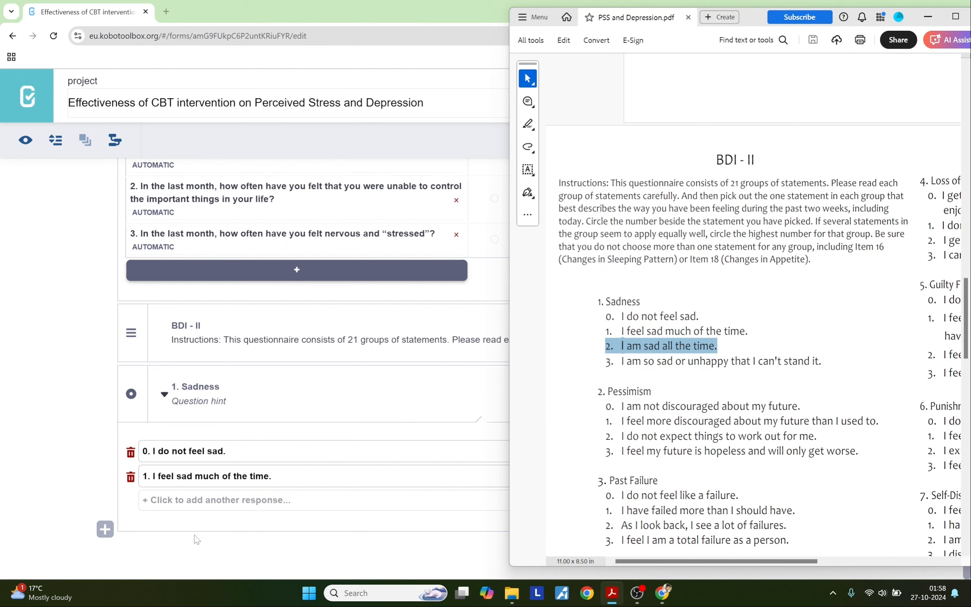
key(ctrl+c)
key(alt+Tab)
click(161, 505)
key(ctrl+v)
Step: Add the last Sadness statement from the PDF as the fourth option
key(alt+Tab)
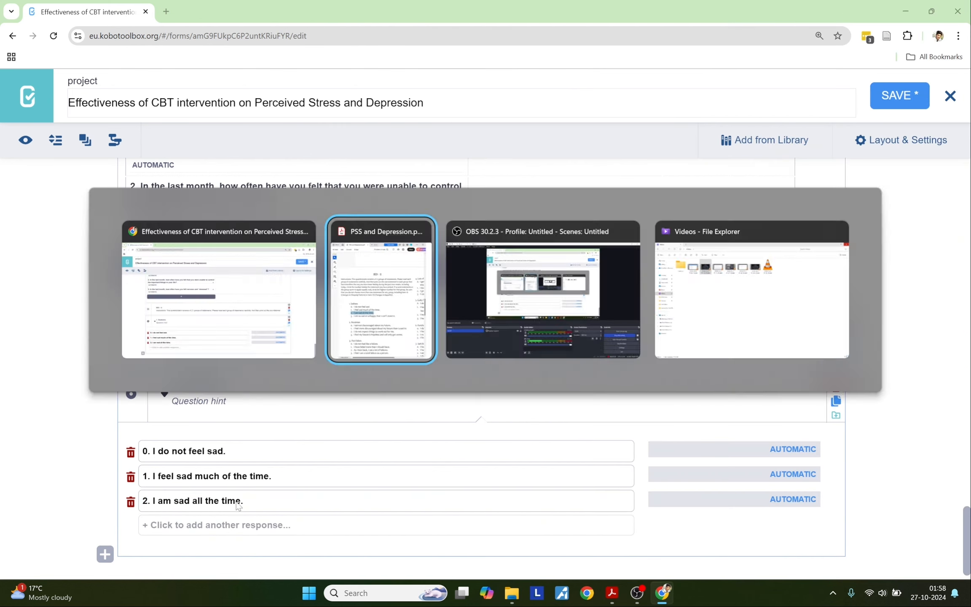
click(686, 372)
drag(606, 361, 822, 361)
key(ctrl+c)
click(266, 525)
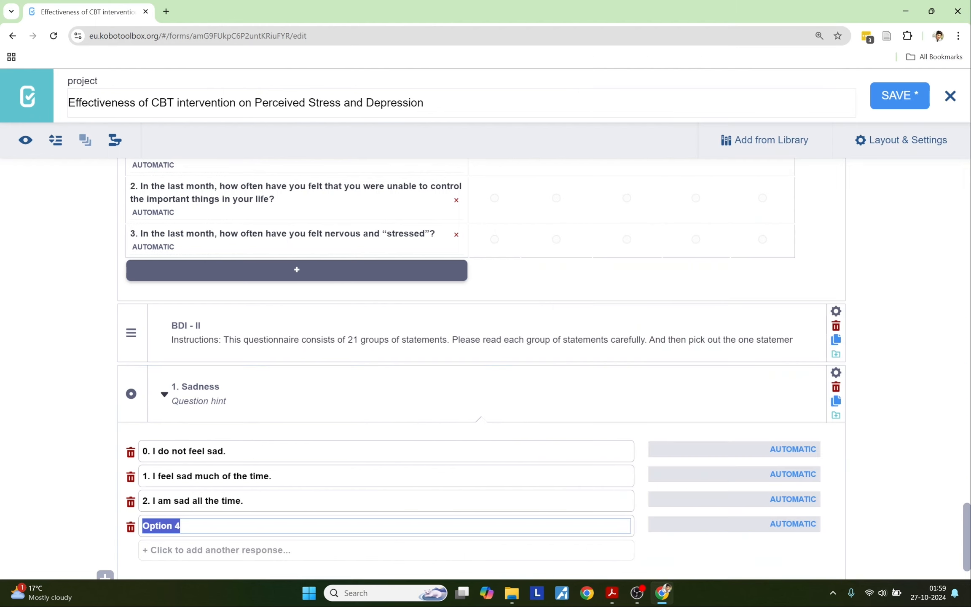
key(ctrl+v)
click(93, 494)
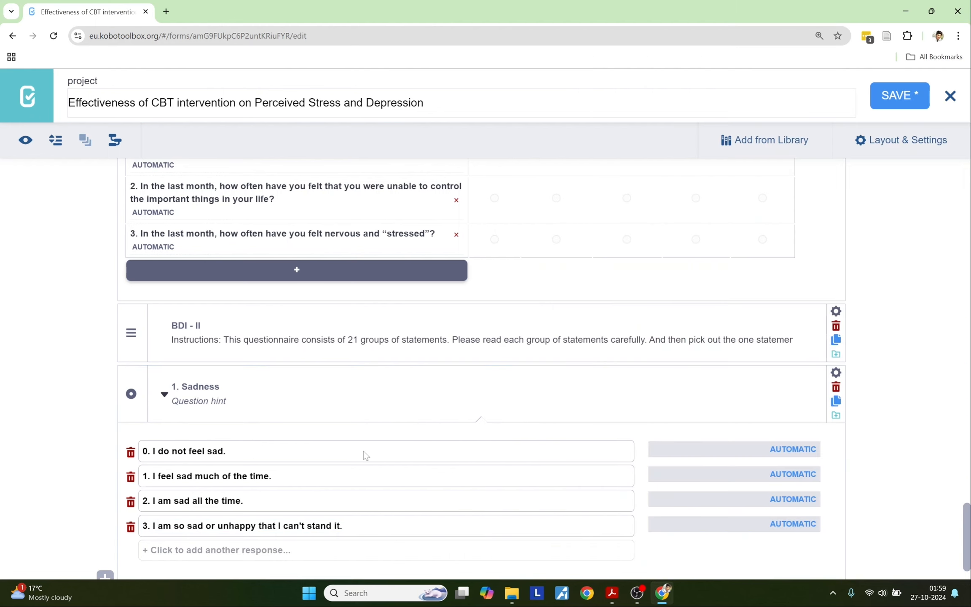
Step: Set Mandatory Response to Yes for the Sadness question
click(834, 376)
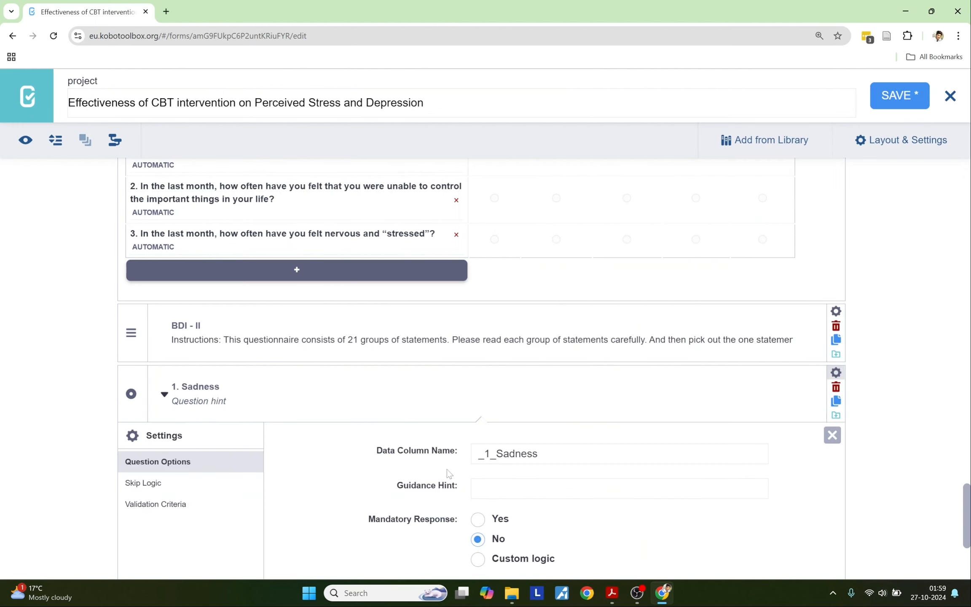
click(477, 519)
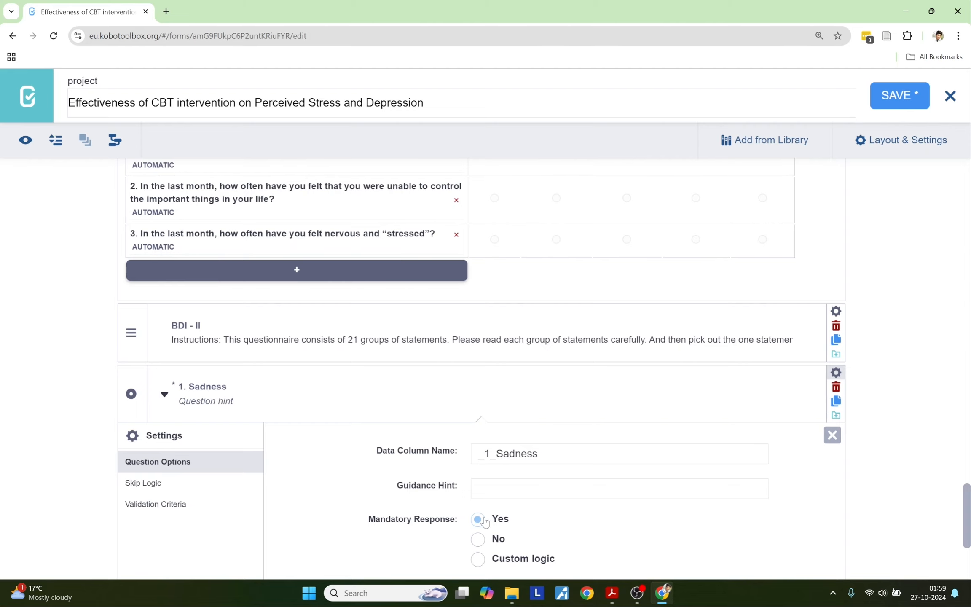
click(832, 375)
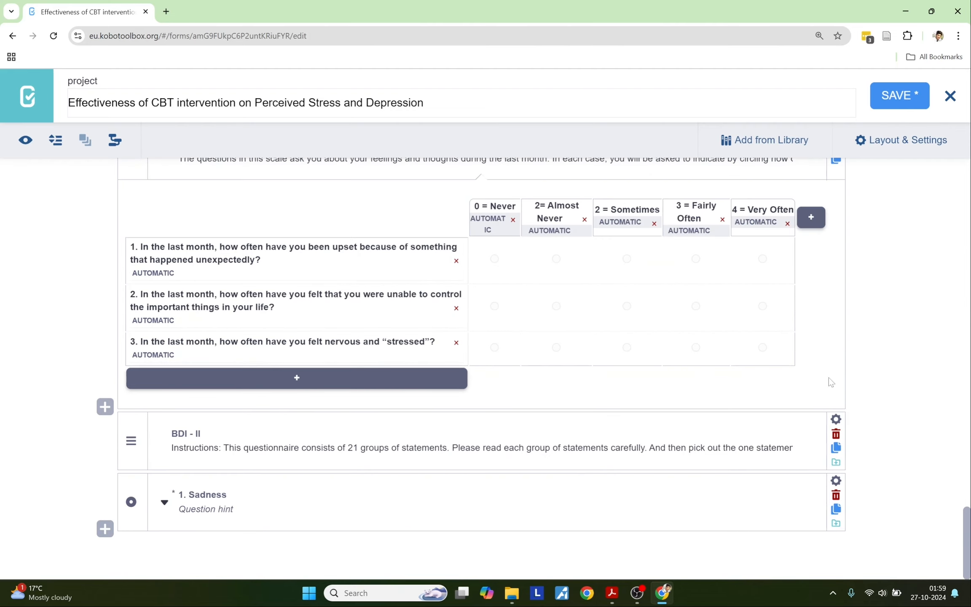
Step: Start a new question after Sadness titled '2. Pessimism', copied from the BDI-II PDF
click(105, 528)
click(611, 593)
drag(597, 391, 651, 391)
key(ctrl+c)
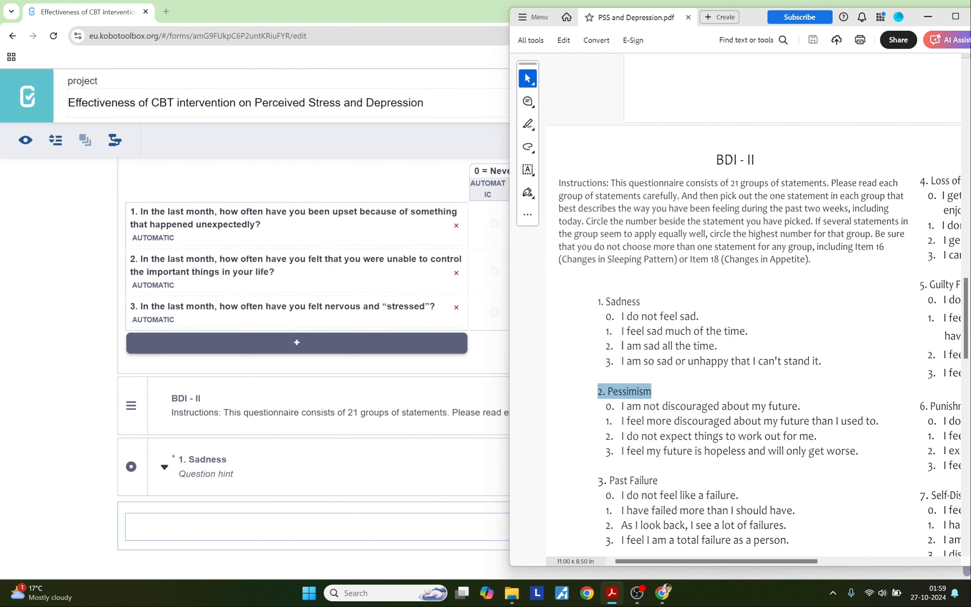
key(alt+Tab)
key(ctrl+v)
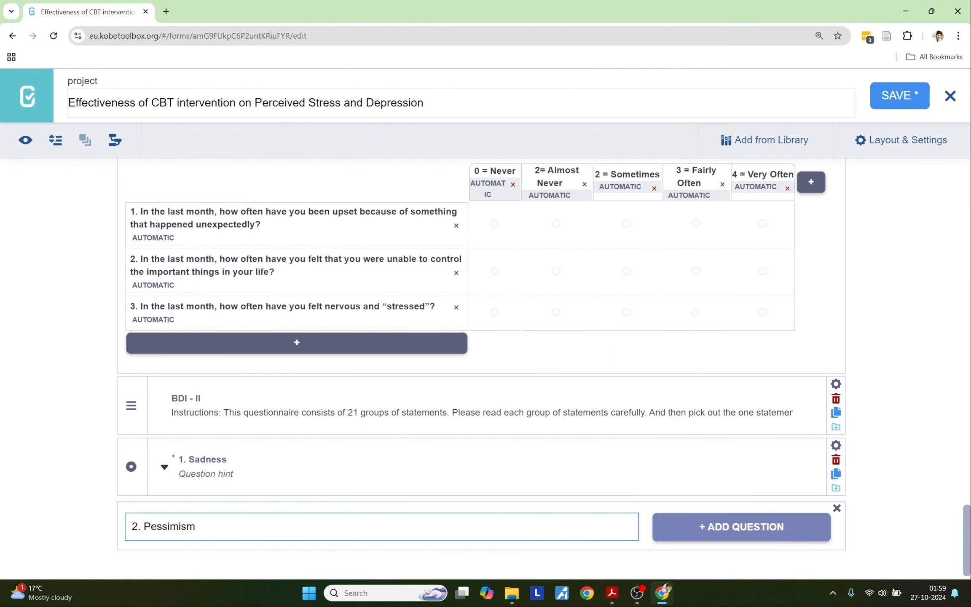
Step: Add Pessimism as a Select One question with the PDF's first Pessimism answer as option 1
key(alt+Tab)
drag(607, 407, 807, 406)
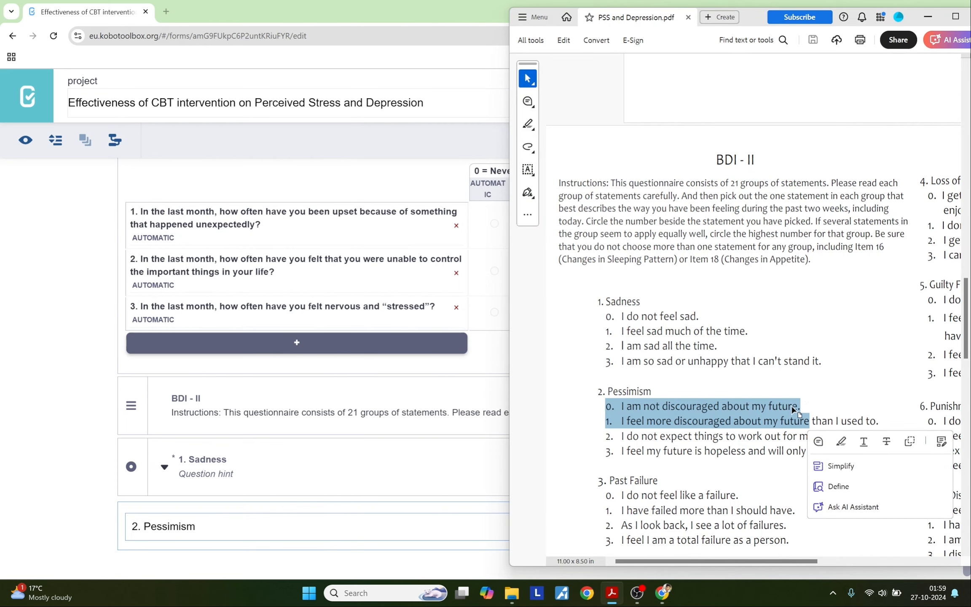
click(796, 411)
drag(603, 406, 796, 407)
key(ctrl+c)
click(107, 490)
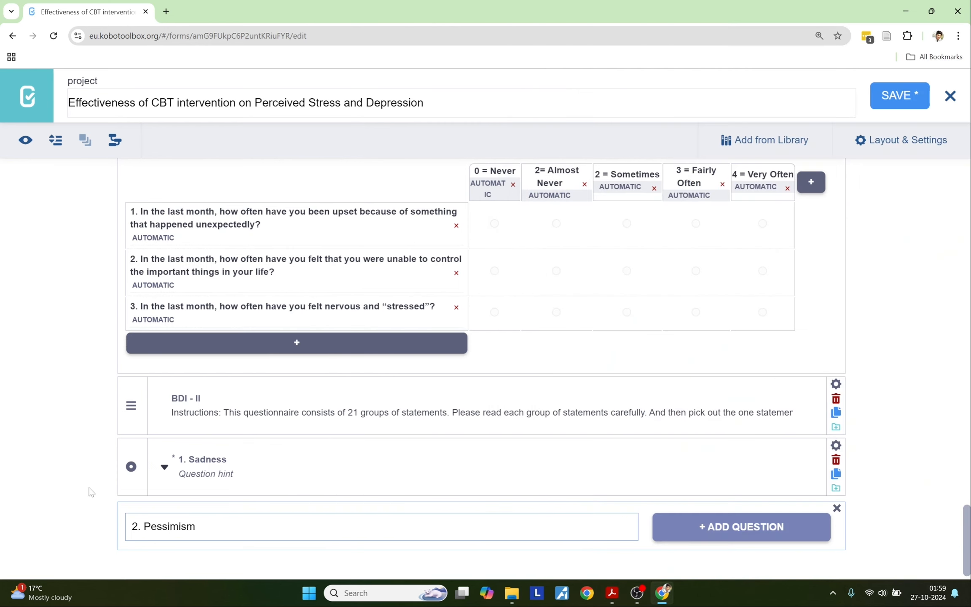
click(721, 527)
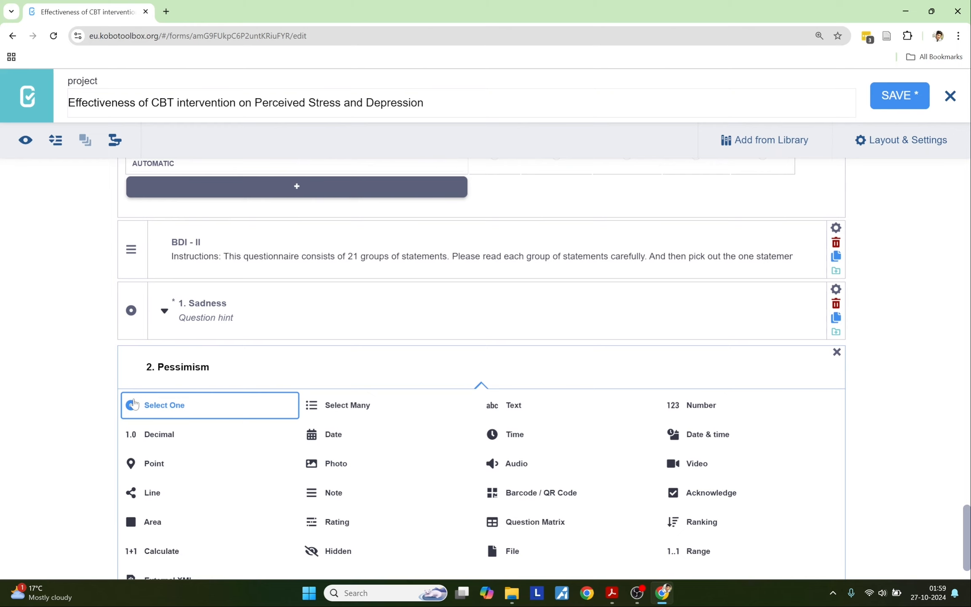
click(151, 416)
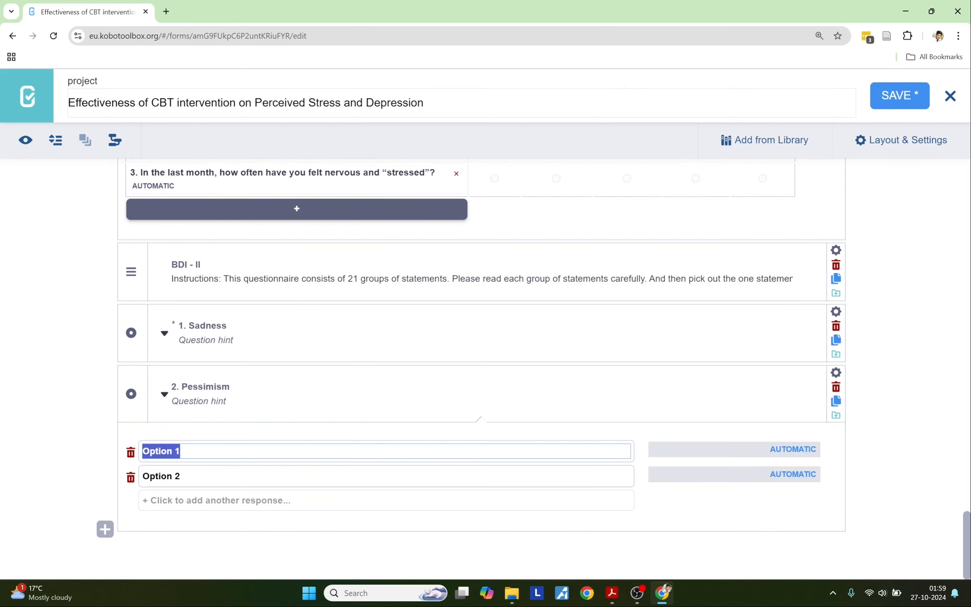
key(ctrl+v)
Step: Replace the Option 2 placeholder with the second Pessimism answer from the PDF
key(alt+Tab)
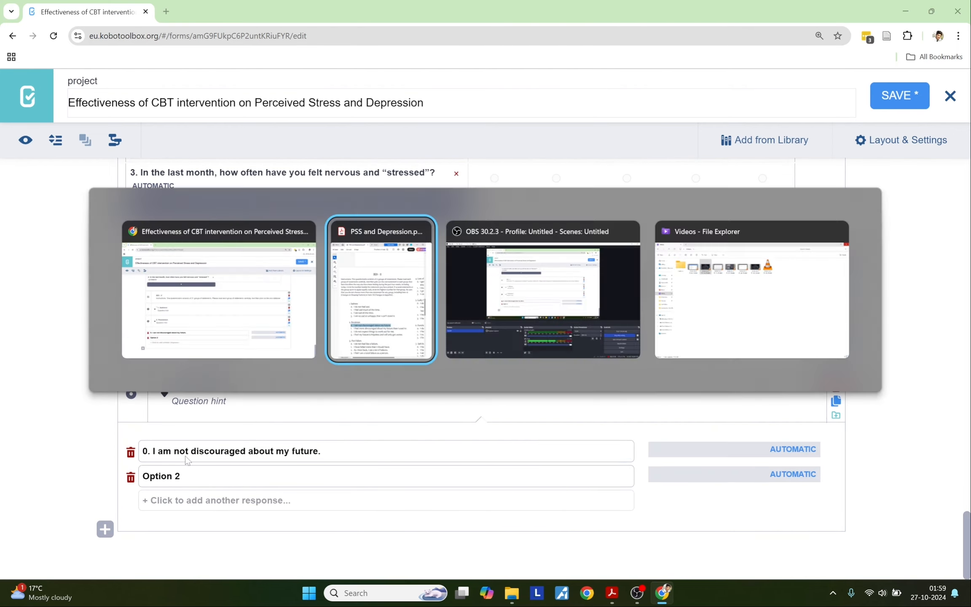
drag(607, 424, 878, 423)
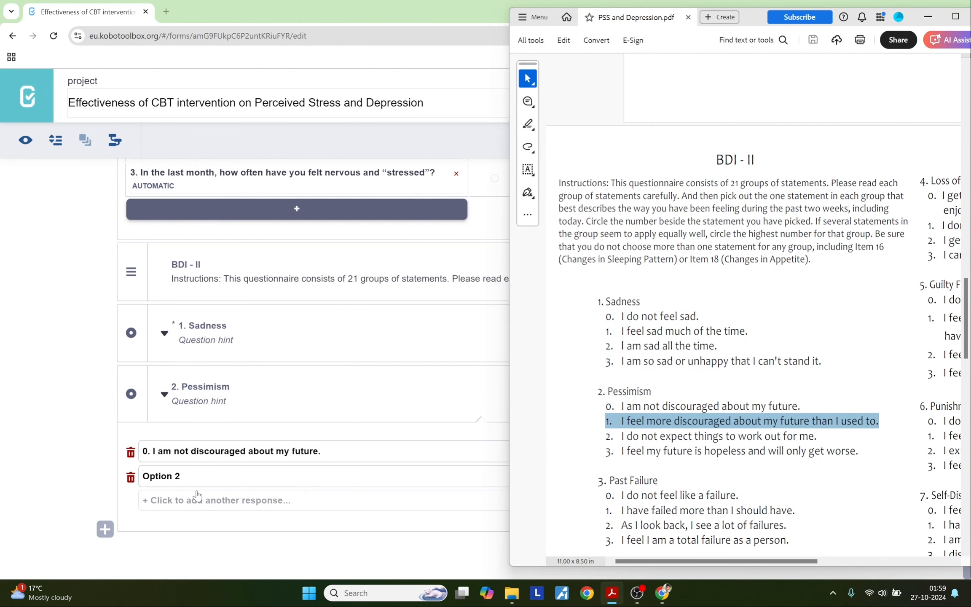
click(186, 476)
drag(184, 476, 142, 477)
key(ctrl+v)
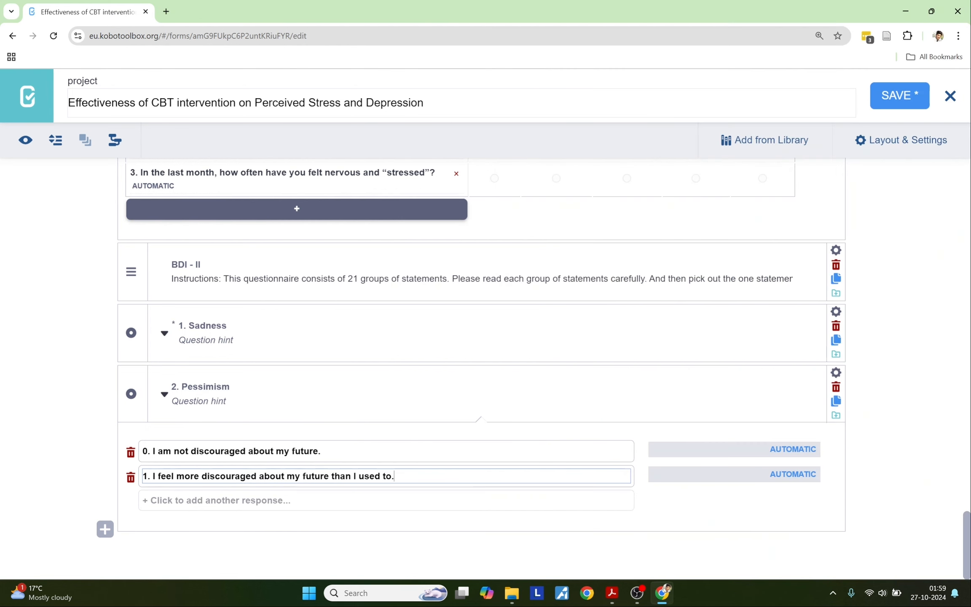
Step: Add the third and fourth Pessimism answers from the PDF as new options
key(alt+Tab)
drag(607, 438, 816, 436)
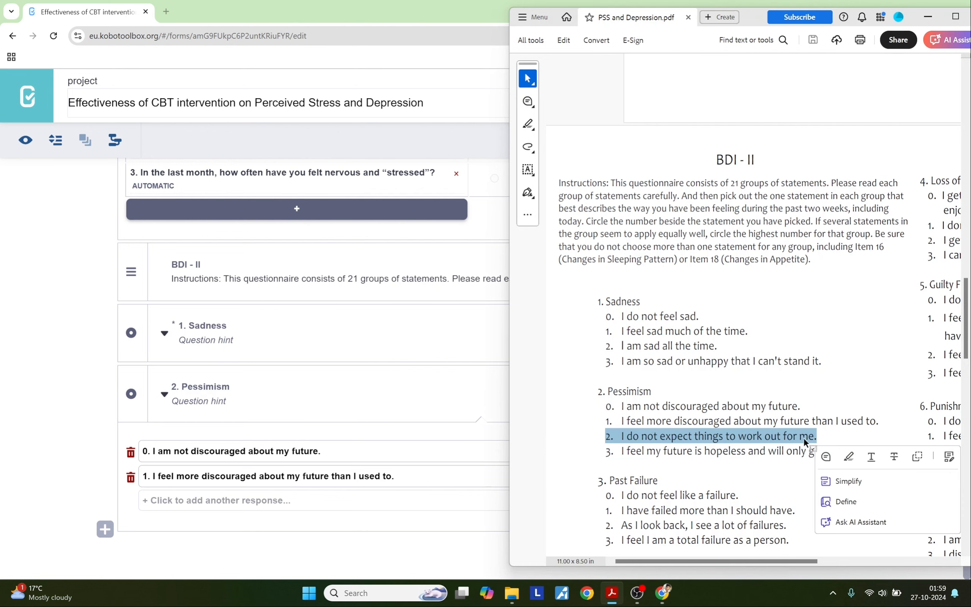
click(204, 505)
key(ctrl+v)
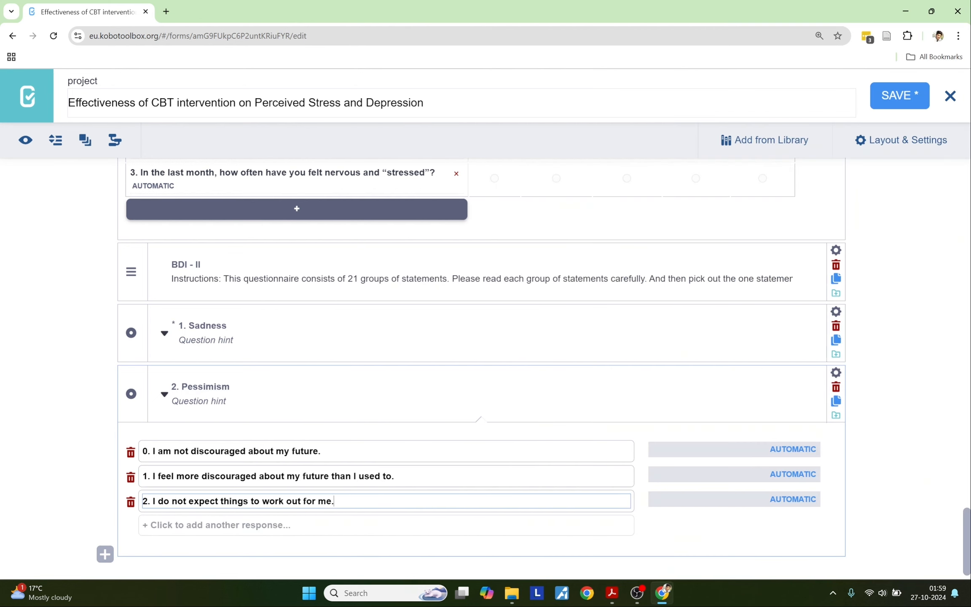
key(alt+Tab)
drag(606, 451, 786, 472)
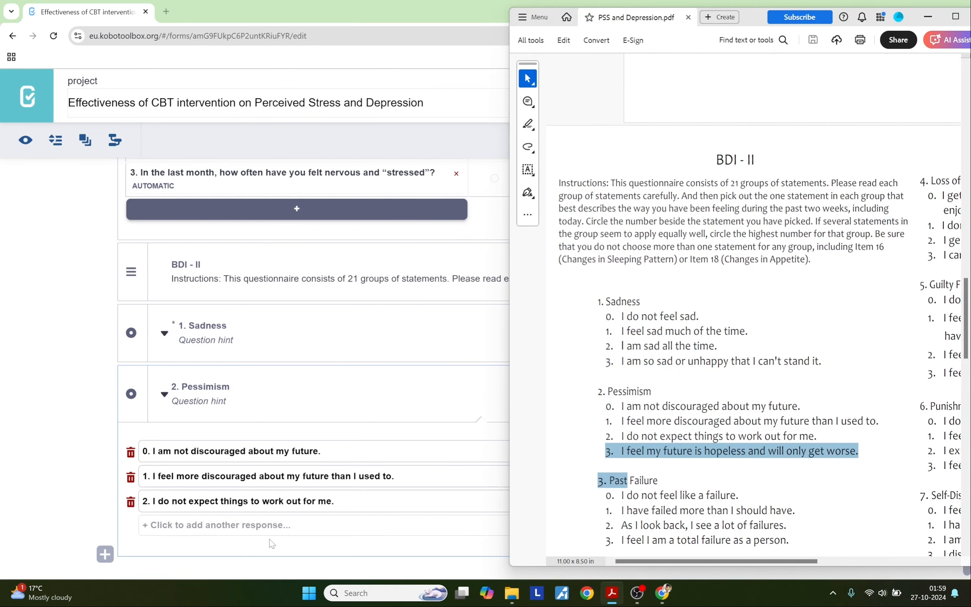
click(234, 524)
key(ctrl+v)
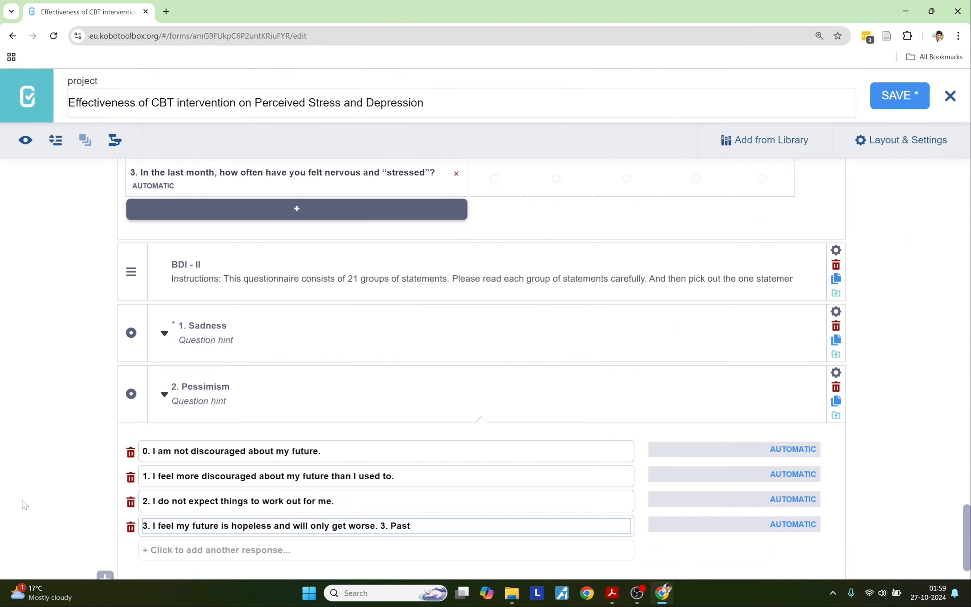
Step: Set Mandatory Response to Yes in the Pessimism question's settings
click(836, 373)
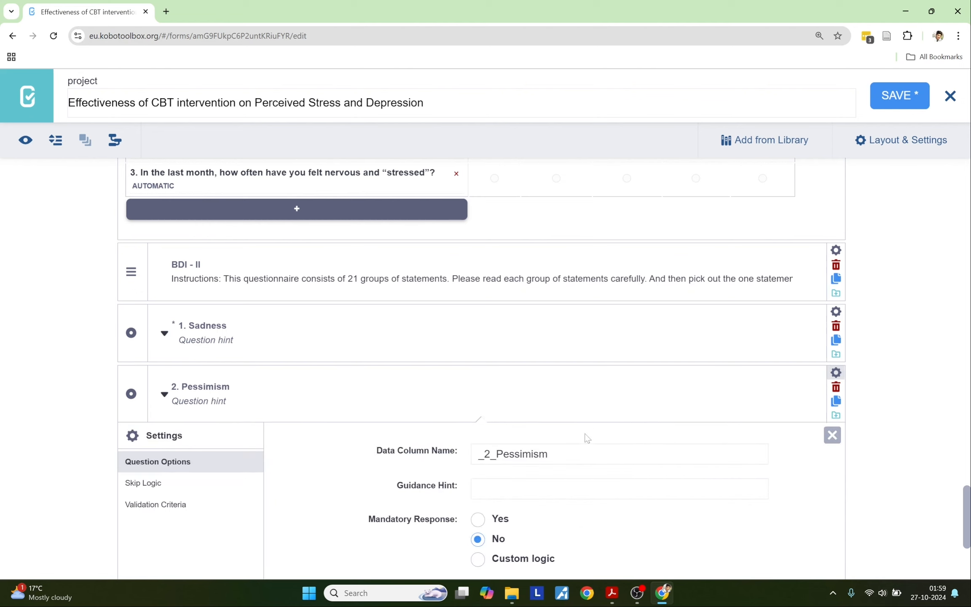
click(500, 526)
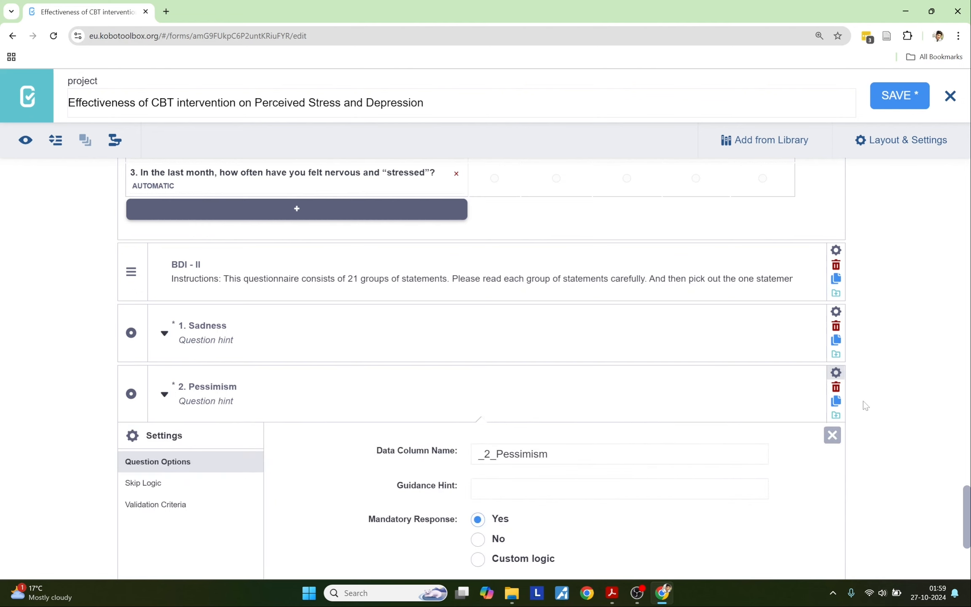
click(836, 373)
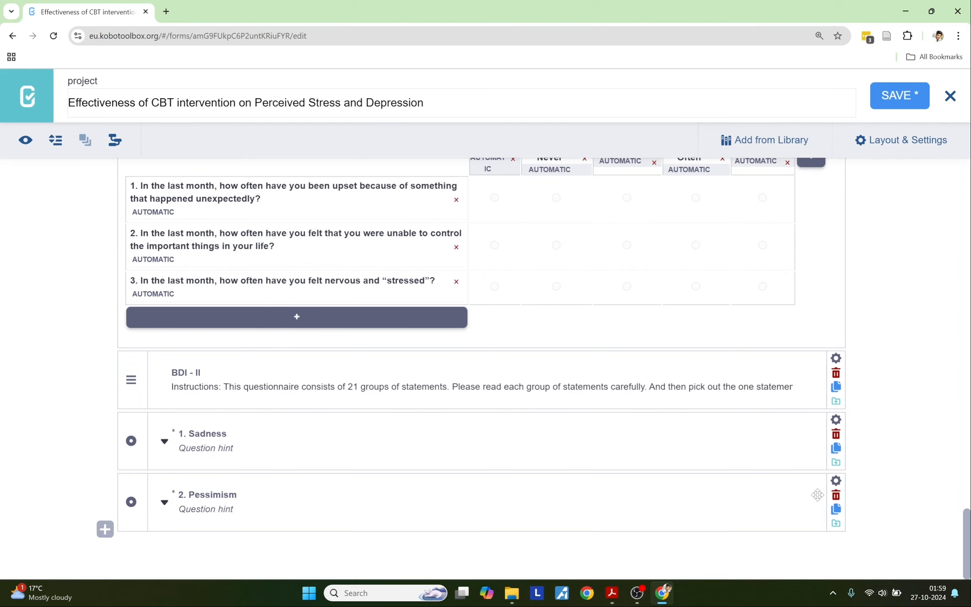
Step: Type 'P' before the row labels 1., 2. and 3. so they read P1., P2., P3
scroll(544, 396, up, 4)
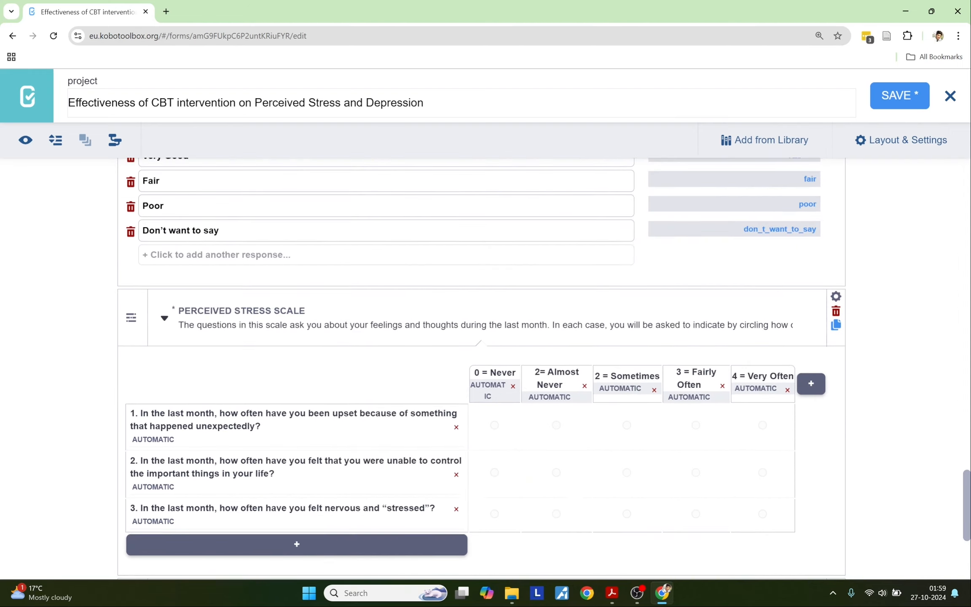
scroll(544, 396, down, 4)
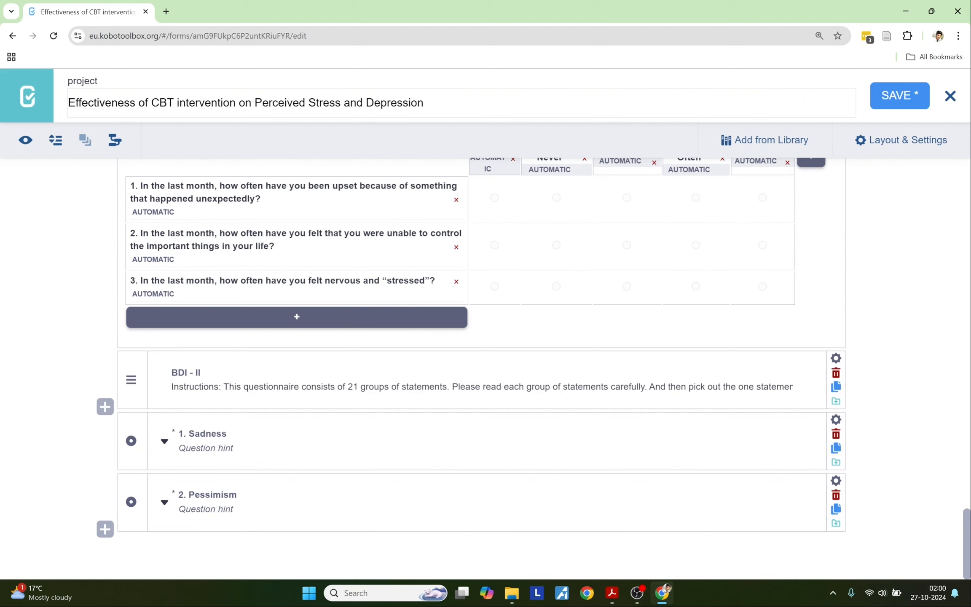
scroll(145, 382, up, 4)
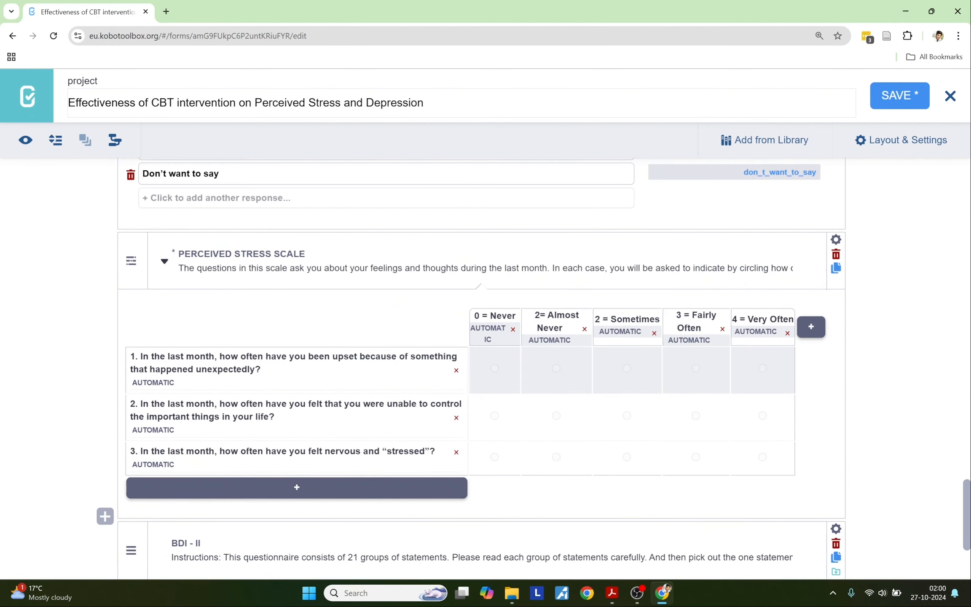
click(131, 356)
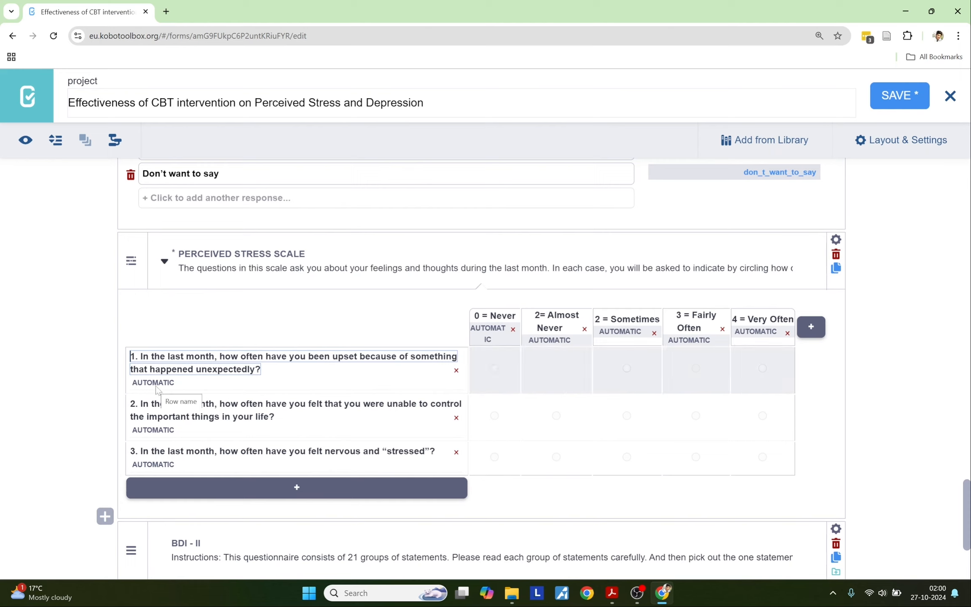
text(P)
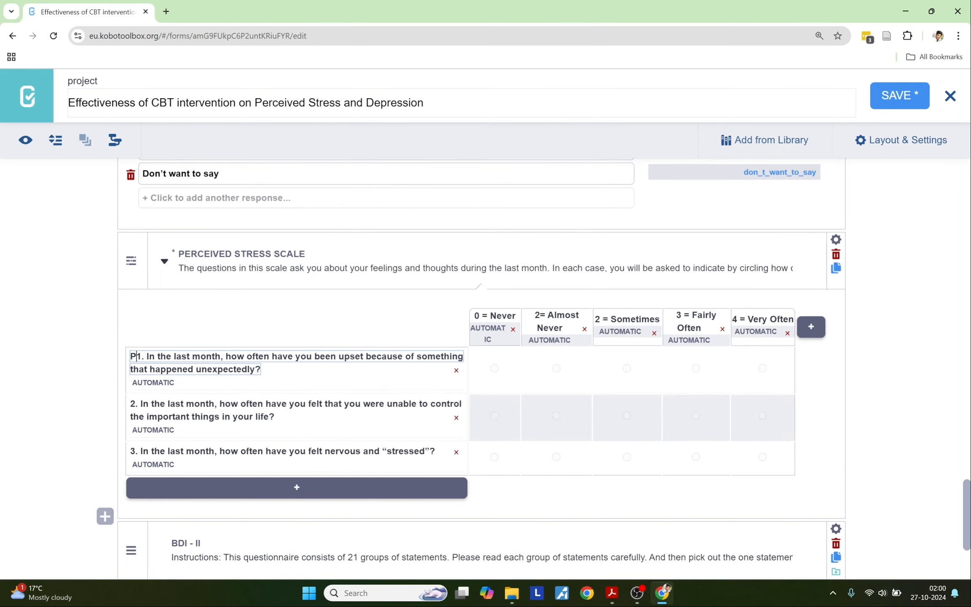
click(130, 404)
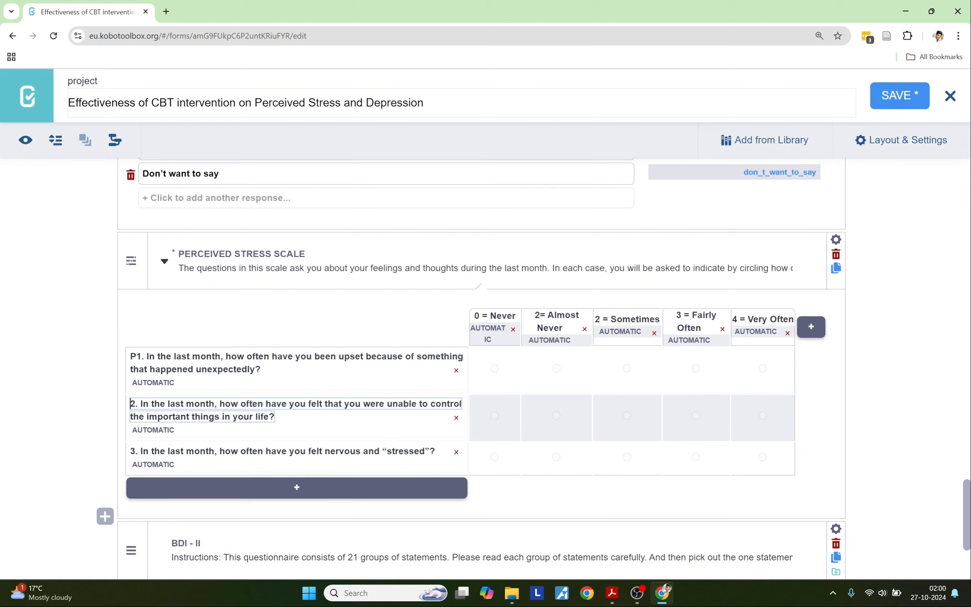
text(P)
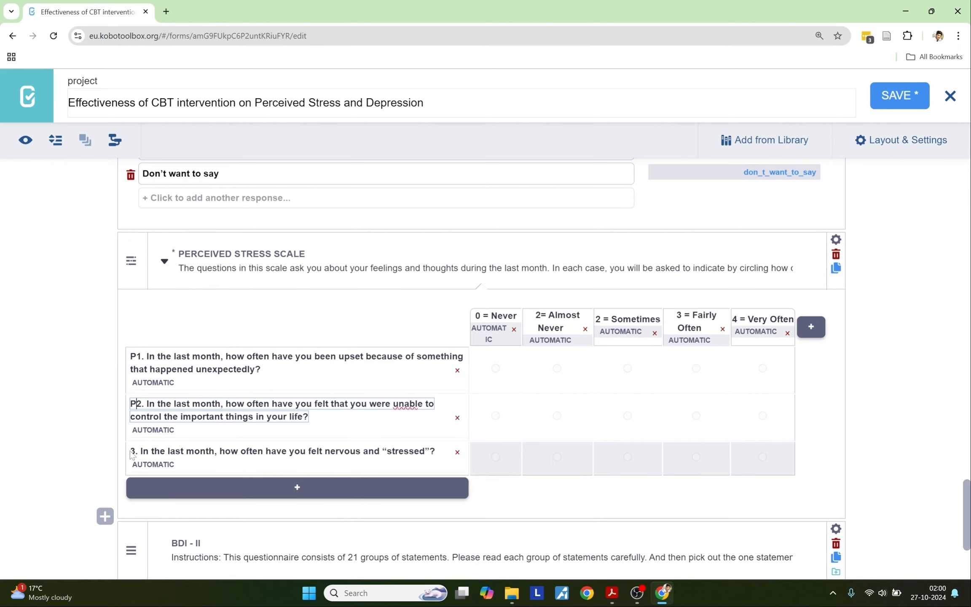
click(131, 451)
text(P)
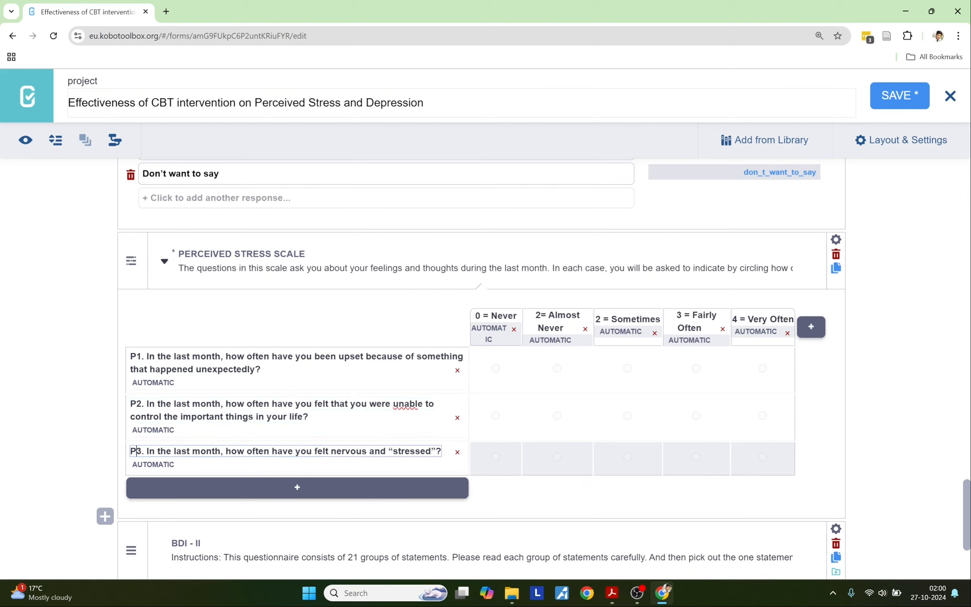
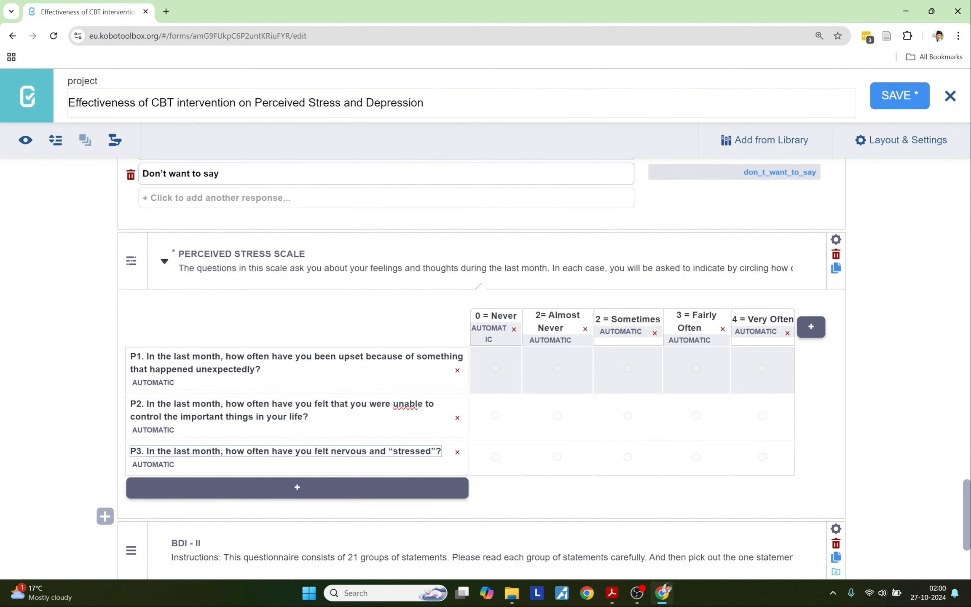
Step: Prefix the Sadness and Pessimism titles with B to read 'B1. Sadness' and 'B2. Pessimism'
scroll(236, 348, down, 3)
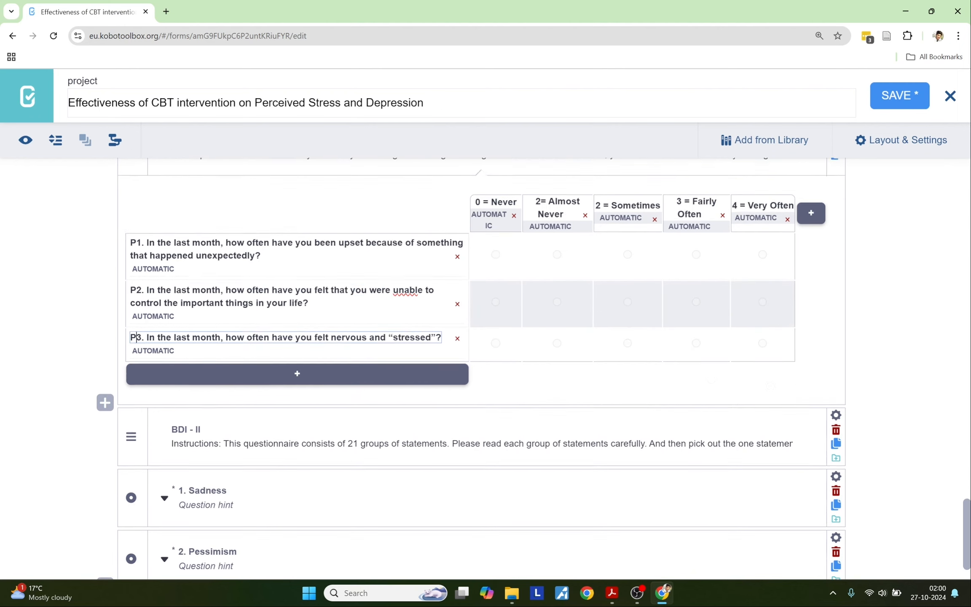
click(181, 433)
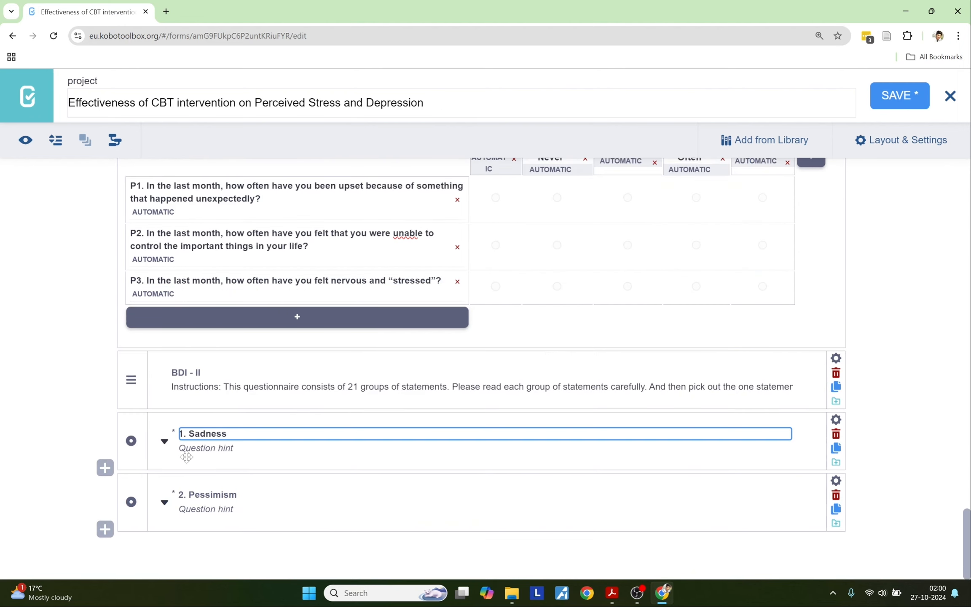
text(B)
click(180, 494)
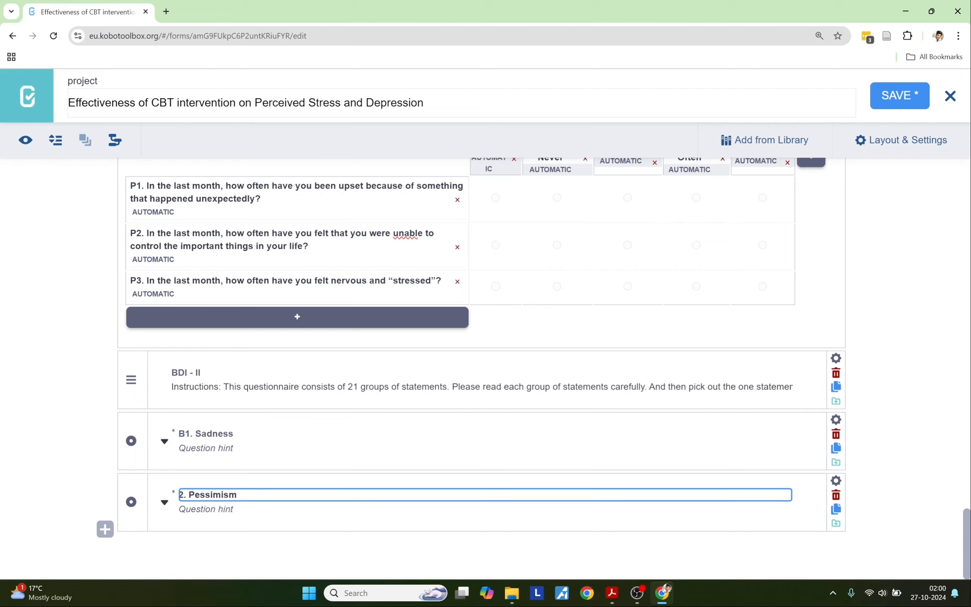
text(B)
click(57, 461)
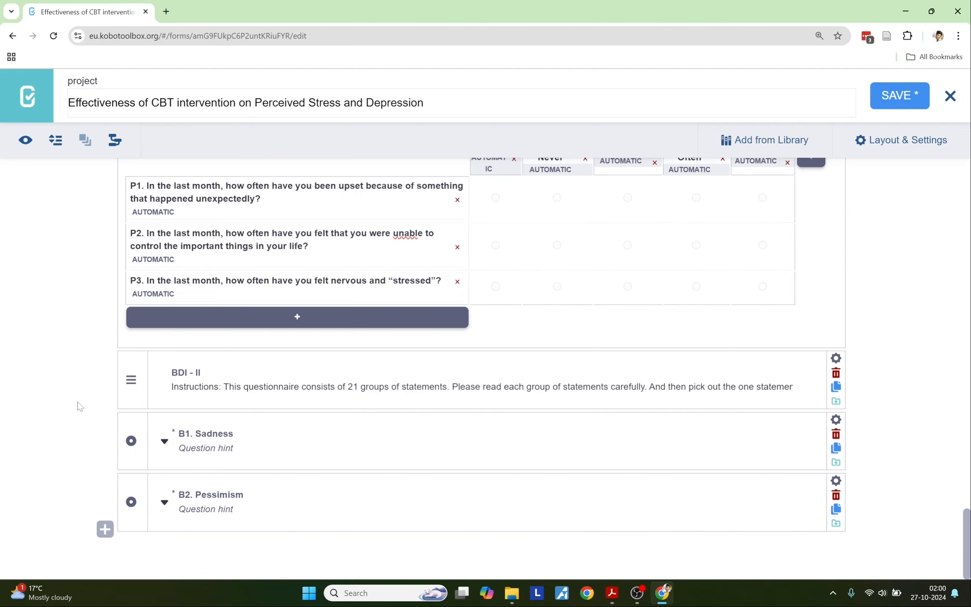
key(alt+Tab)
key(alt+Tab)
Step: Add a closing Note: 'Thank you for participating in this research. Please submit the form and make sure it is uploaded.'
click(105, 529)
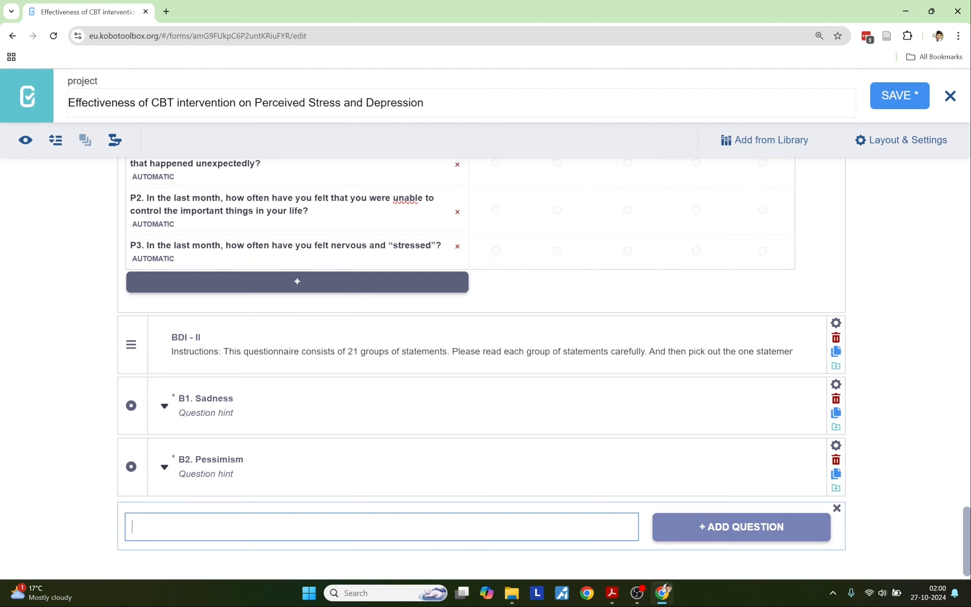
text(Thank you for participating )
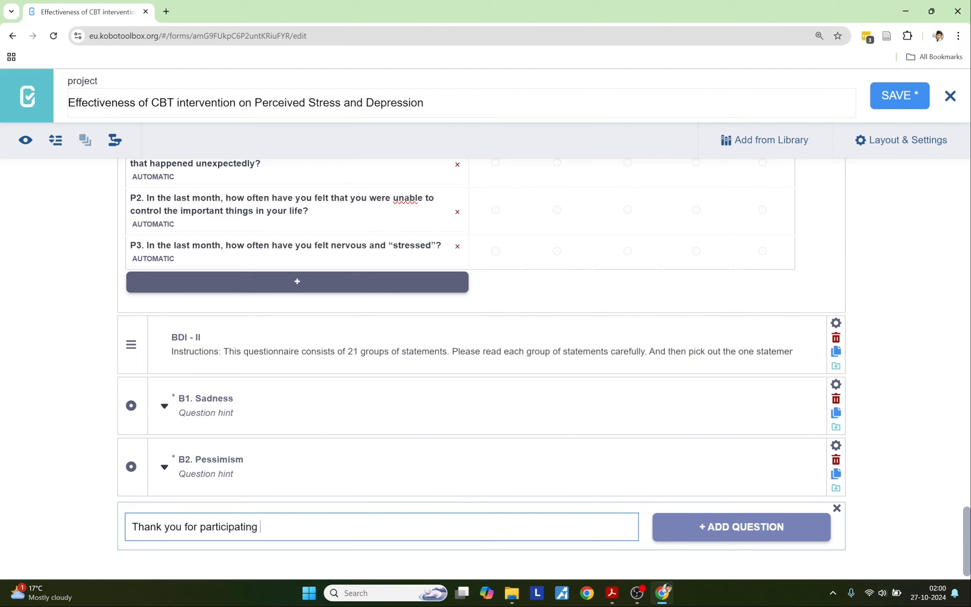
text(in this researc)
text(h. Plea)
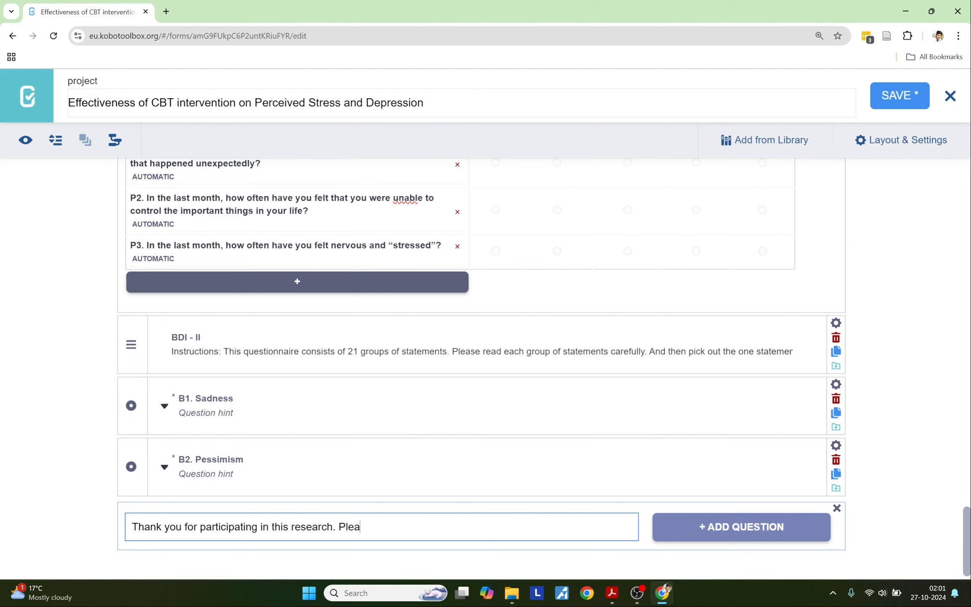
text(se cubmit the)
text(fore)
key(BackSpace)
key(BackSpace)
key(BackSpace)
text(fro)
key(BackSpace)
key(BackSpace)
text(orm a)
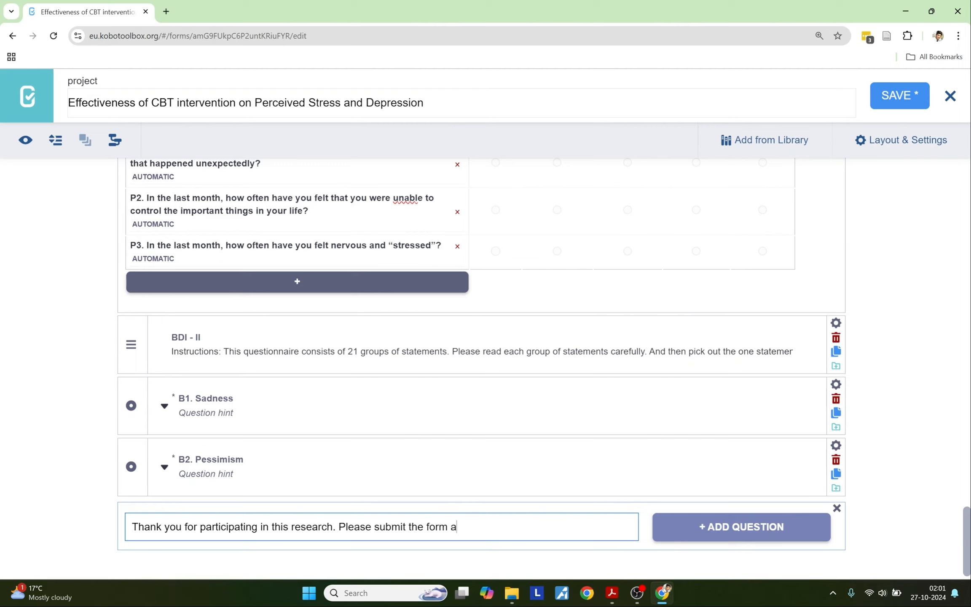
text(nd make sure it is up)
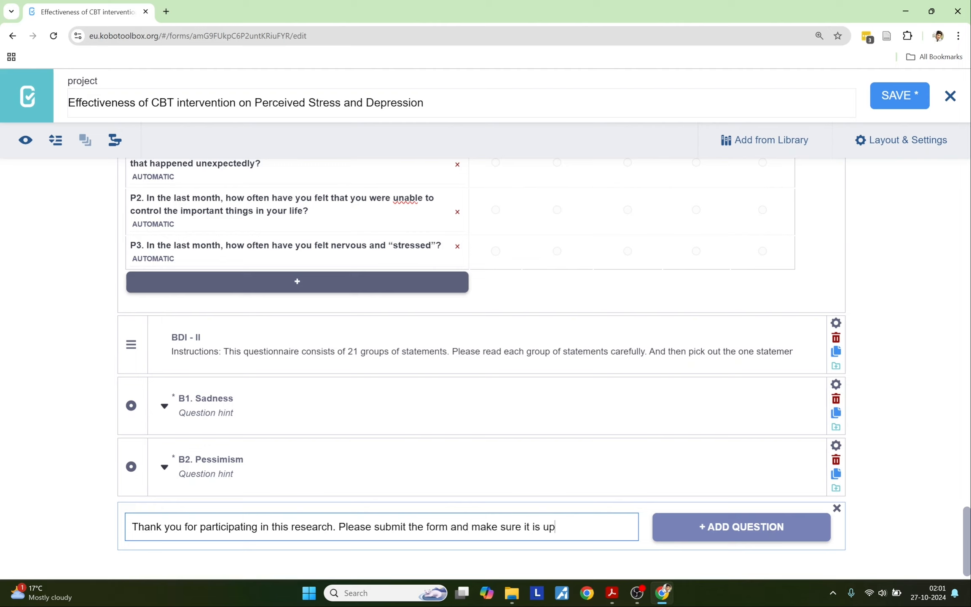
text(loas)
key(BackSpace)
text(ded.)
click(735, 526)
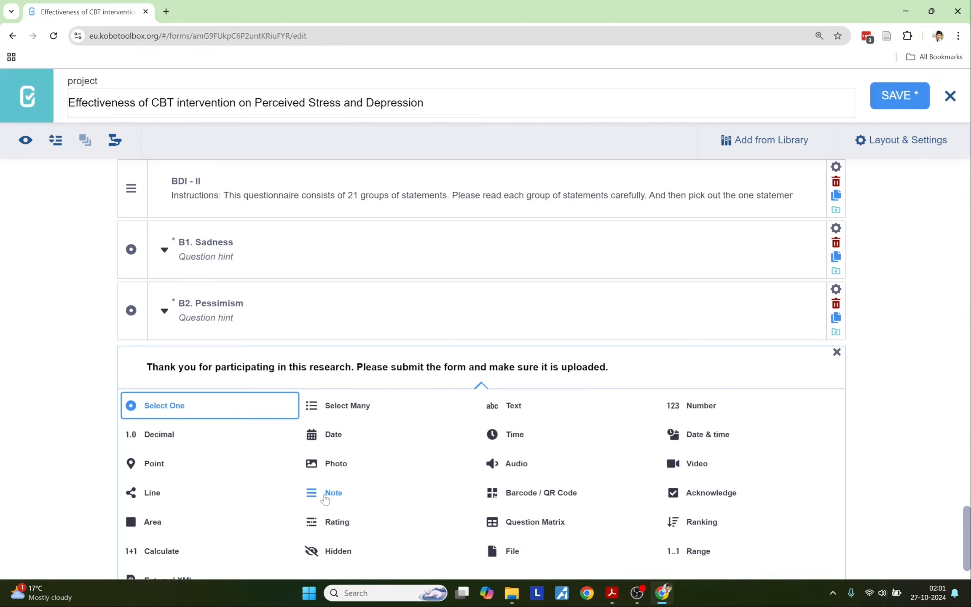
click(324, 499)
scroll(481, 368, up, 20)
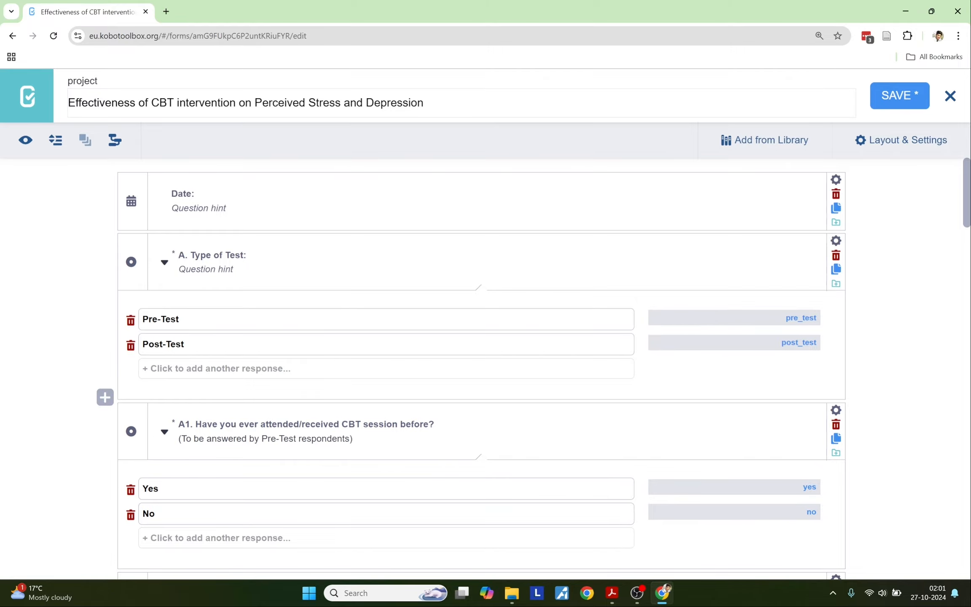
Step: Save the updated form
scroll(255, 344, down, 15)
scroll(256, 344, down, 10)
scroll(256, 344, up, 20)
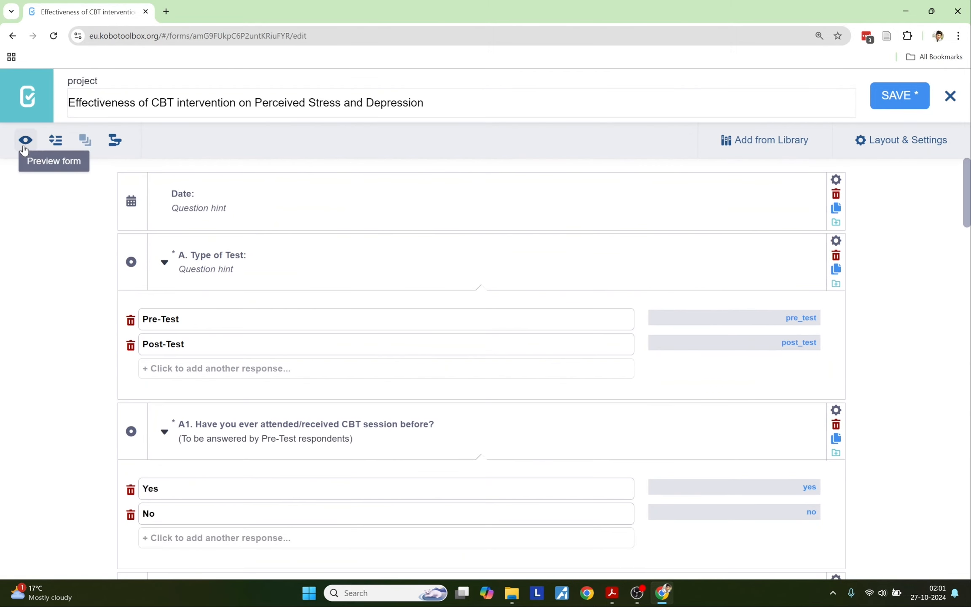
click(889, 96)
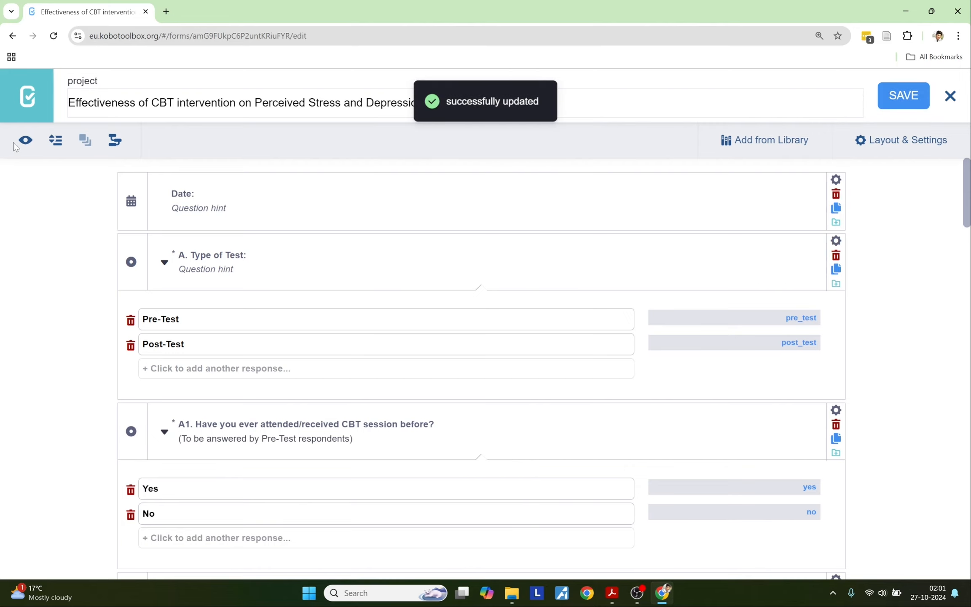
Step: In Form Preview, answer P1 with 0 = Never and P2 with 2 = Sometimes
click(26, 140)
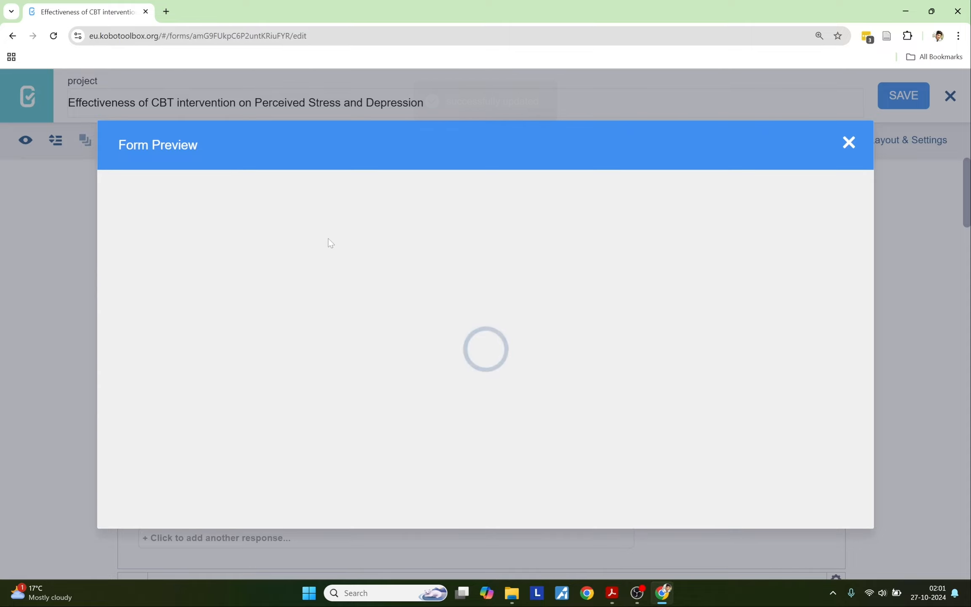
scroll(353, 252, down, 10)
scroll(353, 252, down, 20)
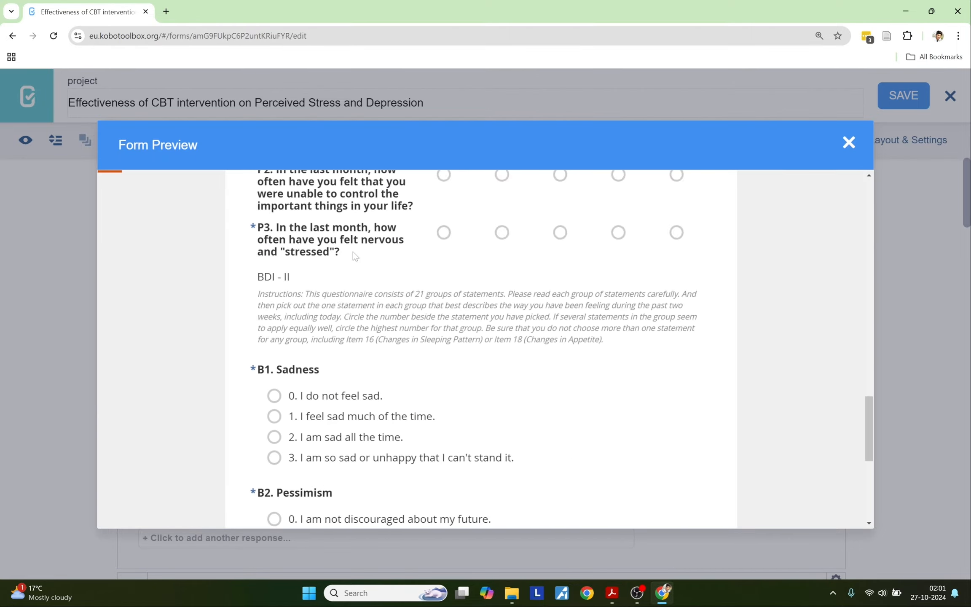
scroll(352, 252, up, 18)
scroll(353, 252, up, 8)
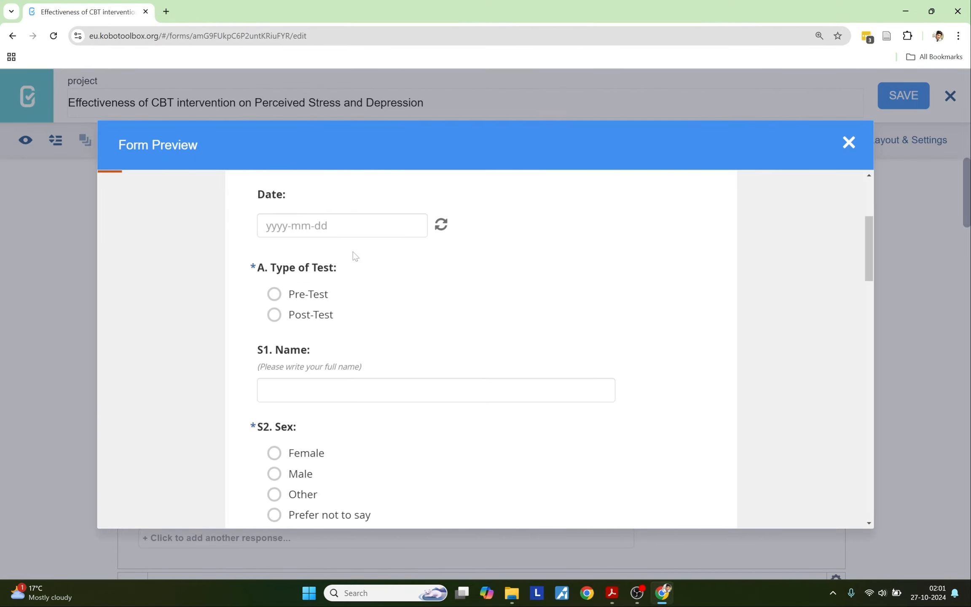
scroll(352, 252, down, 20)
scroll(353, 252, down, 3)
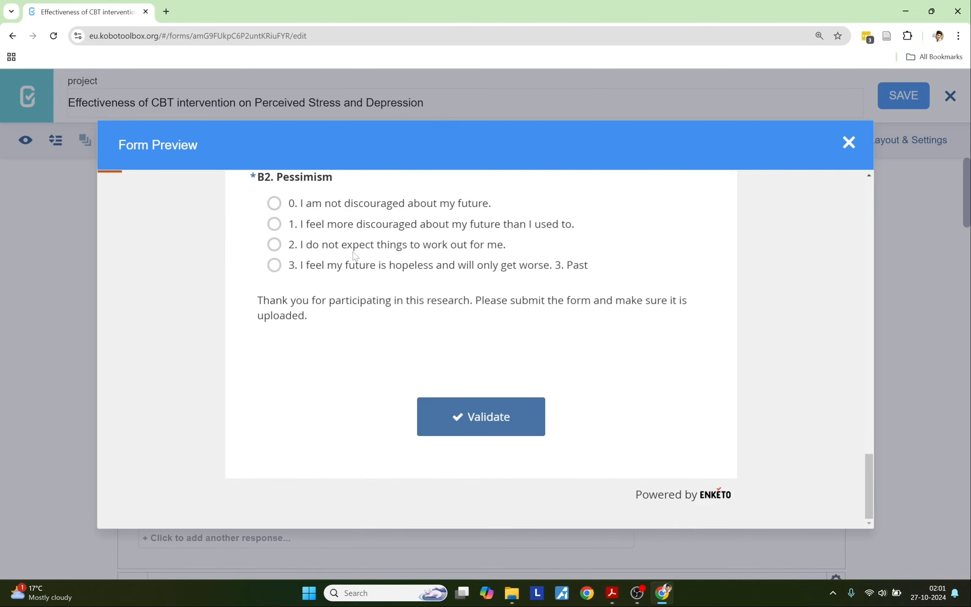
scroll(353, 252, up, 15)
scroll(352, 252, down, 6)
scroll(353, 252, down, 10)
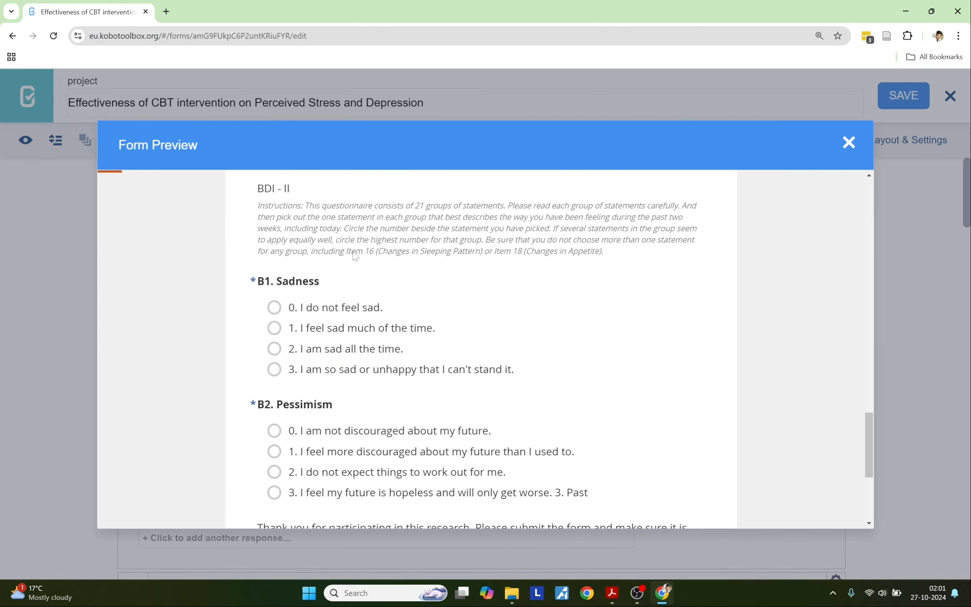
scroll(353, 251, up, 9)
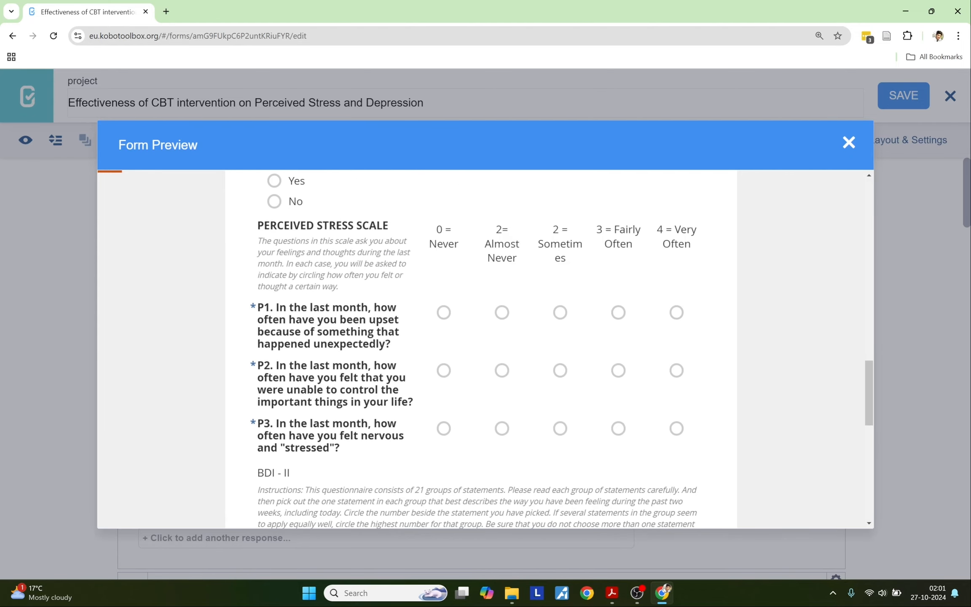
click(443, 312)
click(501, 370)
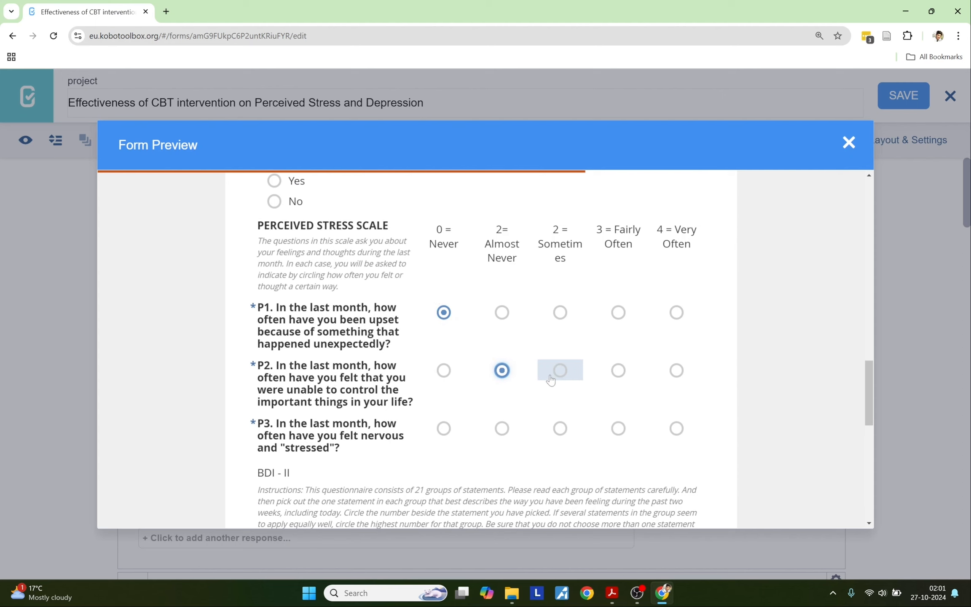
click(560, 370)
Step: Answer B1. Sadness with option 1, testing its required check, then close the preview
scroll(376, 389, down, 5)
scroll(349, 374, down, 3)
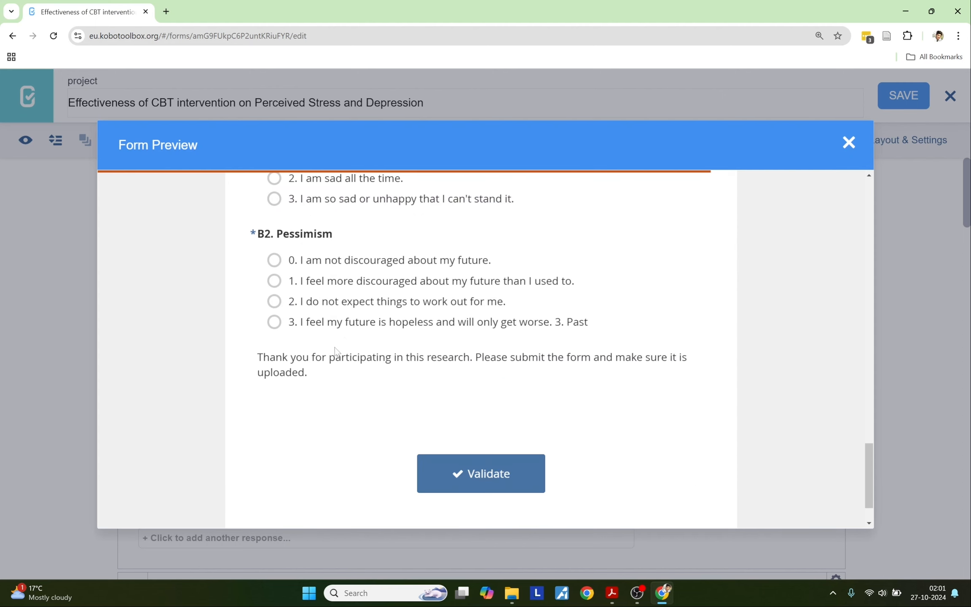
scroll(328, 342, up, 2)
scroll(328, 341, up, 3)
click(329, 365)
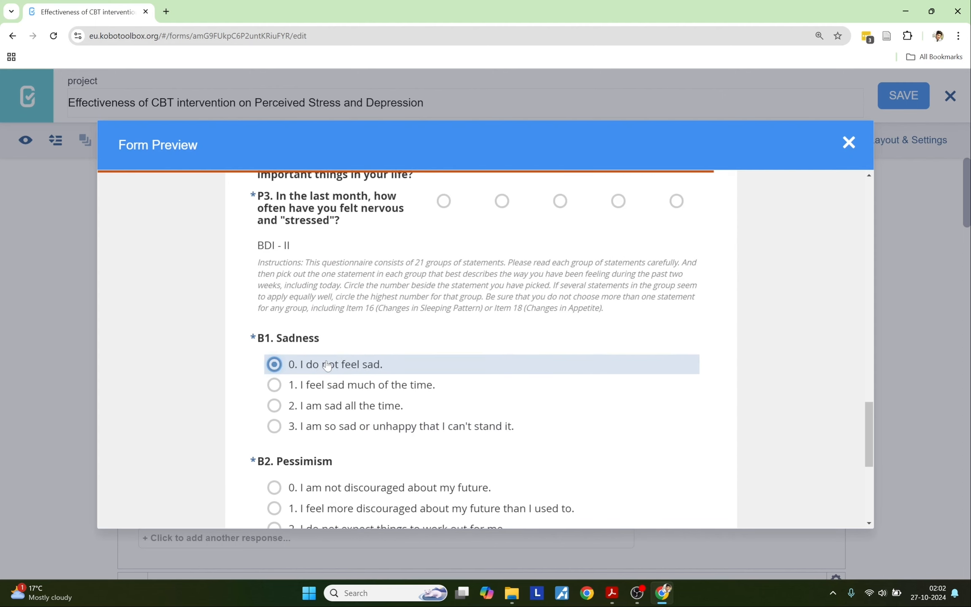
click(328, 390)
click(315, 388)
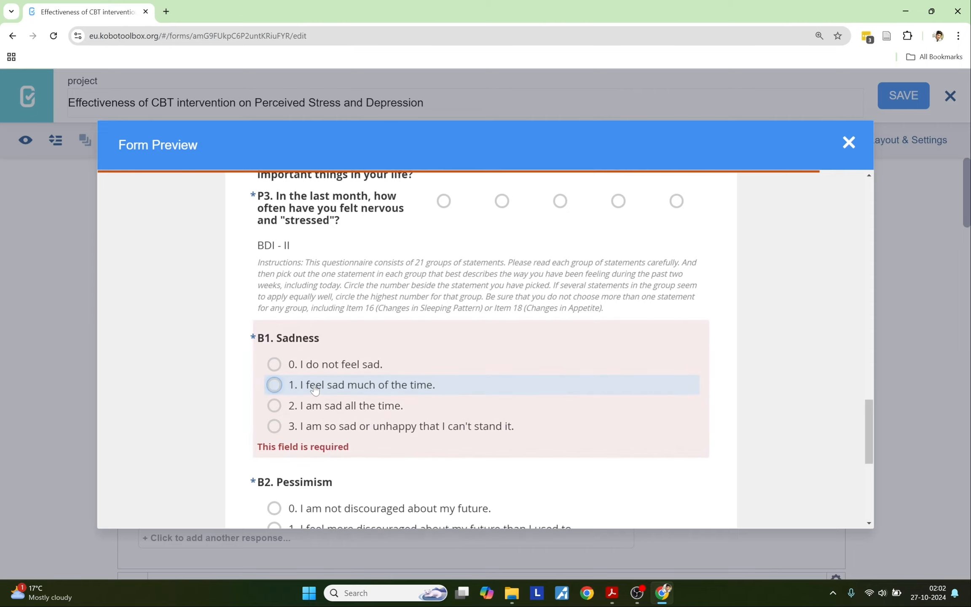
click(316, 388)
scroll(316, 388, up, 15)
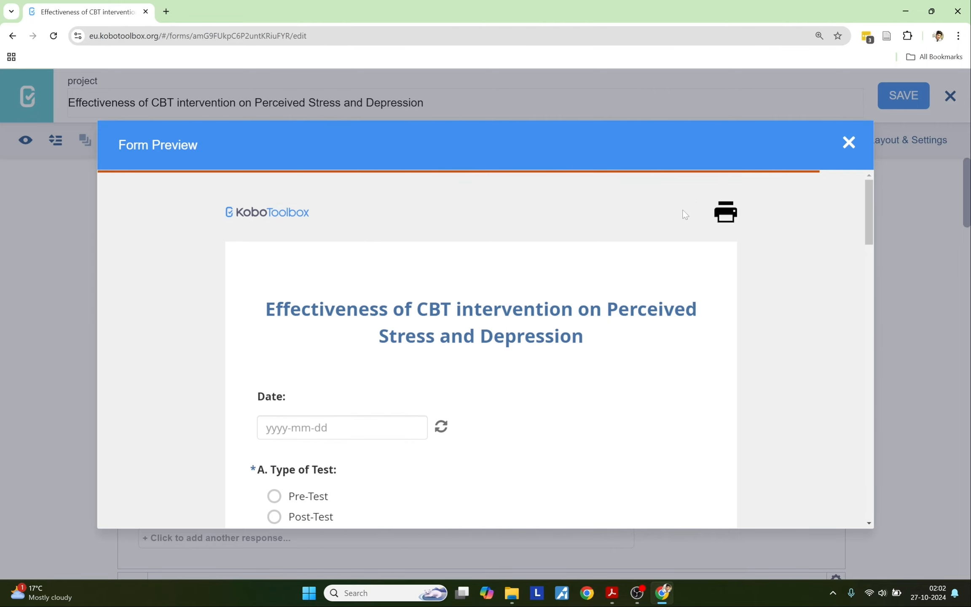
click(847, 143)
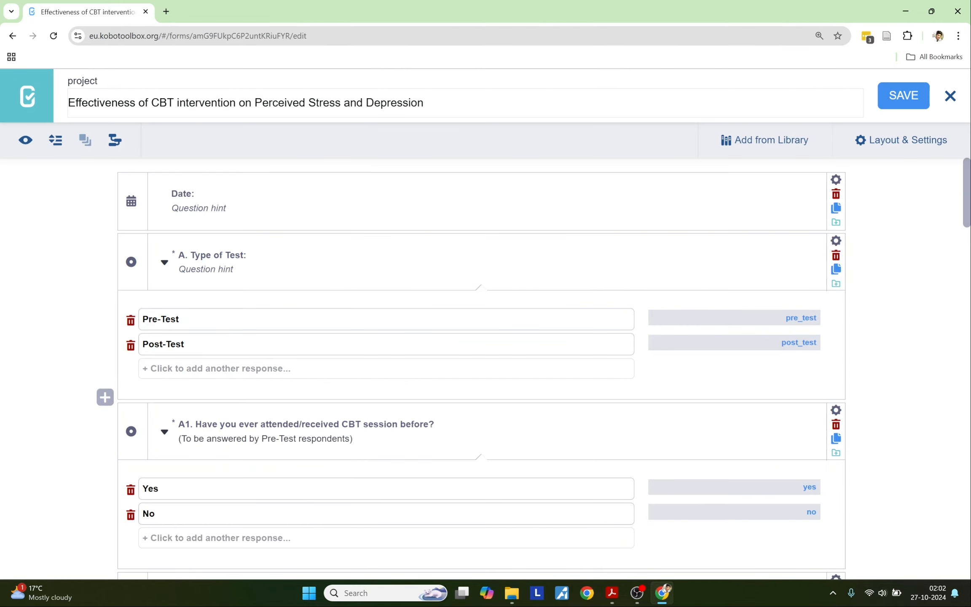
Step: In a reopened preview, answer Yes to the partner question and tick Other for daily activities
scroll(143, 198, down, 5)
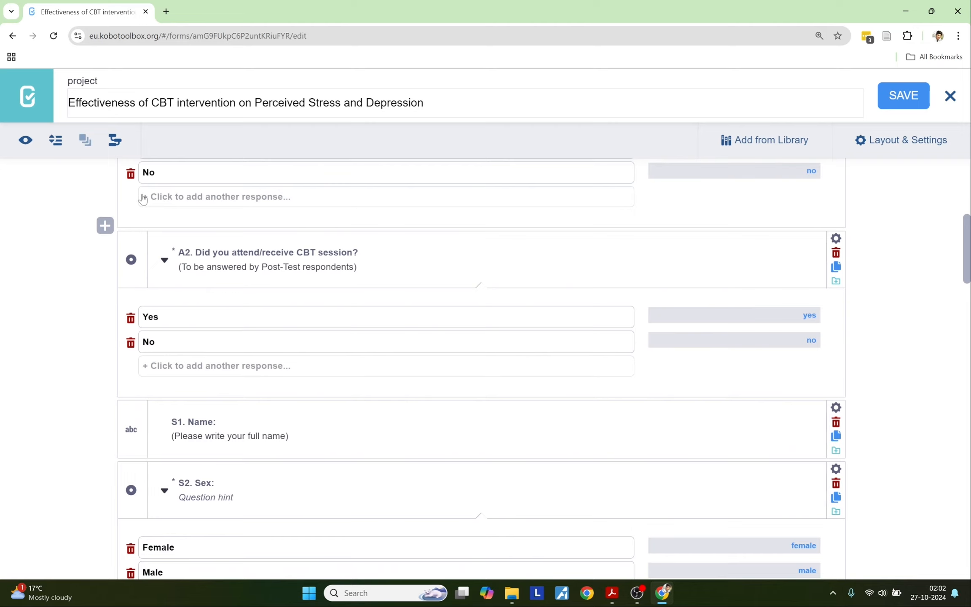
click(19, 138)
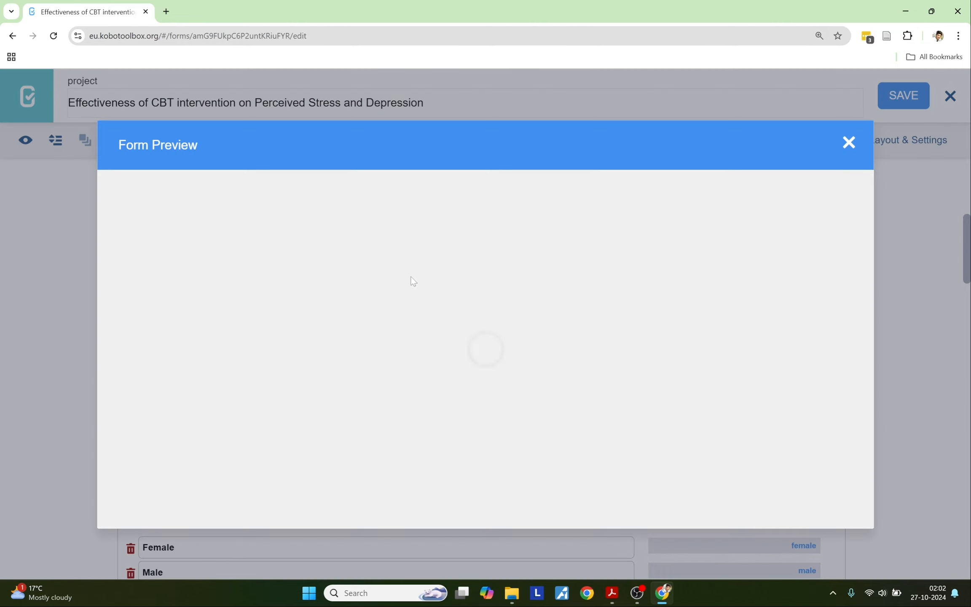
scroll(413, 281, down, 10)
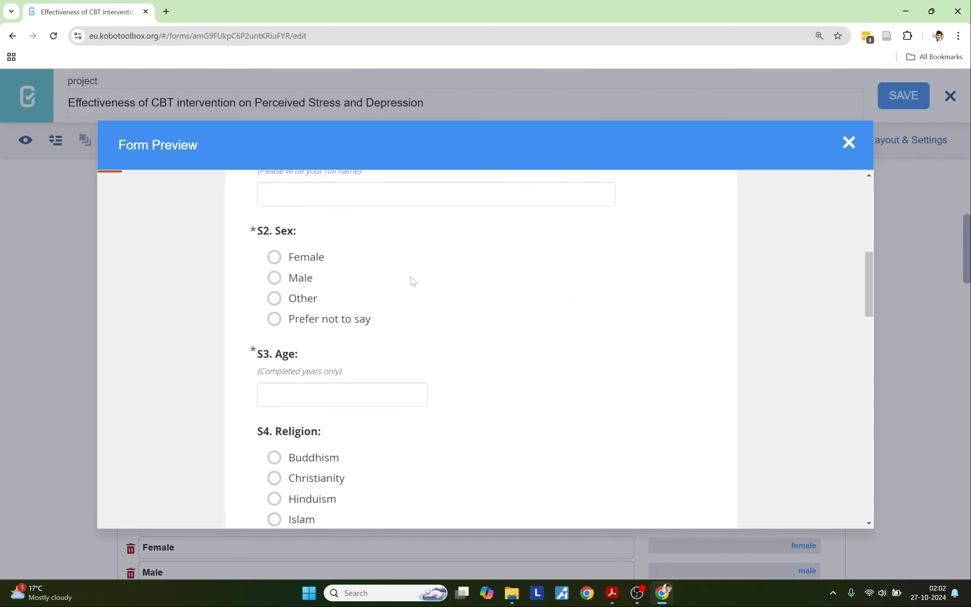
scroll(413, 281, down, 4)
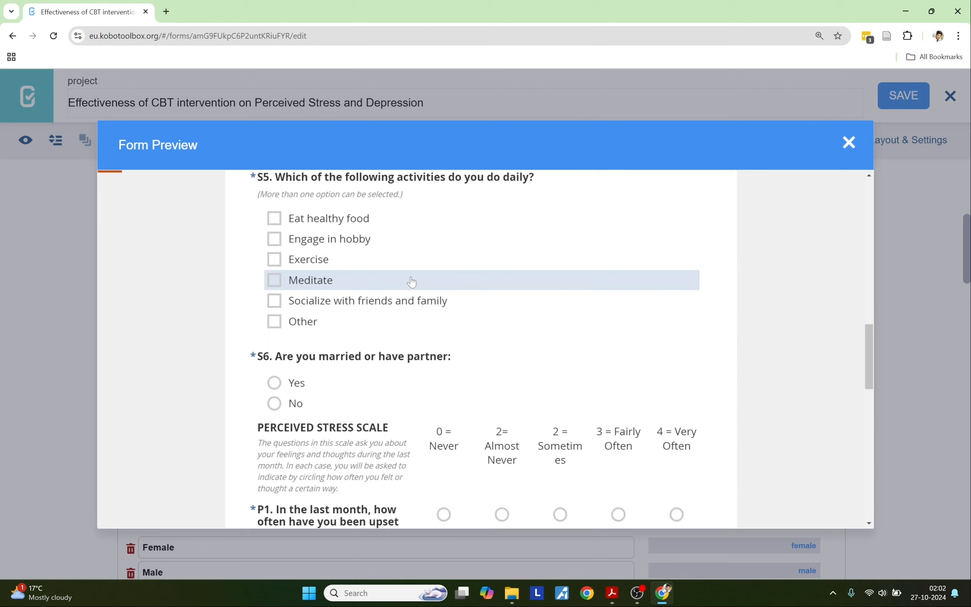
scroll(411, 281, up, 1)
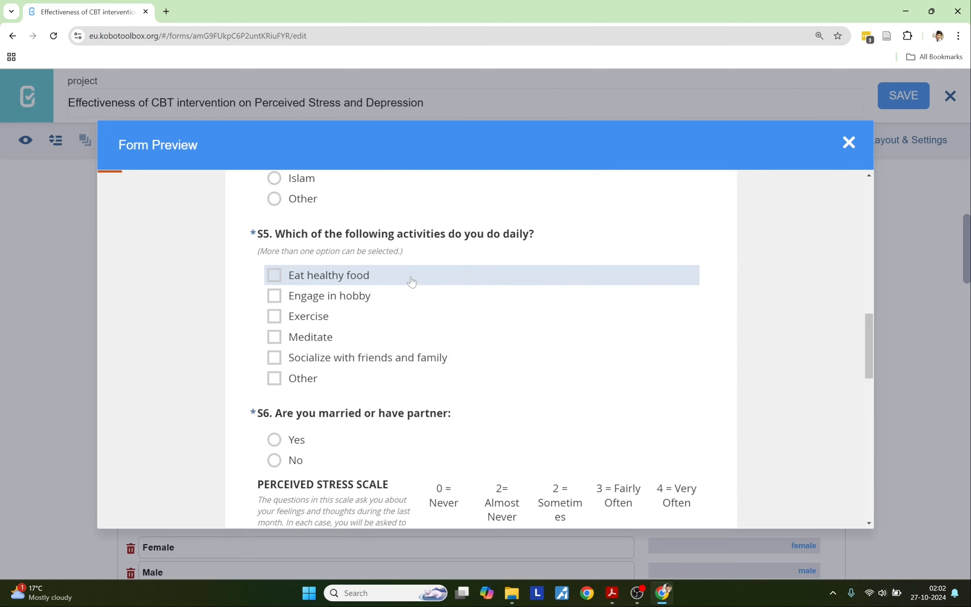
click(313, 444)
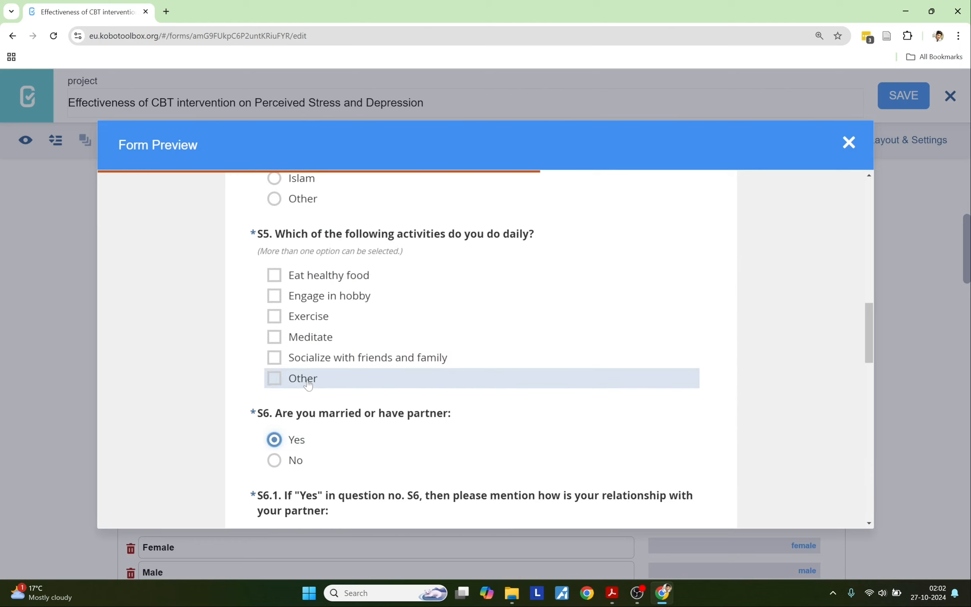
click(403, 378)
scroll(402, 398, up, 5)
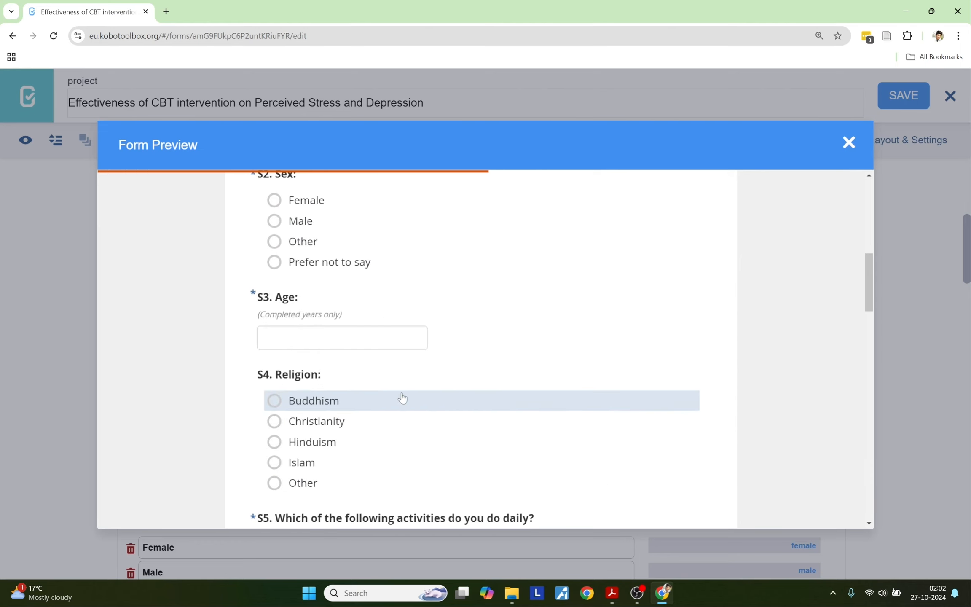
click(848, 143)
Step: Open the Completed CBT intervention project's draft form in the form editor
click(950, 96)
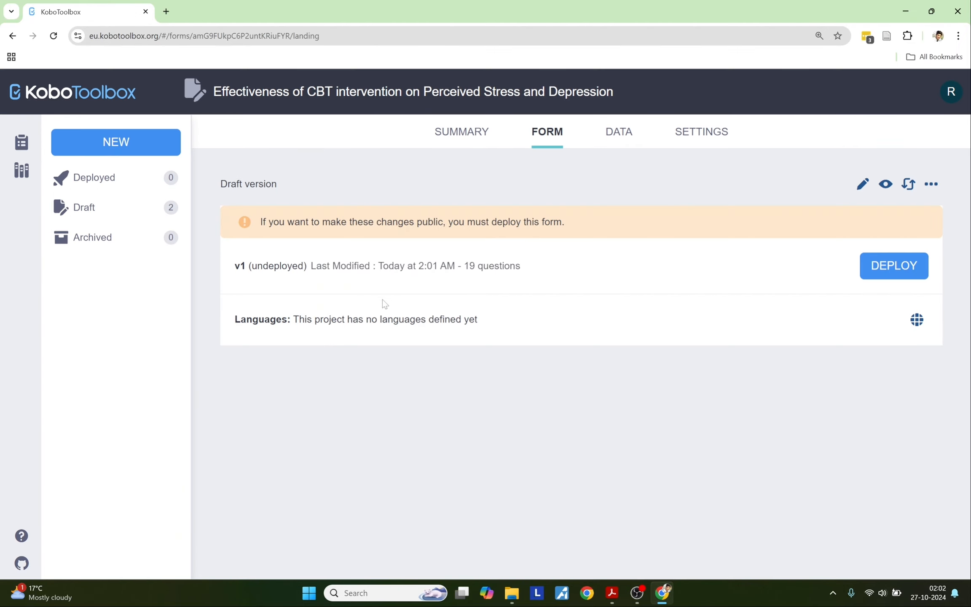
click(21, 142)
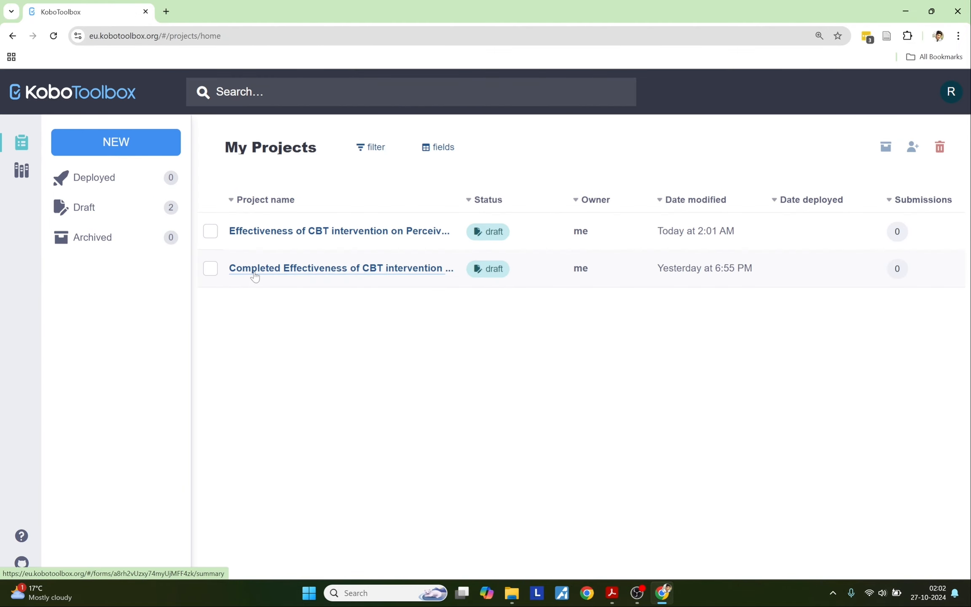
click(254, 275)
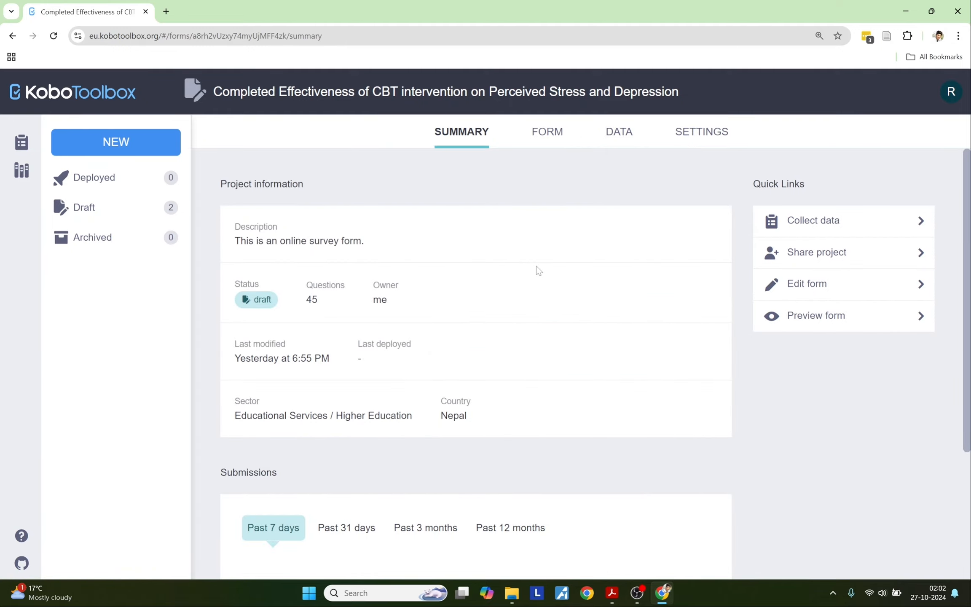
click(551, 133)
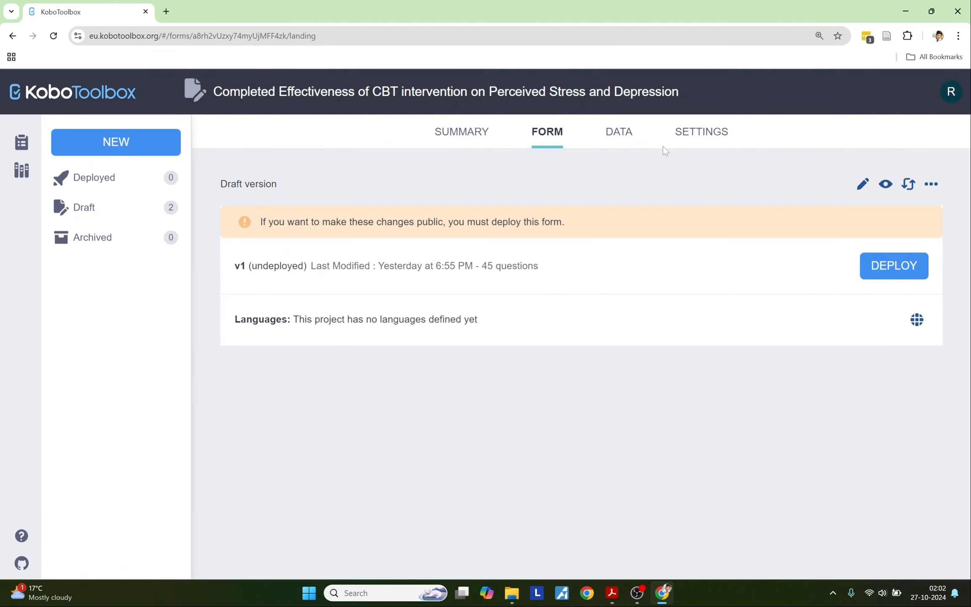
click(862, 183)
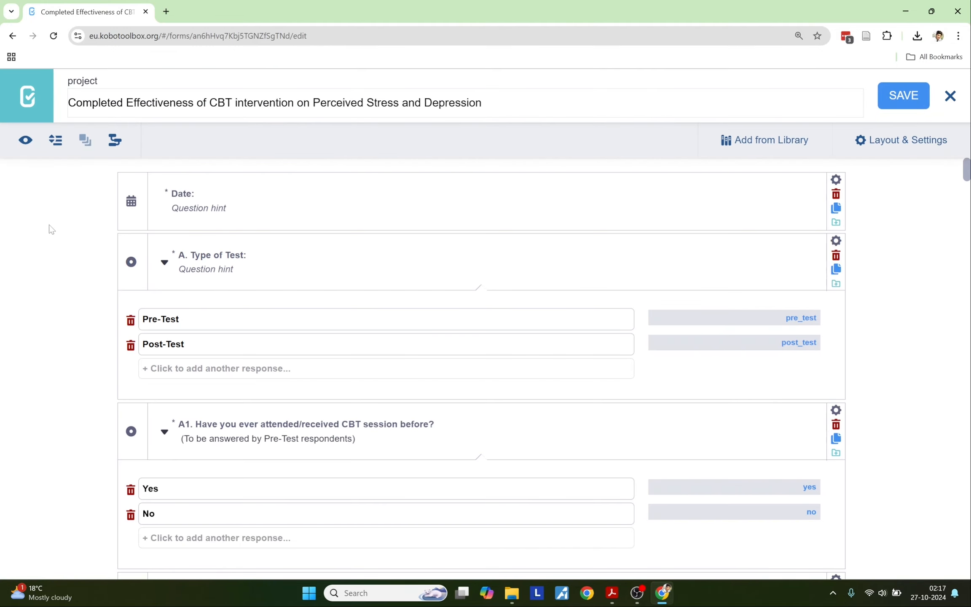
Step: Preview the completed questionnaire, then save the form
scroll(69, 240, down, 20)
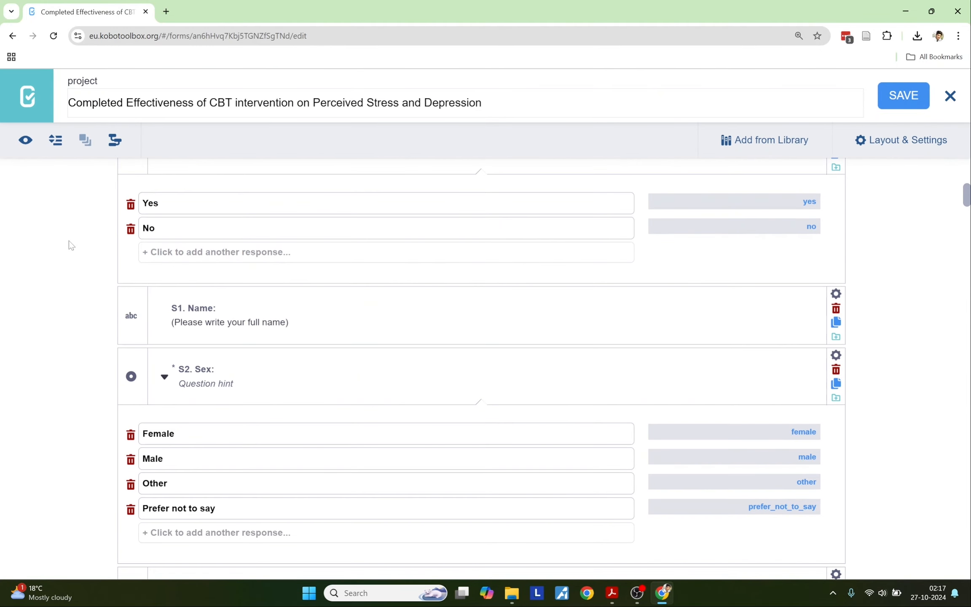
scroll(69, 240, down, 20)
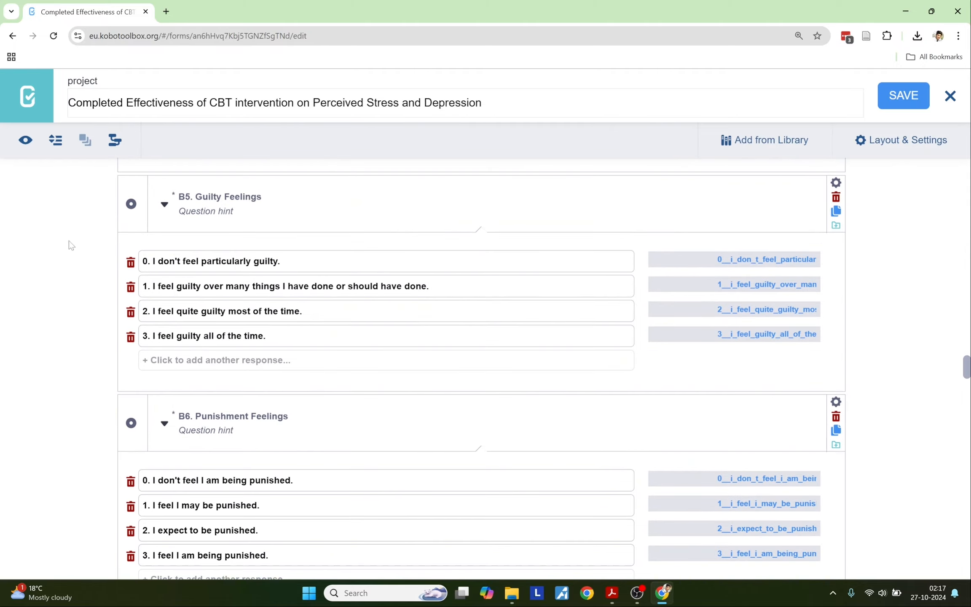
scroll(69, 241, down, 20)
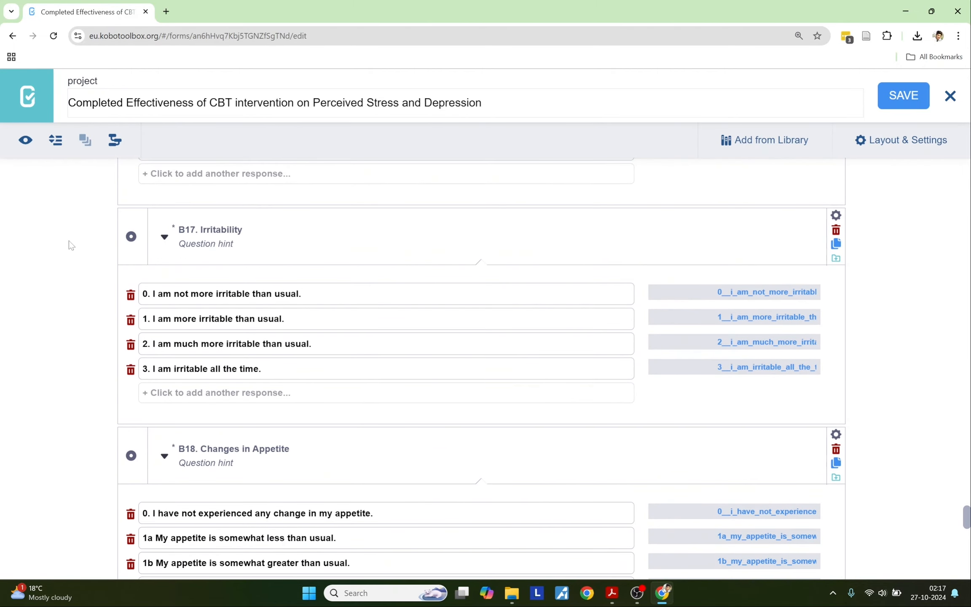
scroll(69, 240, up, 20)
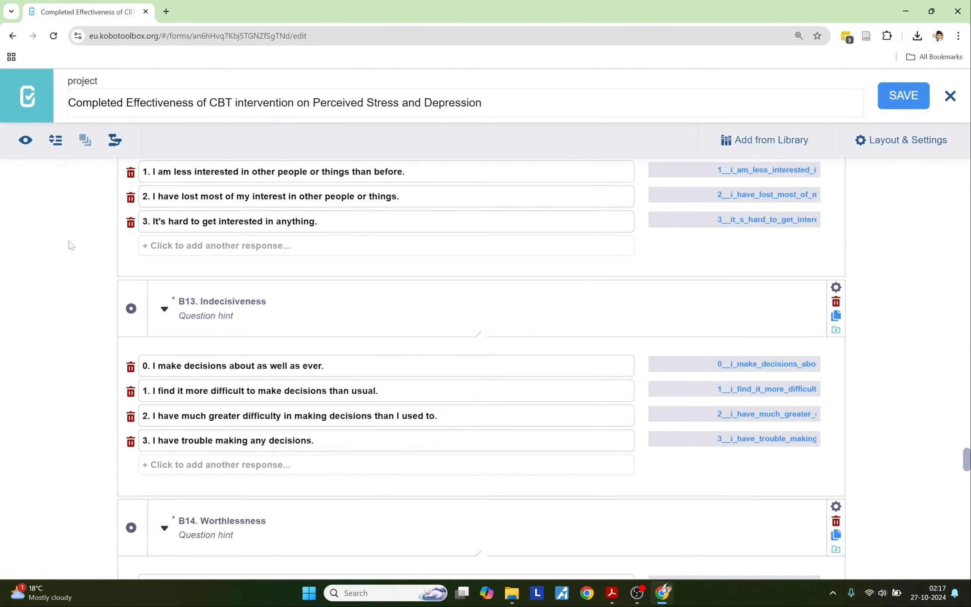
click(26, 138)
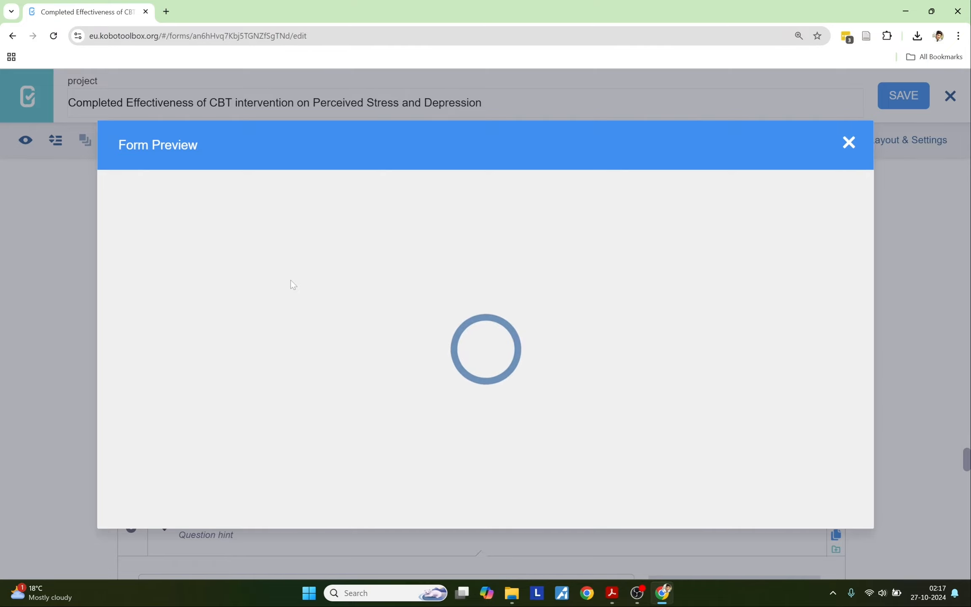
scroll(290, 280, down, 20)
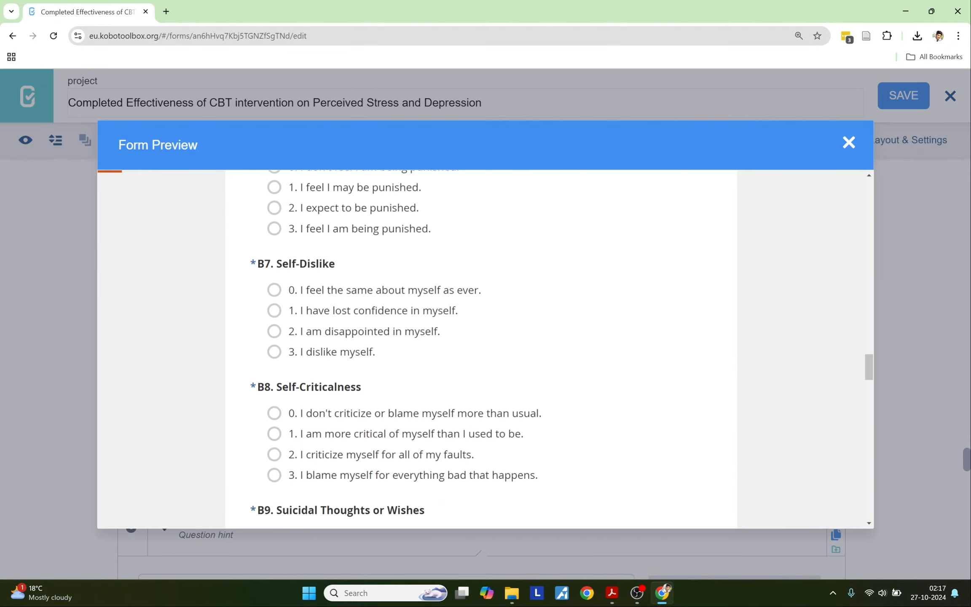
scroll(480, 349, down, 20)
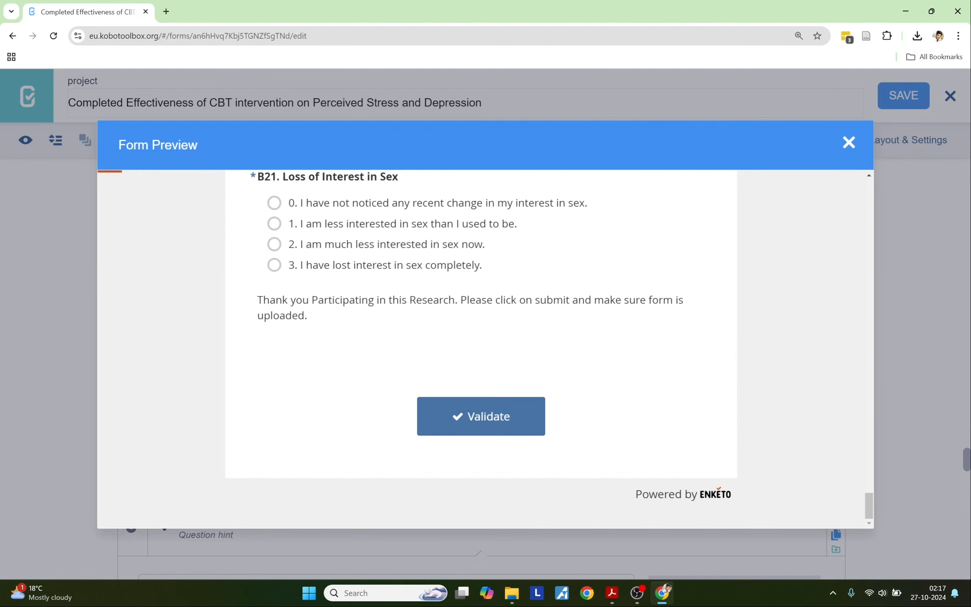
scroll(481, 349, up, 20)
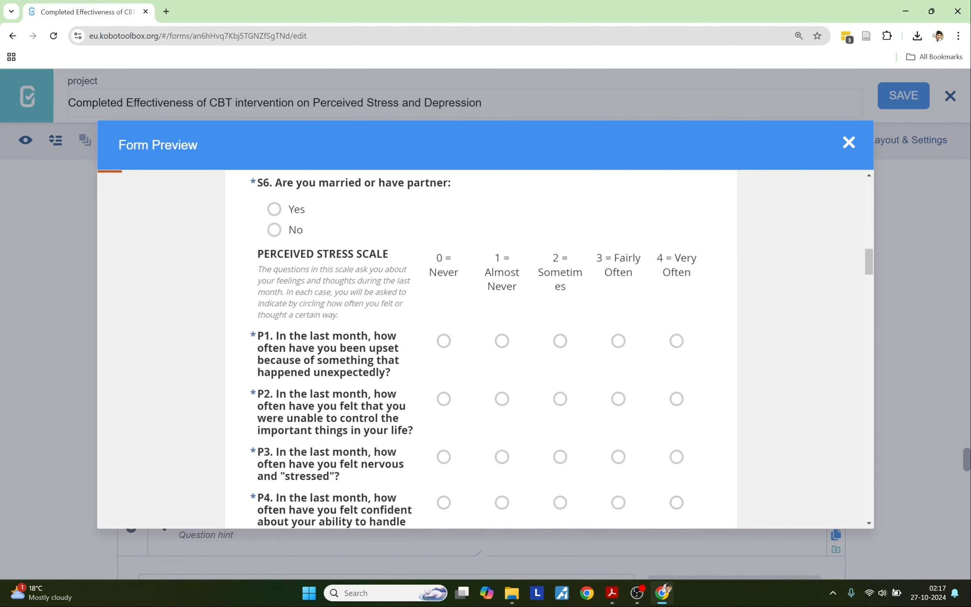
scroll(481, 348, up, 10)
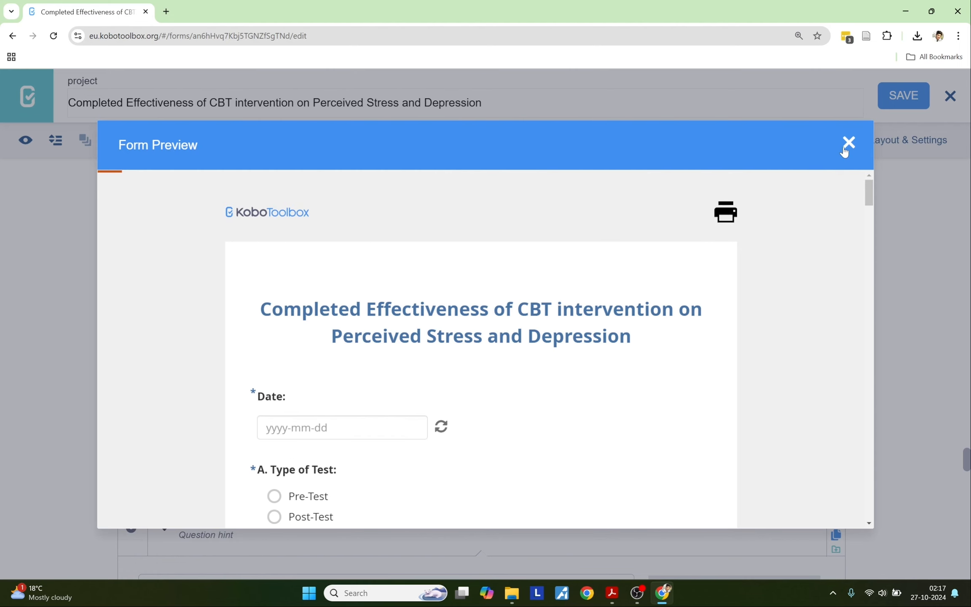
click(847, 144)
click(899, 96)
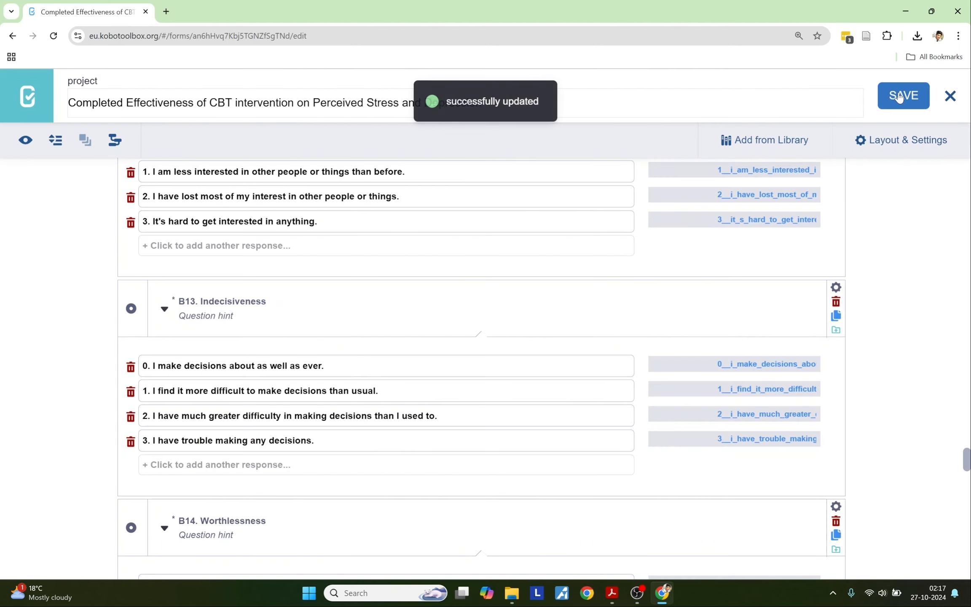
Step: Deploy the 45-question v1 form and bring up its language manager
click(948, 96)
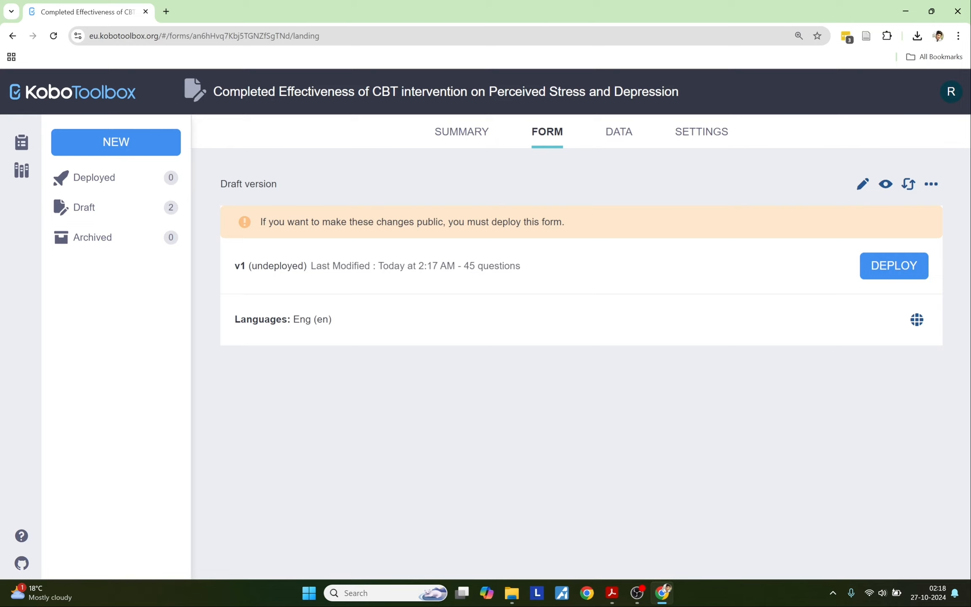
drag(234, 266, 585, 270)
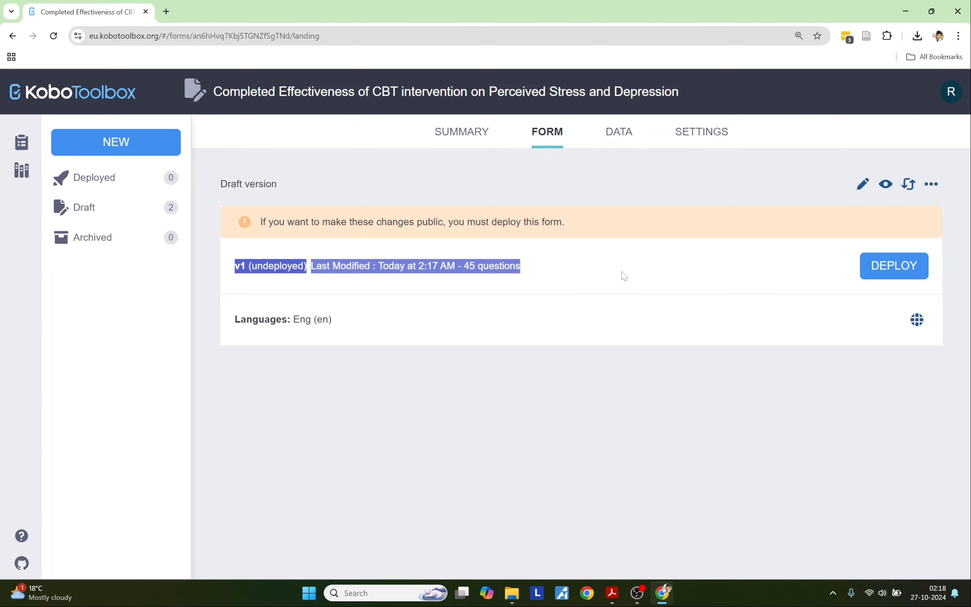
click(796, 267)
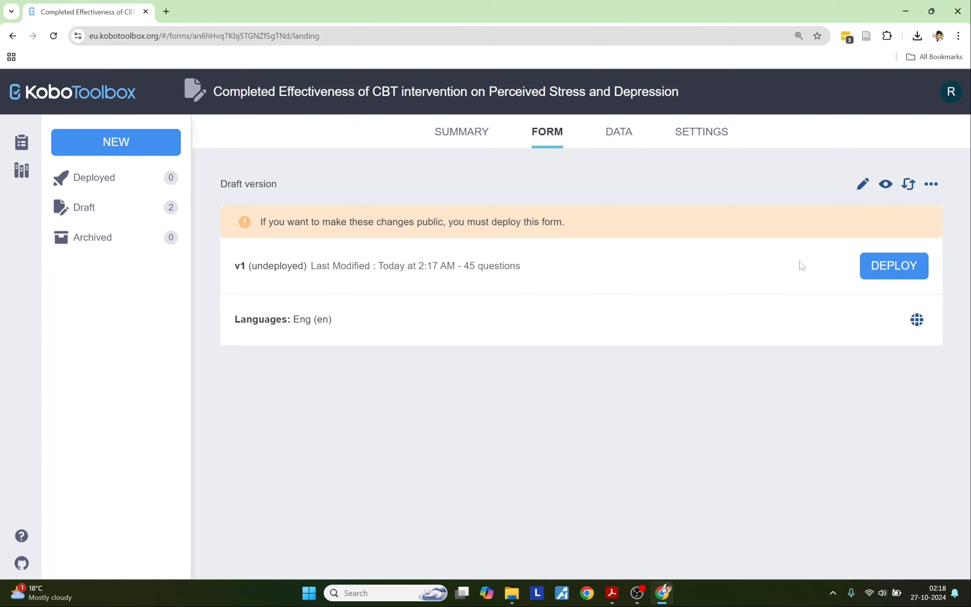
click(882, 269)
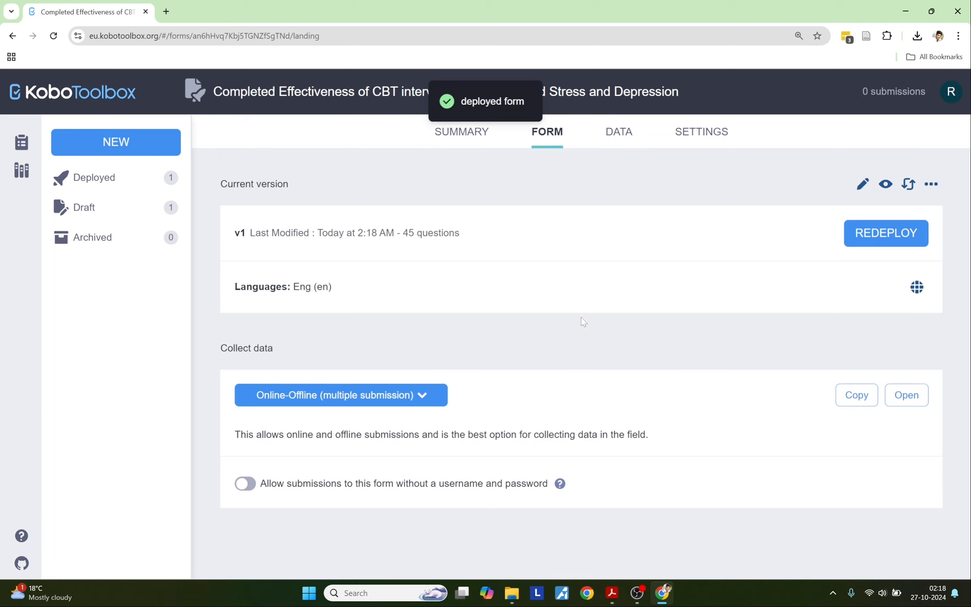
click(915, 287)
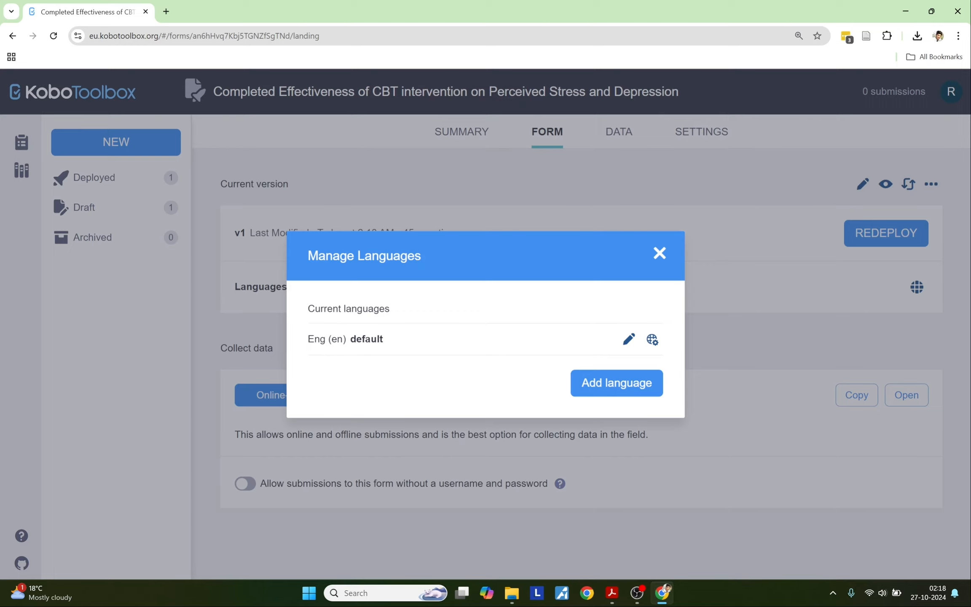
Step: Rename the default language from Eng to English (en) and close Manage Languages
click(628, 338)
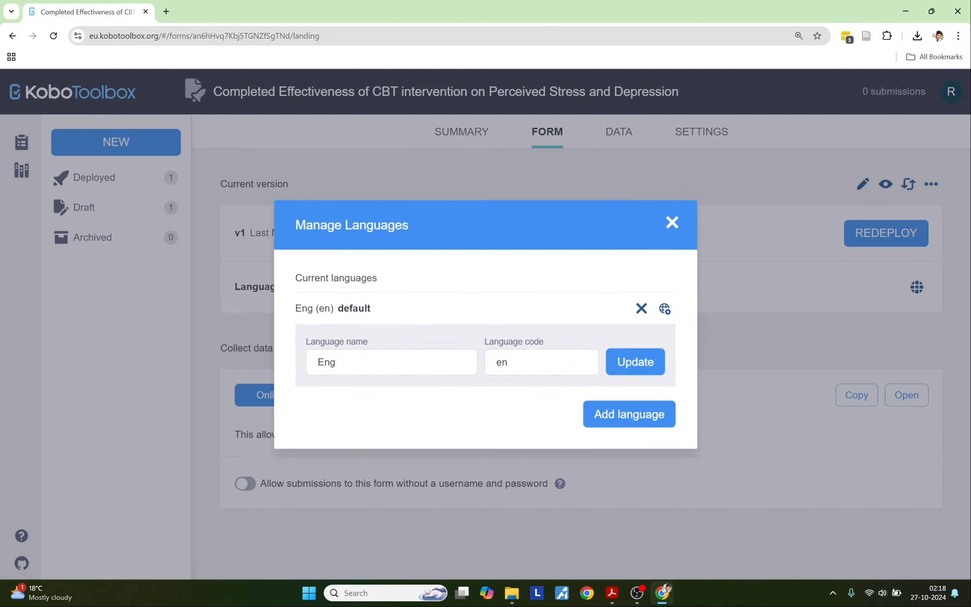
click(350, 362)
text(lish)
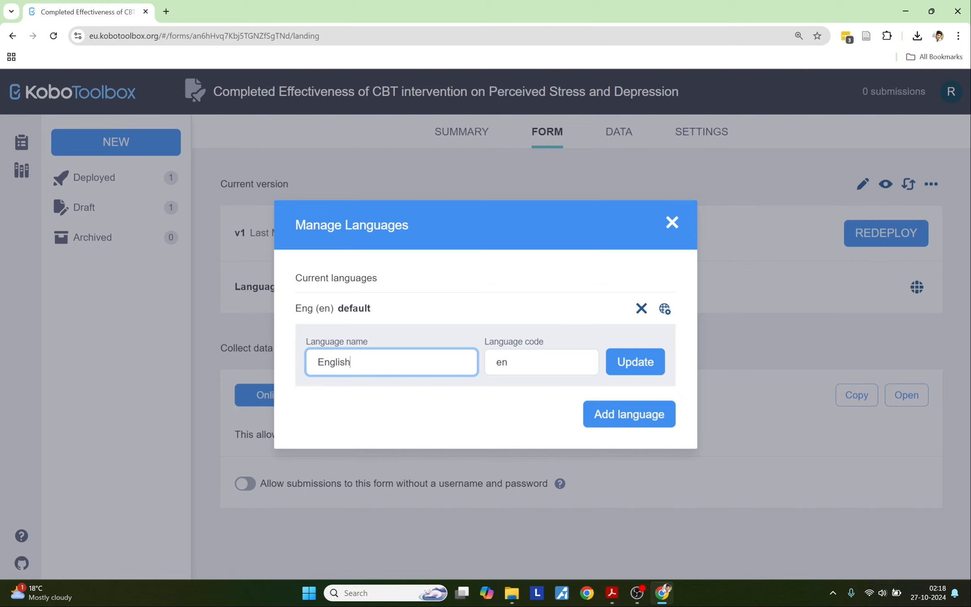
key(Return)
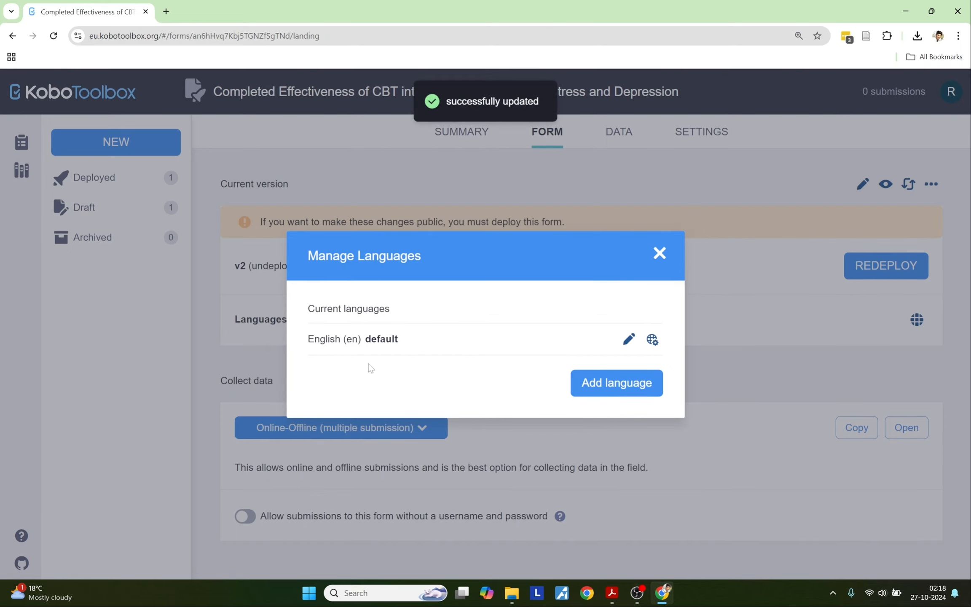
click(659, 253)
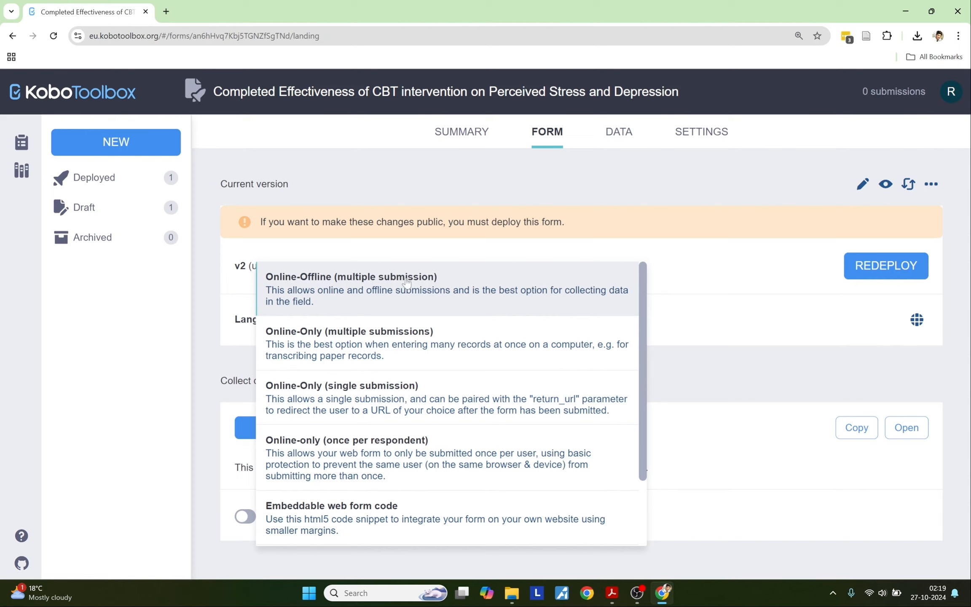
Step: Keep Online-Offline (multiple submission), allow submissions without username and password, and copy the form link
click(240, 367)
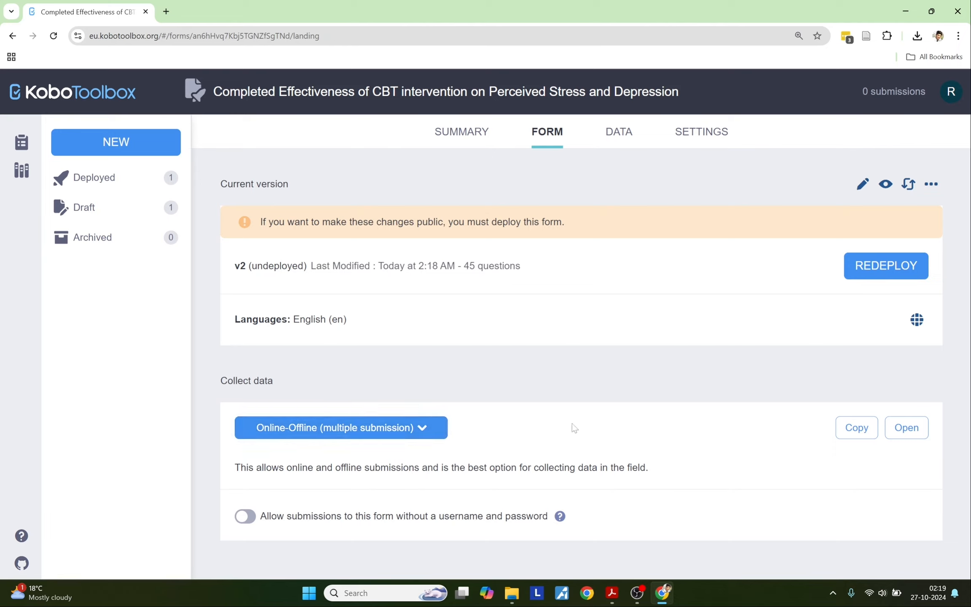
click(245, 521)
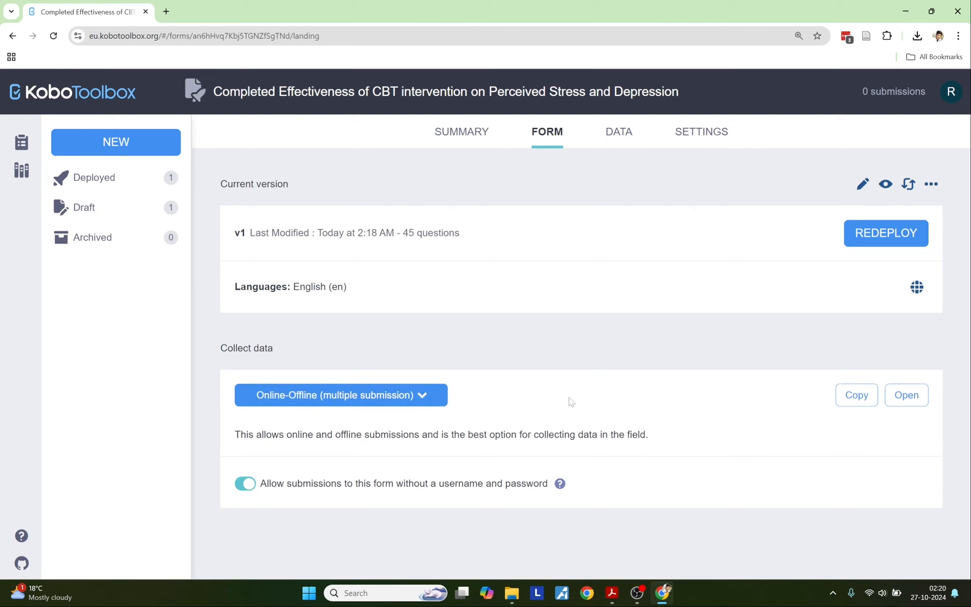
click(846, 399)
Step: Load the copied survey link in a new Chrome Incognito window
click(957, 37)
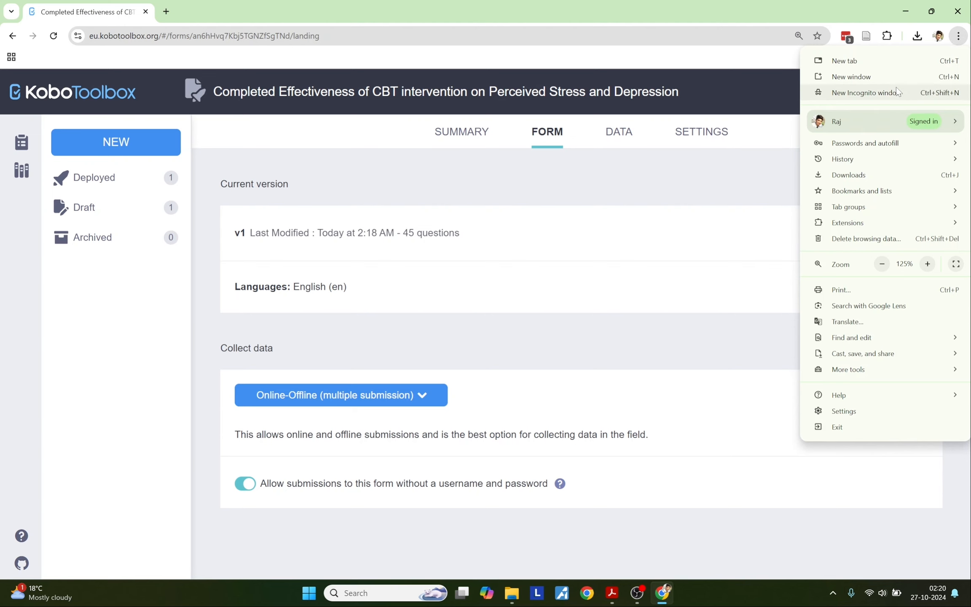
click(864, 92)
key(ctrl+v)
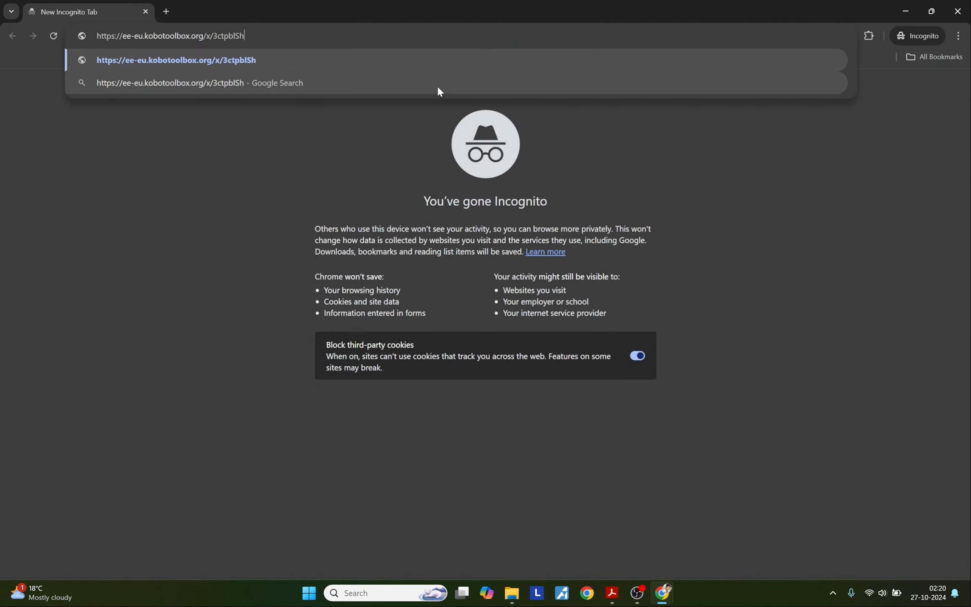
key(Return)
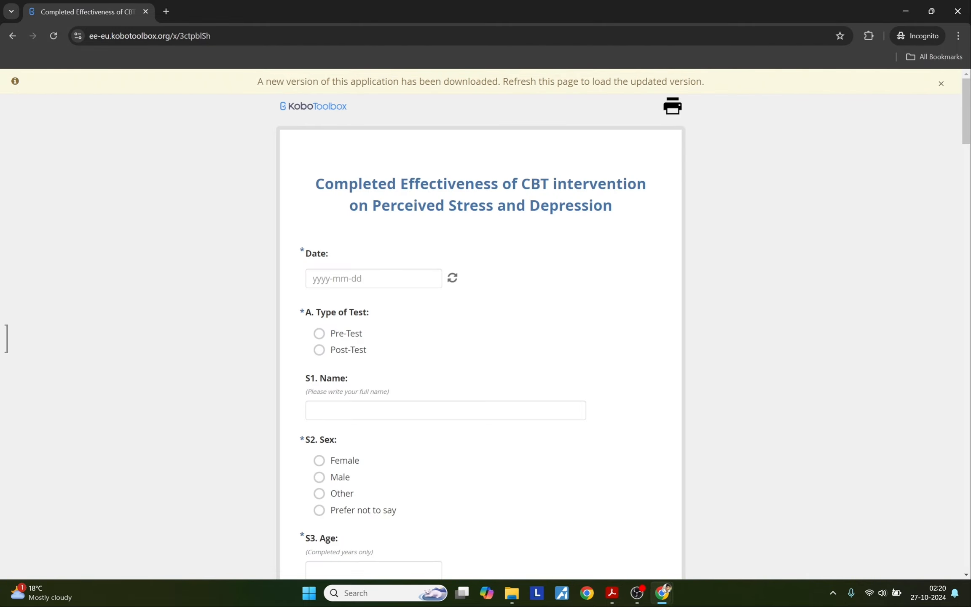
Step: Reload the form, discard the unsaved record, and reopen the Date calendar
click(314, 278)
click(312, 234)
click(53, 36)
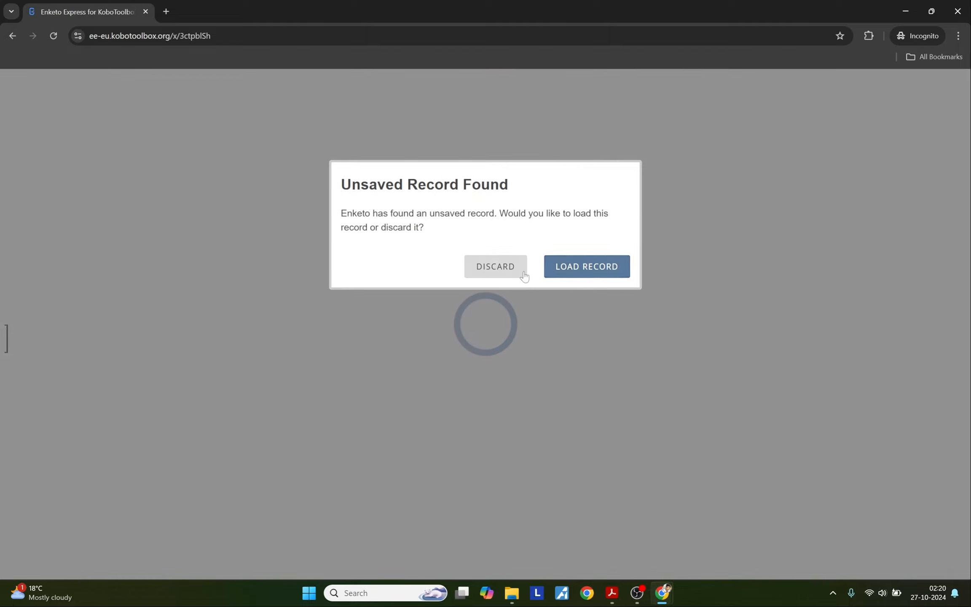
click(521, 272)
click(314, 279)
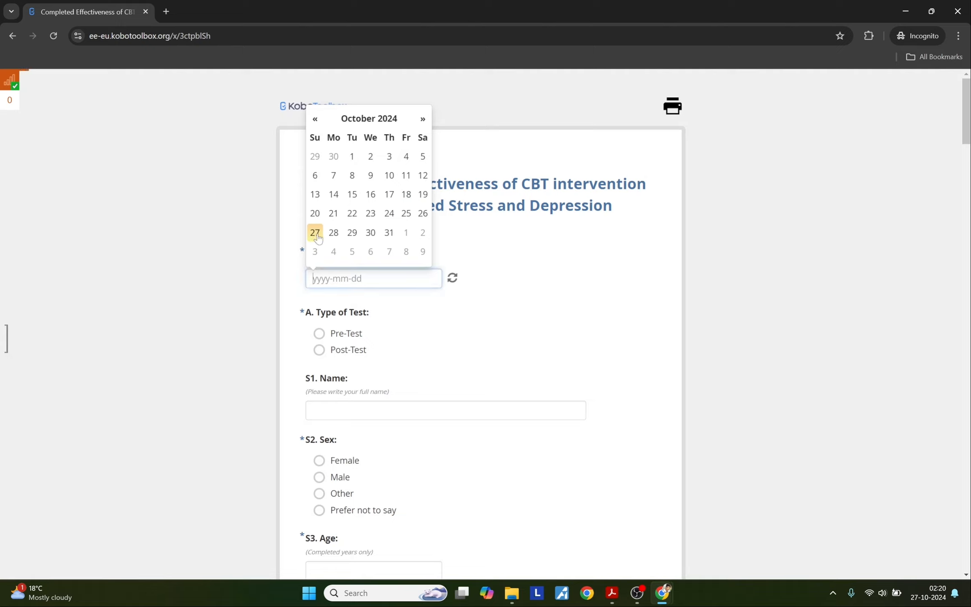
Step: Set the survey date to 2024-10-27, Type of Test to Pre-Test, A1 to No, and enter the respondent's full name
click(315, 233)
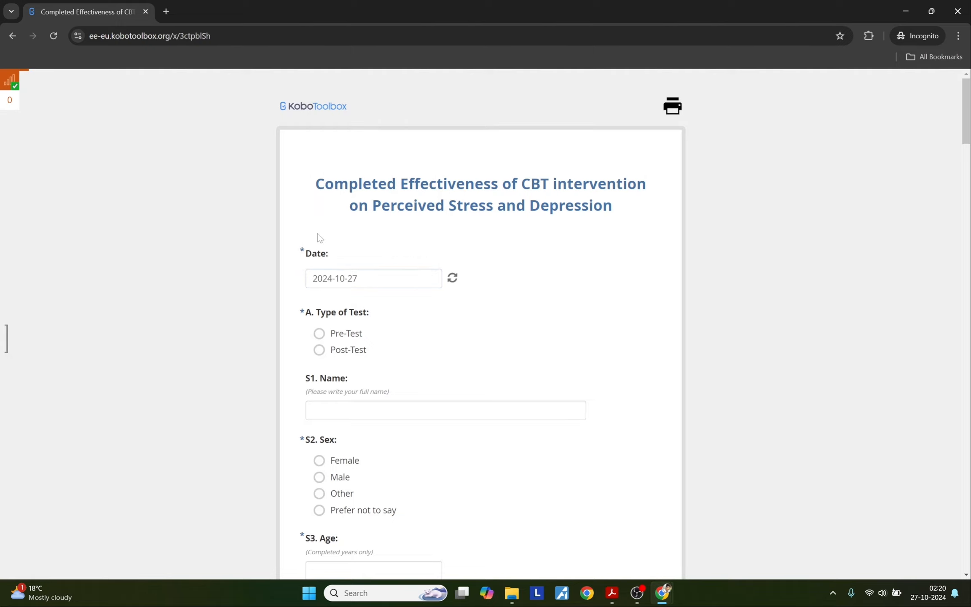
click(328, 339)
click(335, 426)
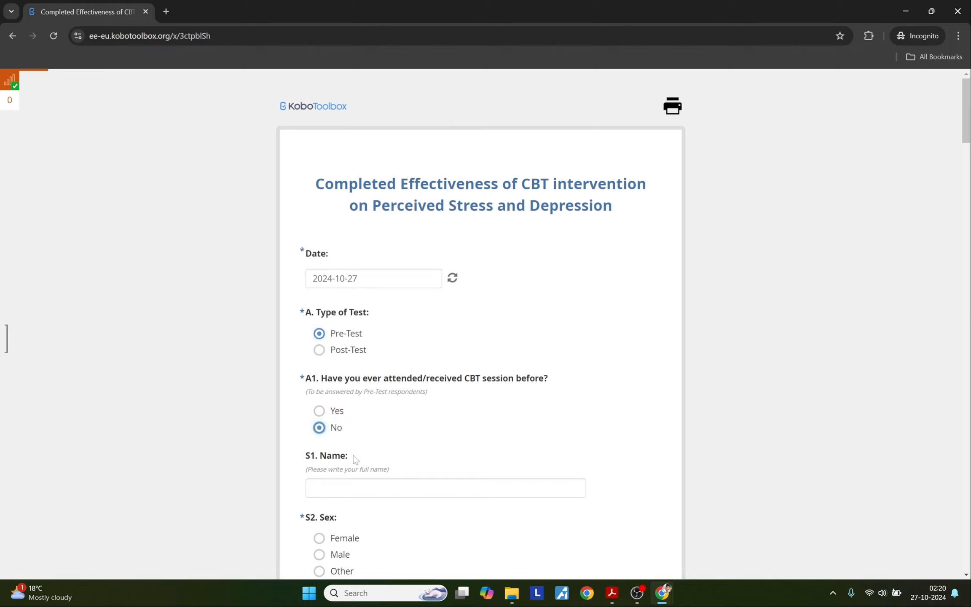
click(356, 487)
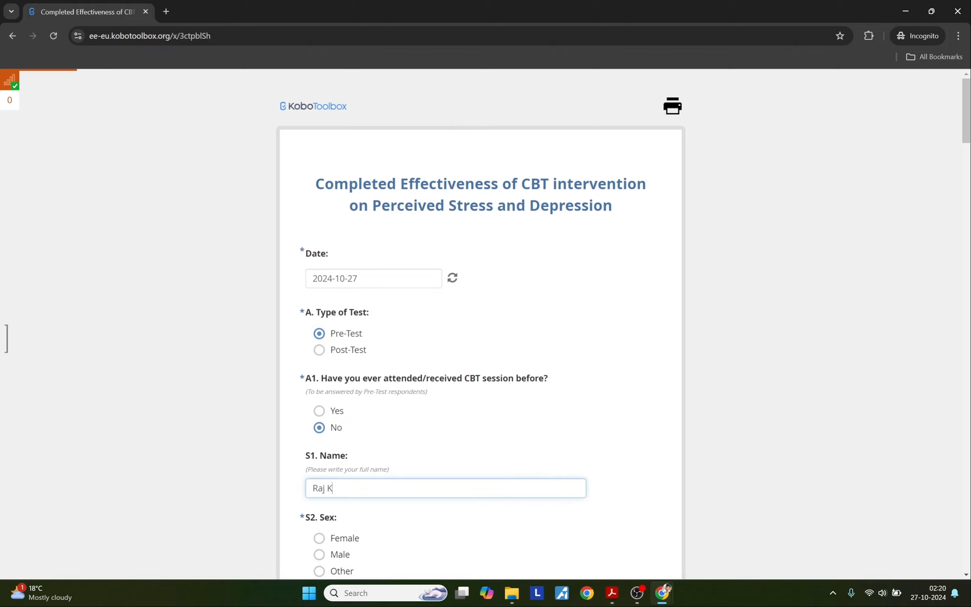
Step: Answer Sex as Male, age as 28, and Religion as Hinduism
scroll(335, 398, down, 4)
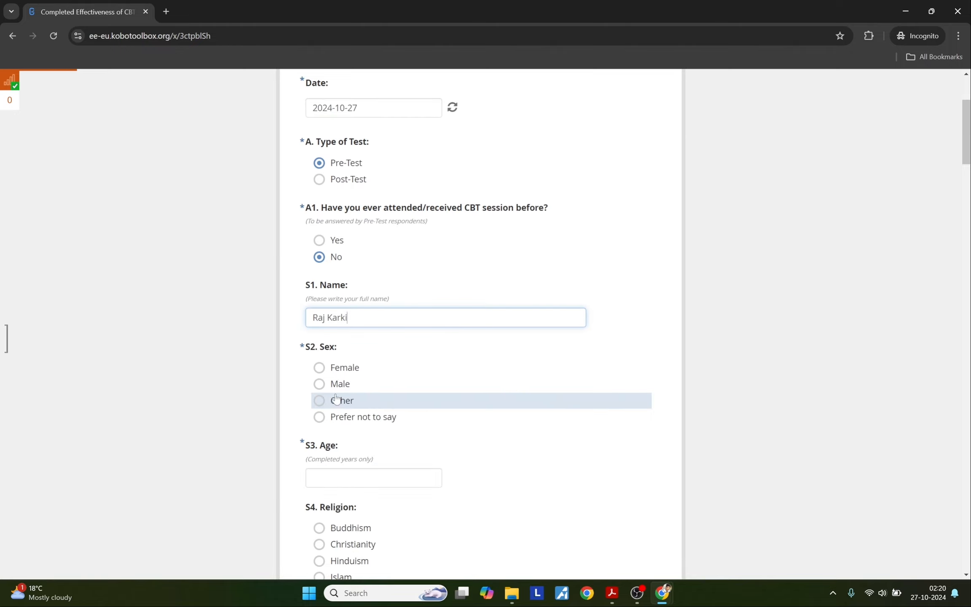
click(319, 383)
click(370, 477)
text(28)
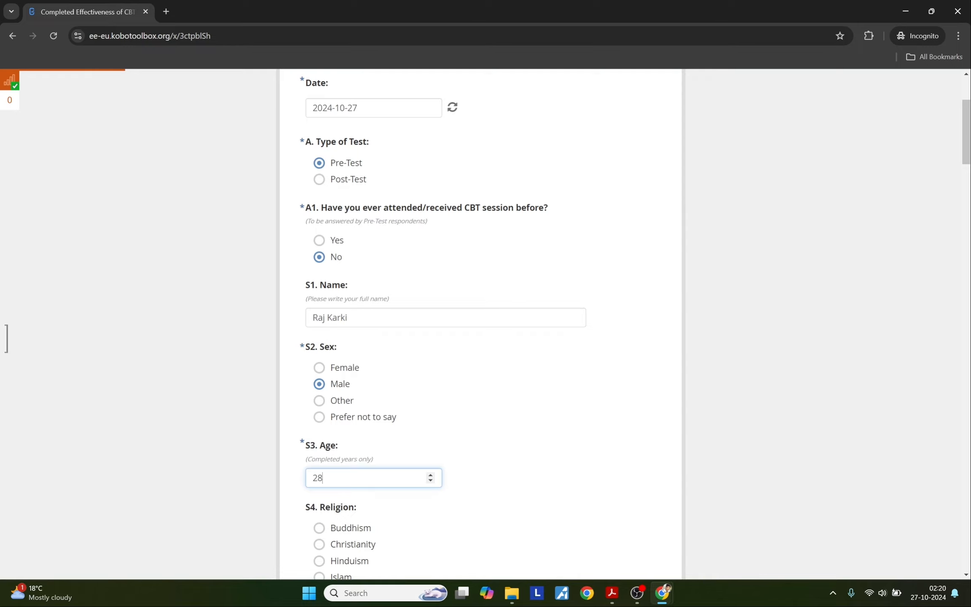
scroll(333, 395, down, 4)
click(332, 396)
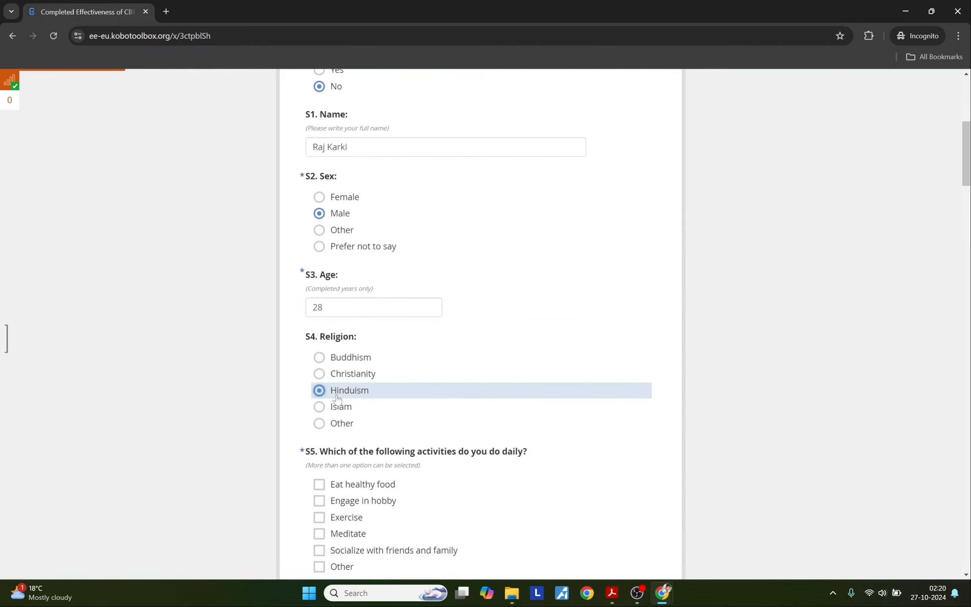
Step: Tick Engage in hobby, Eat healthy food and Other ('Watching funny video') as daily activities
scroll(333, 396, down, 4)
click(339, 331)
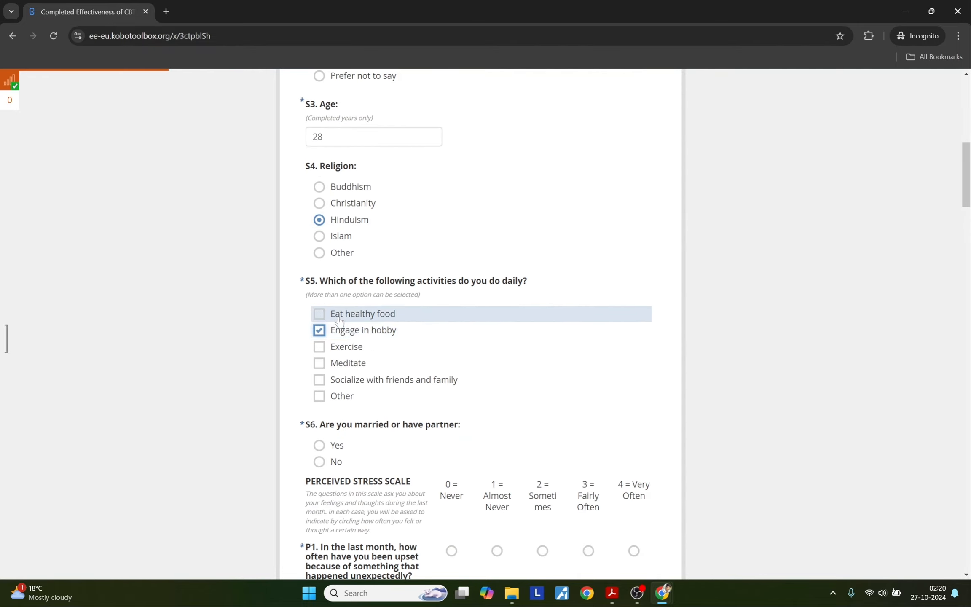
click(339, 319)
click(322, 397)
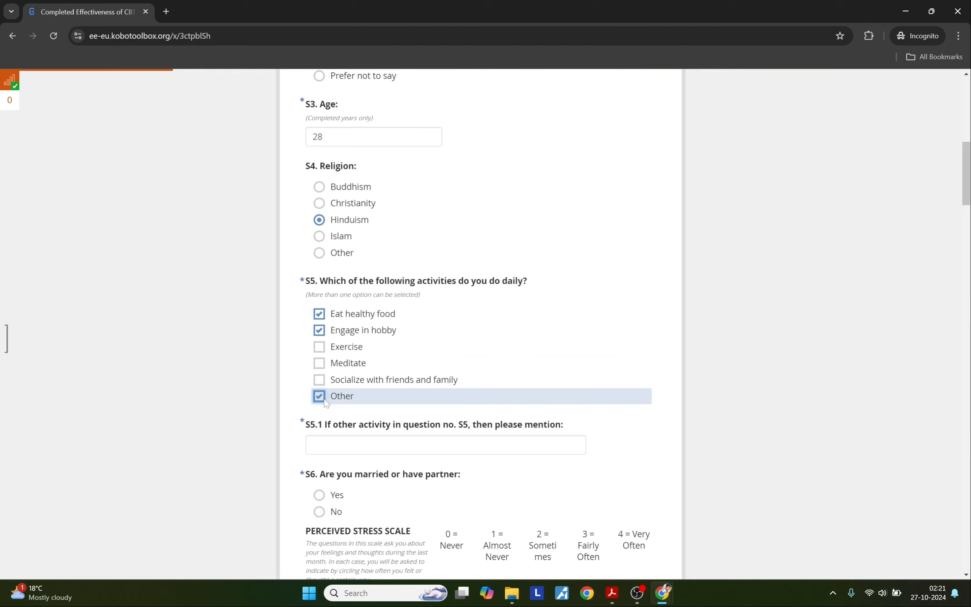
click(355, 445)
text(W)
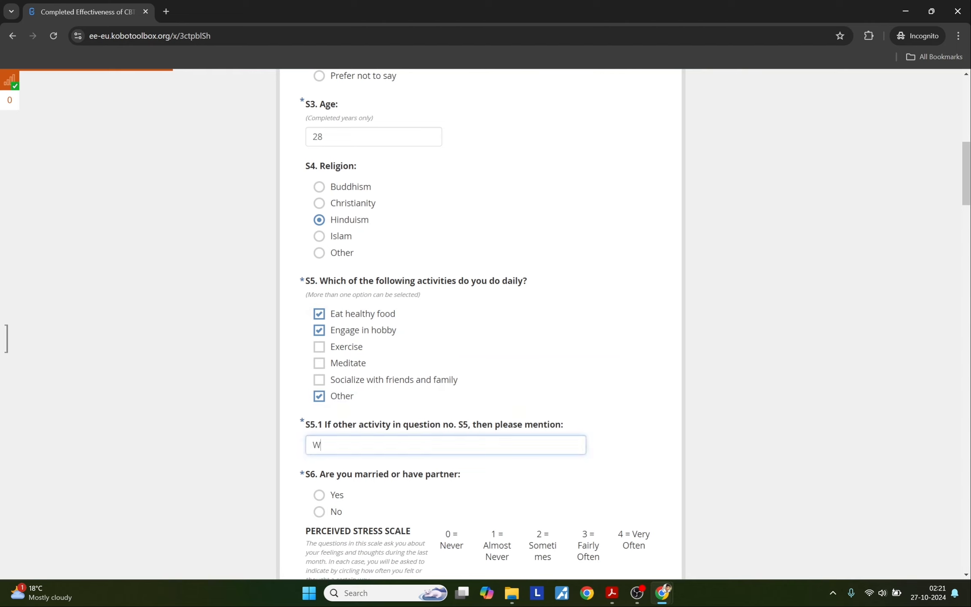
text(atching funny video)
click(299, 460)
Step: Answer the partner question, changing it from Yes to No
scroll(299, 460, down, 4)
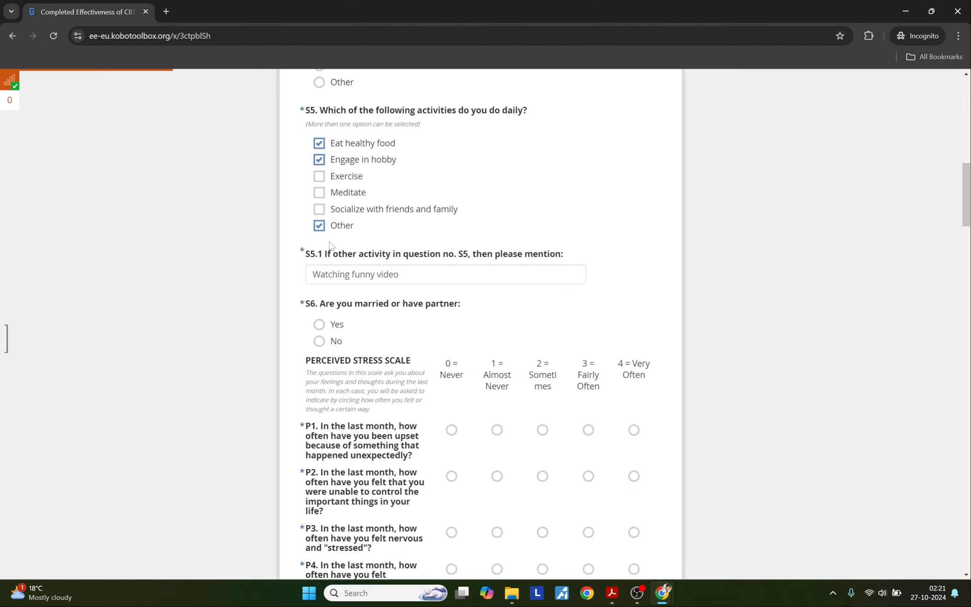
scroll(330, 244, up, 3)
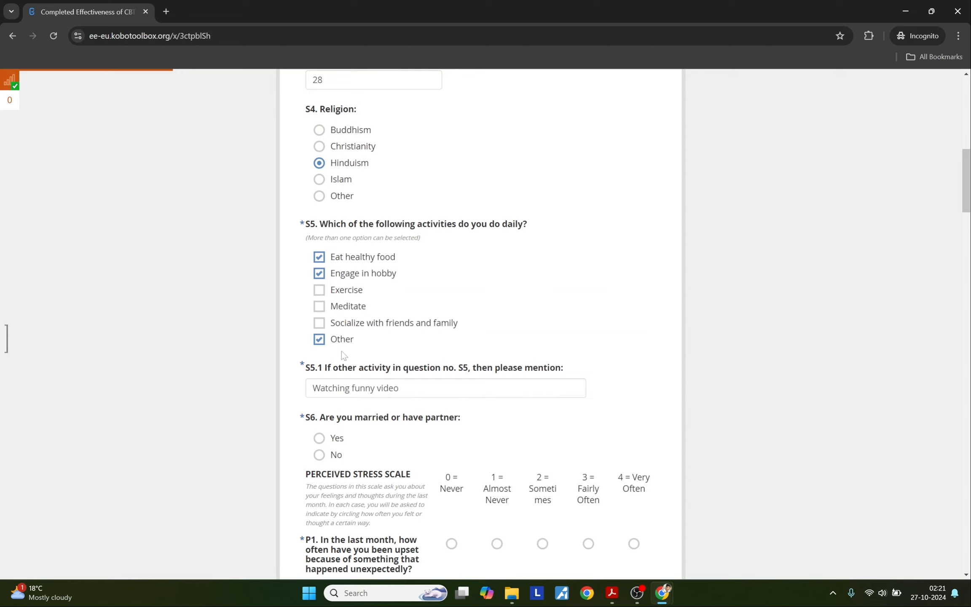
scroll(320, 421, down, 1)
click(321, 380)
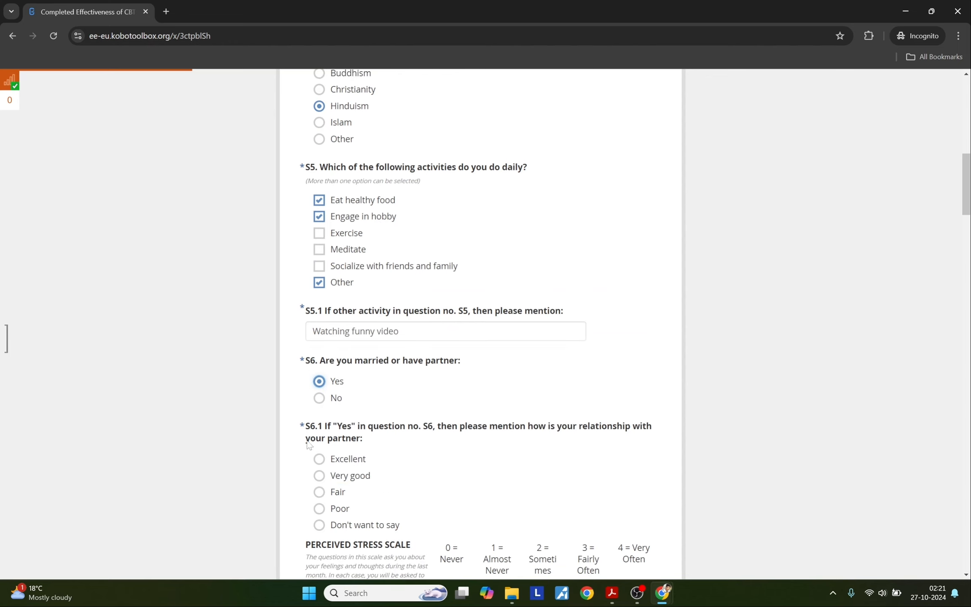
scroll(380, 483, down, 1)
scroll(381, 483, down, 1)
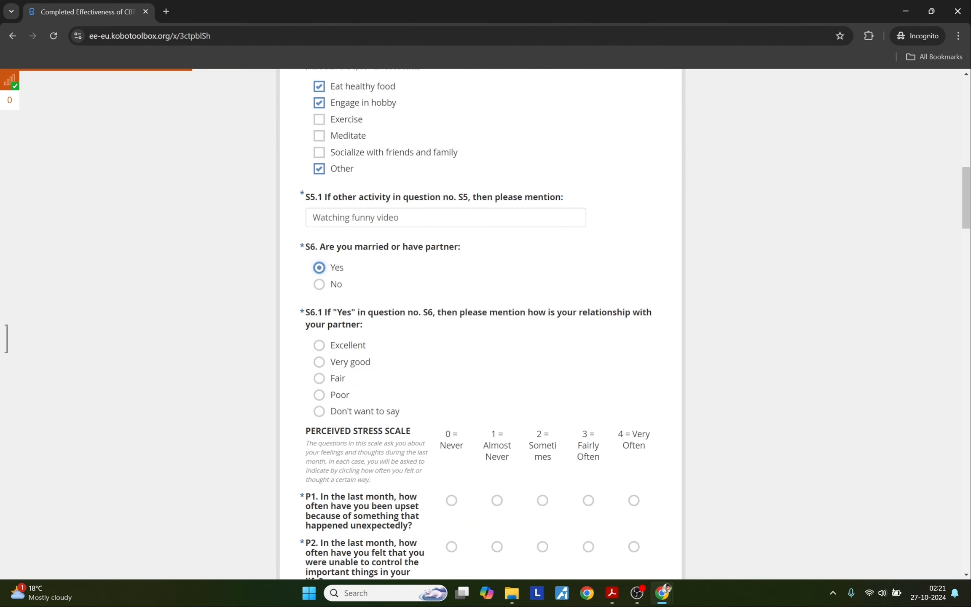
click(327, 289)
Step: Answer P1 with 0 = Never and P2–P5 with 1 = Almost Never
scroll(454, 257, down, 2)
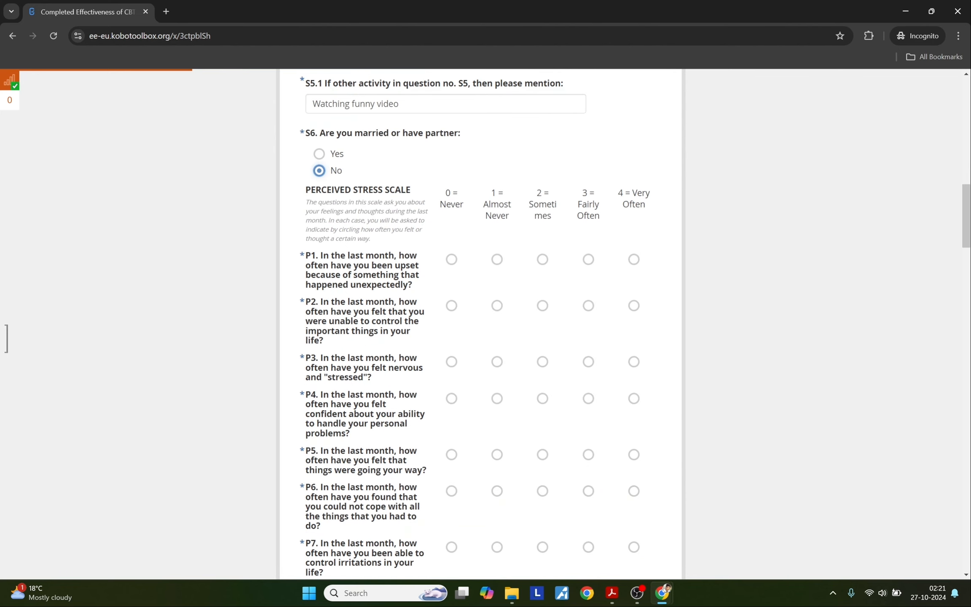
click(453, 258)
click(497, 305)
click(496, 361)
click(497, 399)
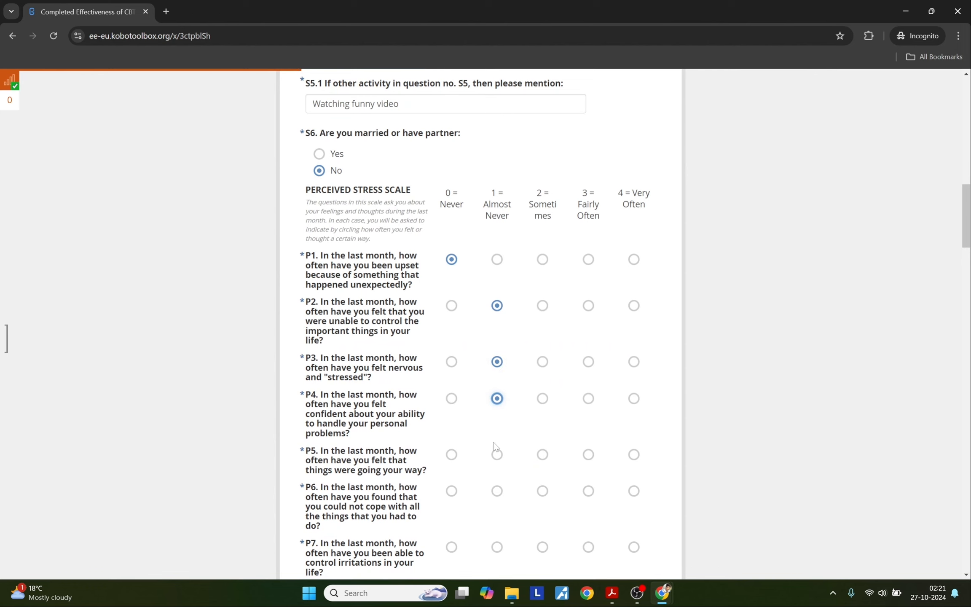
click(496, 454)
Step: Answer P6–P7 with 1 = Almost Never and P8–P10 with 2 = Sometimes
scroll(496, 471, down, 3)
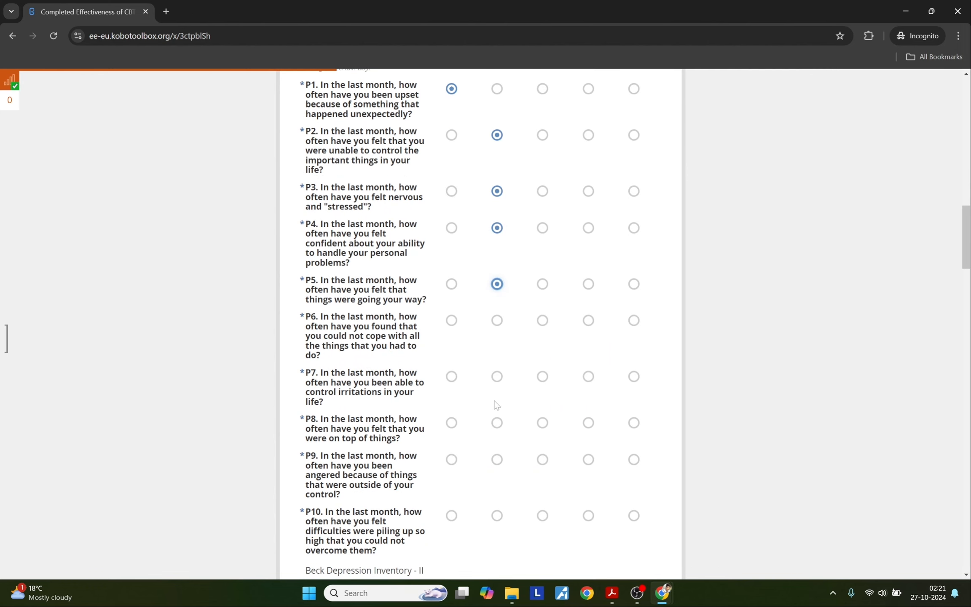
click(496, 377)
click(497, 321)
click(542, 422)
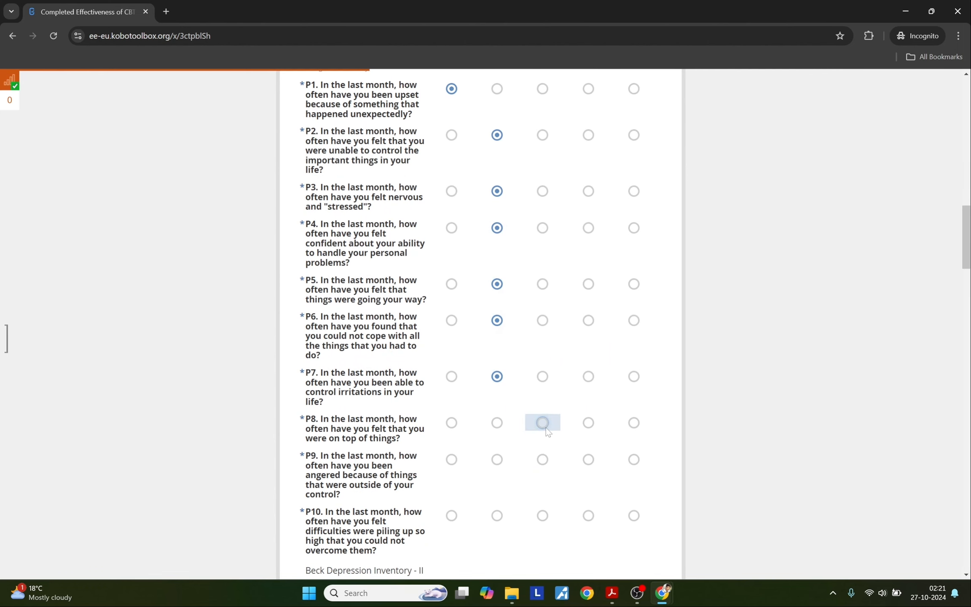
click(542, 459)
click(542, 514)
scroll(542, 515, down, 8)
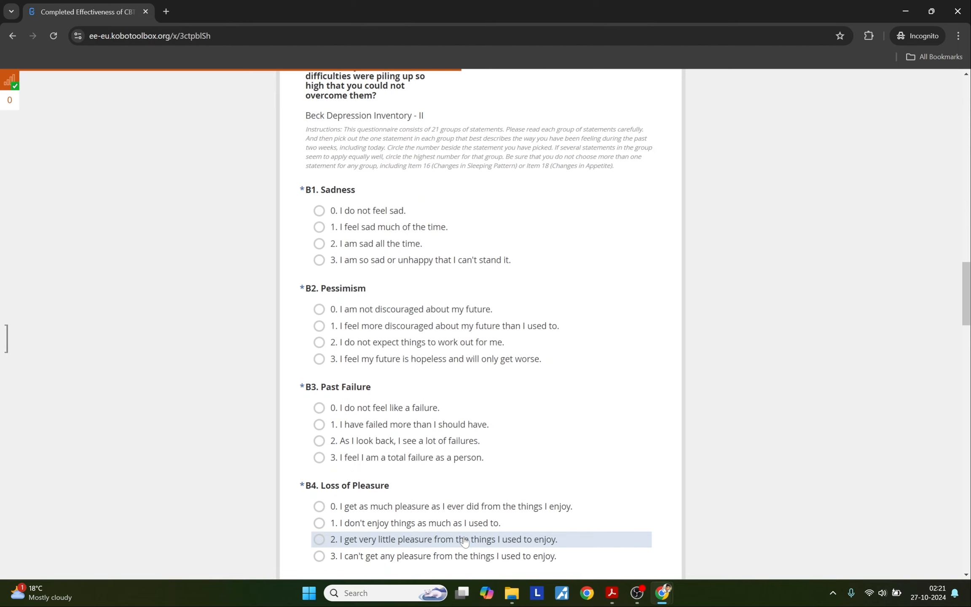
Step: Answer B1 Sadness 1, B2 Pessimism 0, B3 Past Failure 0, B4 1, B5 1
click(354, 226)
click(352, 308)
click(368, 407)
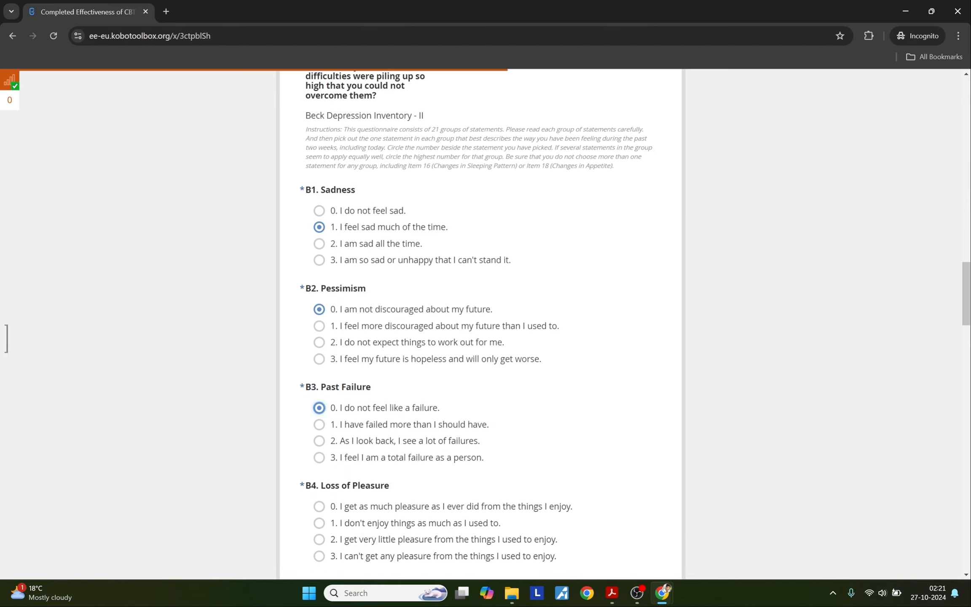
scroll(358, 335, down, 4)
click(359, 295)
click(360, 393)
Step: Answer B6 with 2, B7 with 1, B8 with 0, B9 with 3, B10 Crying with 2
scroll(362, 459, down, 3)
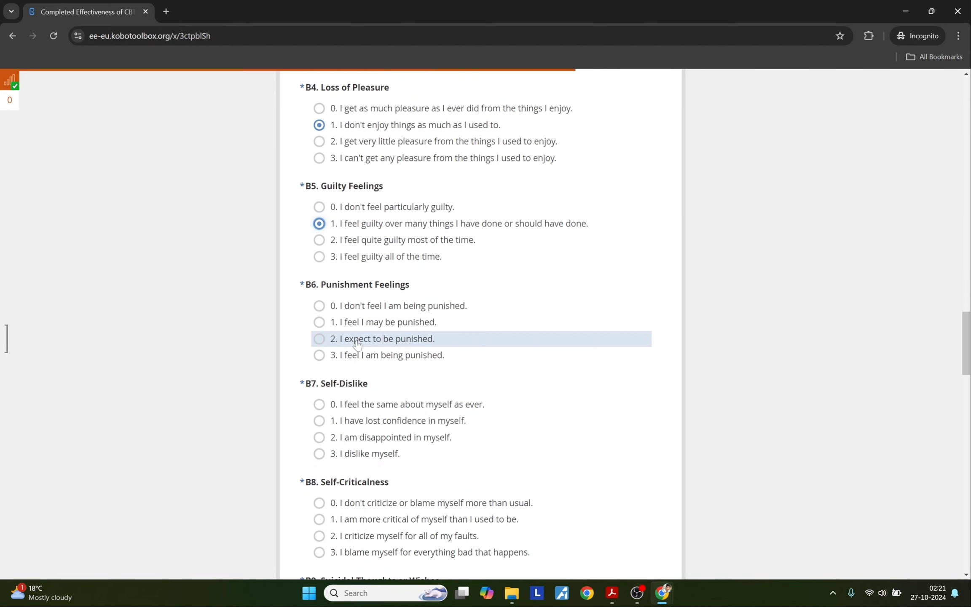
click(365, 338)
click(366, 420)
scroll(371, 468, down, 4)
click(362, 275)
scroll(369, 437, down, 3)
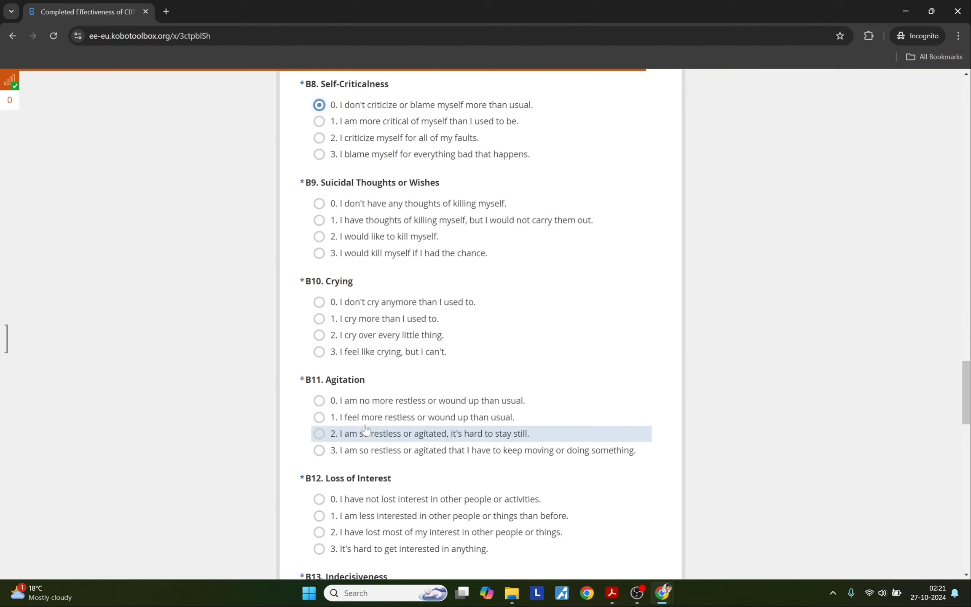
click(352, 253)
click(354, 335)
Step: Answer B11 with 1, B12 with 1, B13 with 1, B14 with 3, B15 with 0
scroll(366, 421, down, 3)
click(350, 247)
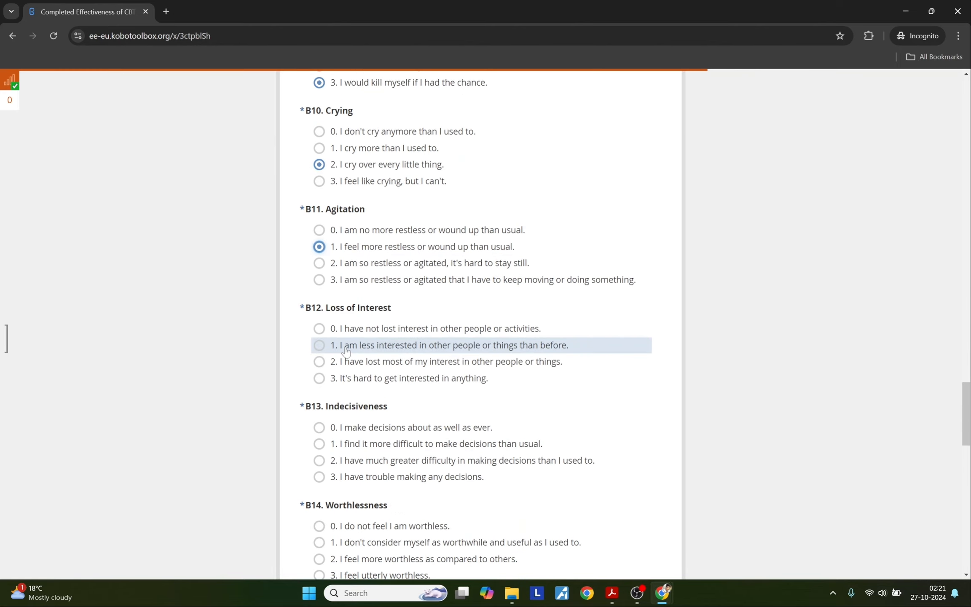
click(352, 346)
scroll(364, 396, down, 4)
click(356, 217)
click(356, 347)
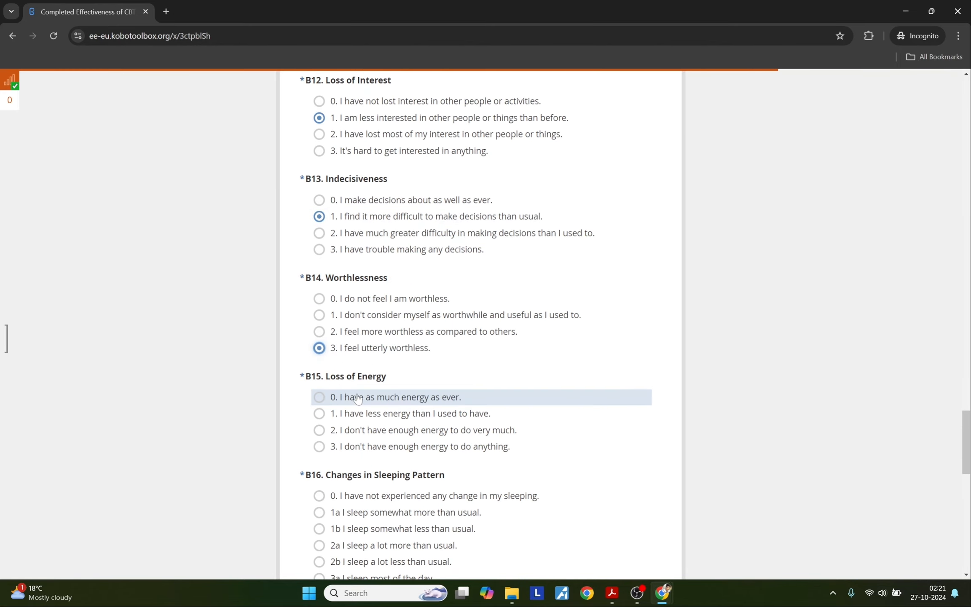
scroll(354, 392, down, 2)
click(346, 284)
Step: Answer B16 with 1b, B17, B18 appetite somewhat less, B19 trouble concentrating, B20 tiring more easily
scroll(354, 332, down, 2)
click(350, 301)
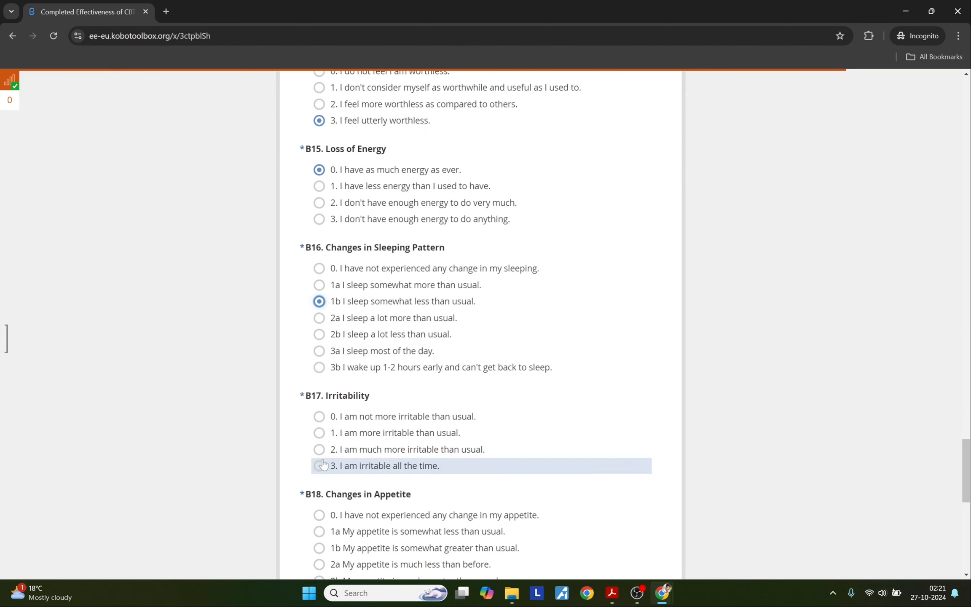
click(350, 417)
scroll(350, 422, down, 3)
click(349, 363)
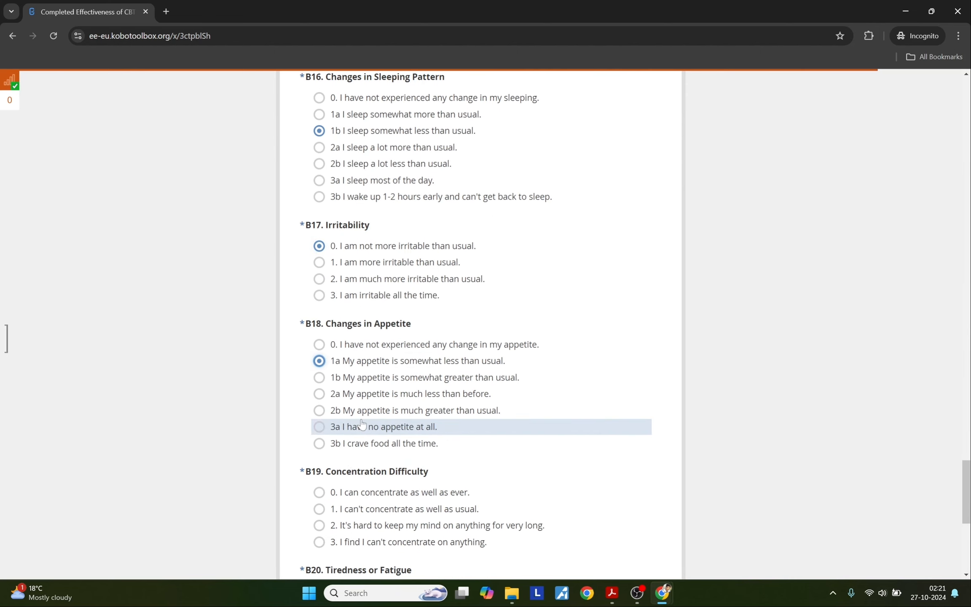
scroll(366, 425, down, 3)
click(370, 355)
click(376, 436)
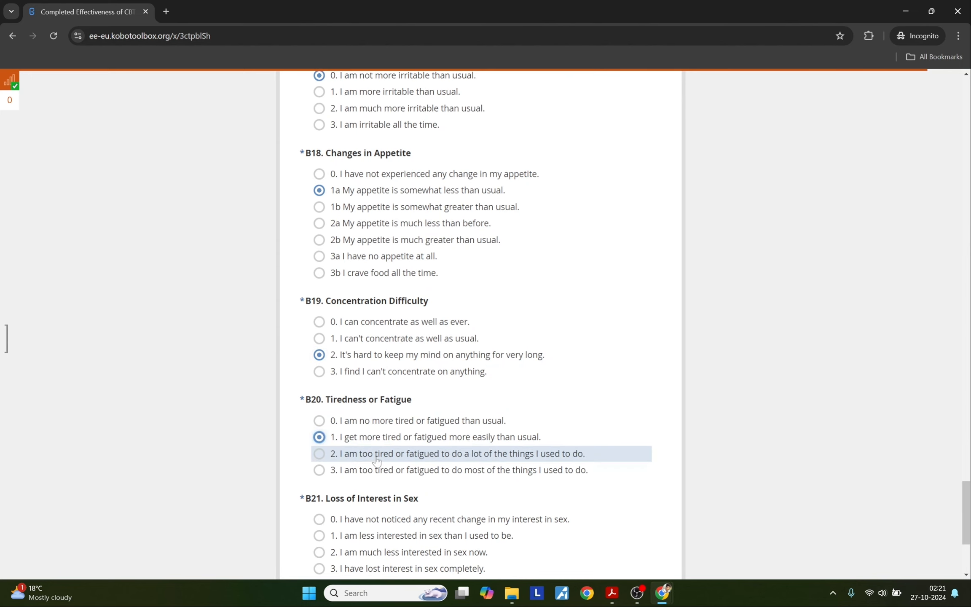
scroll(379, 453, down, 3)
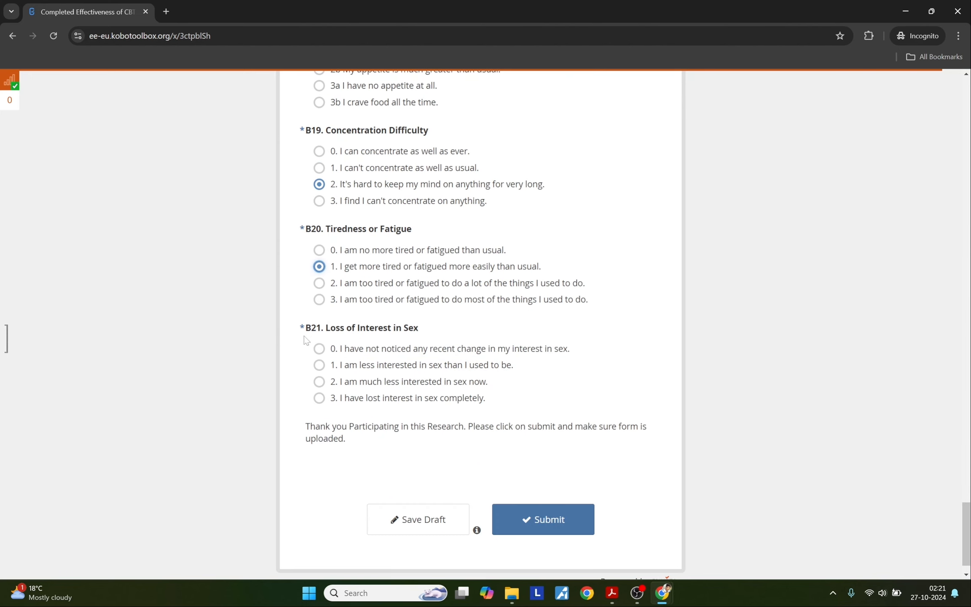
Step: After the form-errors alert, answer B21 with option 0 and submit the test response
click(545, 525)
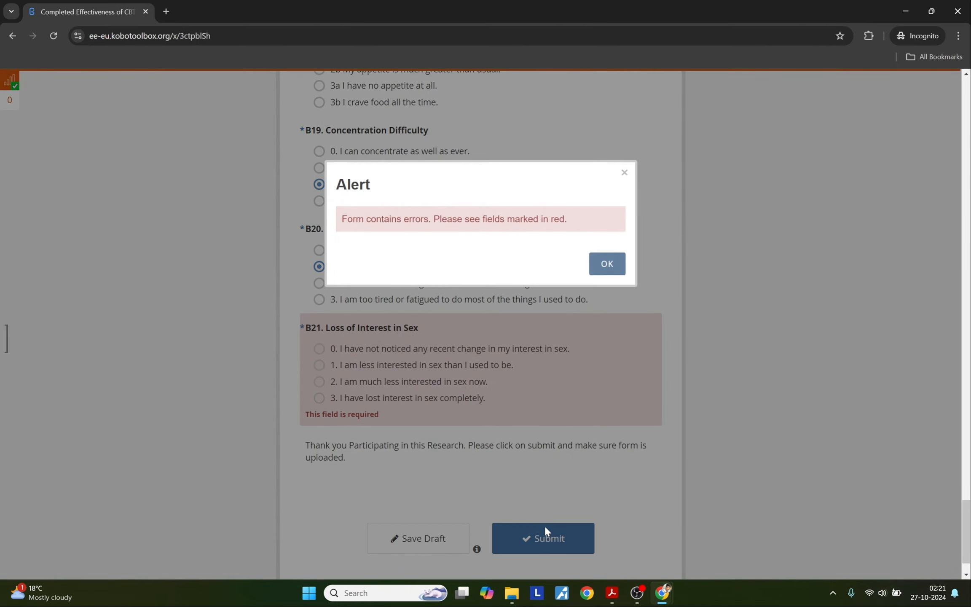
click(597, 275)
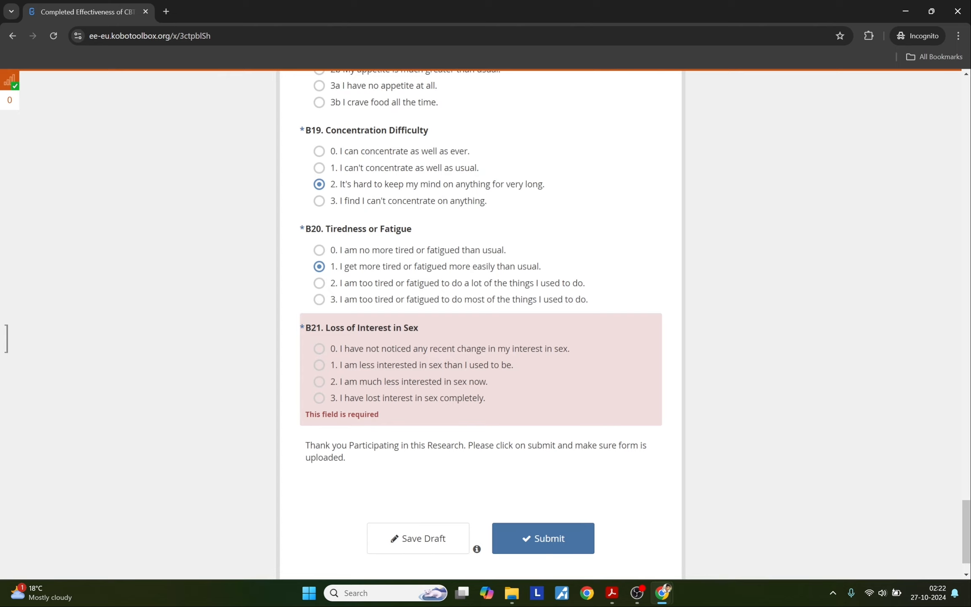
click(358, 357)
scroll(458, 439, up, 9)
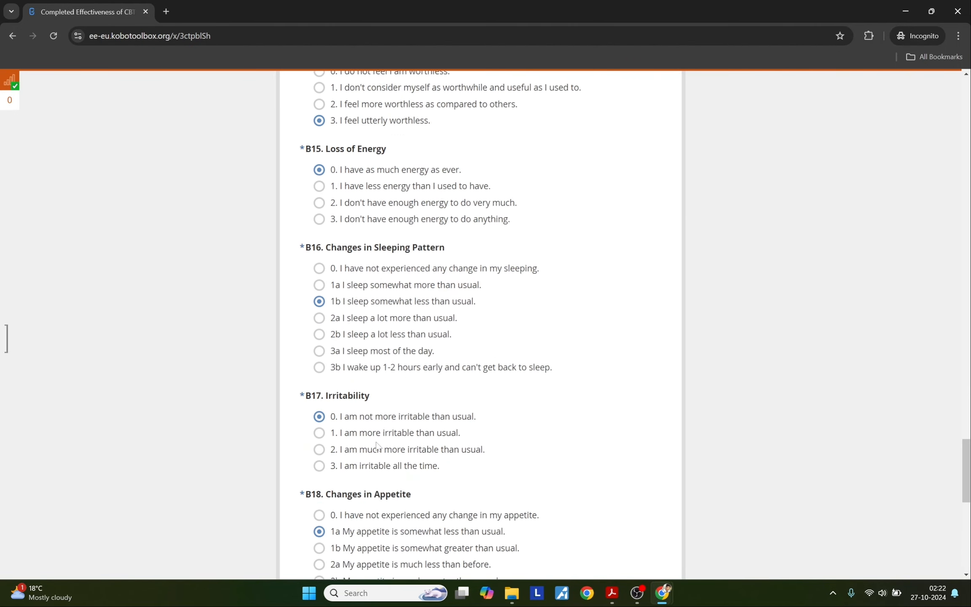
scroll(376, 446, down, 10)
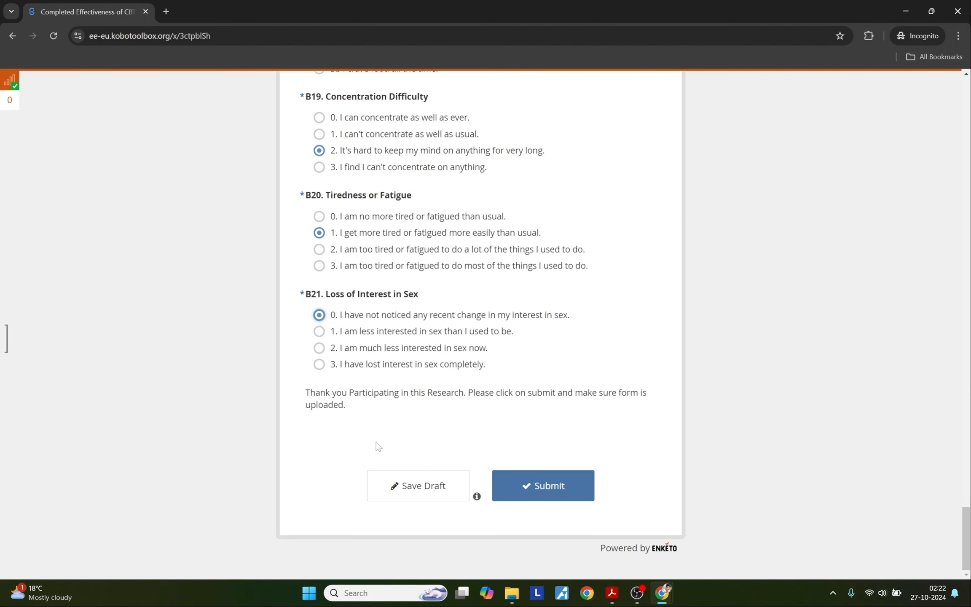
click(534, 495)
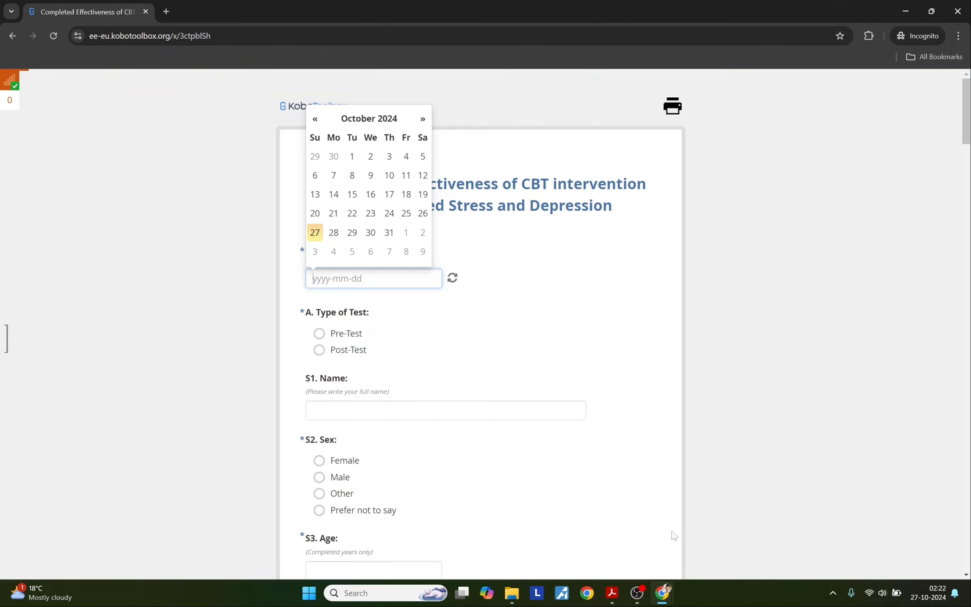
Step: Switch to the KoboToolbox project window and open its Data table showing the 1 submission
mouse_move(660, 590)
click(615, 545)
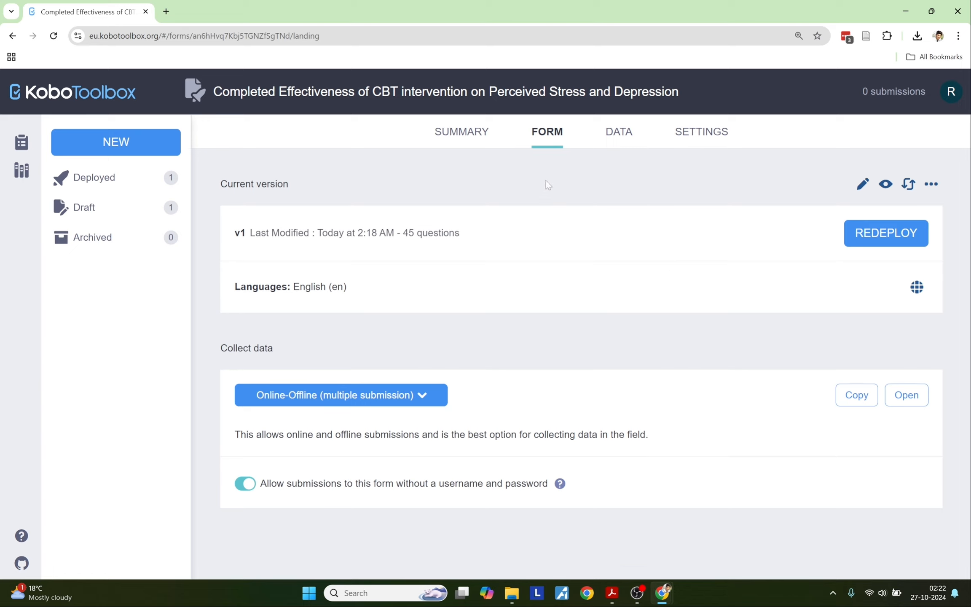
click(614, 136)
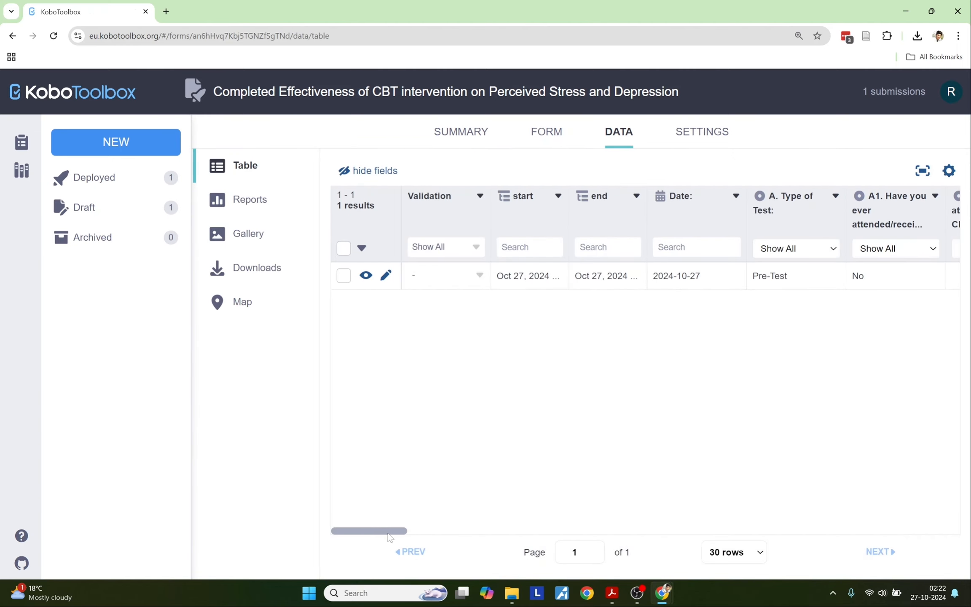
drag(394, 532, 322, 525)
Step: Create a new XLS export of the submissions, download the xlsx, and open it in Excel
click(246, 274)
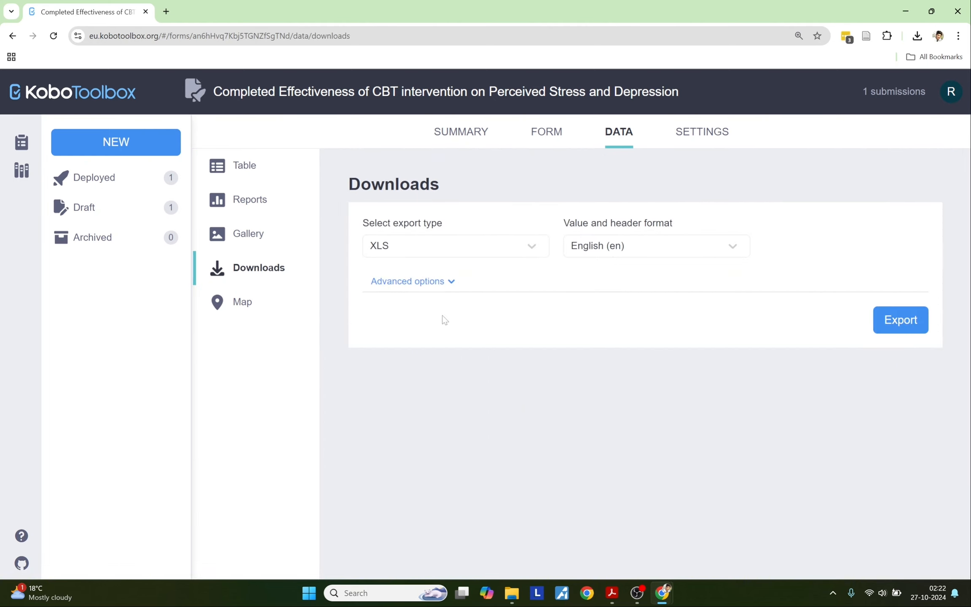
click(452, 290)
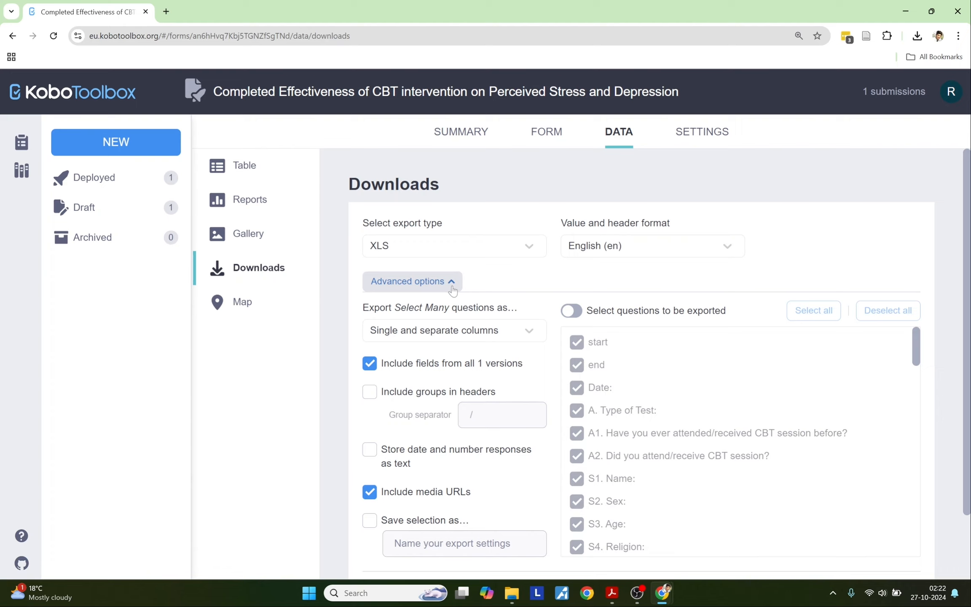
click(452, 286)
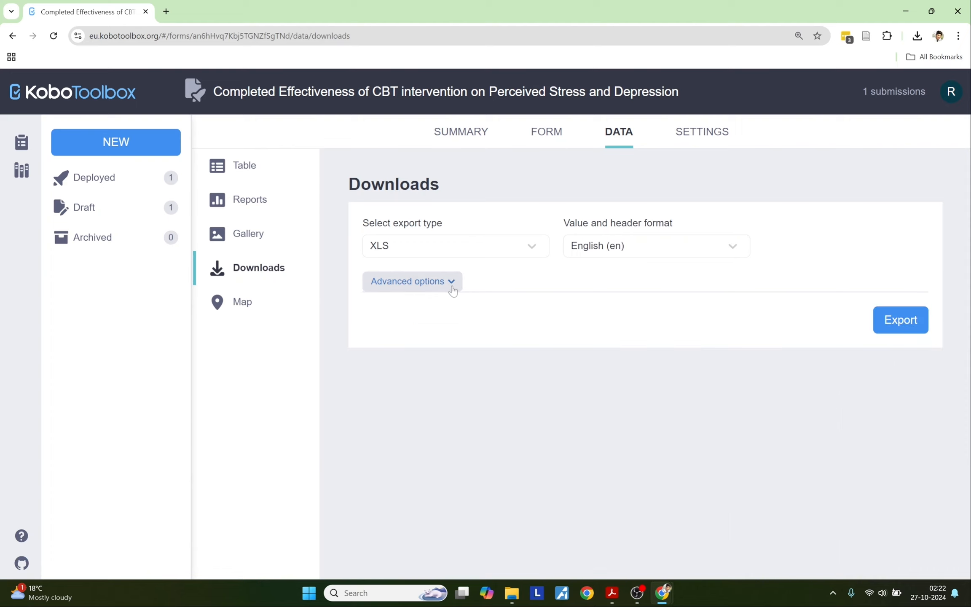
click(882, 328)
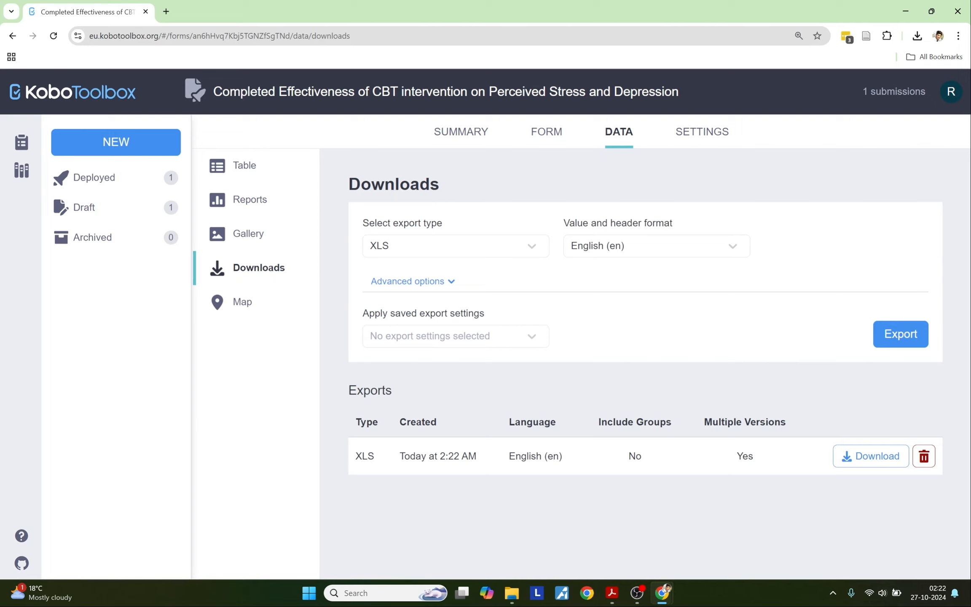
click(392, 253)
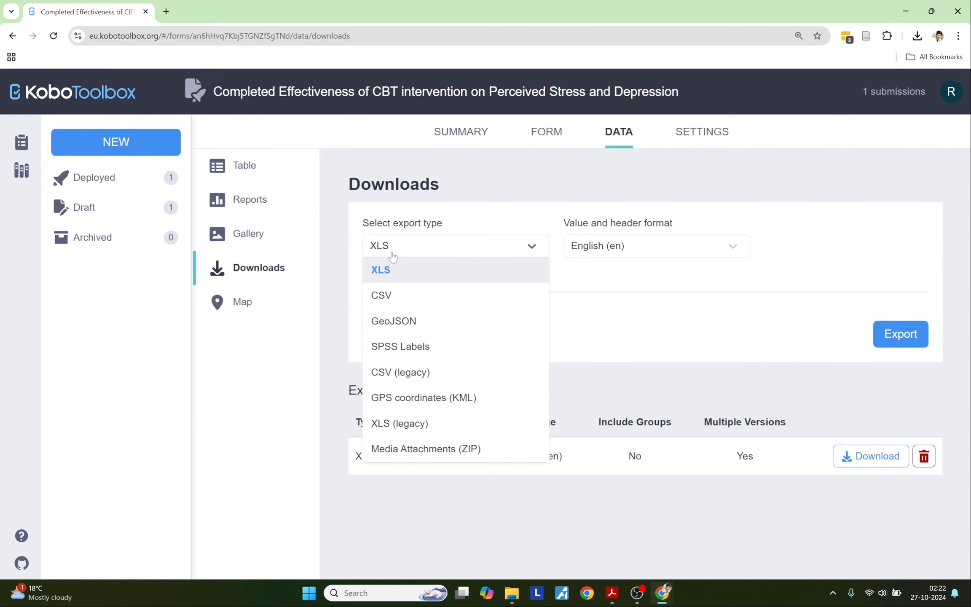
click(393, 255)
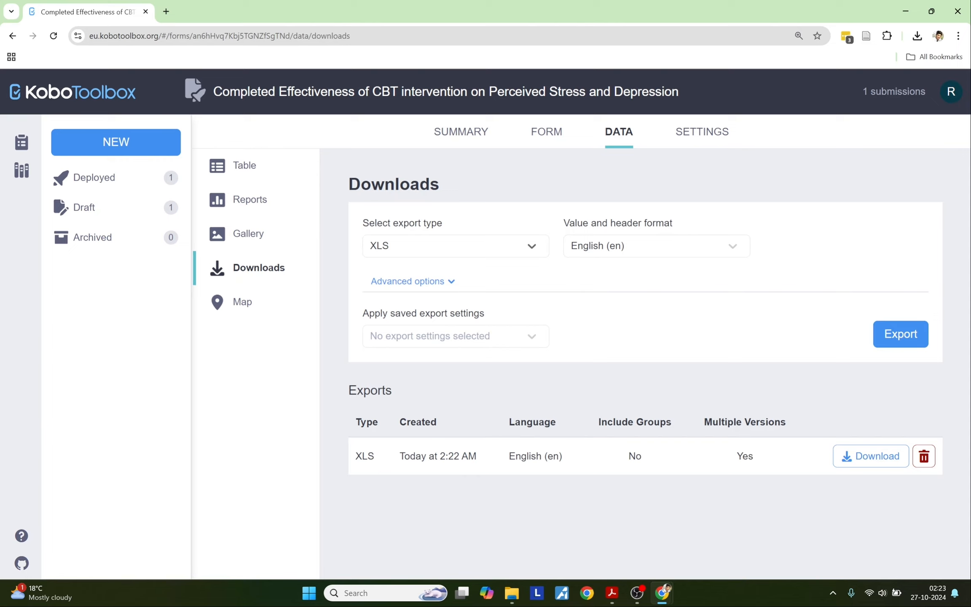
click(884, 468)
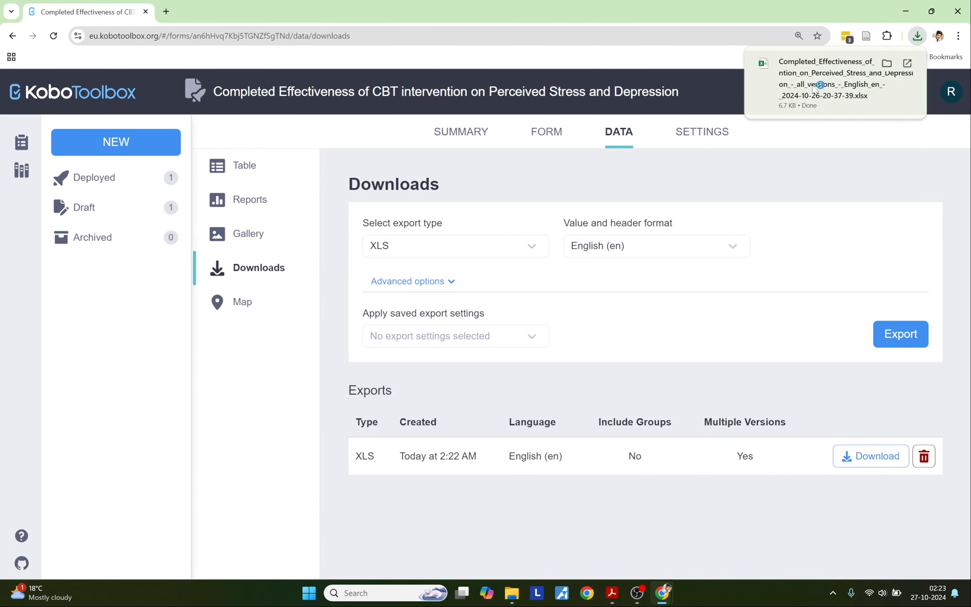
click(819, 84)
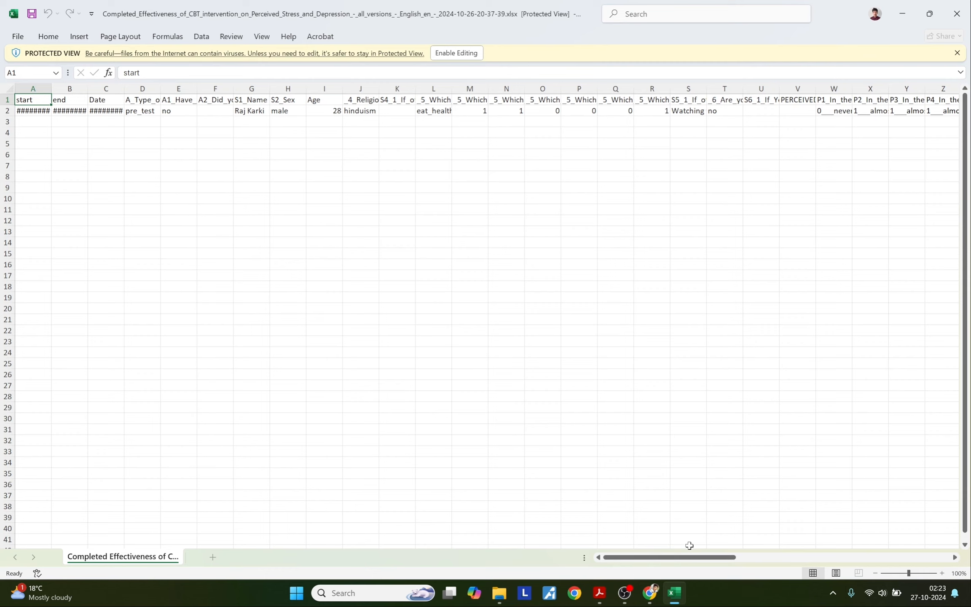
Step: Look over the exported test submission row in Excel, then return to the KoboToolbox Downloads page
drag(690, 557, 264, 225)
click(245, 210)
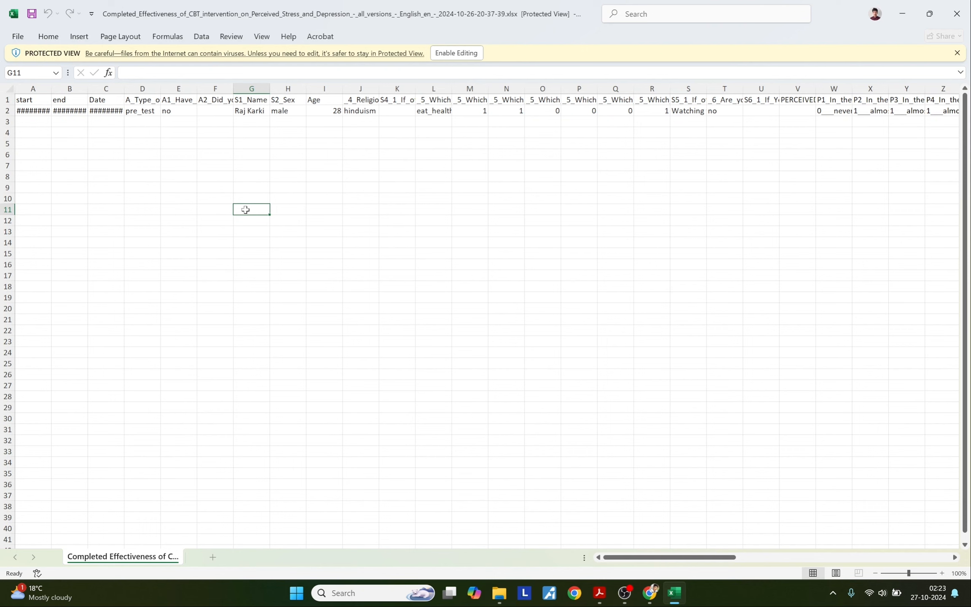
mouse_move(650, 594)
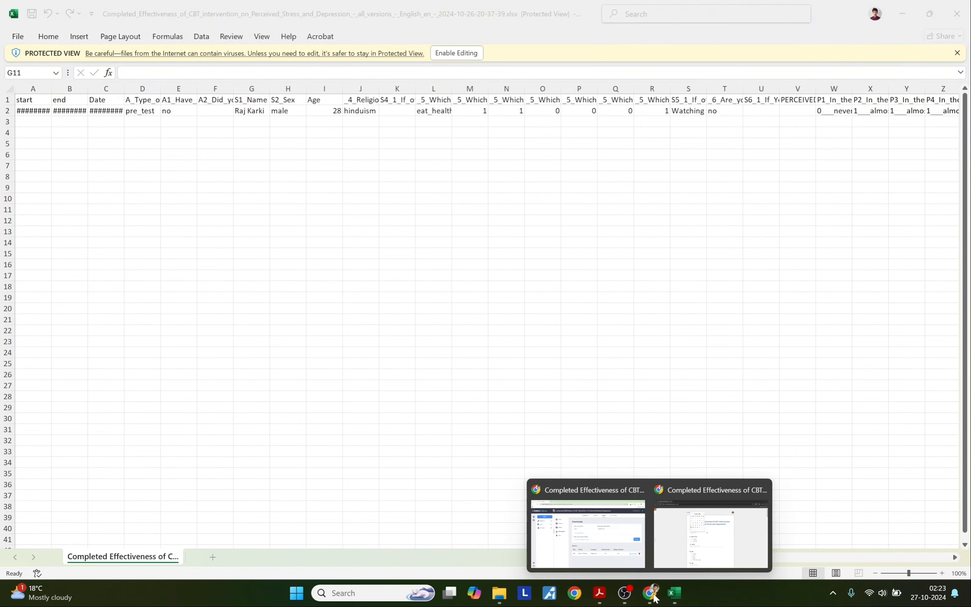
click(618, 540)
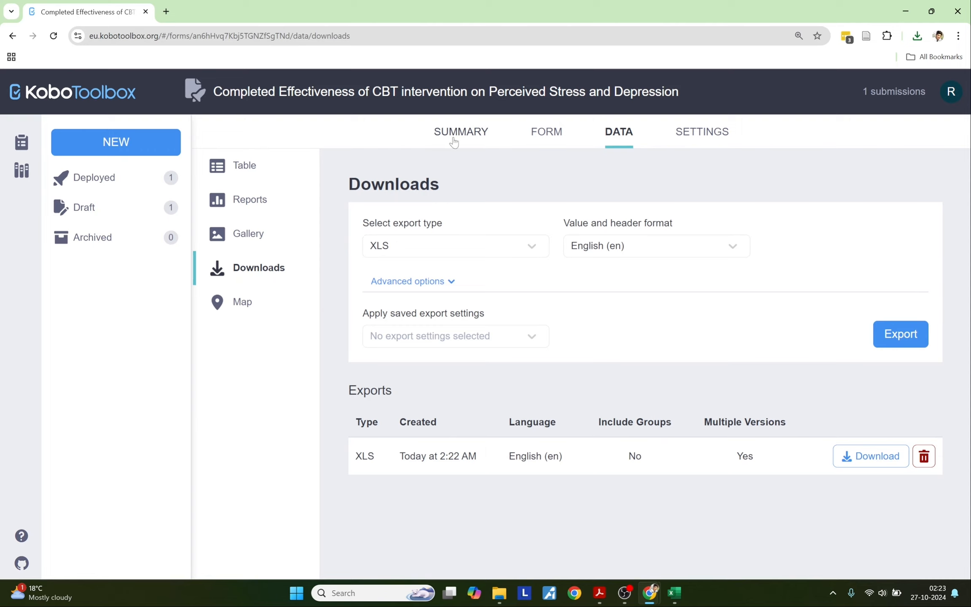
Step: Return to the private-window blank survey form, close the date picker, and scroll through its questions
mouse_move(652, 590)
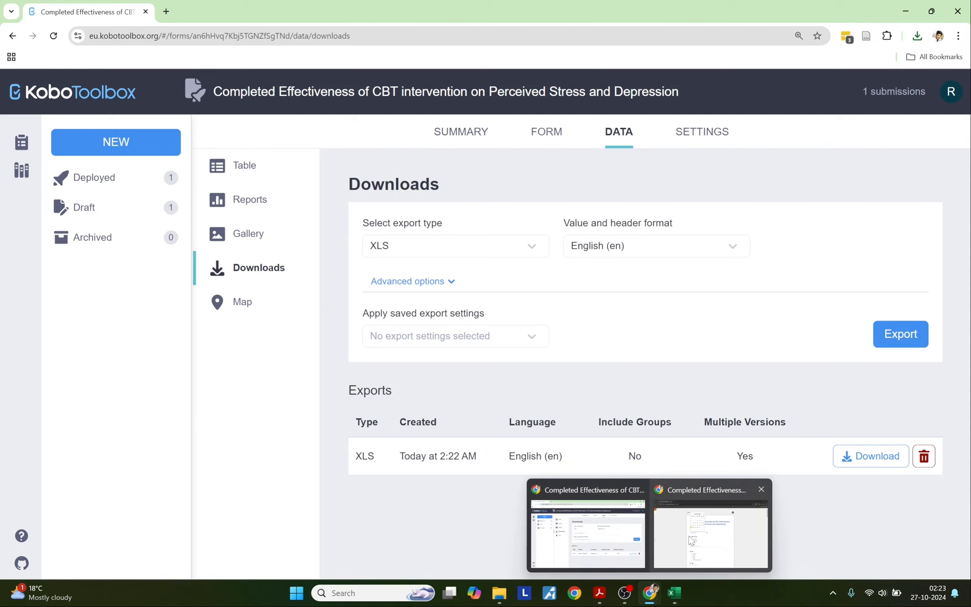
click(711, 527)
click(771, 295)
scroll(772, 294, down, 20)
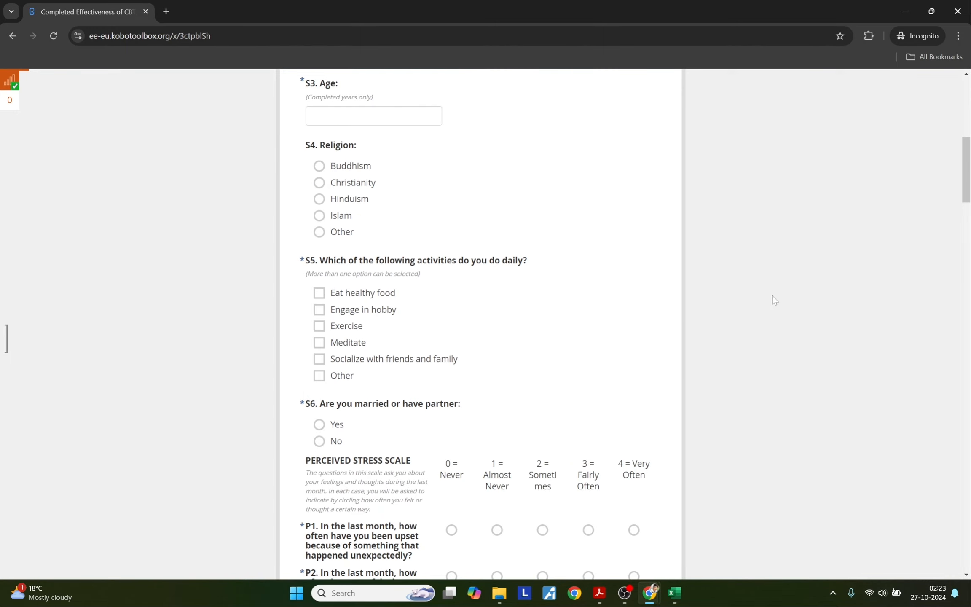
scroll(772, 300, down, 20)
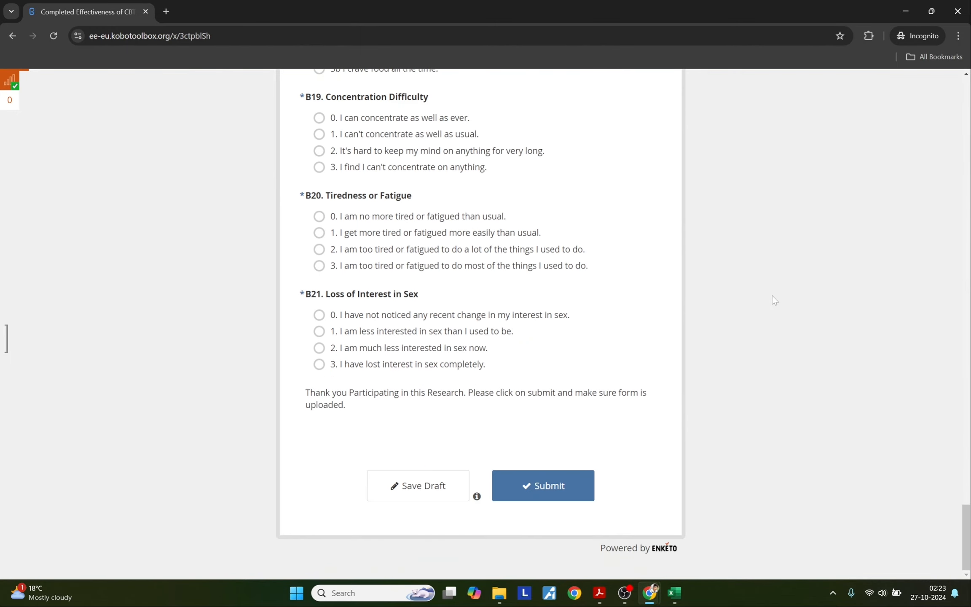
scroll(771, 296, up, 20)
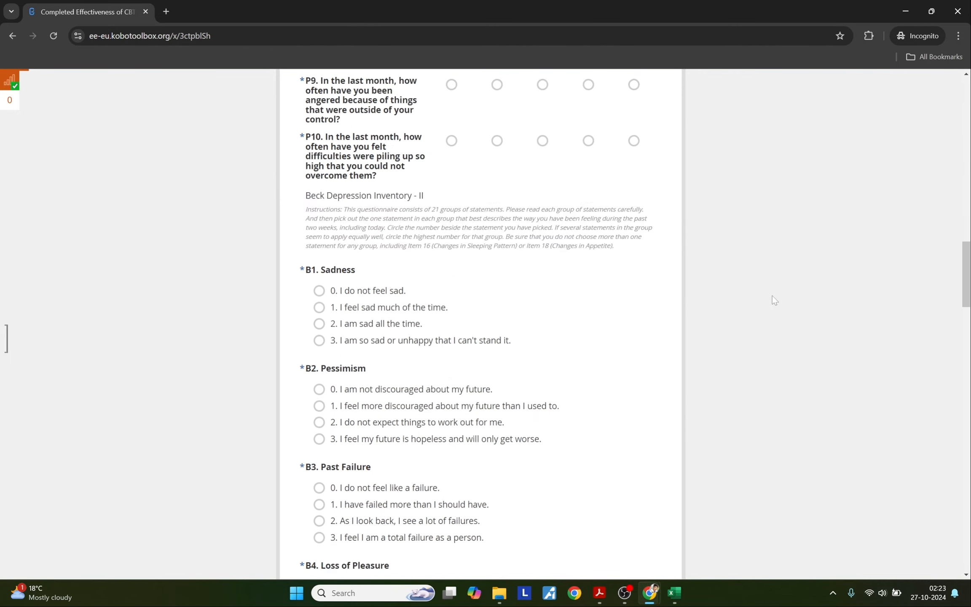
scroll(772, 295, up, 10)
scroll(772, 295, down, 15)
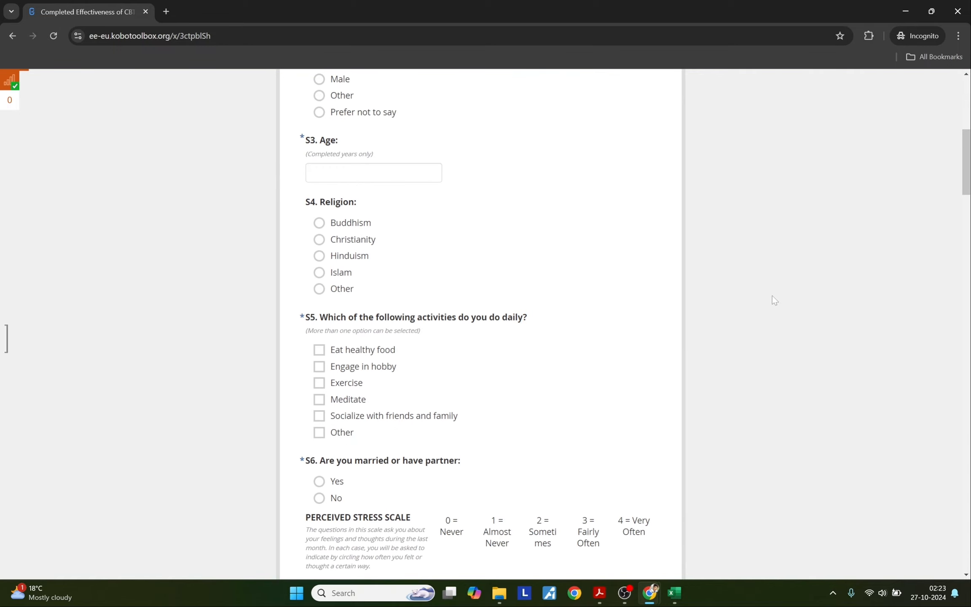
scroll(772, 297, down, 20)
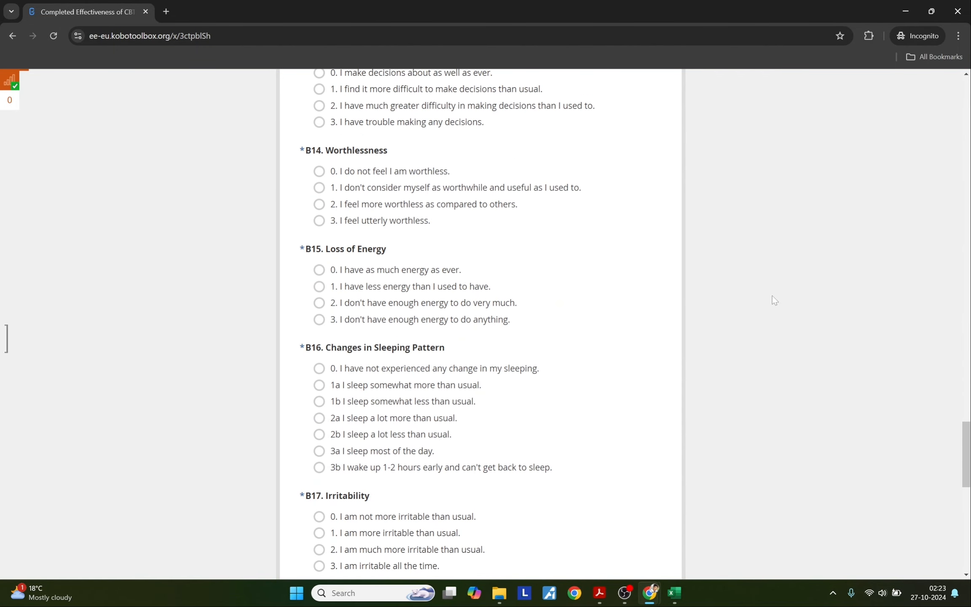